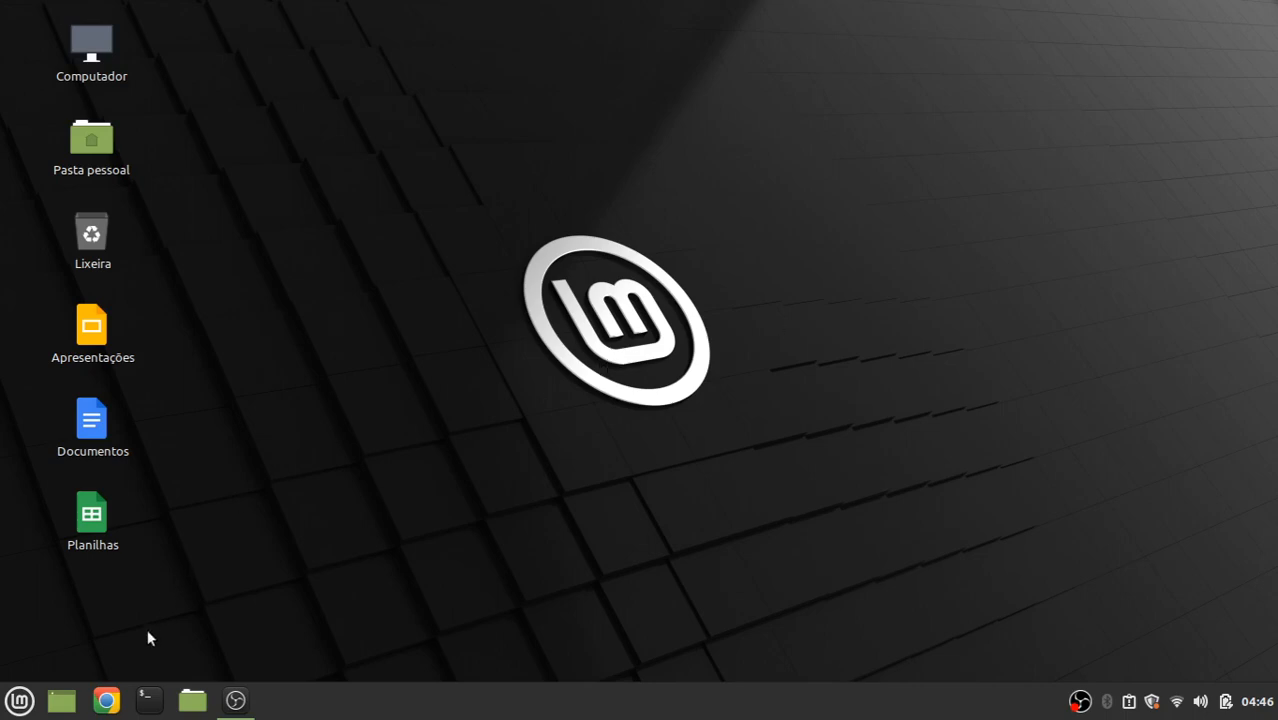
Start Chrome and open Documentos from the Google Apps grid
{"action": "left_click", "coordinate": [106, 700]}
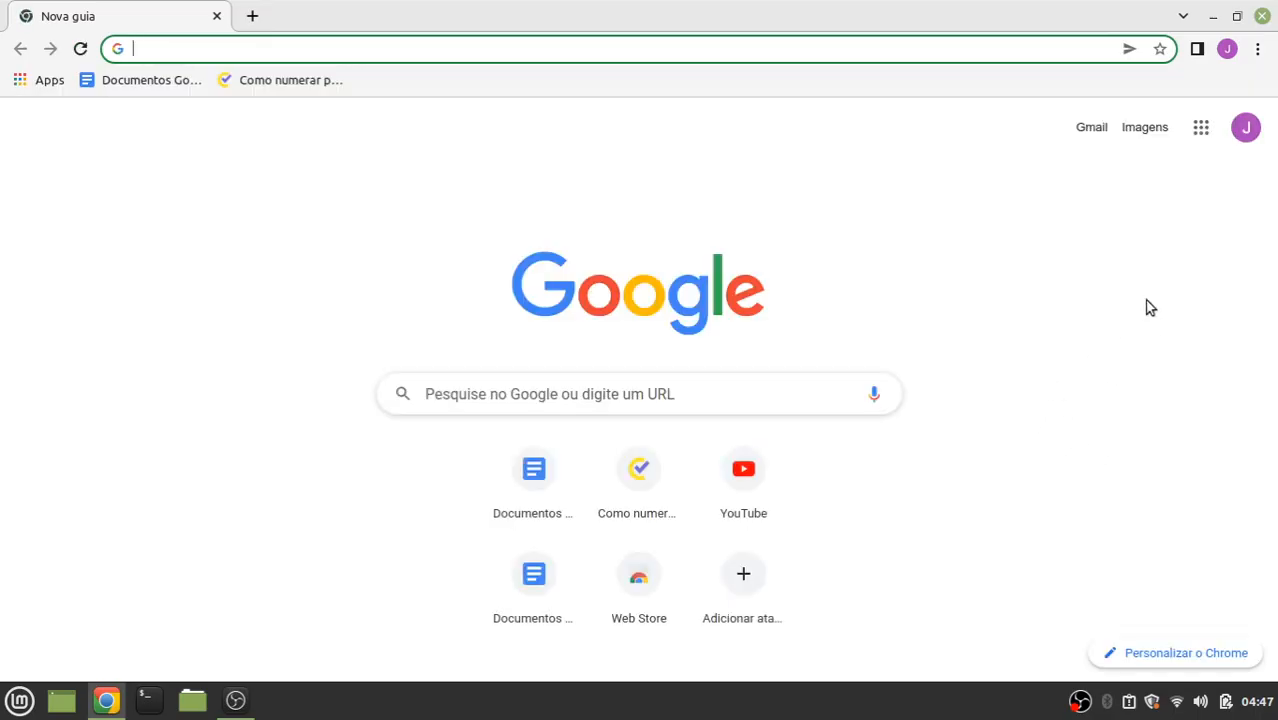
{"action": "left_click", "coordinate": [1198, 129]}
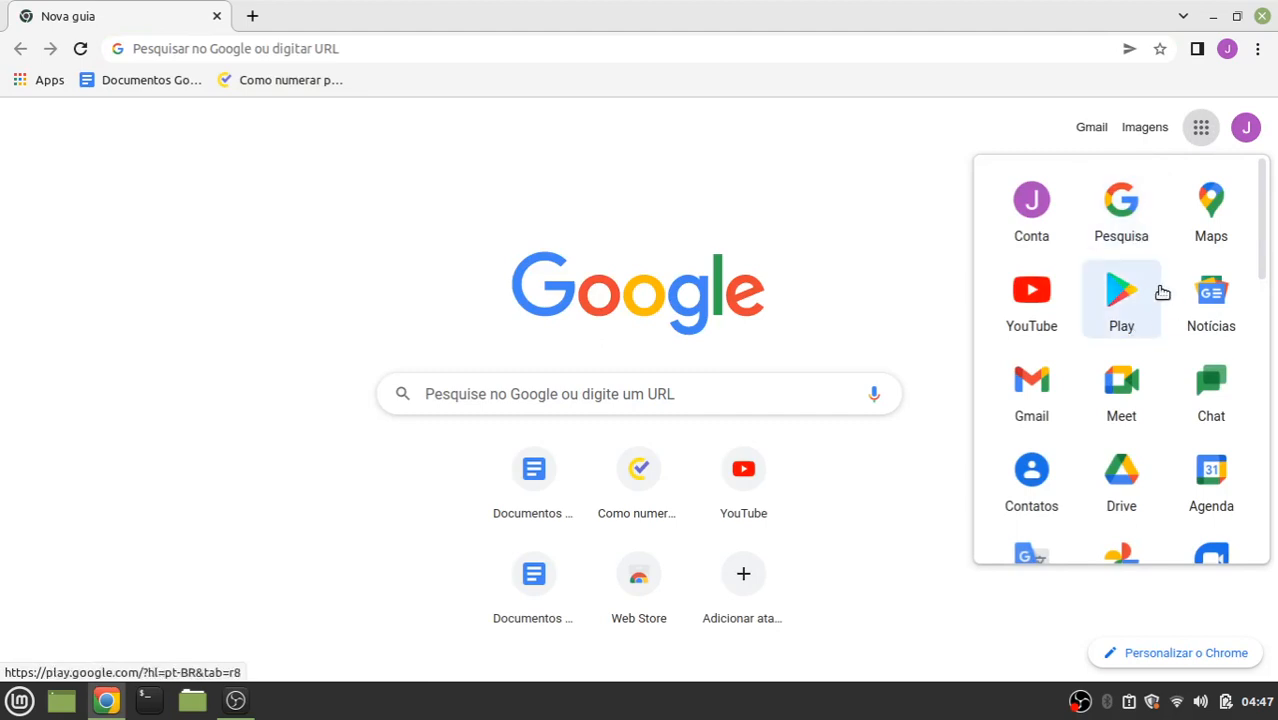
{"action": "scroll", "coordinate": [1162, 293], "scroll_direction": "down", "scroll_amount": 5}
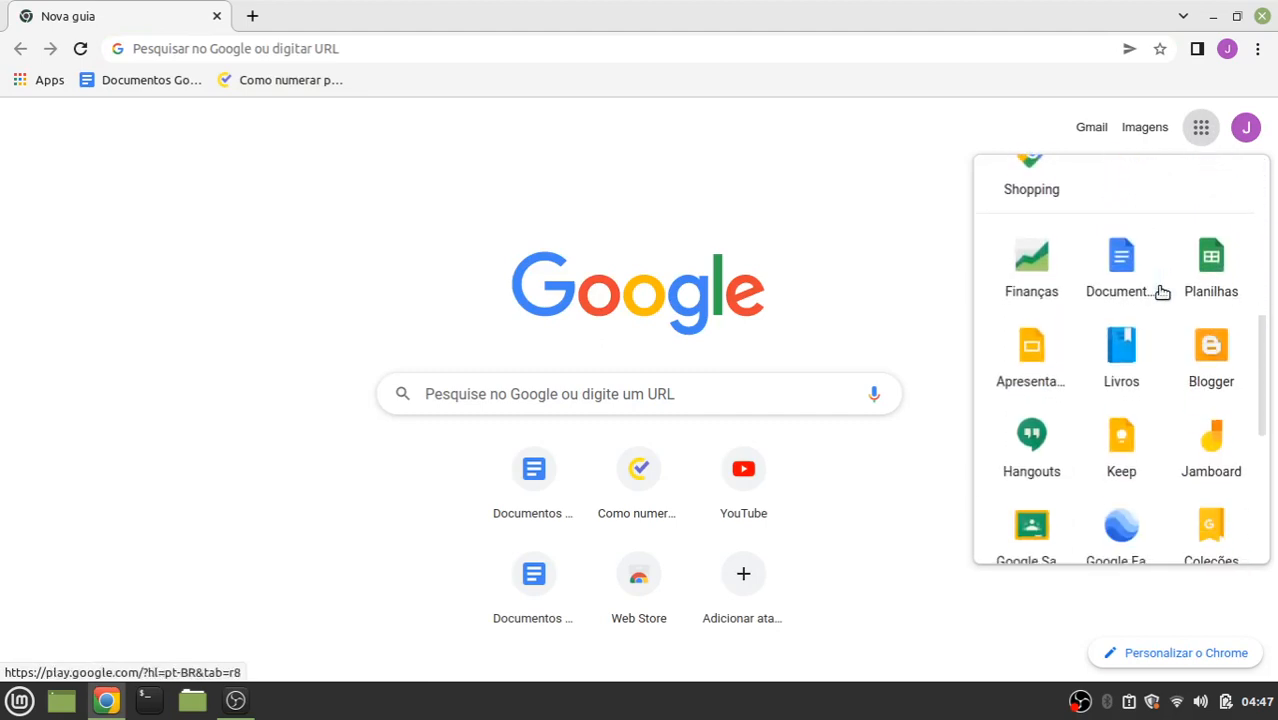
{"action": "scroll", "coordinate": [1162, 293], "scroll_direction": "down", "scroll_amount": 5}
{"action": "scroll", "coordinate": [1162, 293], "scroll_direction": "up", "scroll_amount": 5}
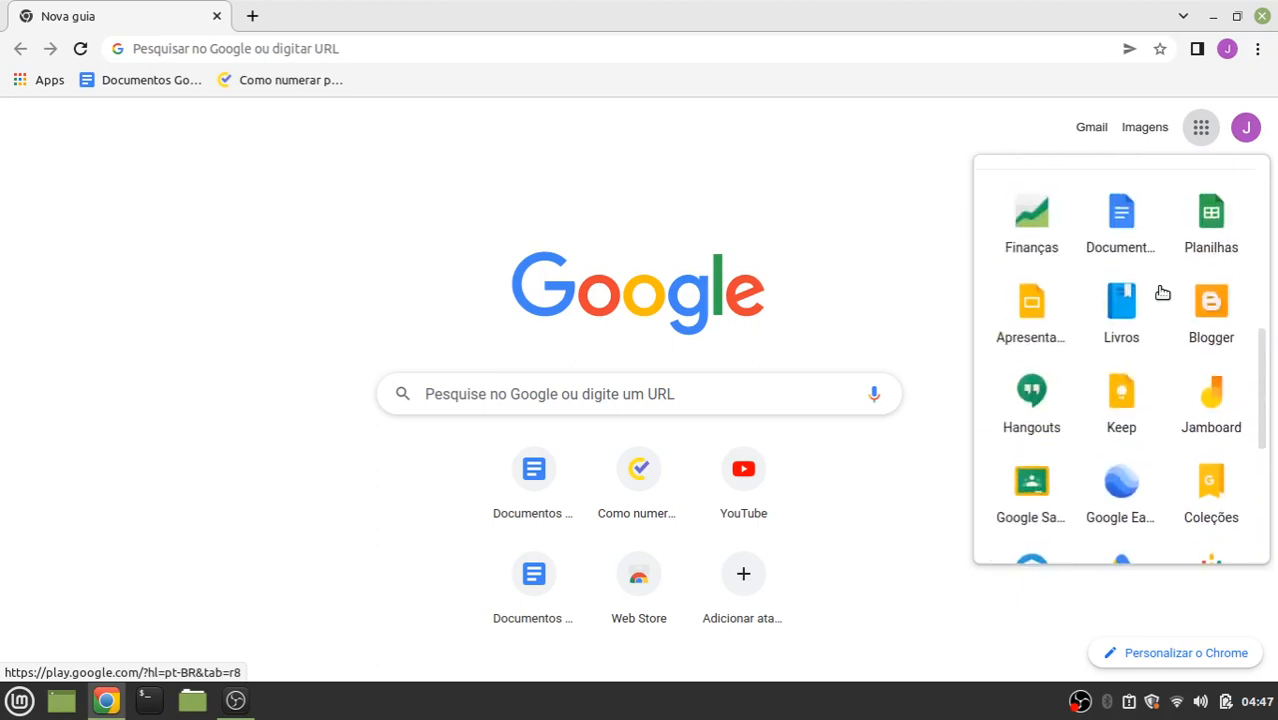
{"action": "scroll", "coordinate": [1162, 293], "scroll_direction": "up", "scroll_amount": 1}
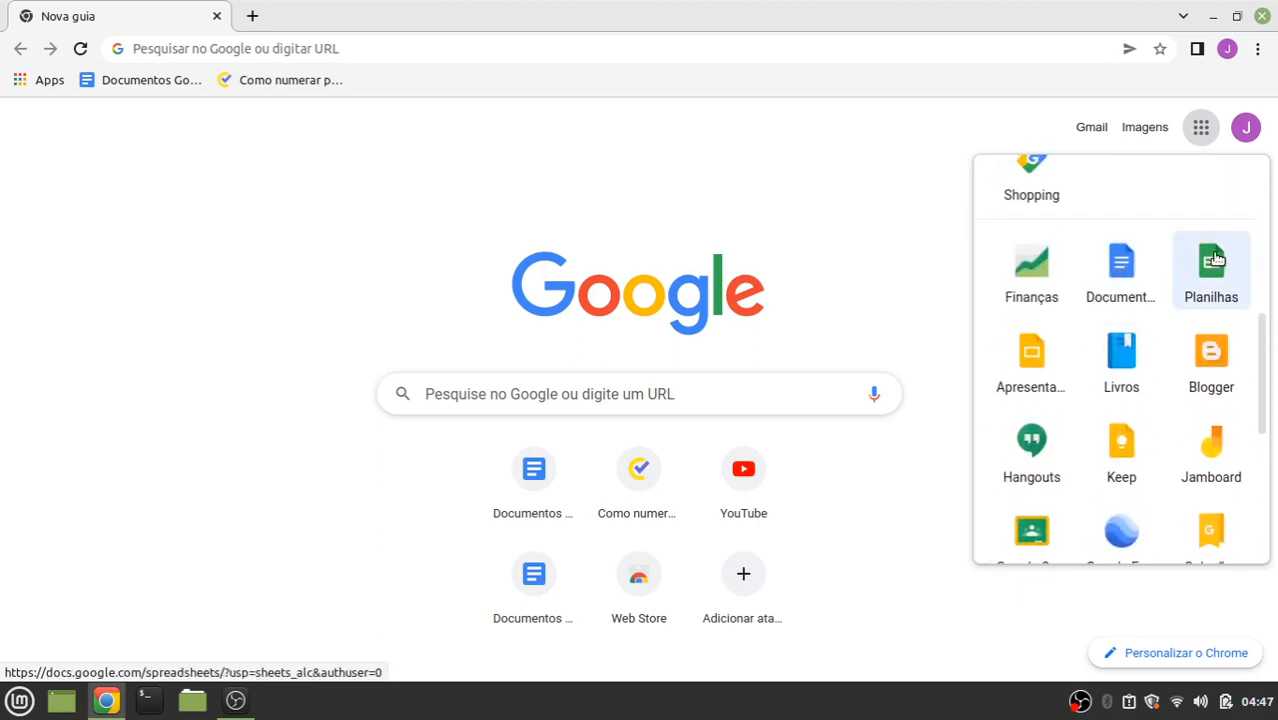
{"action": "left_click", "coordinate": [1128, 260]}
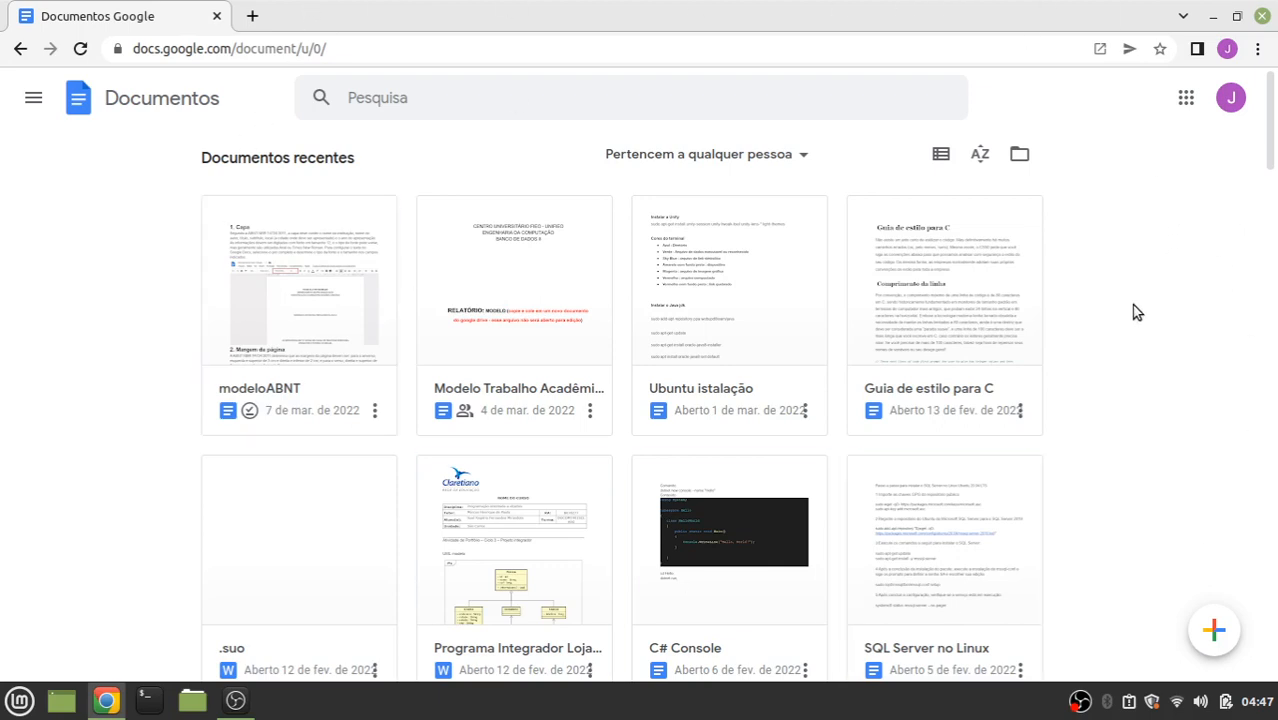
{"action": "left_click", "coordinate": [1259, 52]}
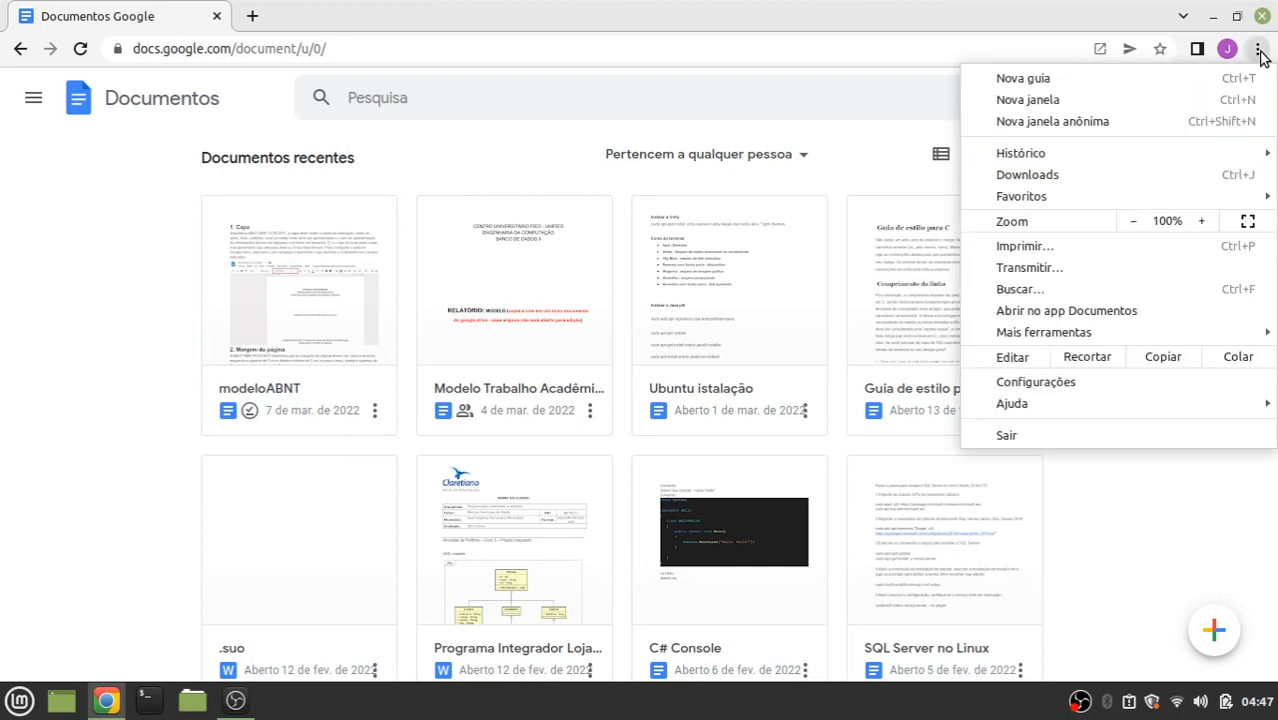
{"action": "mouse_move", "coordinate": [1067, 340]}
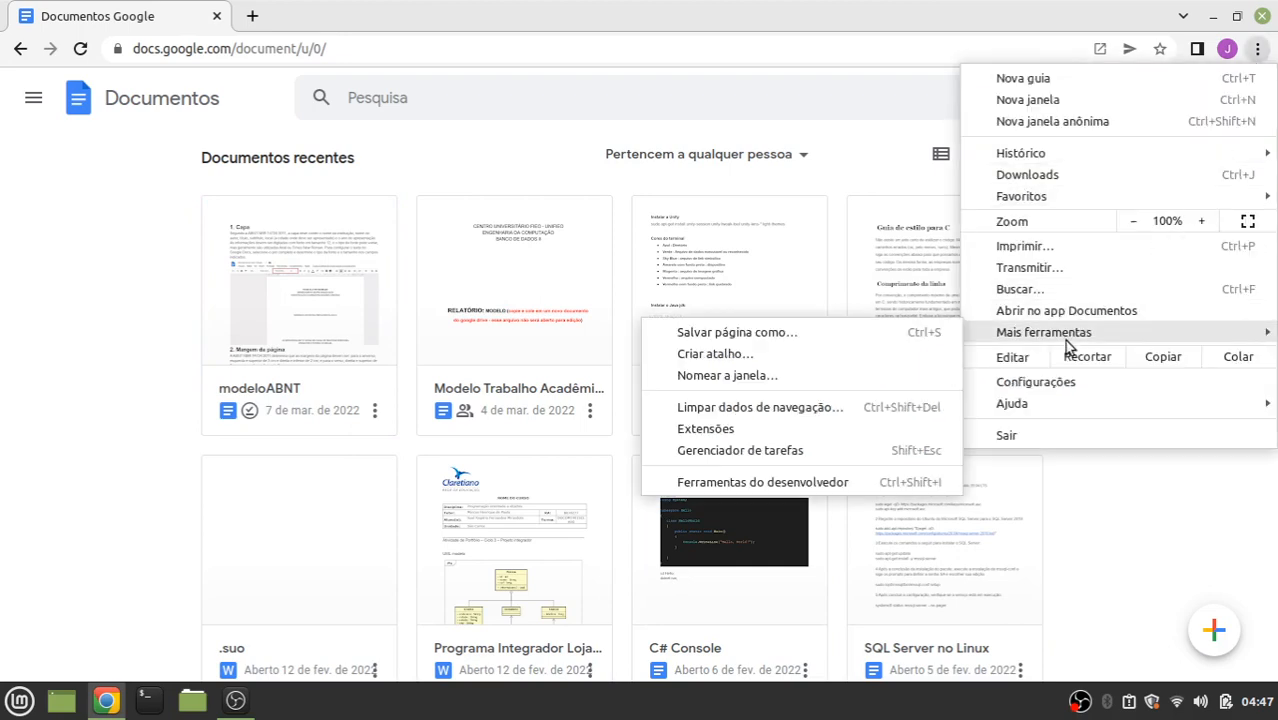
{"action": "left_click", "coordinate": [710, 355]}
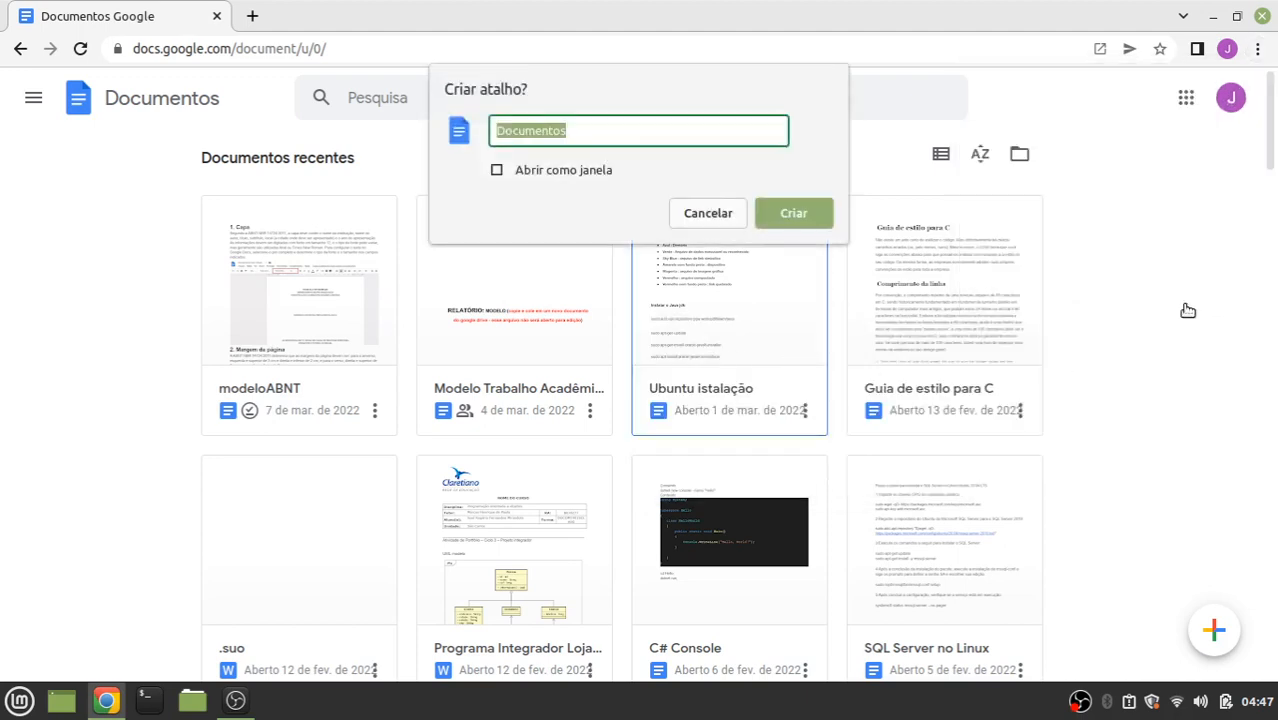
{"action": "left_click", "coordinate": [498, 171]}
{"action": "left_click", "coordinate": [704, 214]}
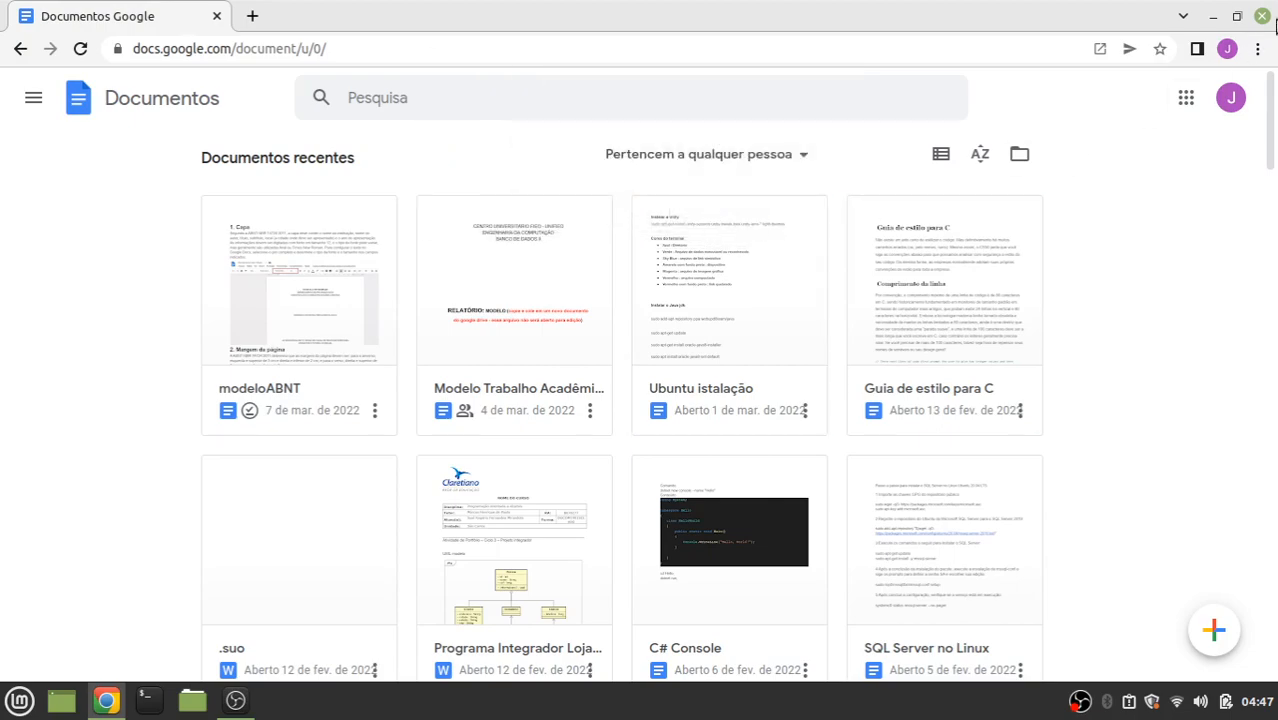
Close Chrome and select the Apresentações, Documentos and Planilhas desktop shortcuts
{"action": "left_click", "coordinate": [1263, 18]}
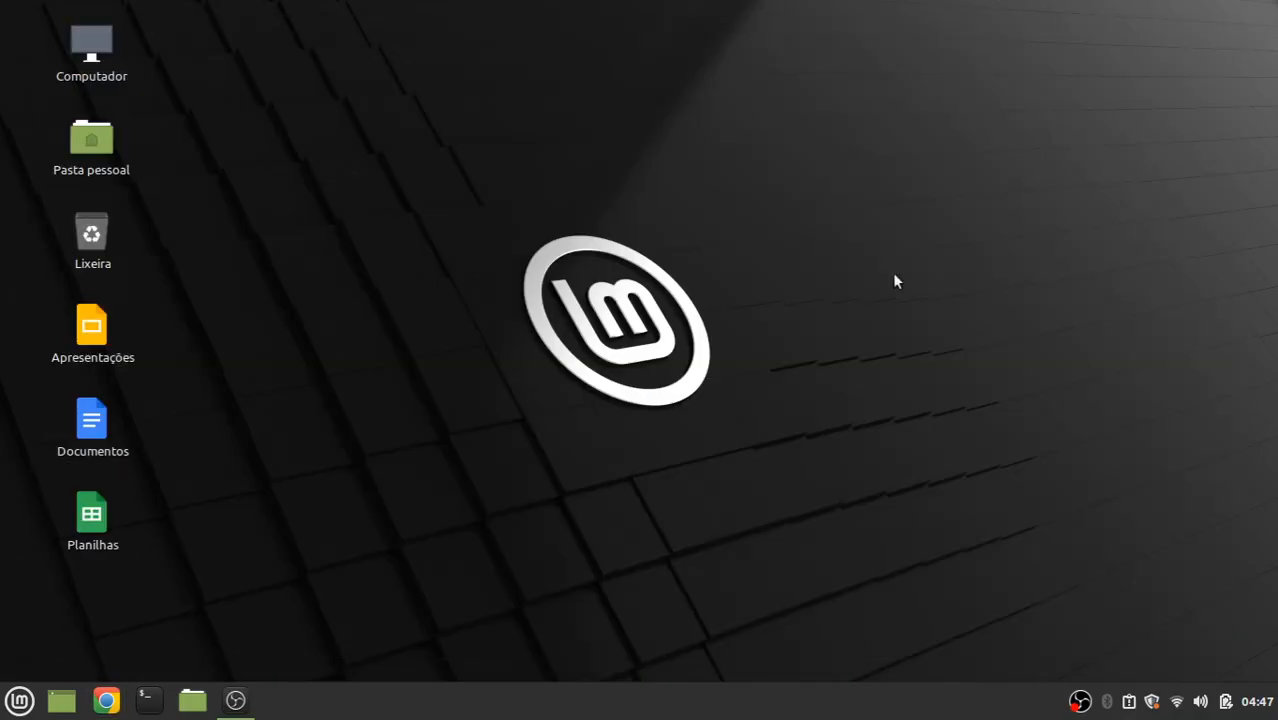
{"action": "left_click", "coordinate": [92, 330]}
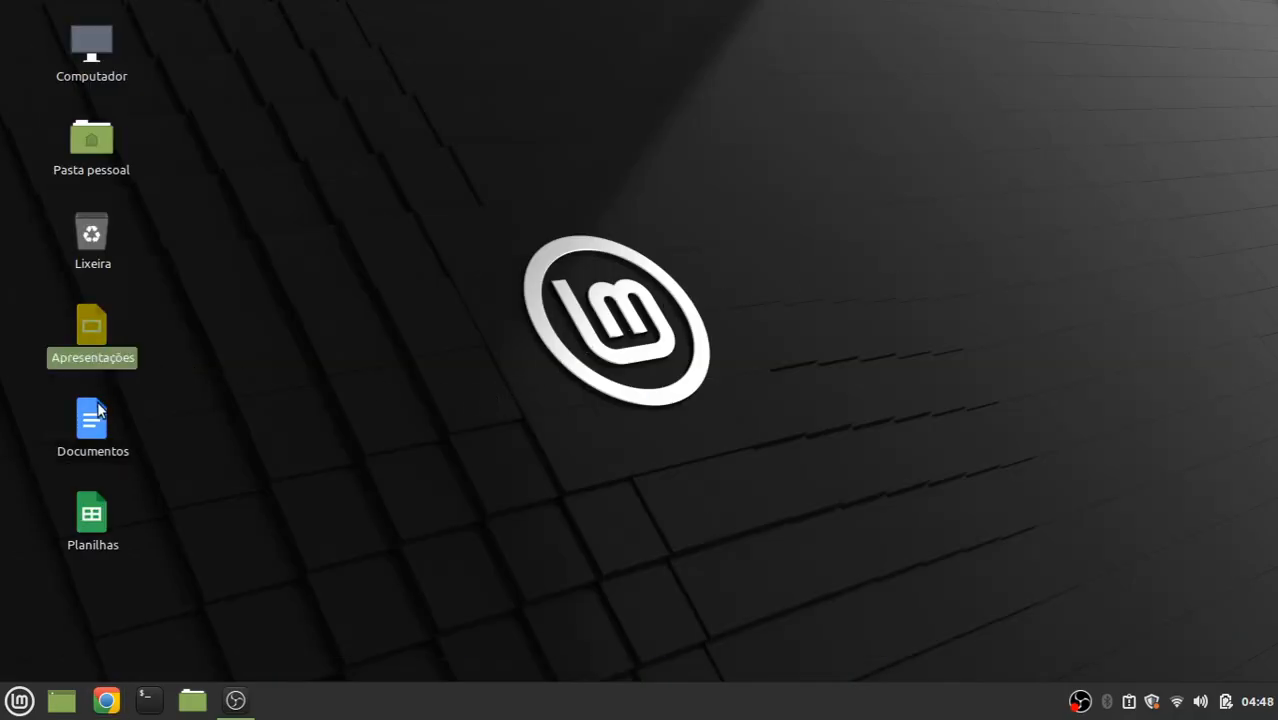
{"action": "left_click", "coordinate": [100, 418]}
{"action": "left_click", "coordinate": [112, 510]}
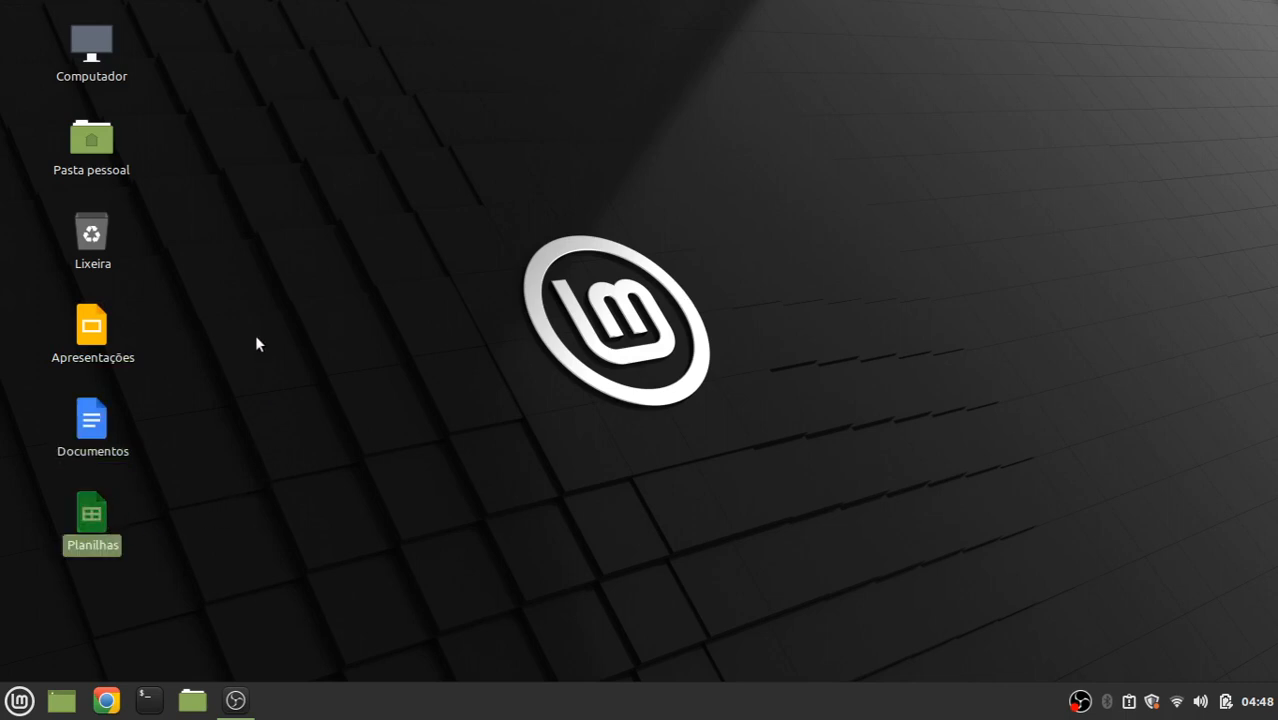
{"action": "left_click_drag", "start_coordinate": [281, 306], "coordinate": [44, 544]}
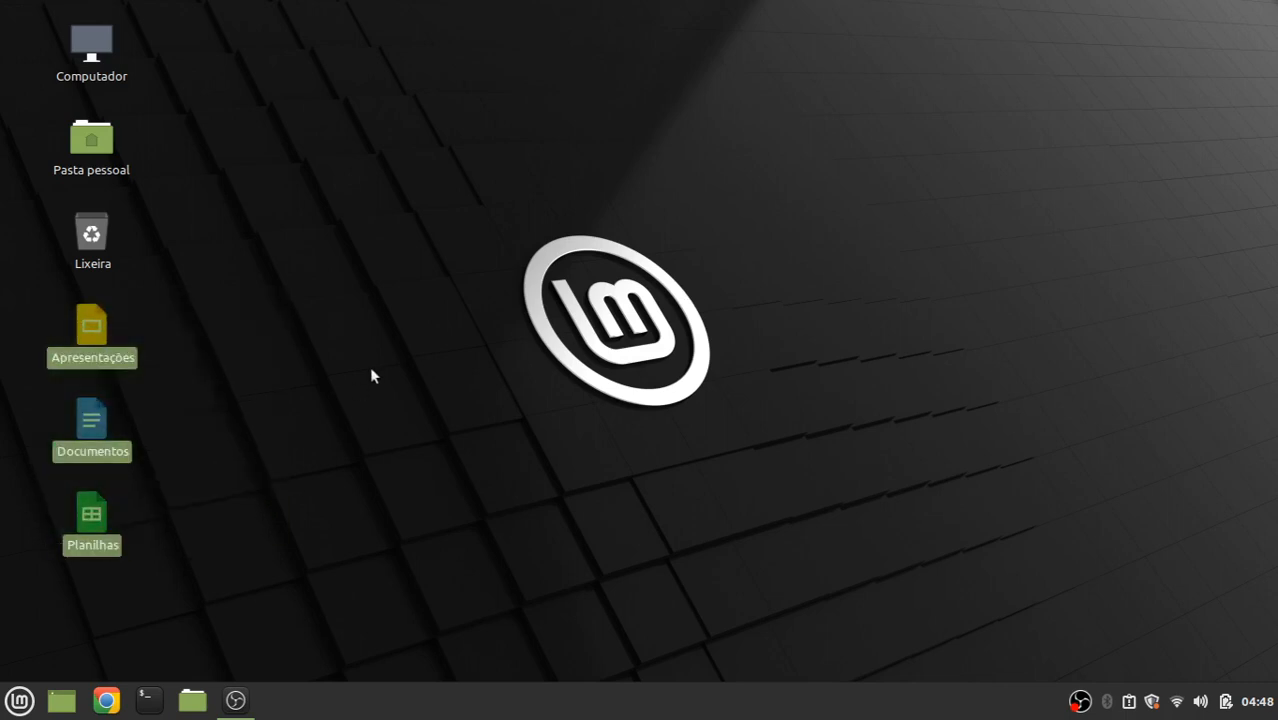
{"action": "left_click", "coordinate": [369, 366]}
Launch Documentos as a standalone app from the Mint menu's Chrome apps
{"action": "key", "text": "super"}
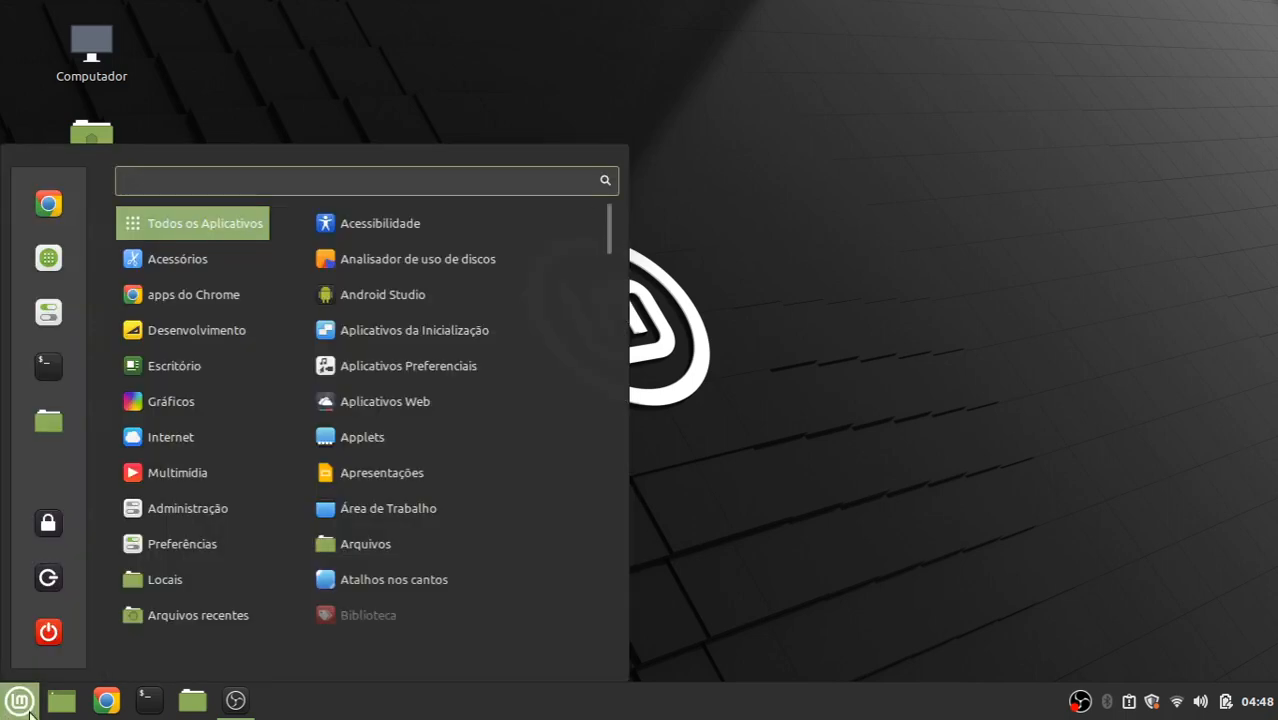
{"action": "mouse_move", "coordinate": [178, 300]}
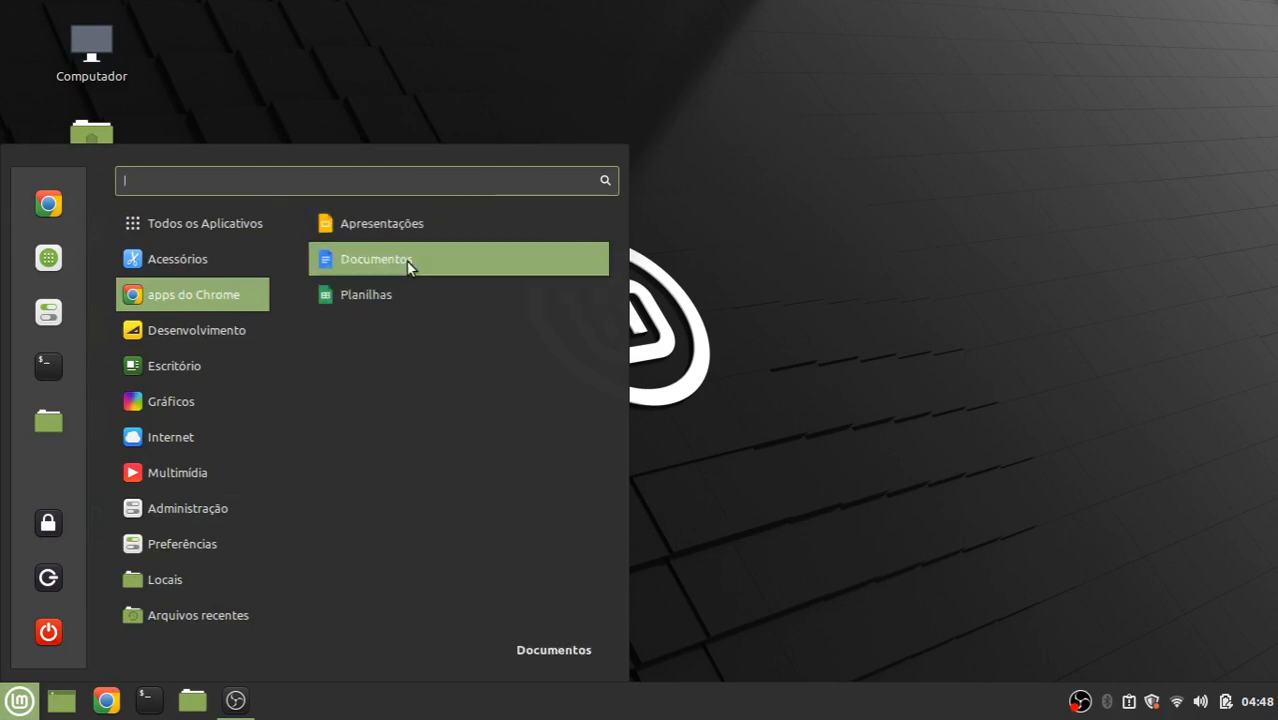
{"action": "left_click", "coordinate": [895, 365]}
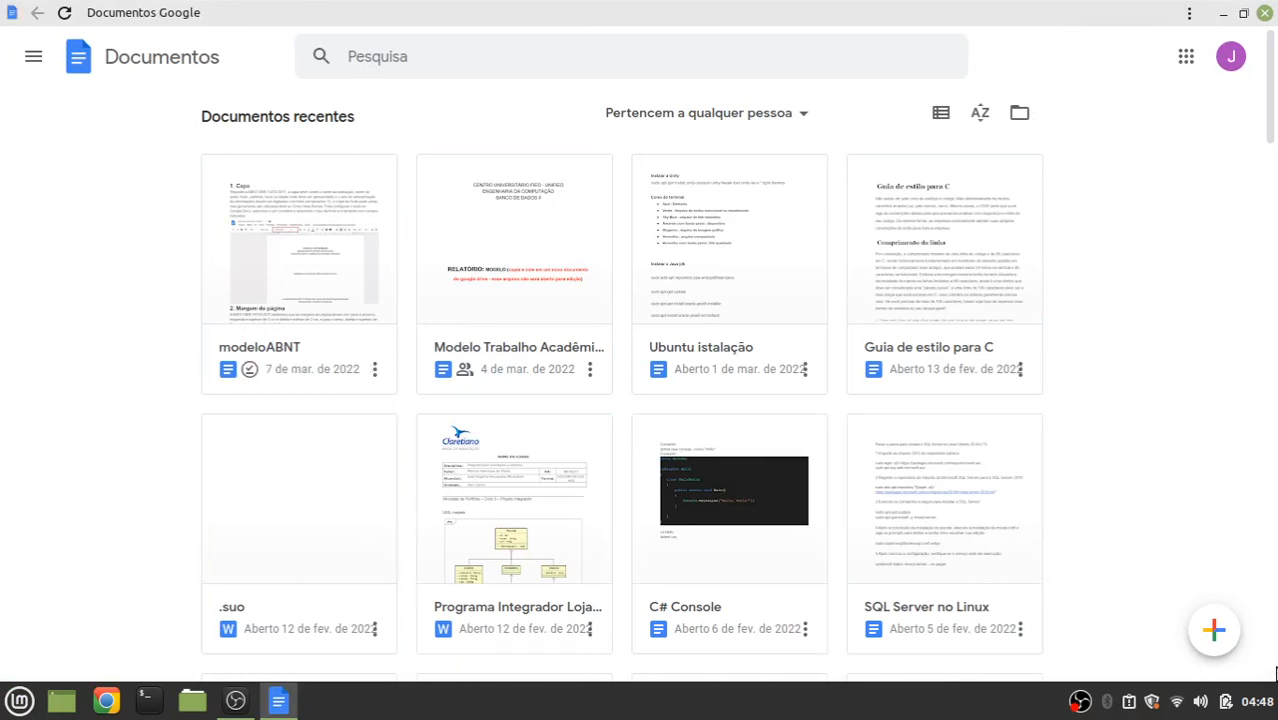
Browse the template gallery, then go back and create a blank document instead
{"action": "mouse_move", "coordinate": [1219, 645]}
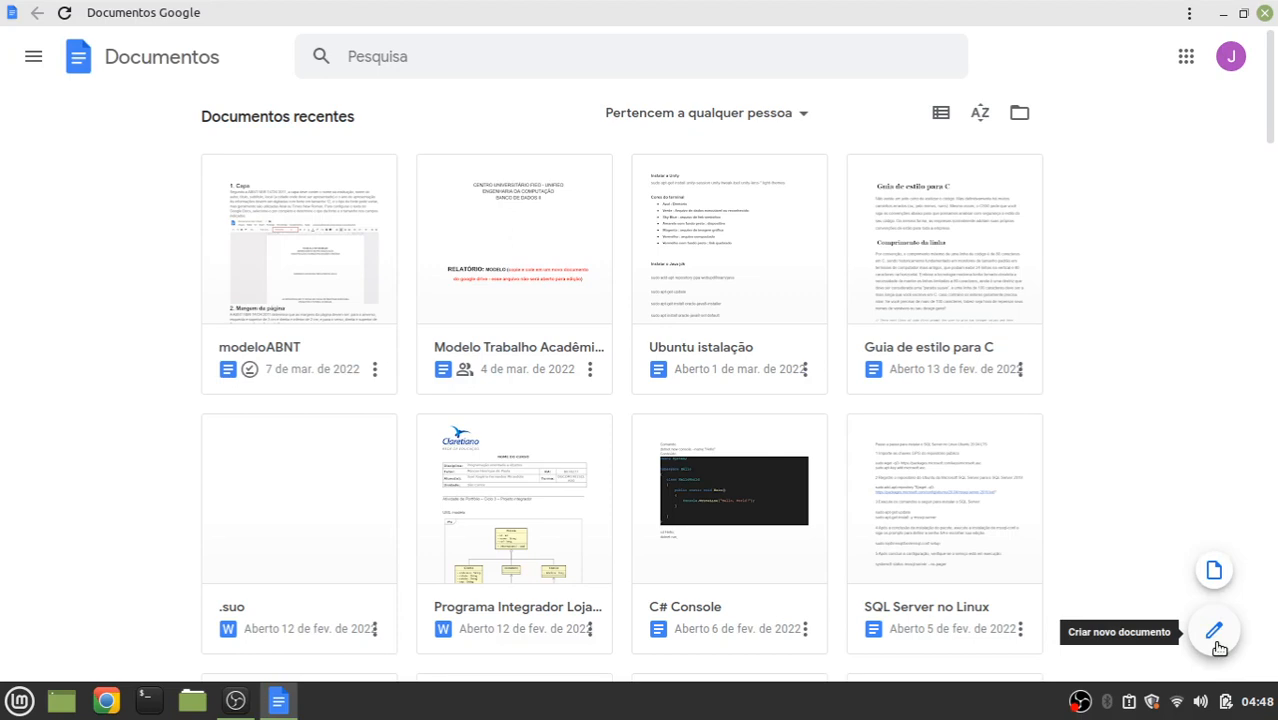
{"action": "left_click", "coordinate": [1214, 570]}
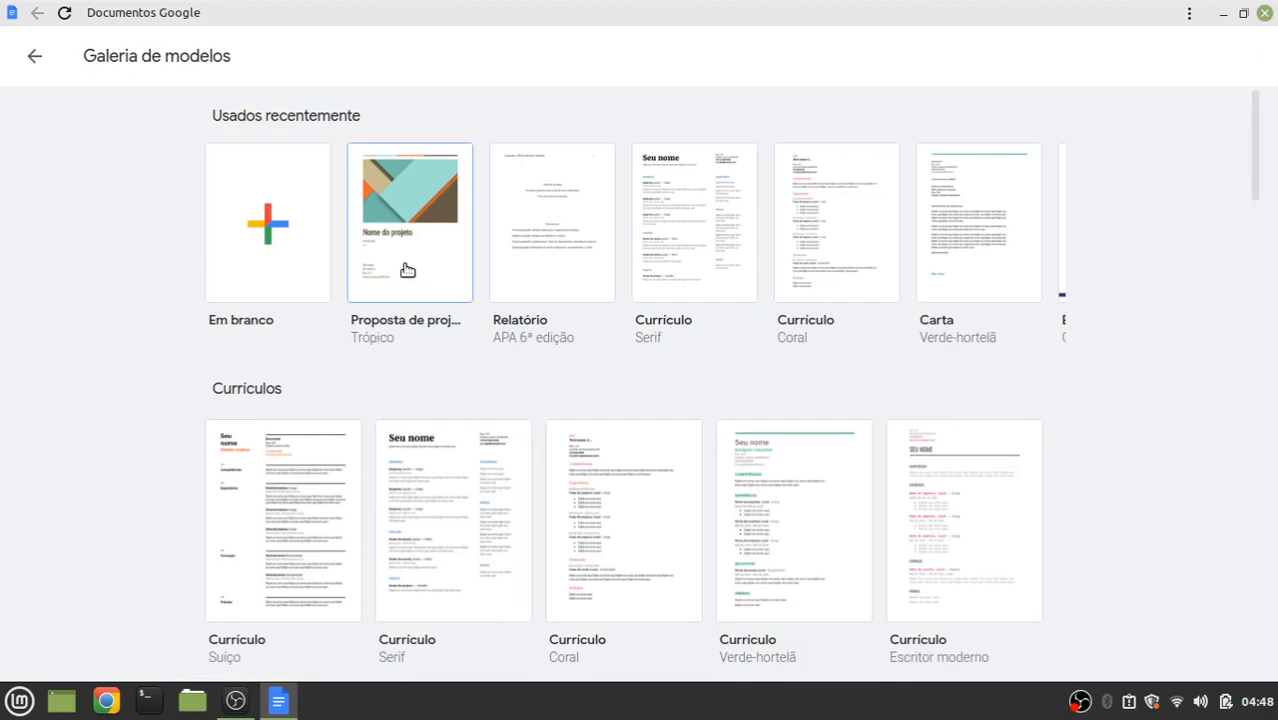
{"action": "scroll", "coordinate": [612, 430], "scroll_direction": "down", "scroll_amount": 2}
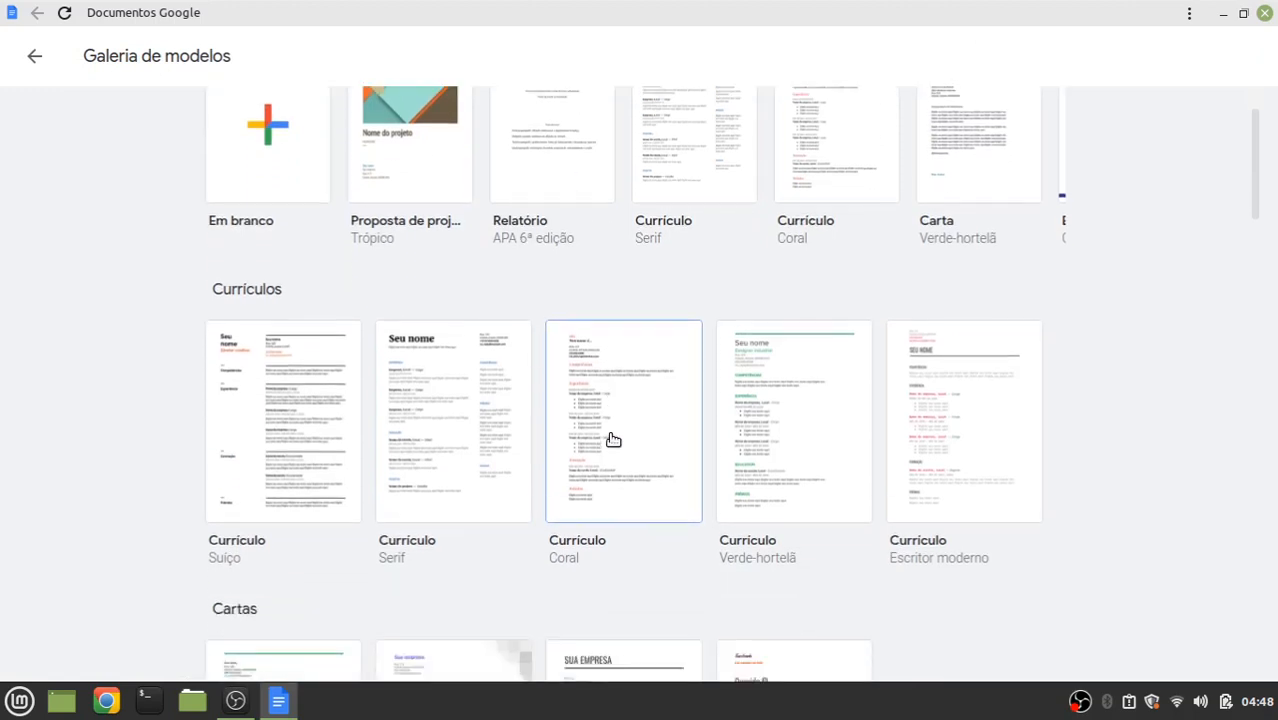
{"action": "scroll", "coordinate": [612, 440], "scroll_direction": "down", "scroll_amount": 10}
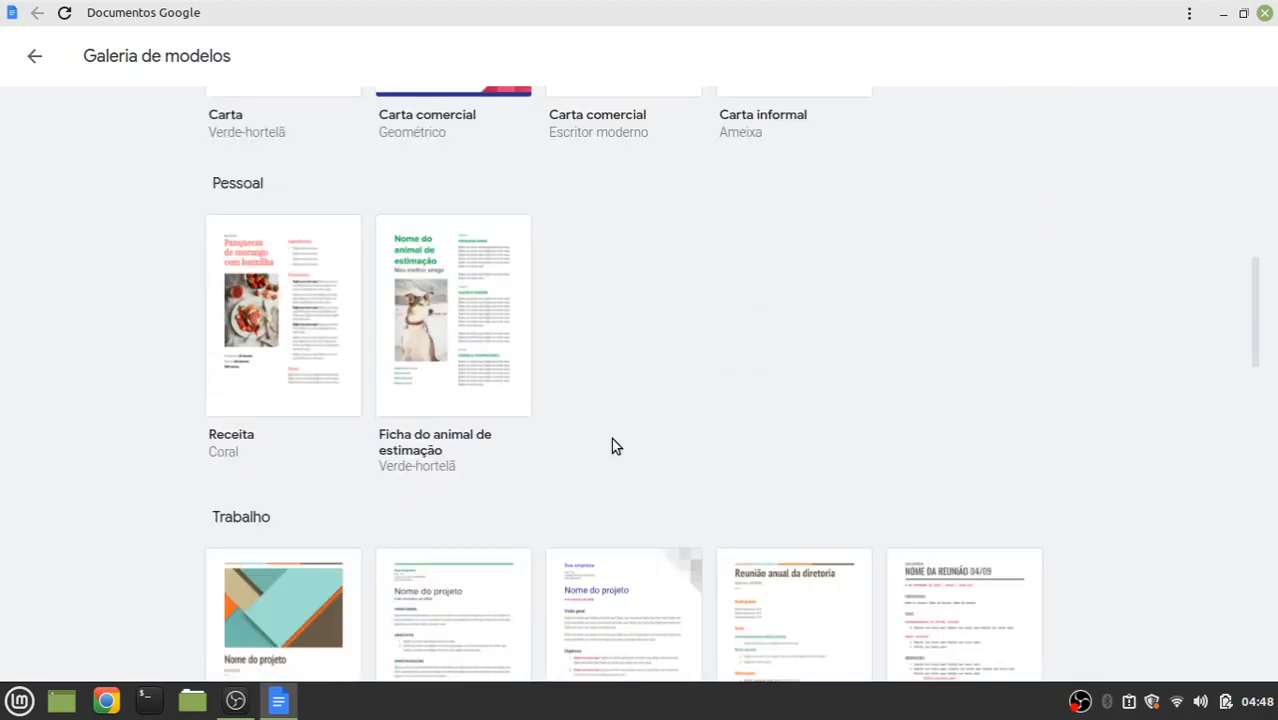
{"action": "scroll", "coordinate": [612, 440], "scroll_direction": "down", "scroll_amount": 8}
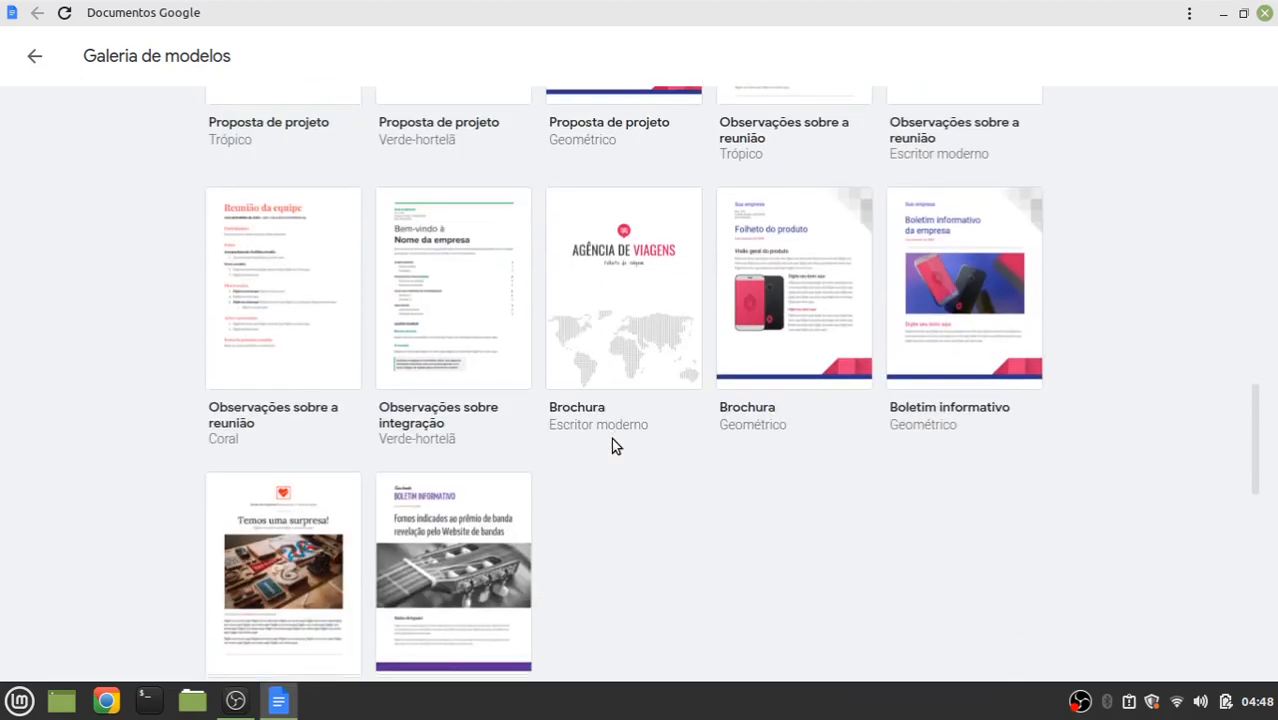
{"action": "scroll", "coordinate": [611, 438], "scroll_direction": "down", "scroll_amount": 8}
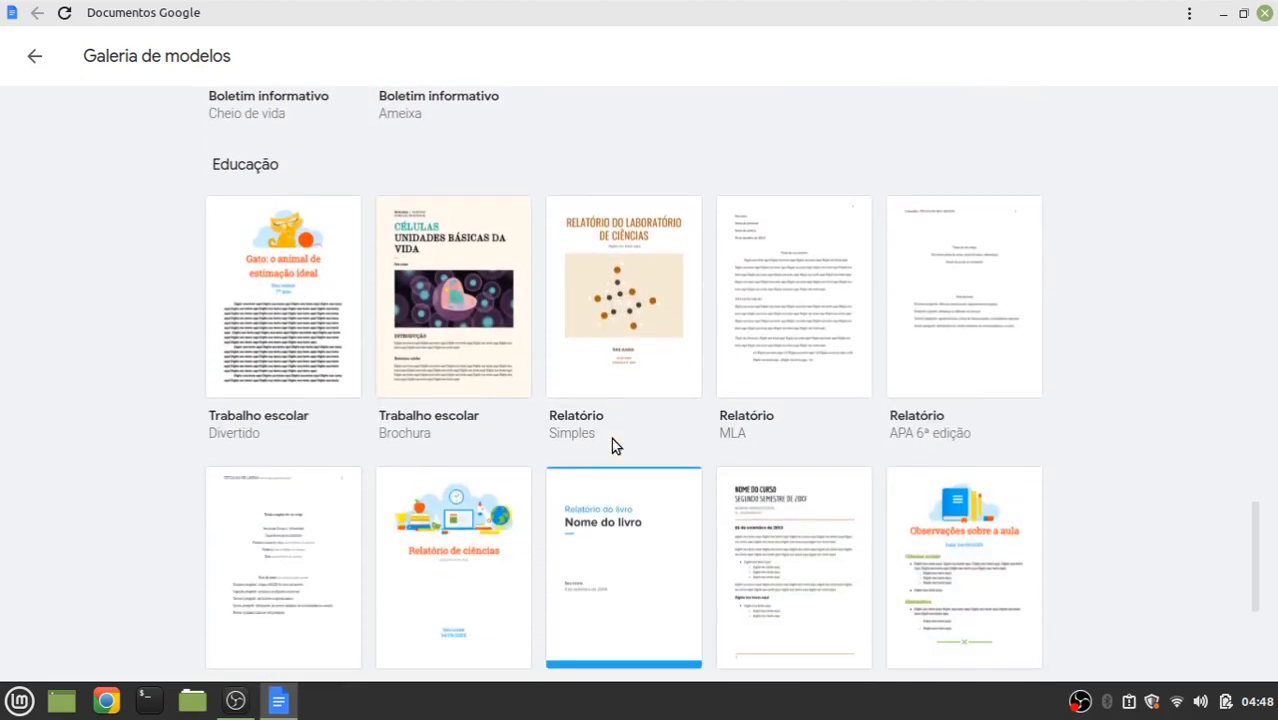
{"action": "scroll", "coordinate": [611, 438], "scroll_direction": "down", "scroll_amount": 4}
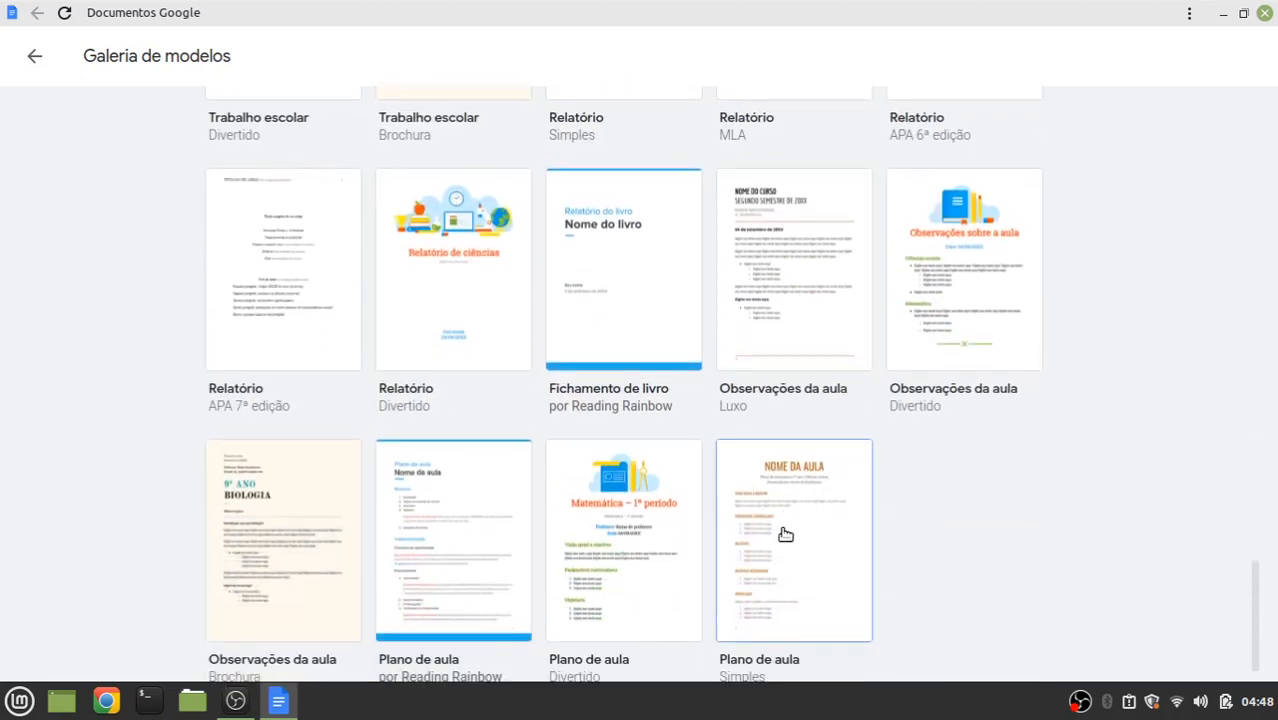
{"action": "scroll", "coordinate": [785, 535], "scroll_direction": "down", "scroll_amount": 1}
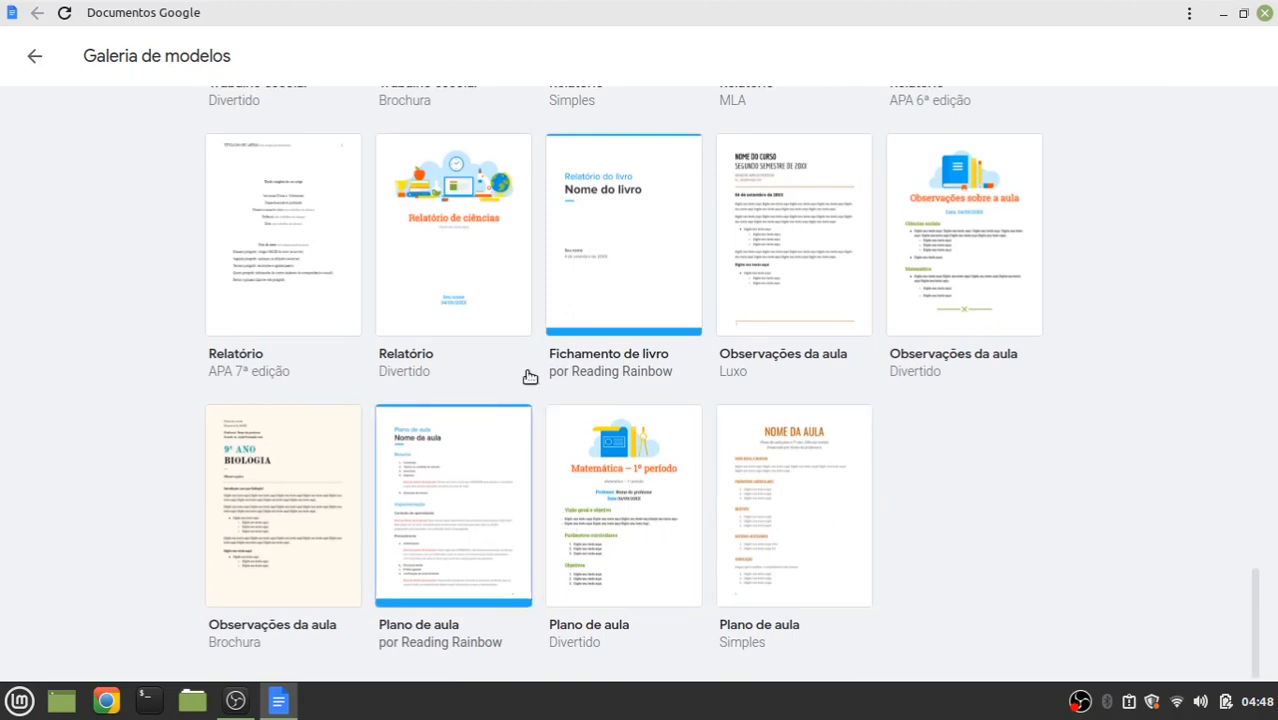
{"action": "left_click", "coordinate": [34, 62]}
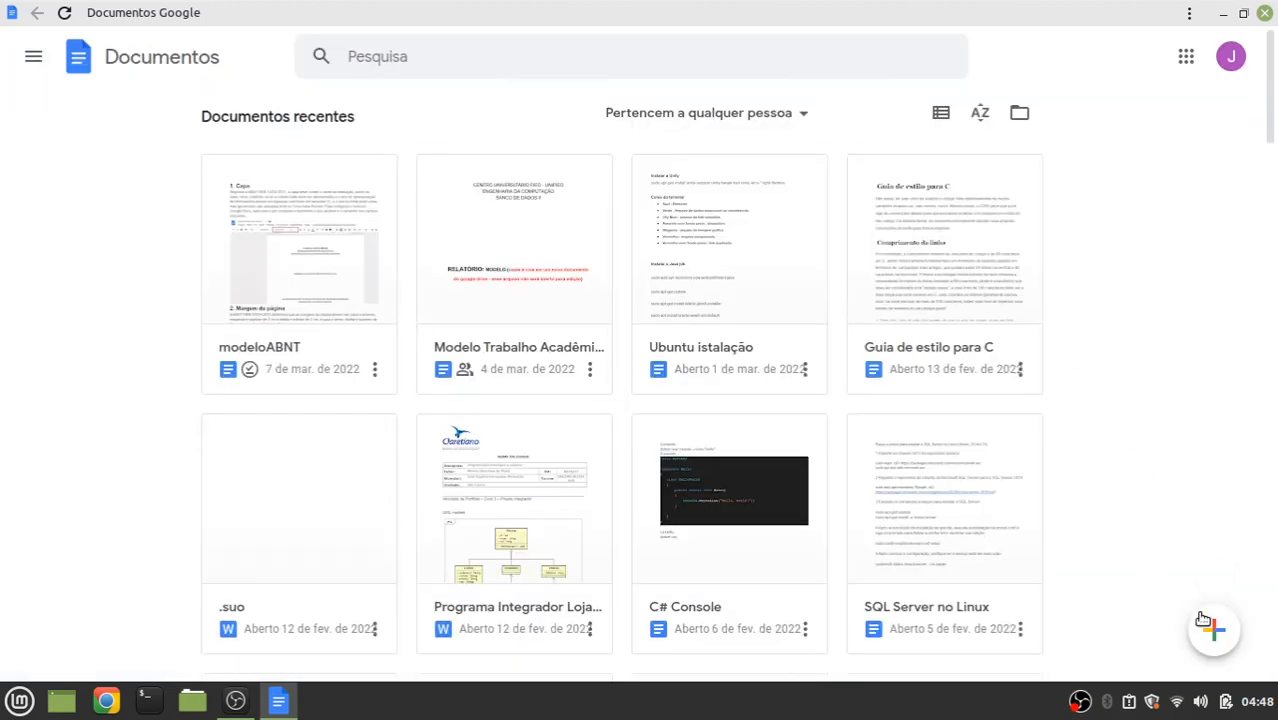
{"action": "mouse_move", "coordinate": [1210, 630]}
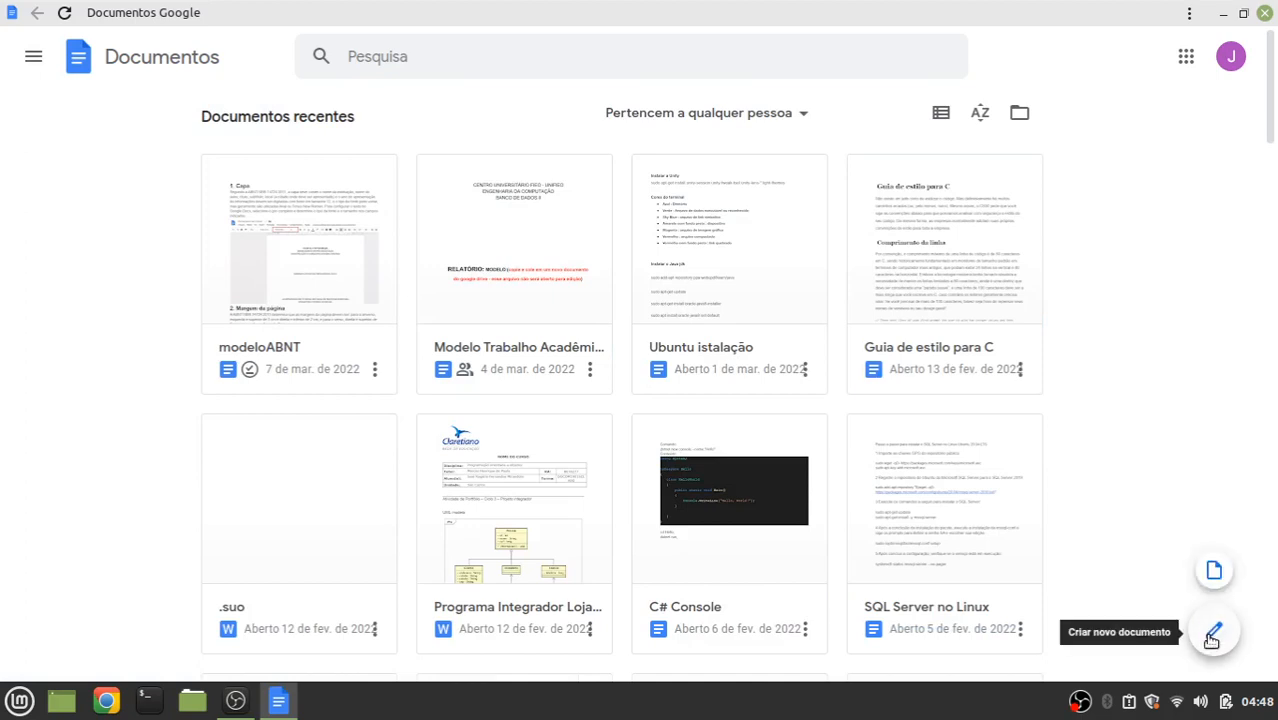
{"action": "left_click", "coordinate": [1212, 633]}
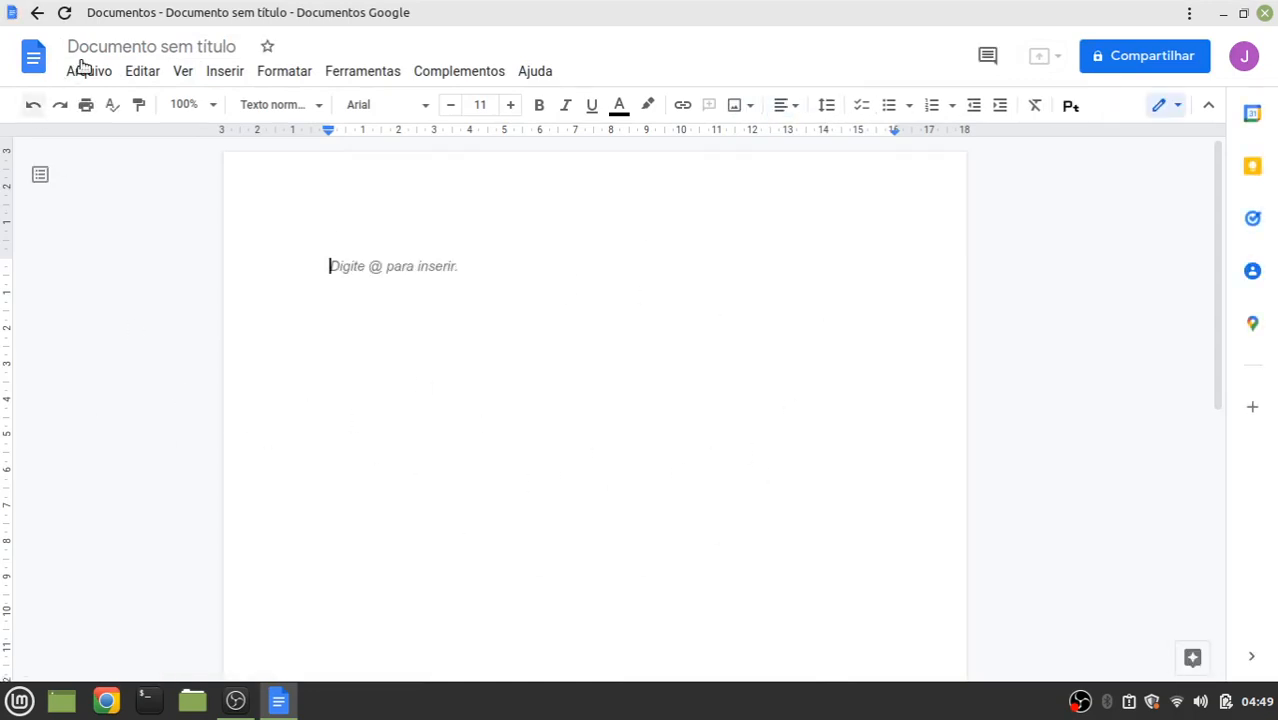
Rename the untitled document to 'projetoabnttcc' through the File menu
{"action": "left_click", "coordinate": [108, 76]}
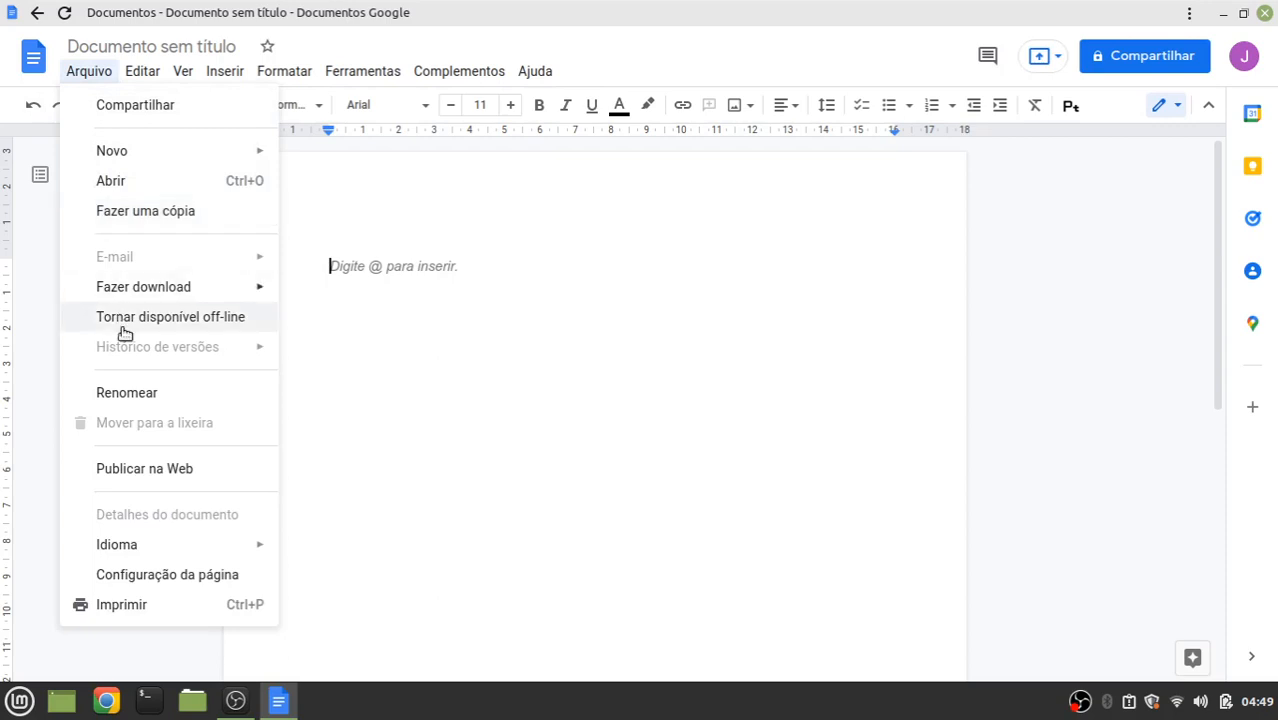
{"action": "left_click", "coordinate": [146, 397]}
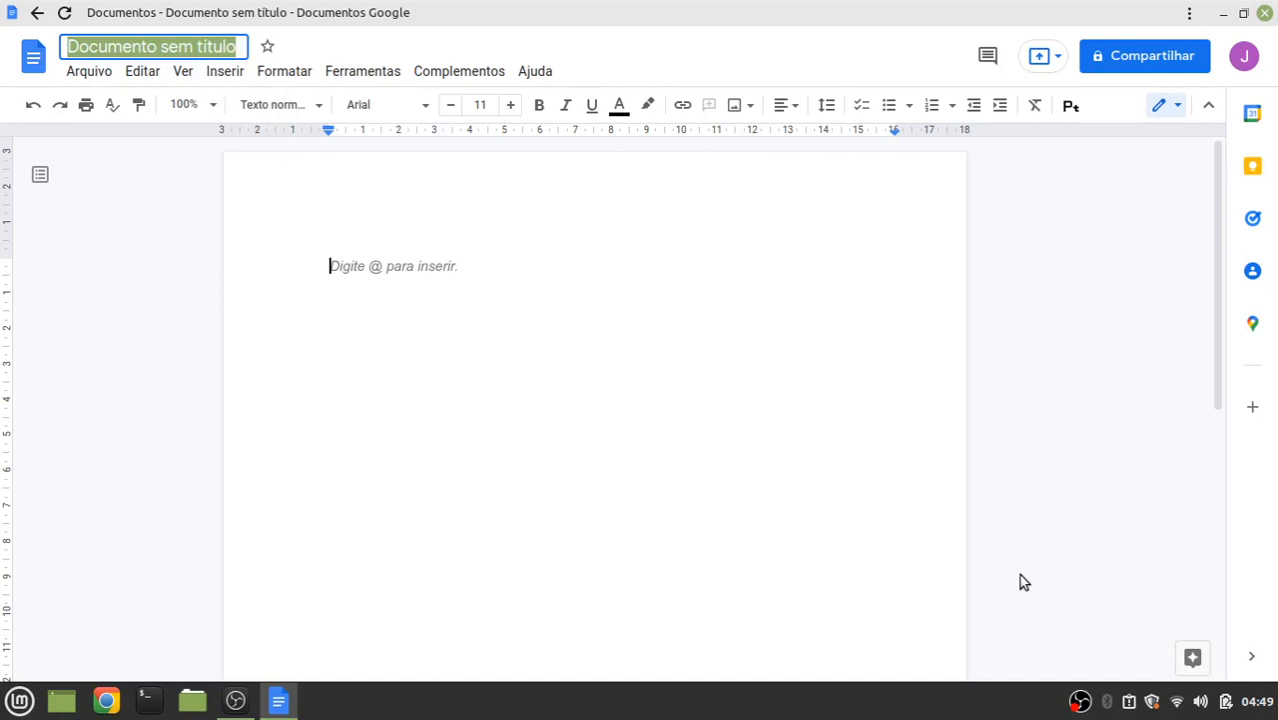
{"action": "type", "text": "projetos"}
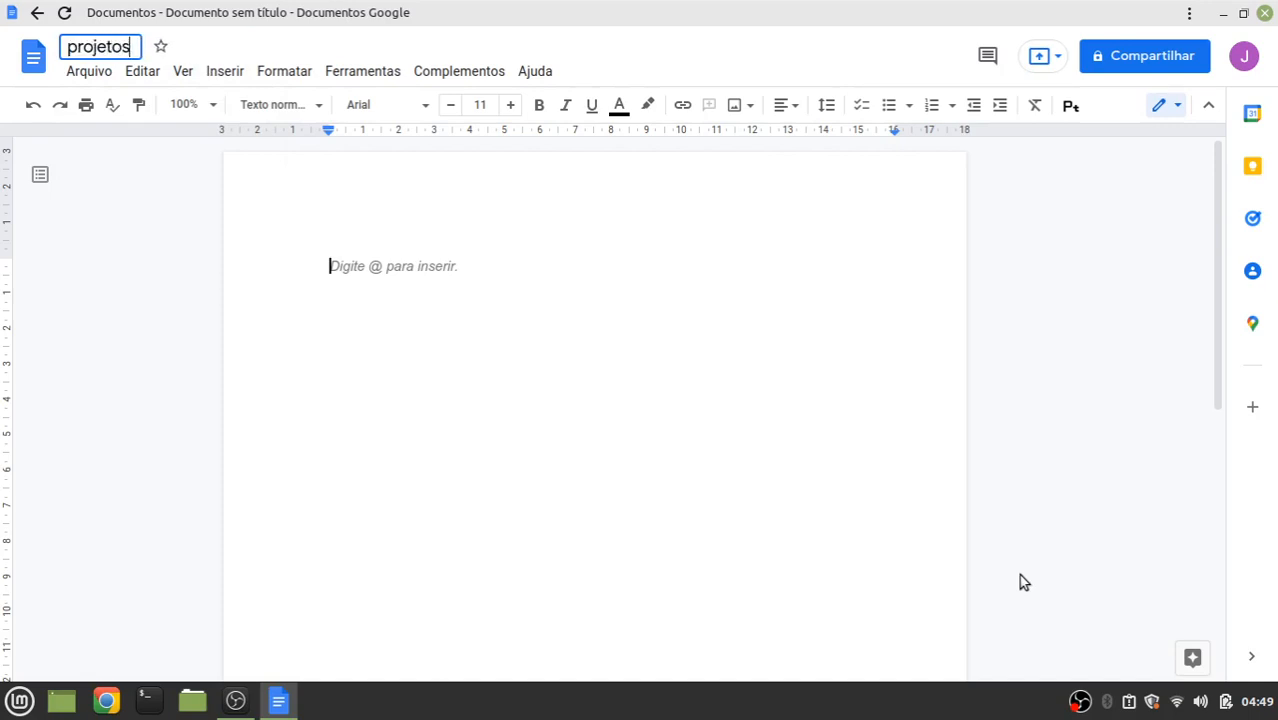
{"action": "type", "text": "abr"}
{"action": "key", "text": "BackSpace"}
{"action": "key", "text": "BackSpace"}
{"action": "key", "text": "BackSpace"}
{"action": "key", "text": "BackSpace"}
{"action": "type", "text": "abnttcc"}
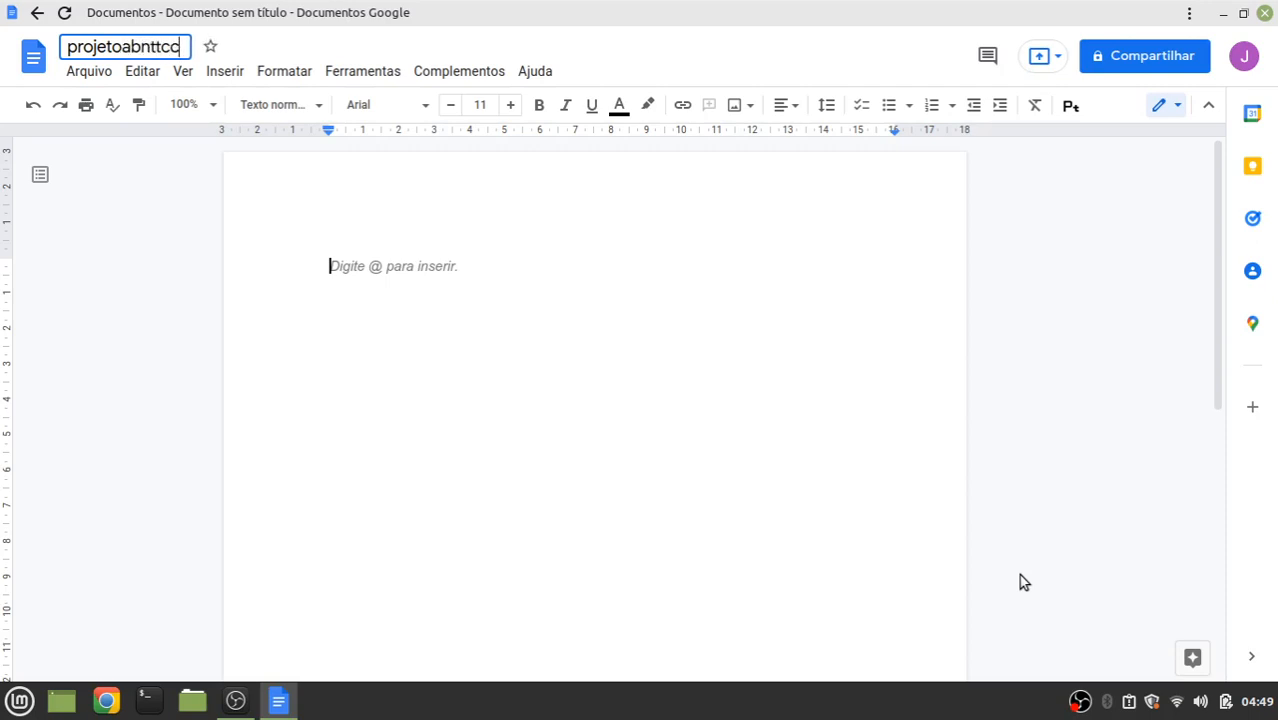
{"action": "key", "text": "Return"}
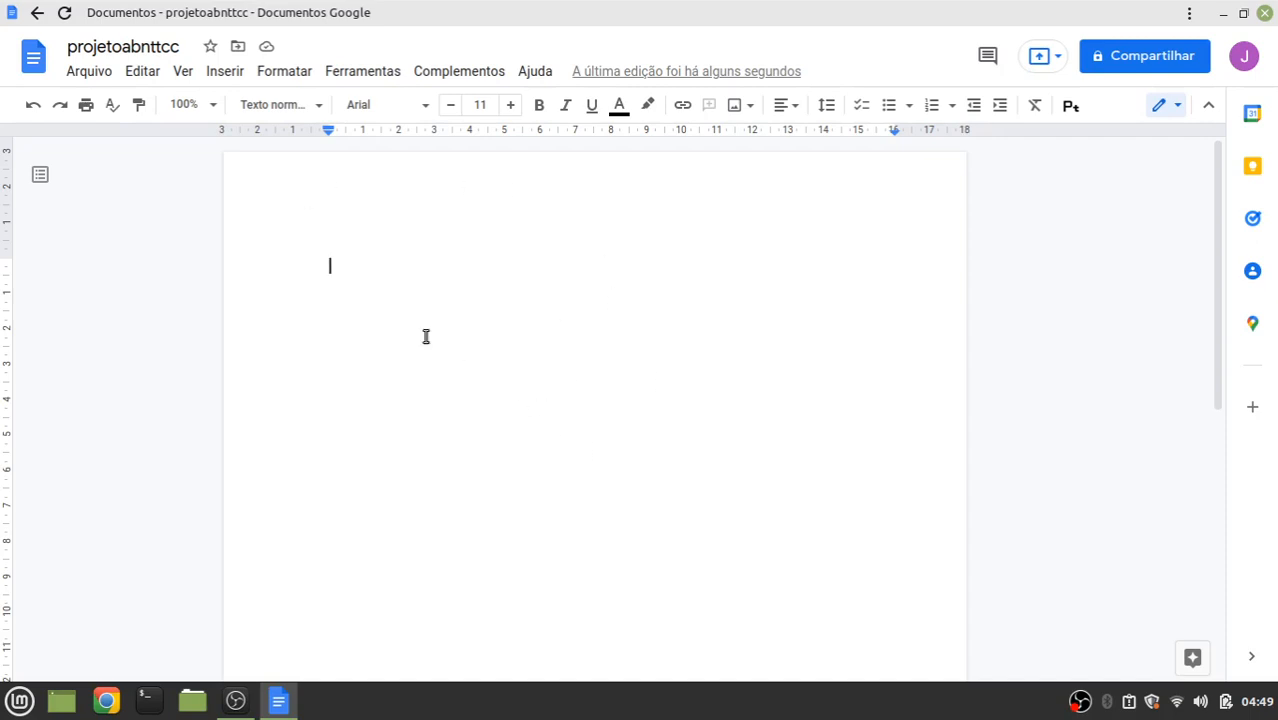
Make the document available offline and set margins to 3 cm top/left, 2 cm bottom/right
{"action": "left_click", "coordinate": [101, 76]}
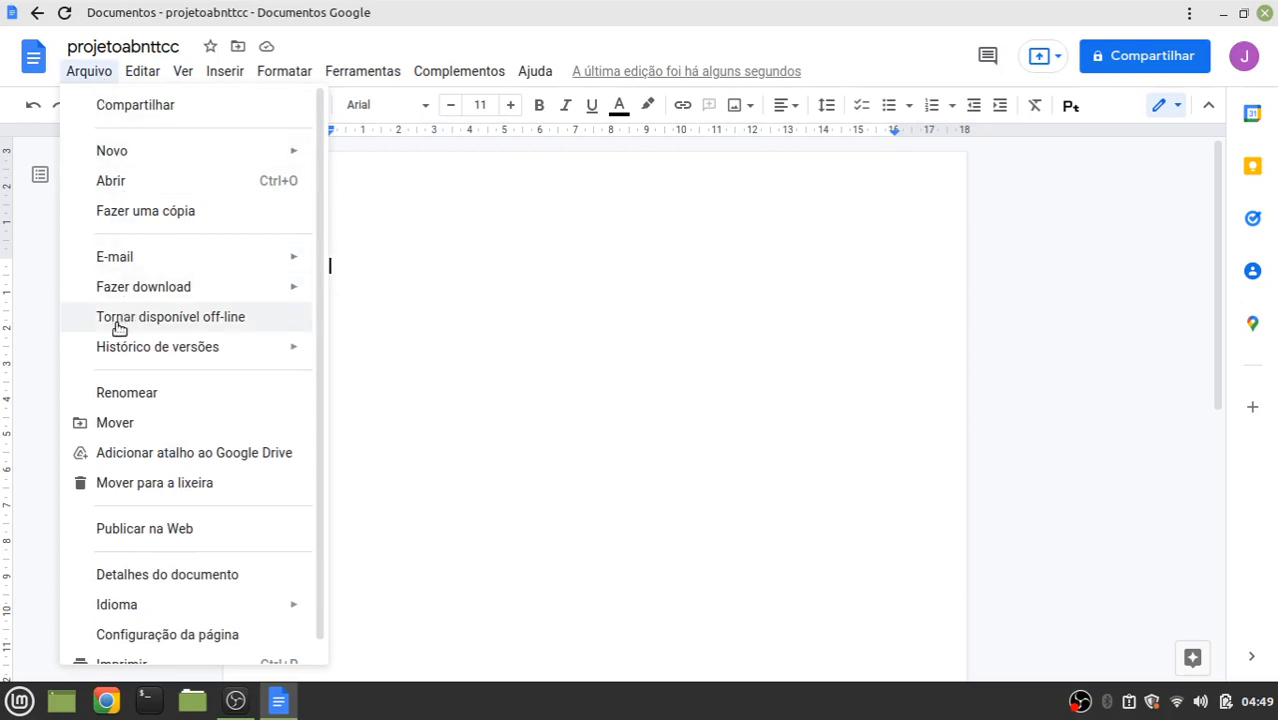
{"action": "left_click", "coordinate": [183, 322]}
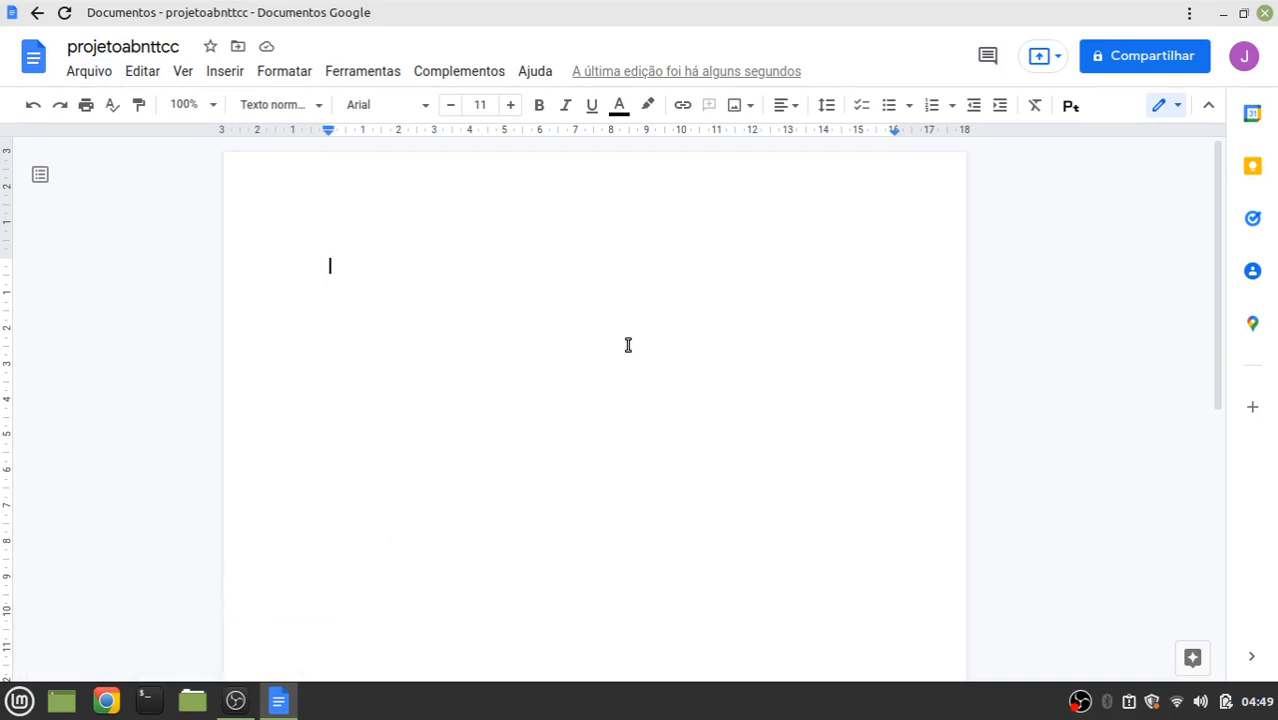
{"action": "left_click", "coordinate": [98, 71]}
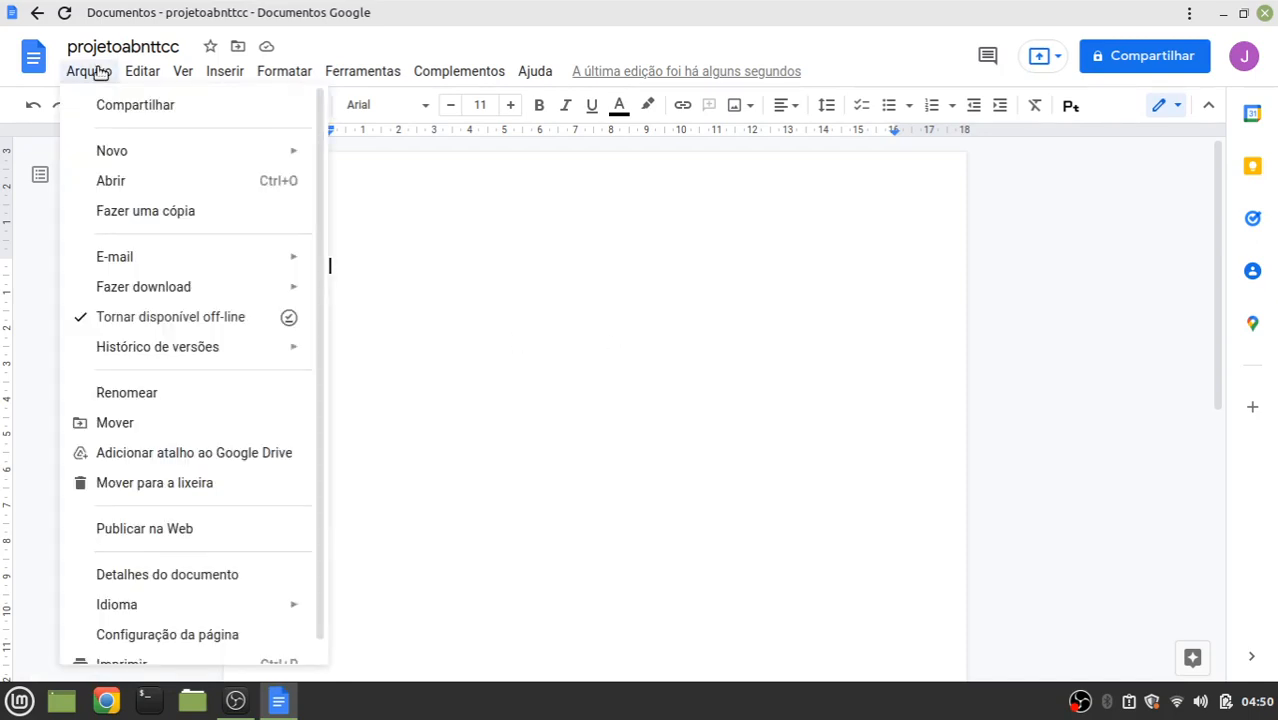
{"action": "left_click", "coordinate": [171, 637]}
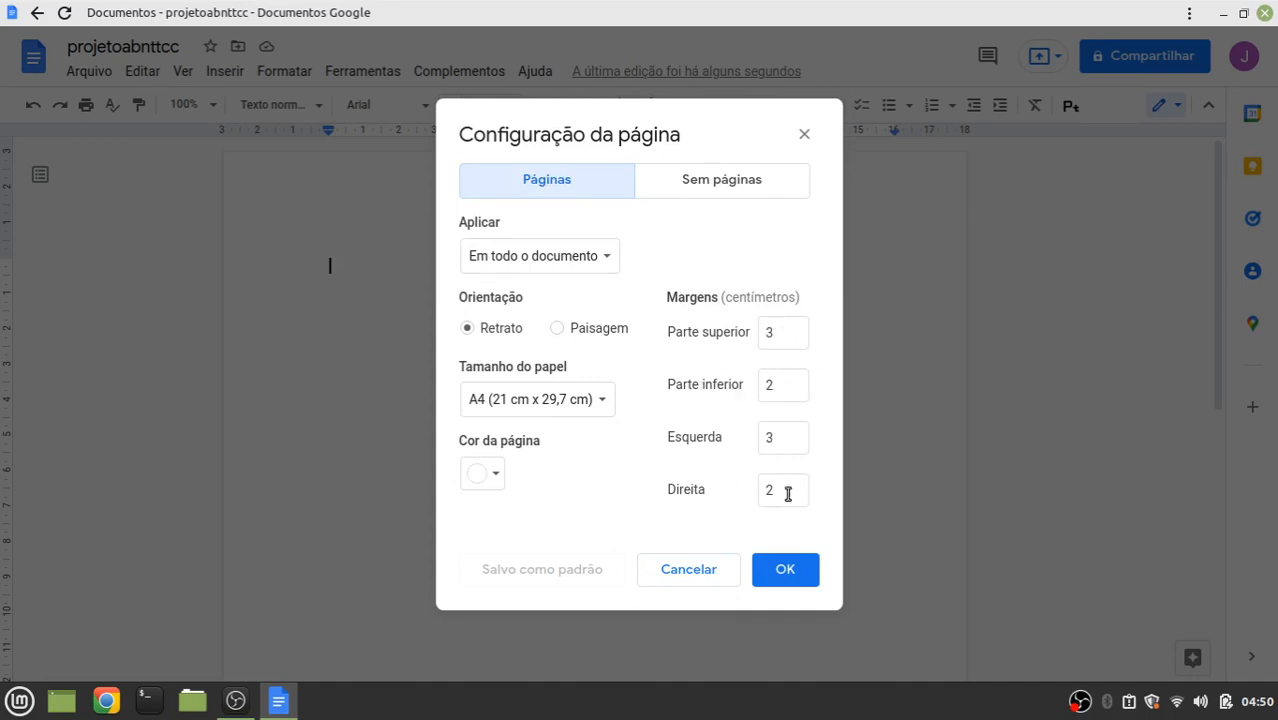
{"action": "left_click", "coordinate": [807, 578]}
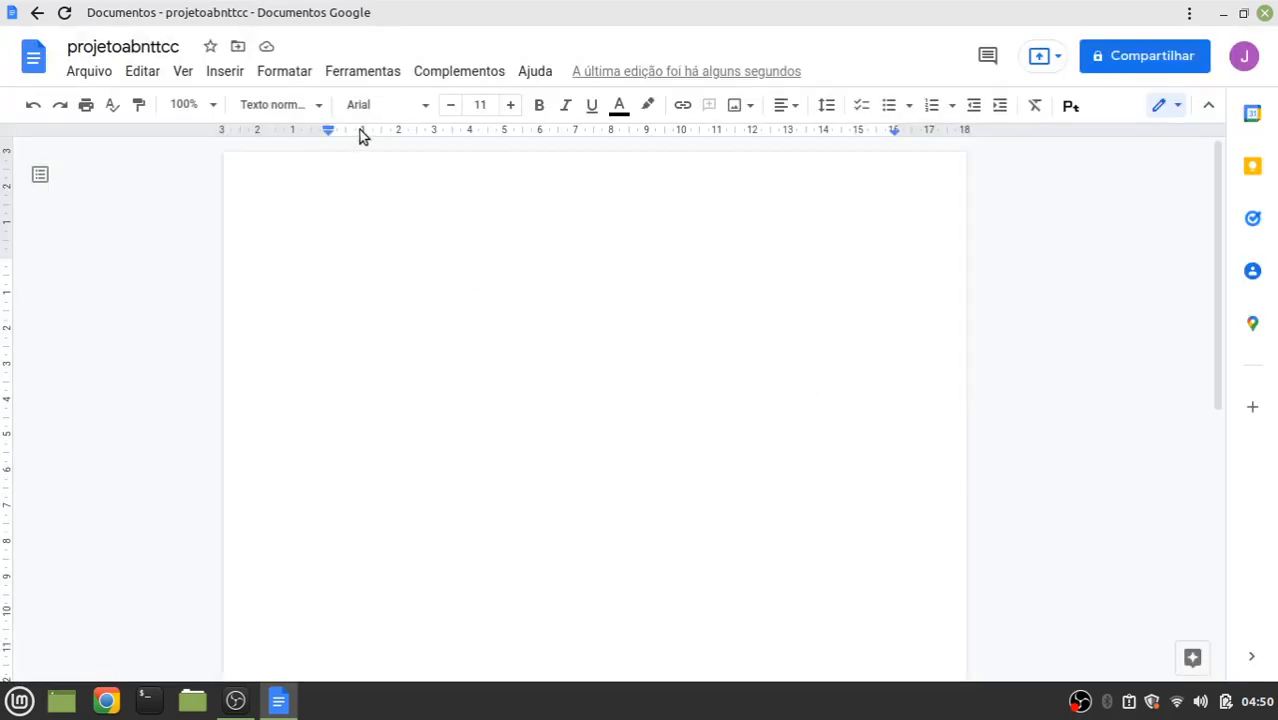
Keep Arial as the font and raise the font size from 11 to 12
{"action": "left_click", "coordinate": [414, 108]}
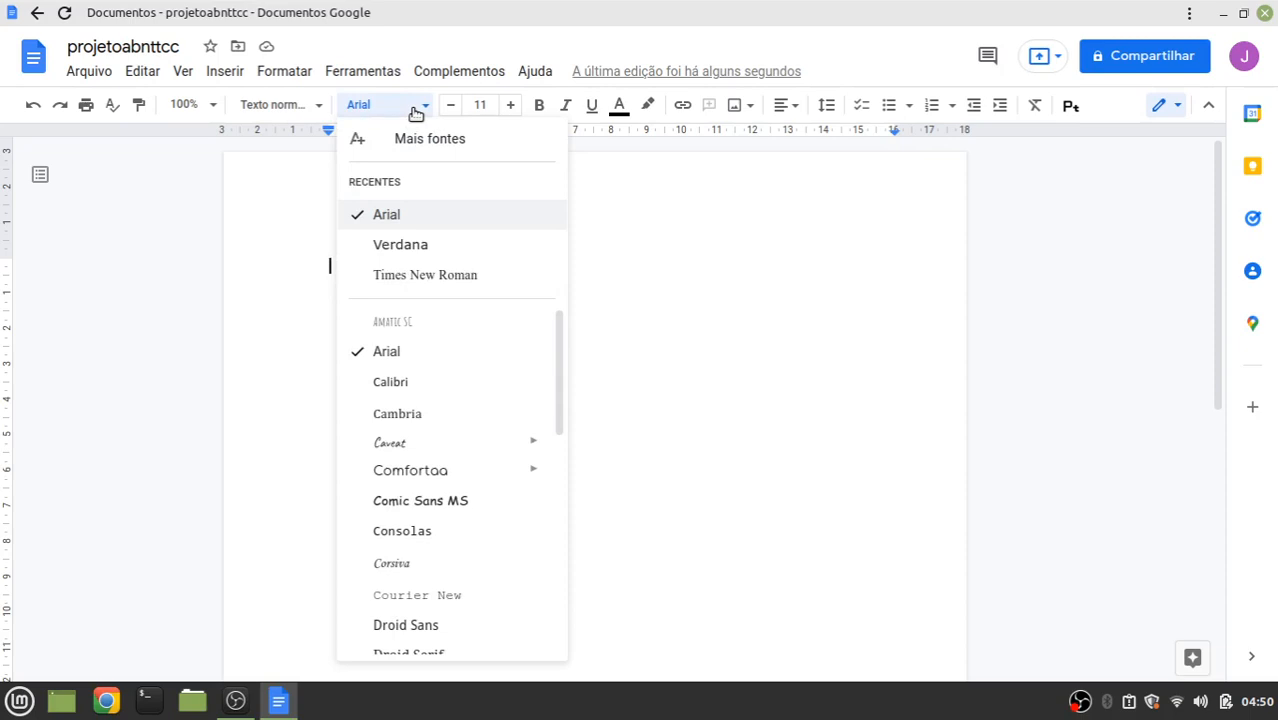
{"action": "left_click", "coordinate": [54, 330]}
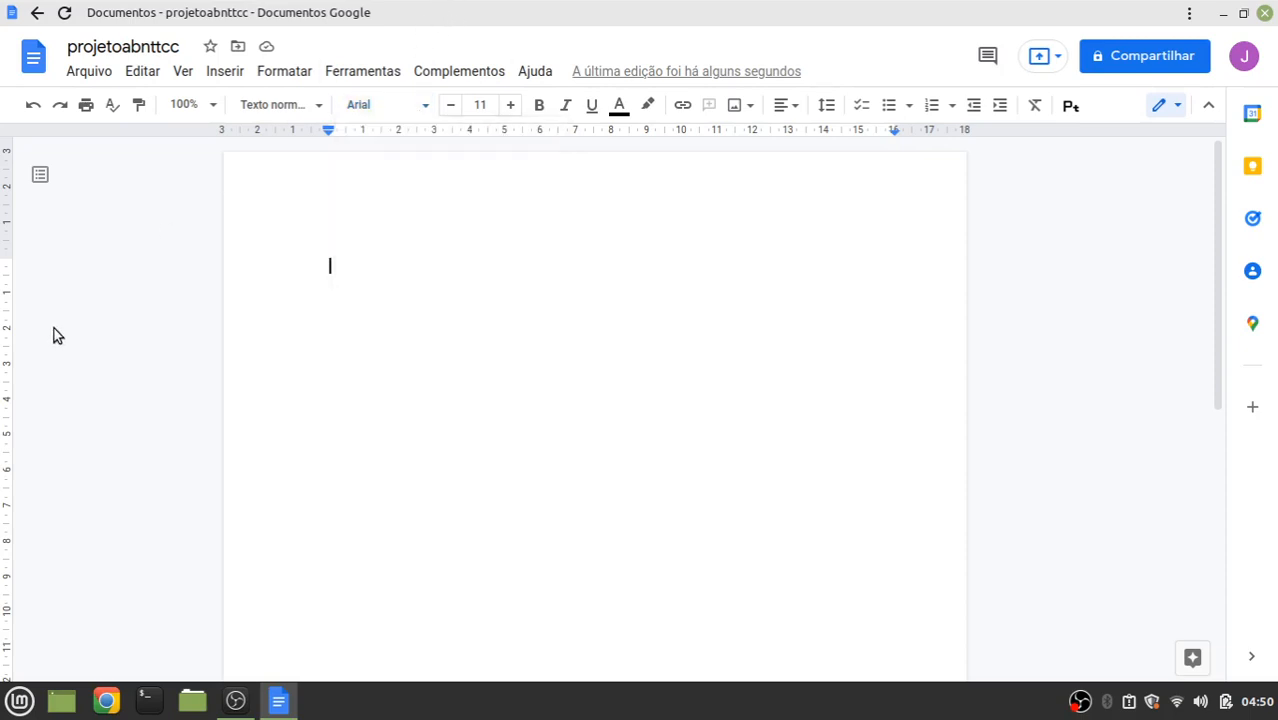
{"action": "left_click", "coordinate": [512, 105]}
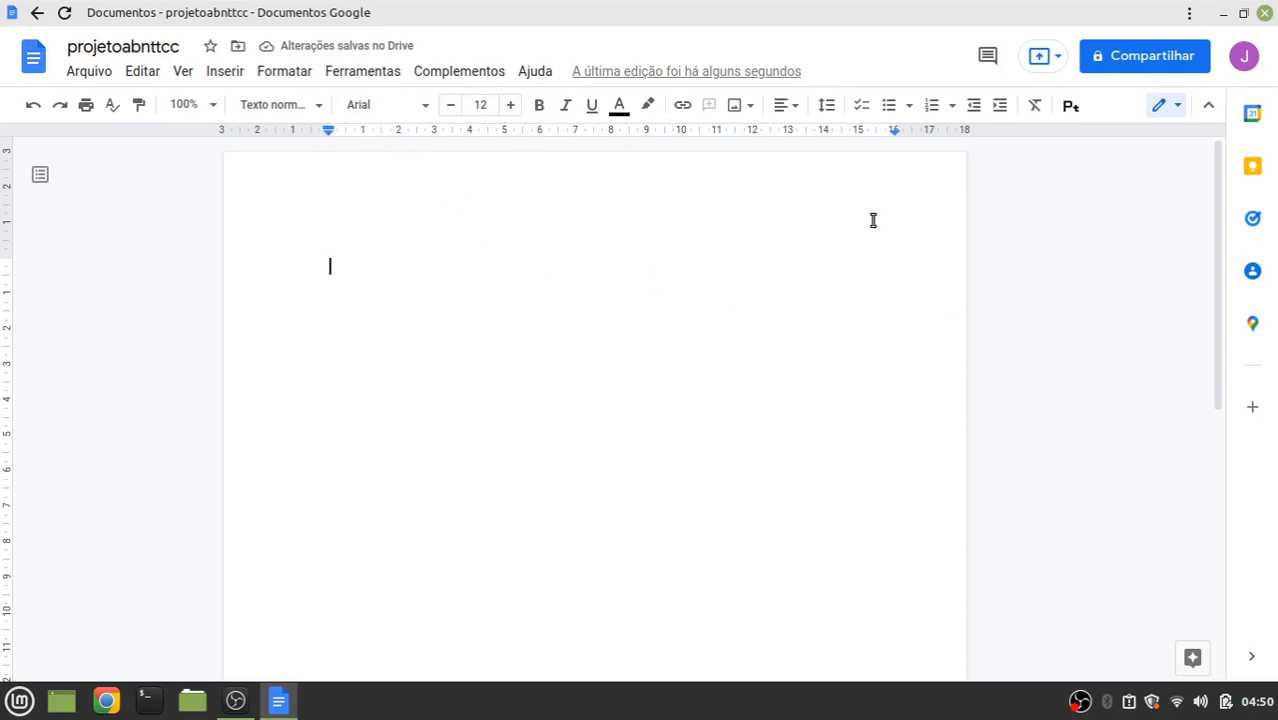
Change the line spacing from 1,15 to 1,5
{"action": "left_click", "coordinate": [825, 107]}
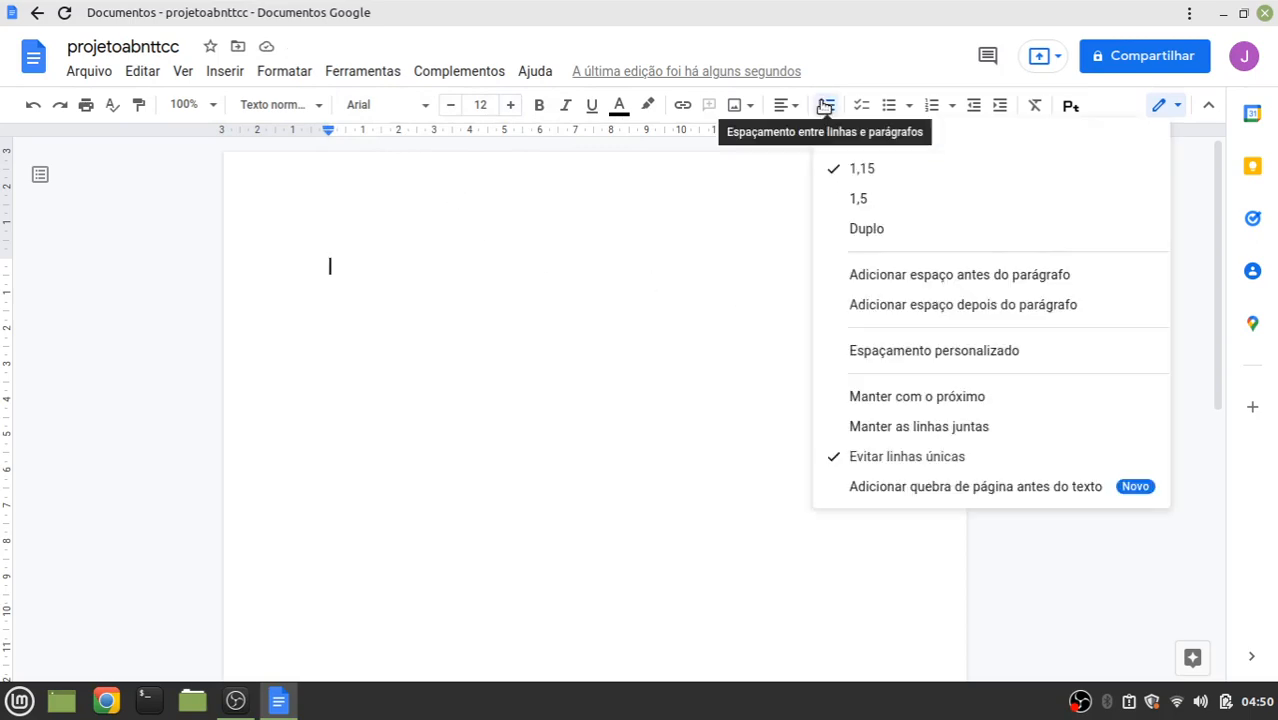
{"action": "left_click", "coordinate": [847, 201]}
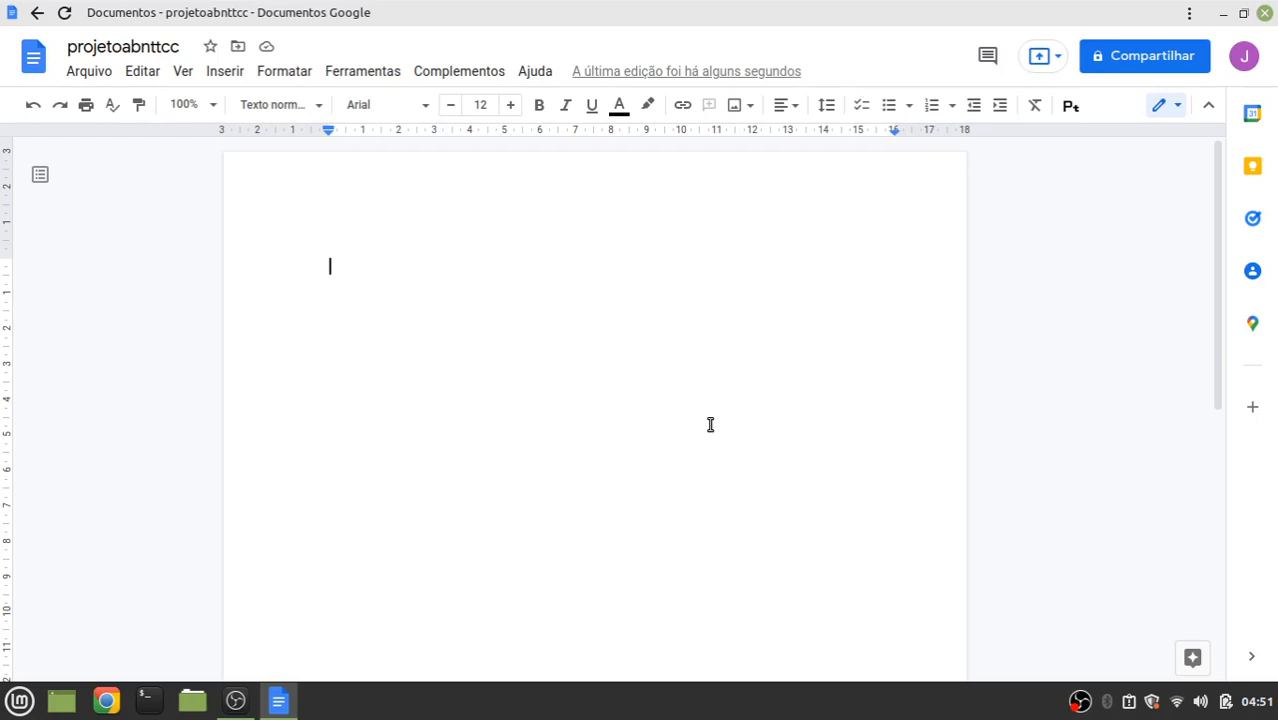
{"action": "scroll", "coordinate": [710, 424], "scroll_direction": "down", "scroll_amount": 2}
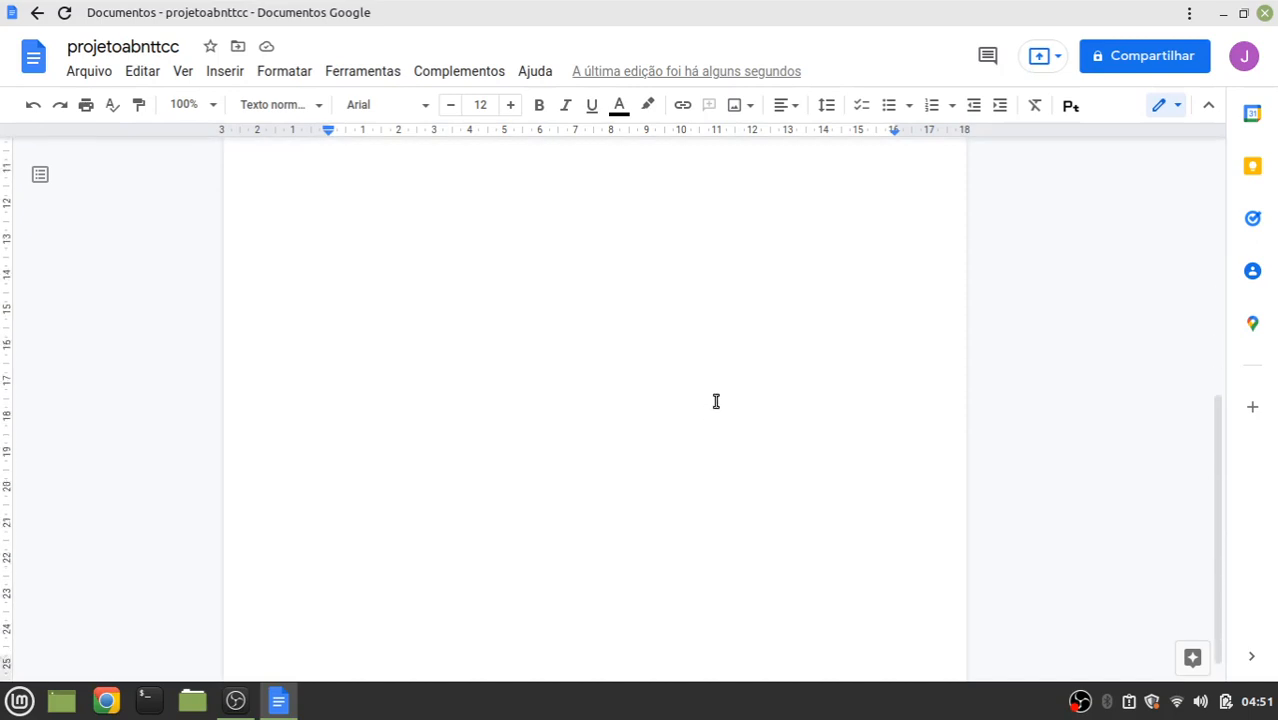
{"action": "scroll", "coordinate": [720, 389], "scroll_direction": "up", "scroll_amount": 2}
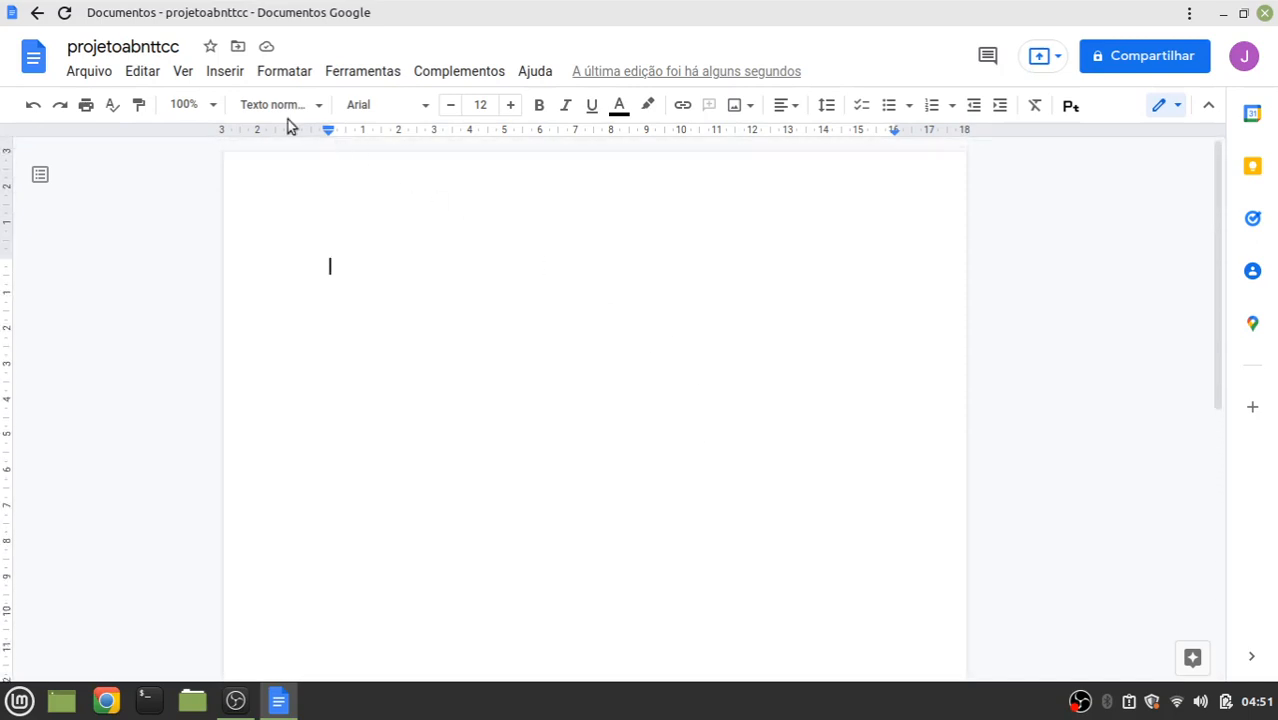
Insert a page break from the Insert menu, then three more with Ctrl+Enter
{"action": "left_click", "coordinate": [216, 73]}
{"action": "mouse_move", "coordinate": [260, 542]}
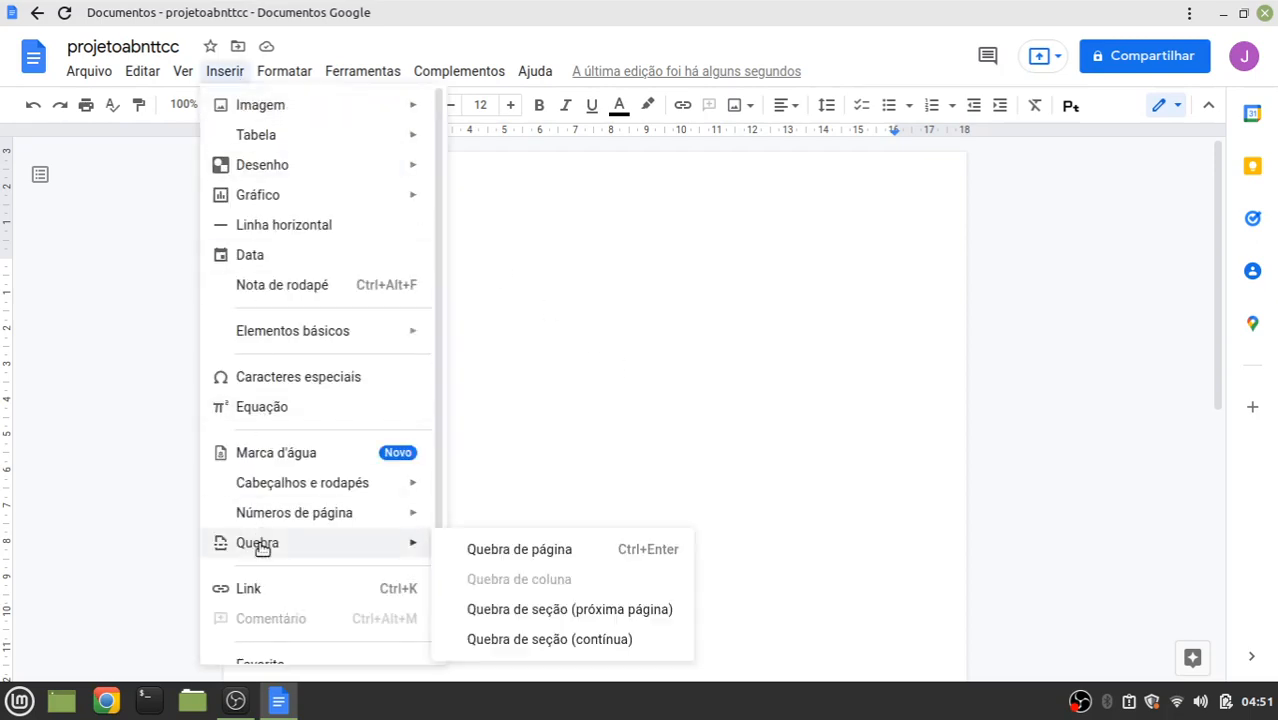
{"action": "left_click", "coordinate": [562, 559]}
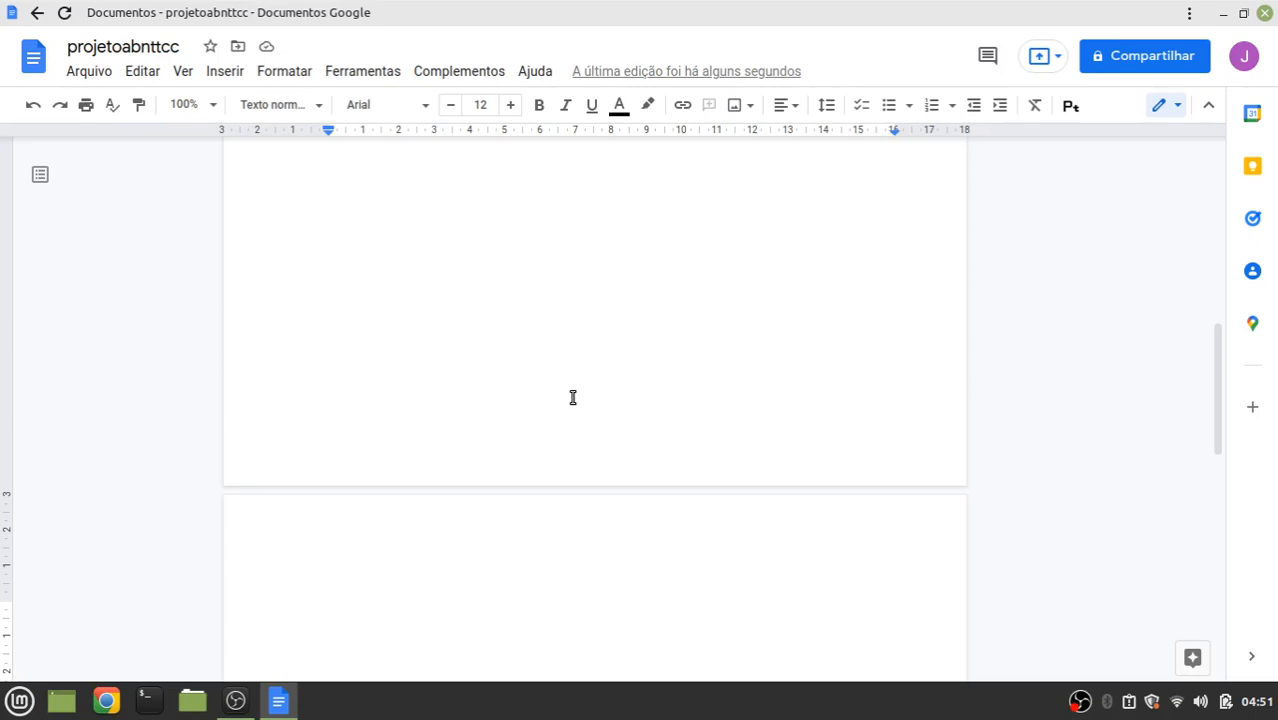
{"action": "key", "text": "ctrl+Return"}
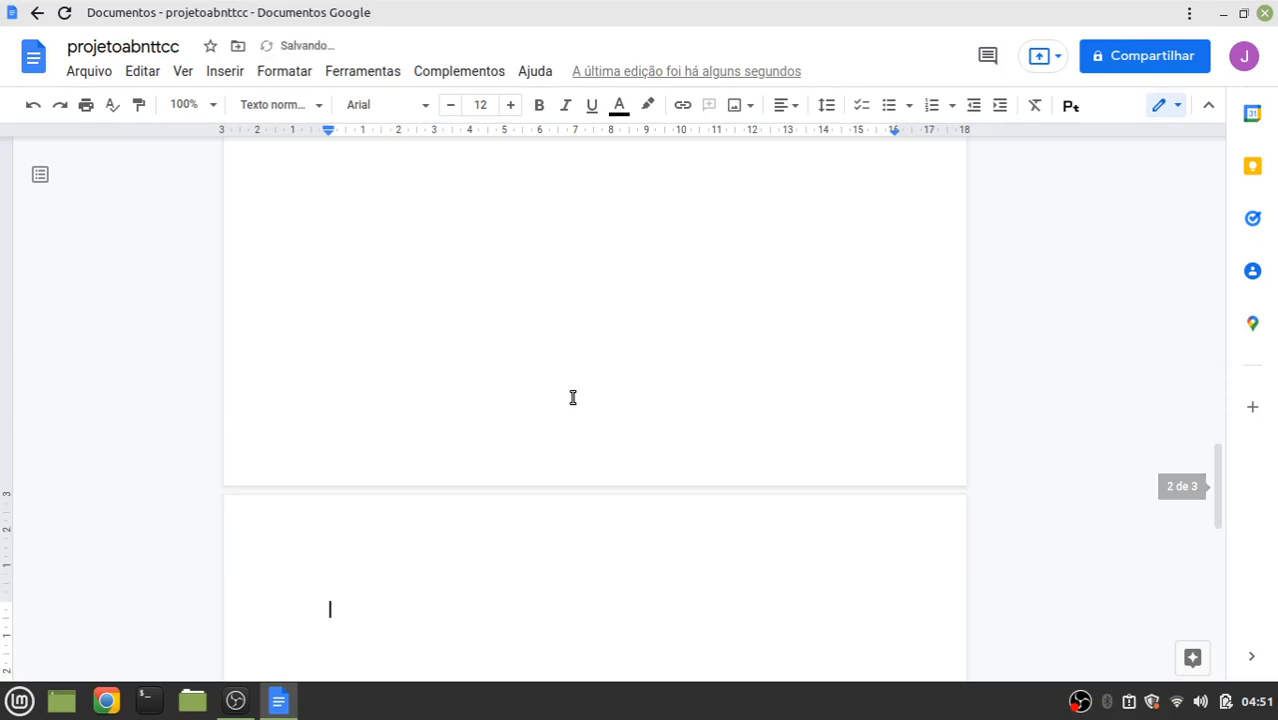
{"action": "key", "text": "ctrl+Return"}
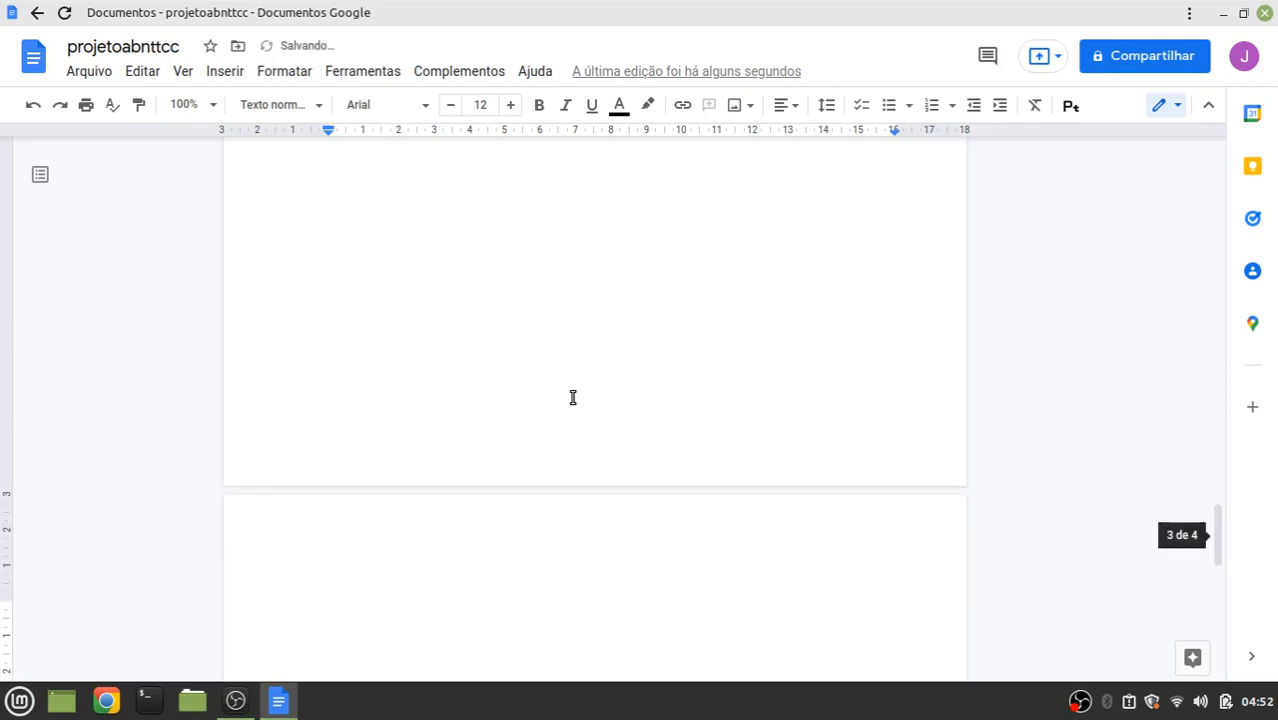
{"action": "key", "text": "ctrl+Return"}
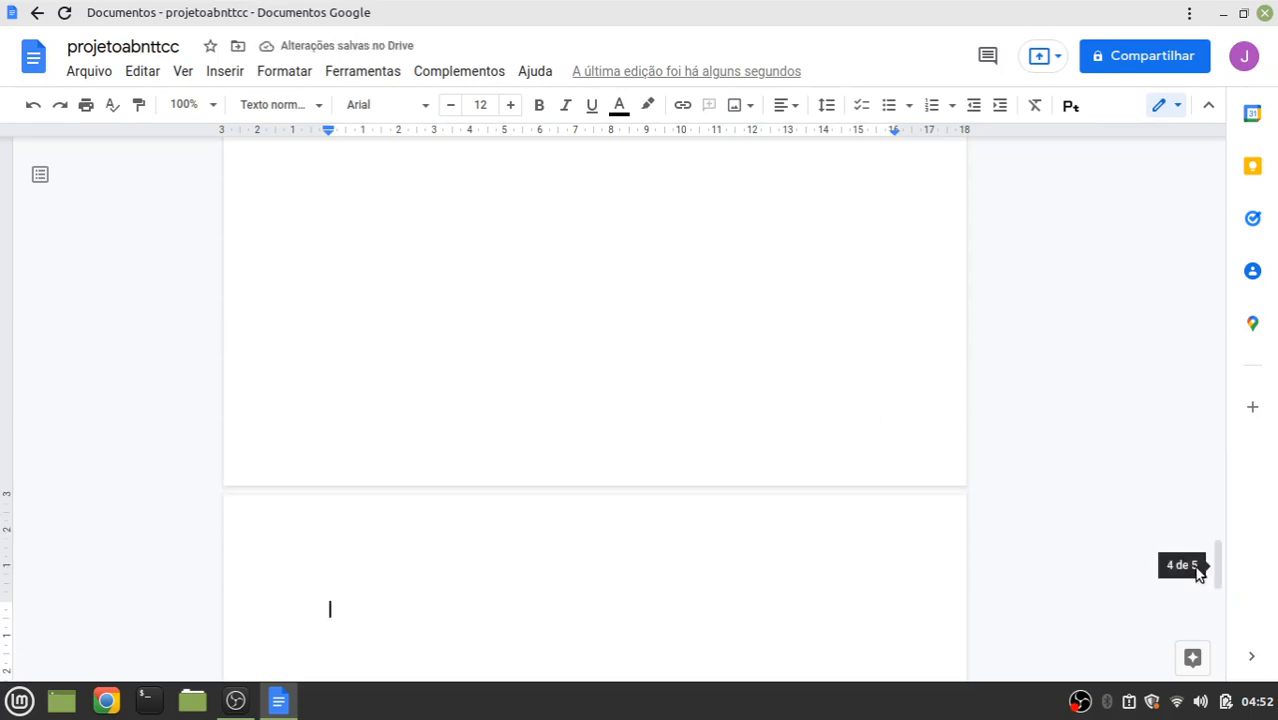
{"action": "scroll", "coordinate": [521, 530], "scroll_direction": "down", "scroll_amount": 3}
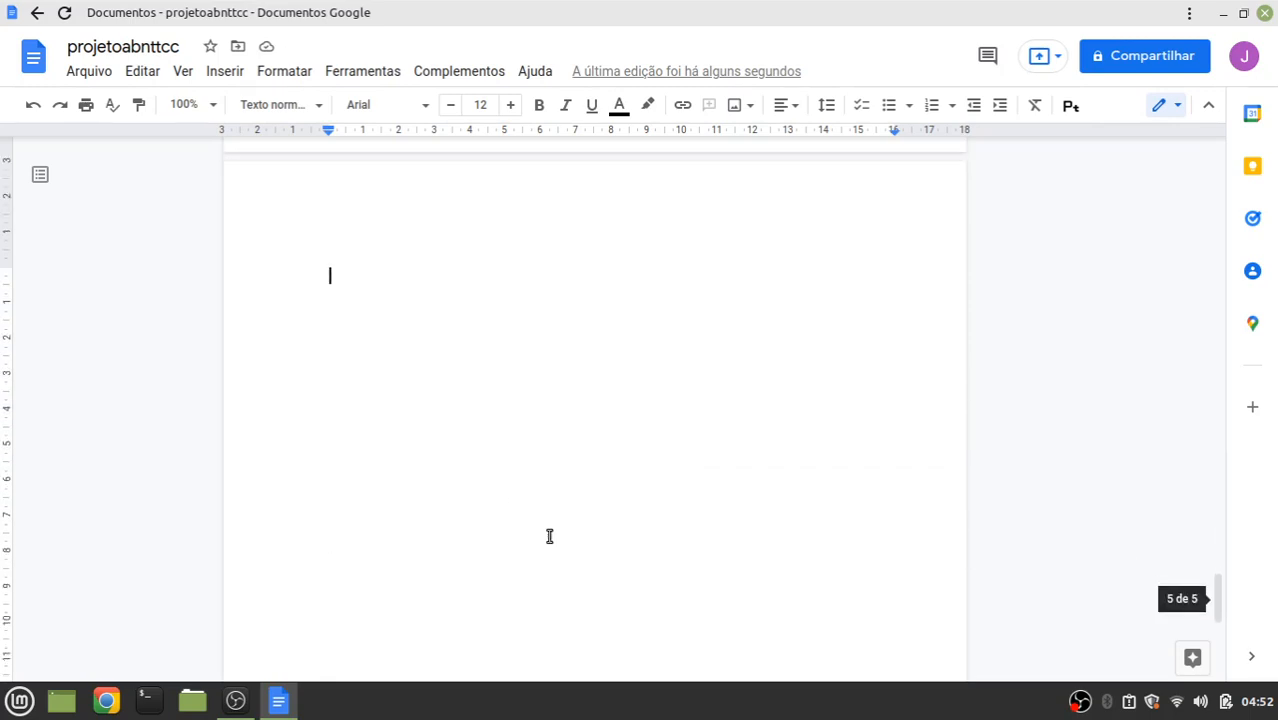
{"action": "scroll", "coordinate": [549, 536], "scroll_direction": "up", "scroll_amount": 3}
{"action": "scroll", "coordinate": [549, 536], "scroll_direction": "up", "scroll_amount": 20}
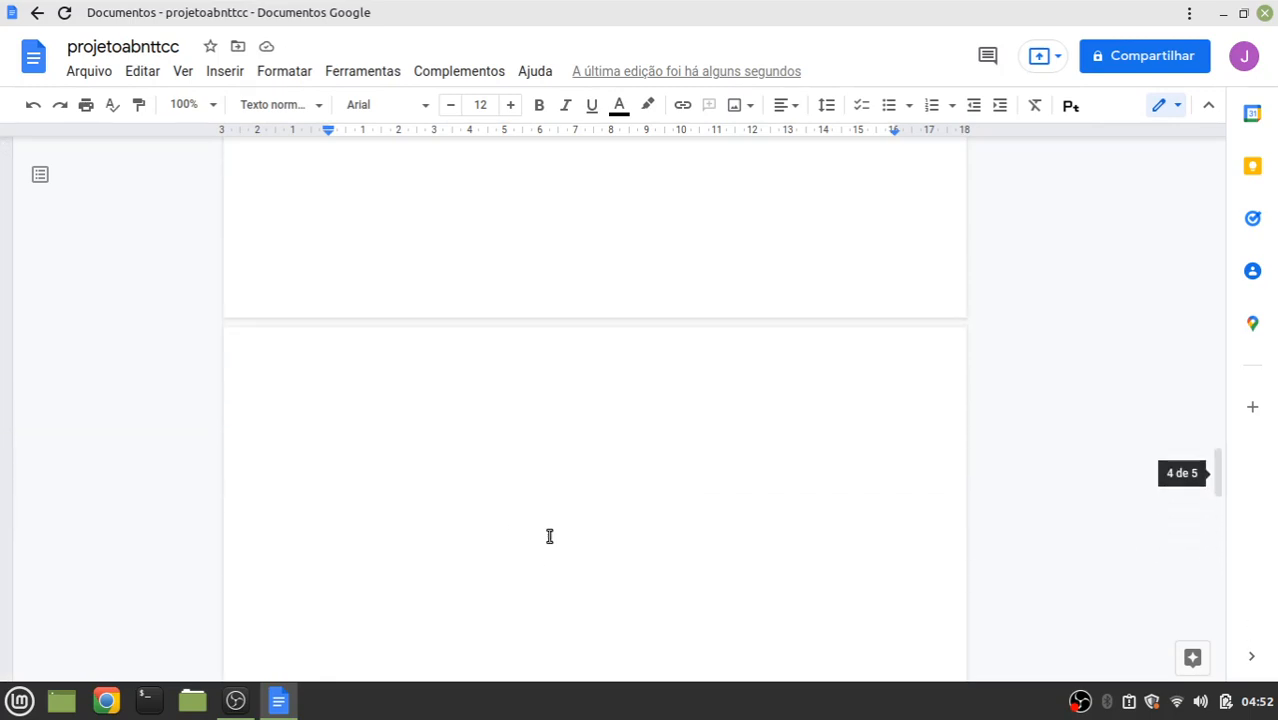
{"action": "scroll", "coordinate": [549, 536], "scroll_direction": "up", "scroll_amount": 8}
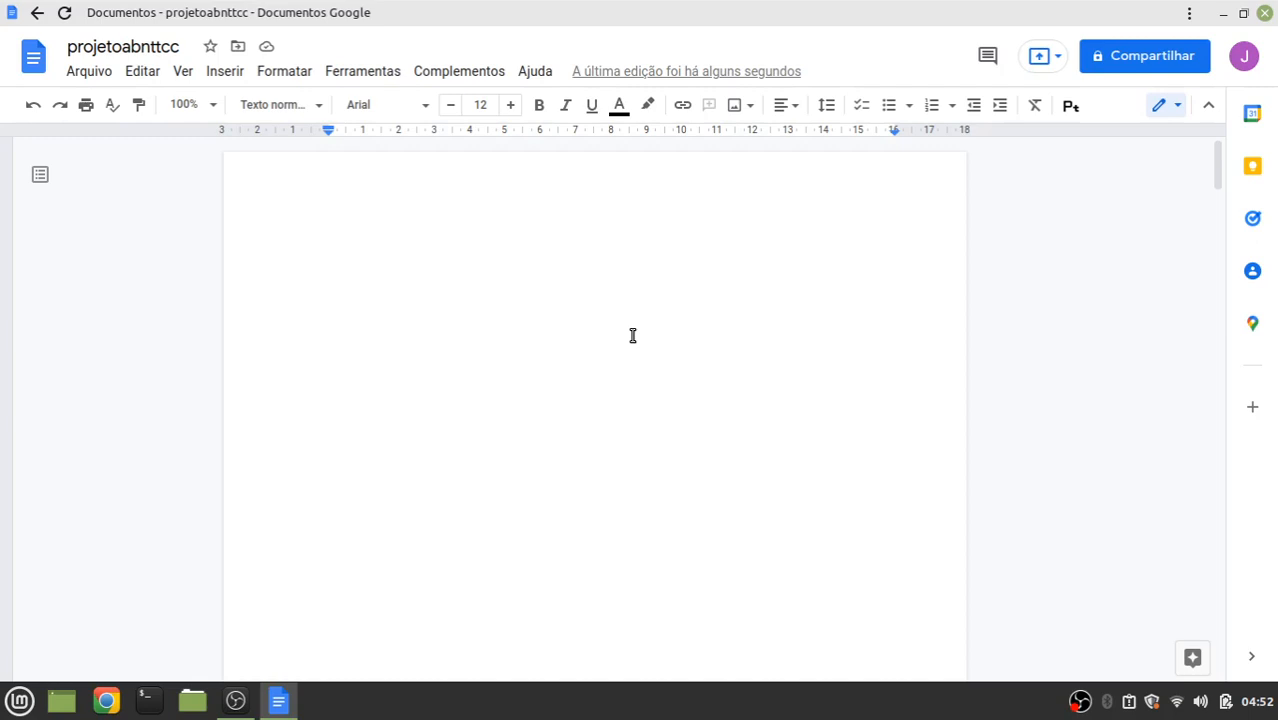
Add one more page break and place the cursor at the top of a new page
{"action": "key", "text": "ctrl+Return"}
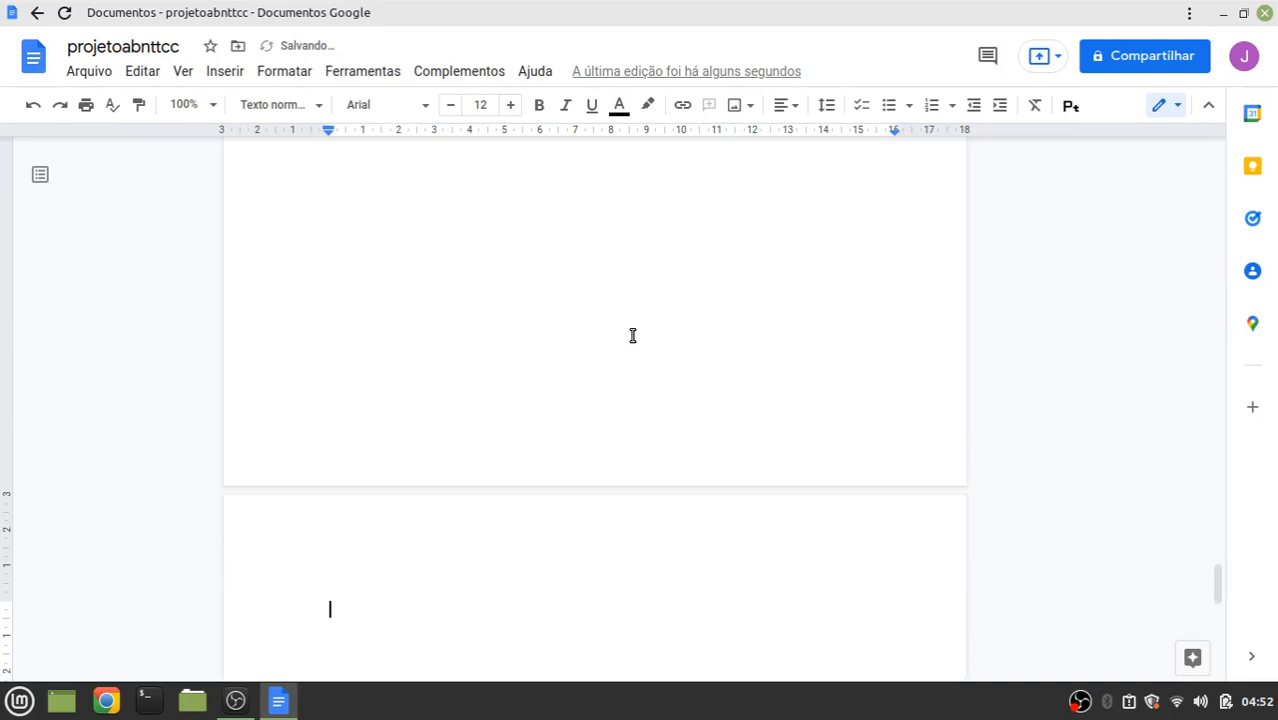
{"action": "scroll", "coordinate": [630, 334], "scroll_direction": "up", "scroll_amount": 10}
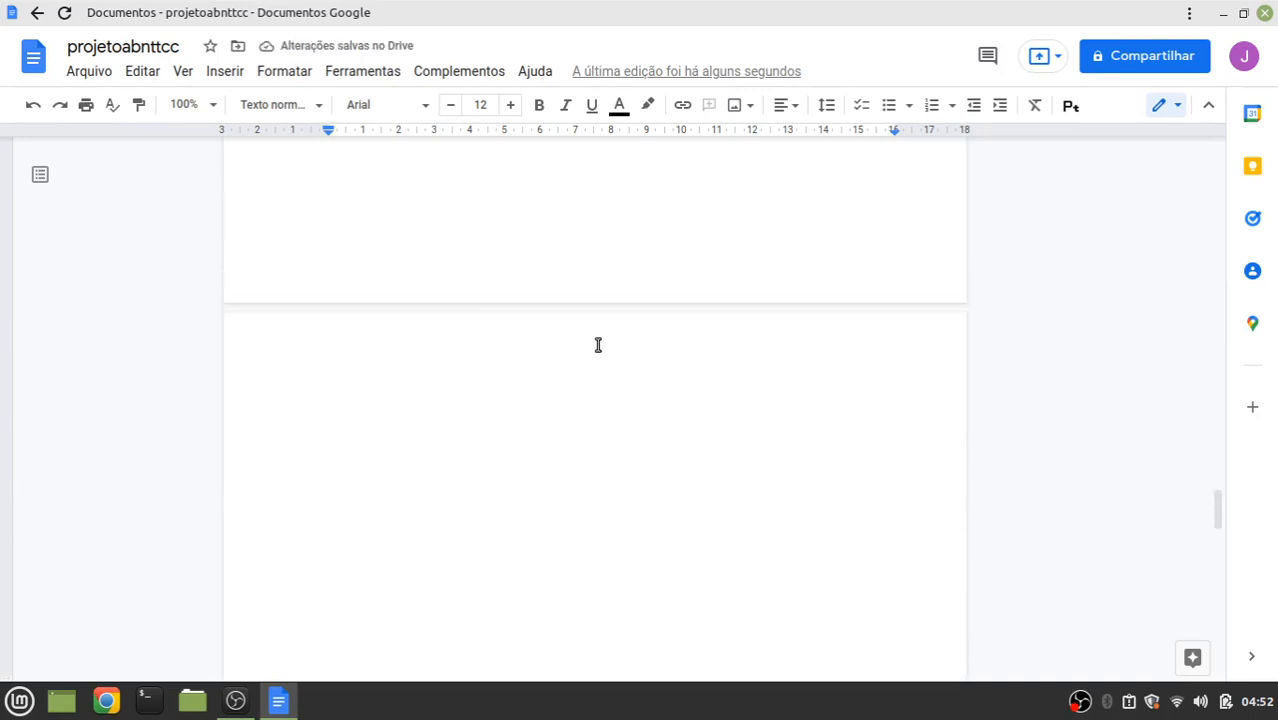
{"action": "scroll", "coordinate": [598, 345], "scroll_direction": "up", "scroll_amount": 15}
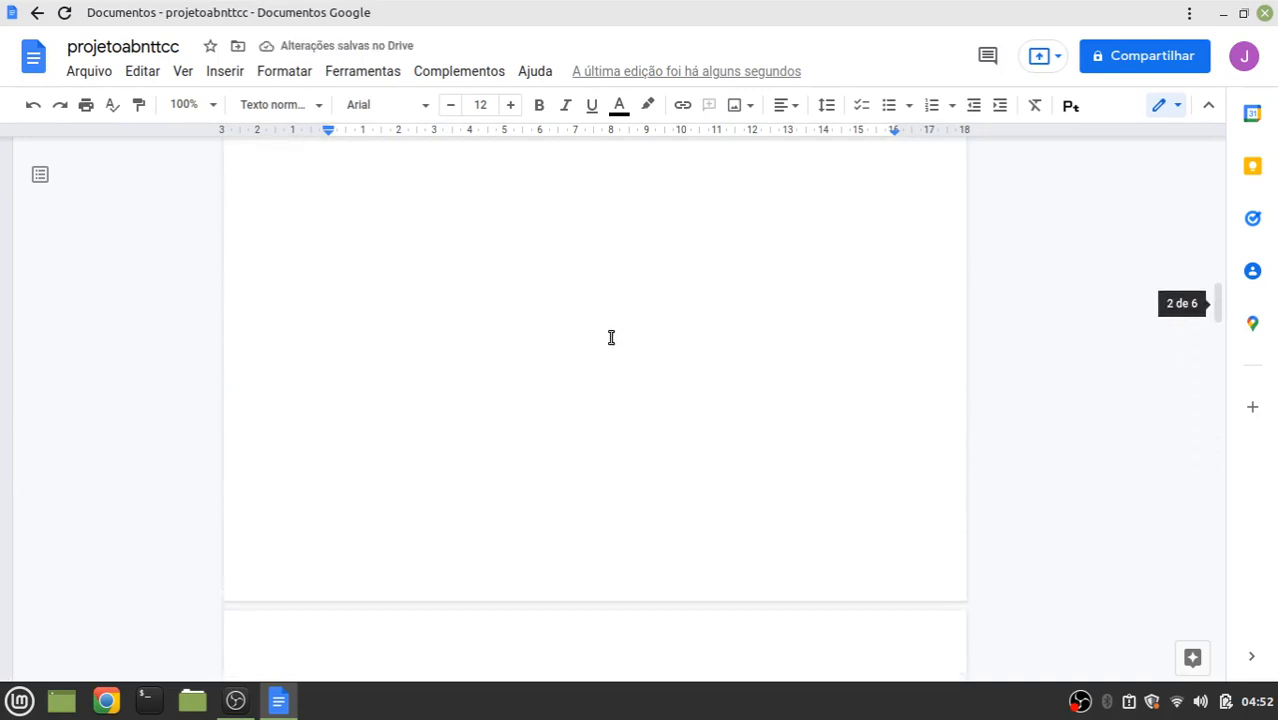
{"action": "scroll", "coordinate": [611, 337], "scroll_direction": "up", "scroll_amount": 8}
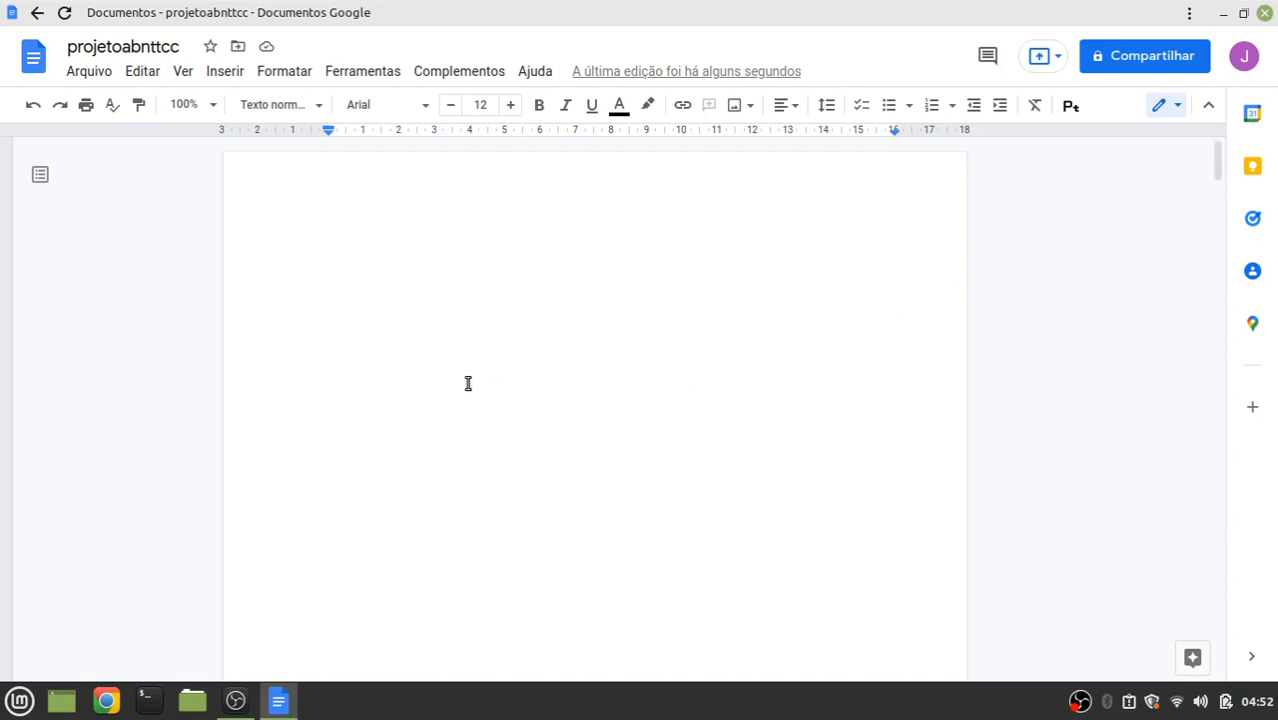
{"action": "scroll", "coordinate": [466, 382], "scroll_direction": "down", "scroll_amount": 5}
{"action": "scroll", "coordinate": [480, 380], "scroll_direction": "down", "scroll_amount": 5}
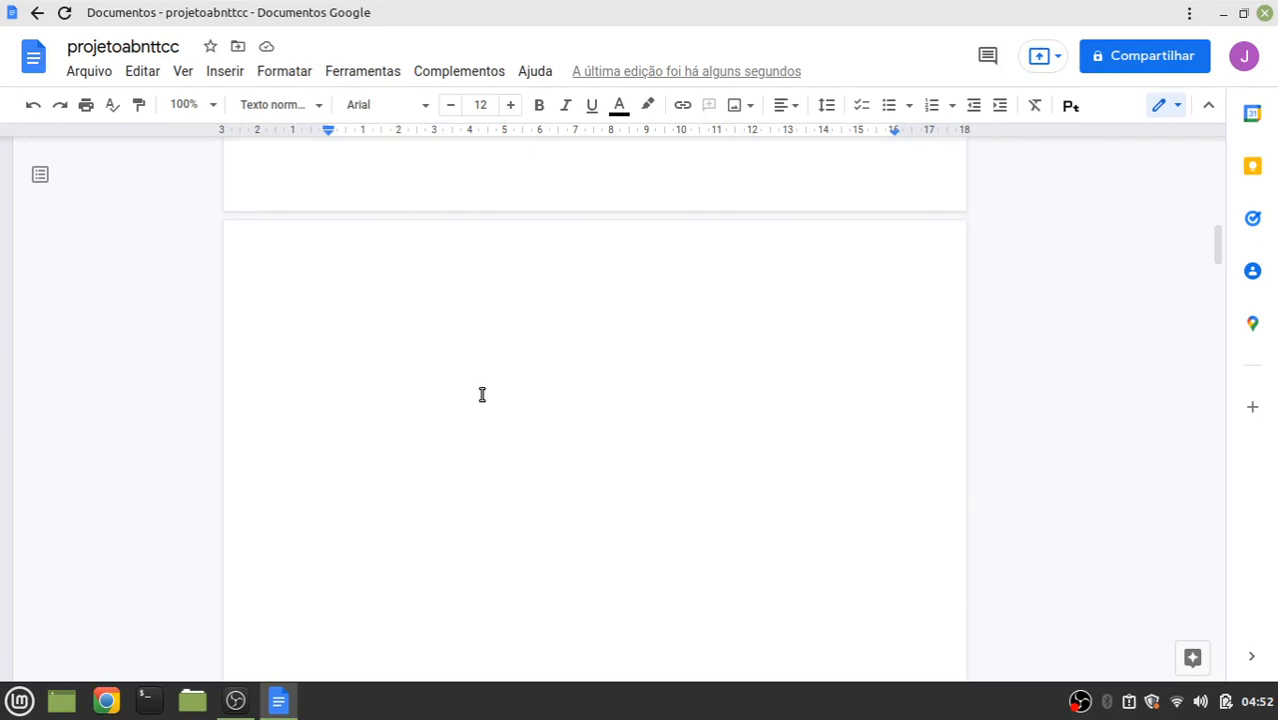
{"action": "scroll", "coordinate": [481, 394], "scroll_direction": "down", "scroll_amount": 10}
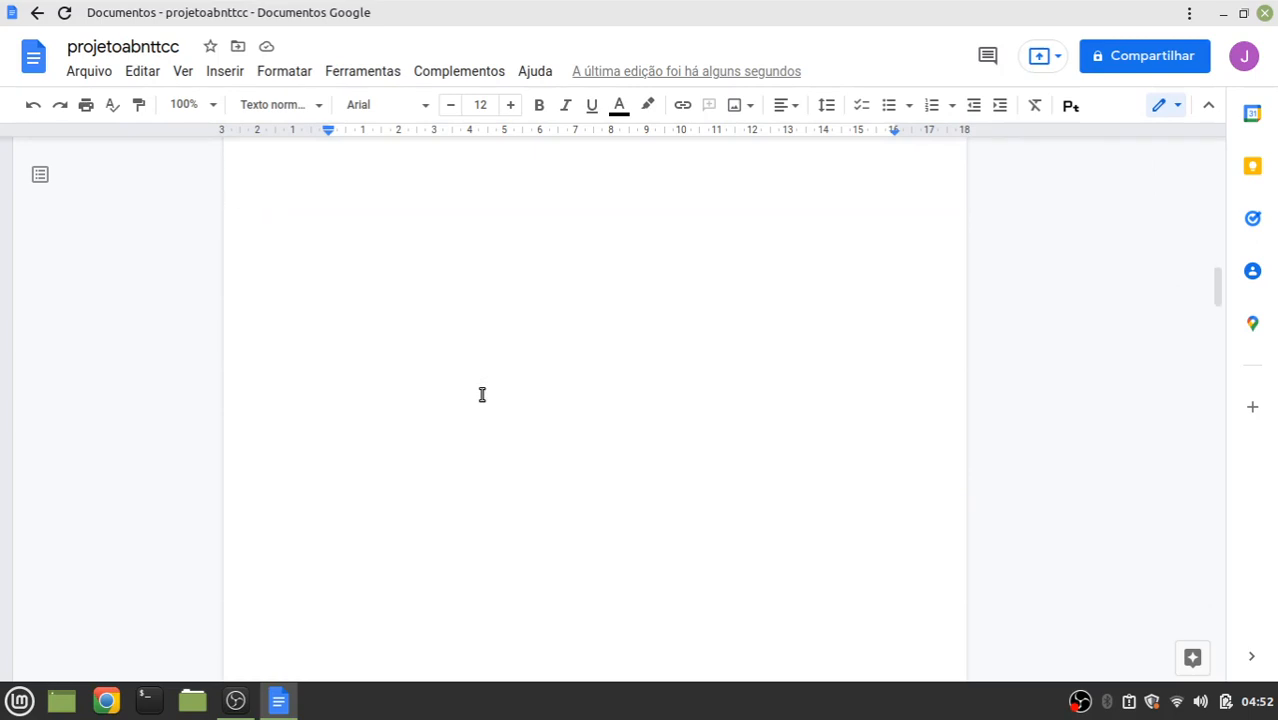
{"action": "scroll", "coordinate": [482, 394], "scroll_direction": "down", "scroll_amount": 3}
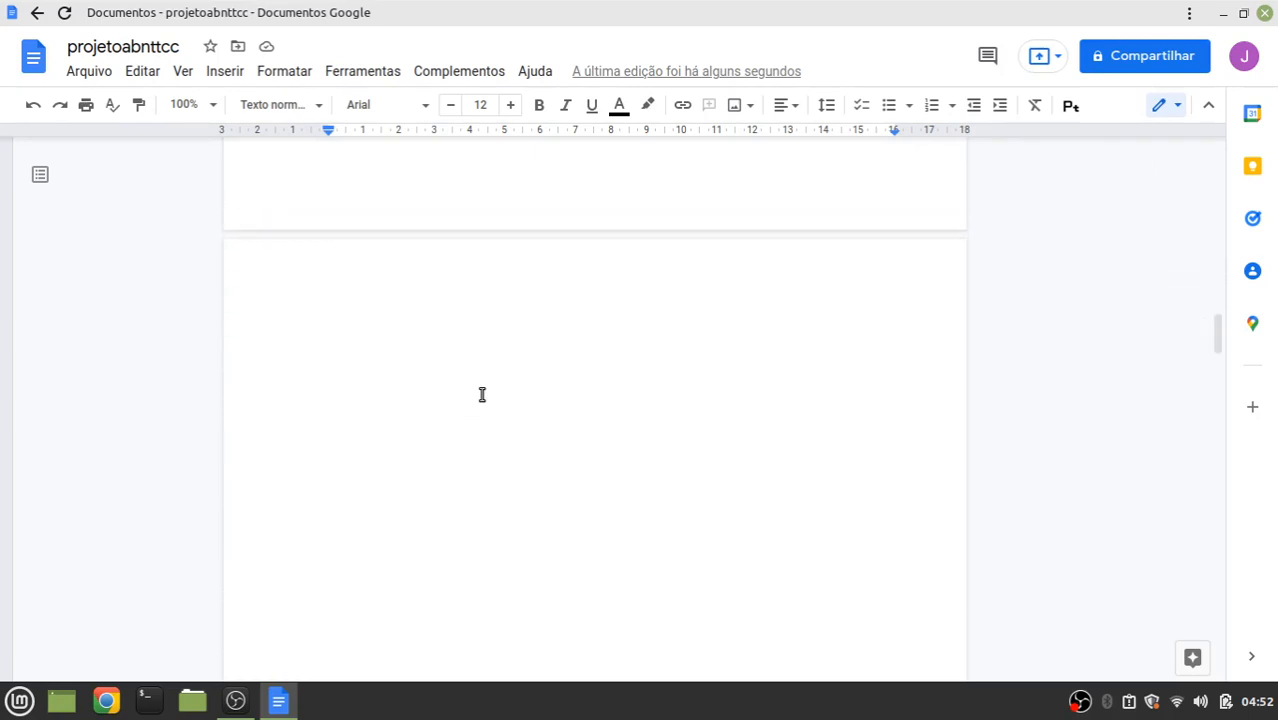
{"action": "left_click", "coordinate": [359, 268]}
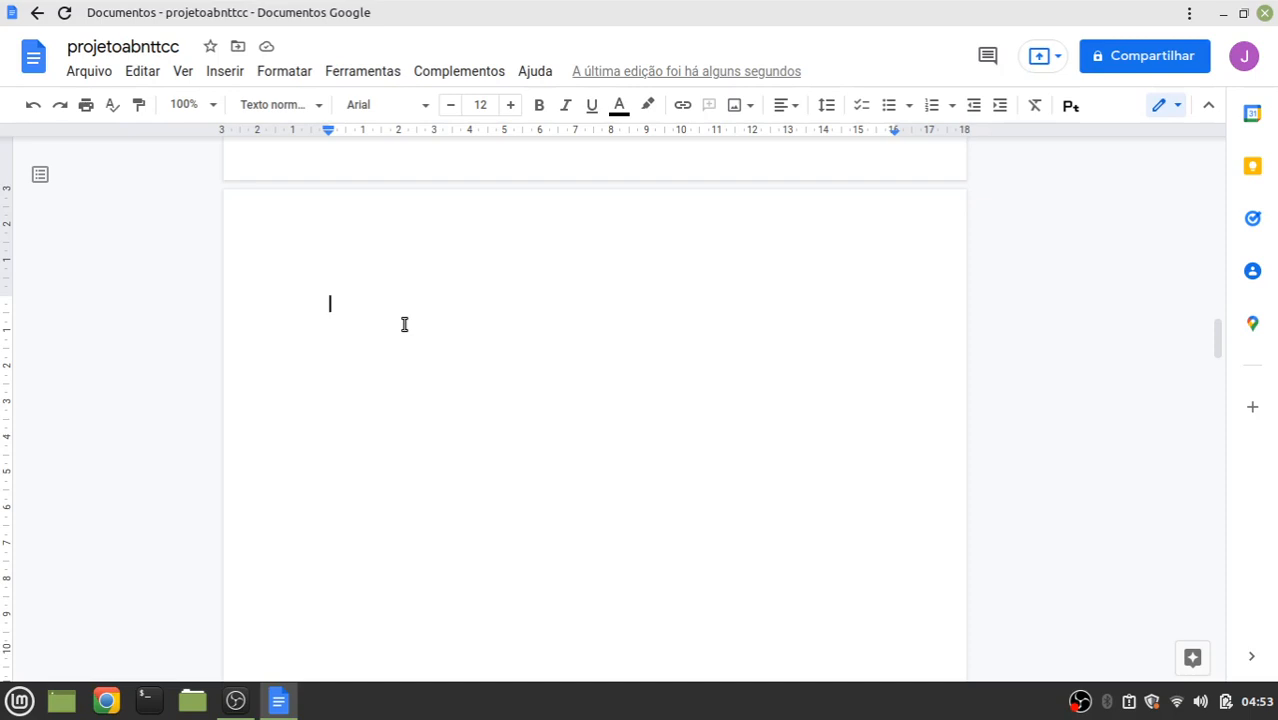
Insert a continuous section break at the cursor and scroll to the next page
{"action": "left_click", "coordinate": [225, 80]}
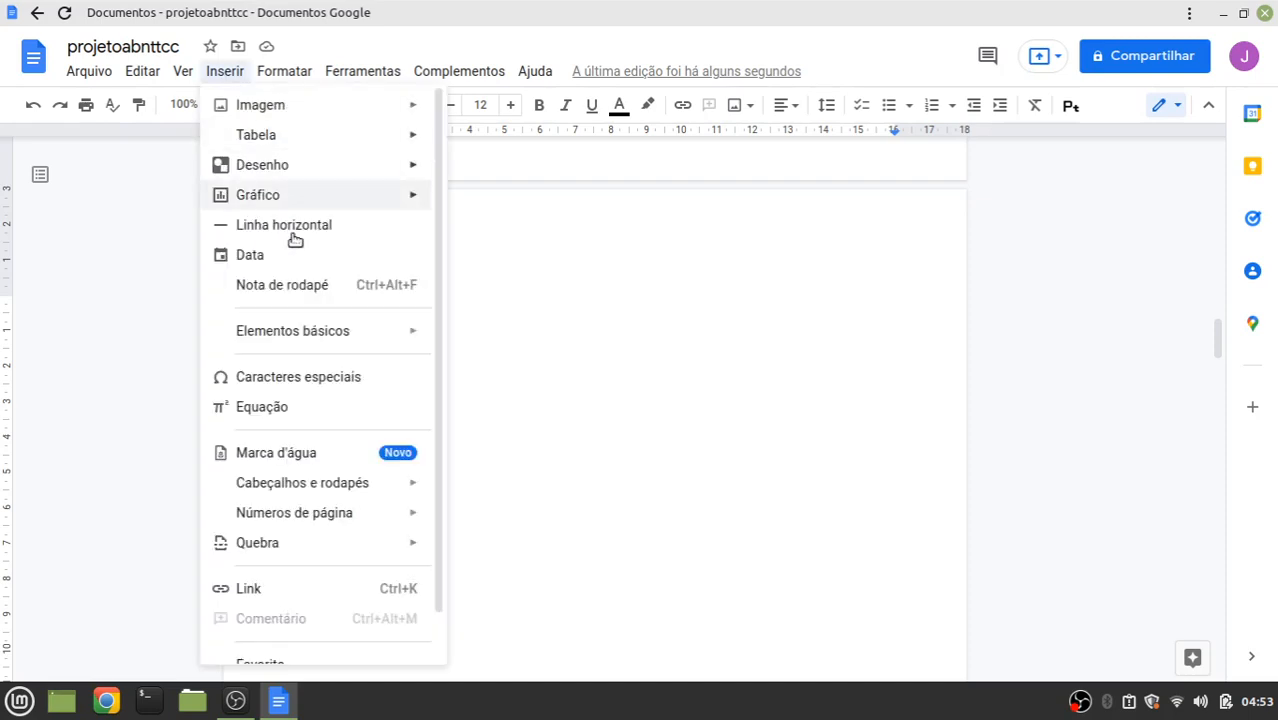
{"action": "mouse_move", "coordinate": [283, 549]}
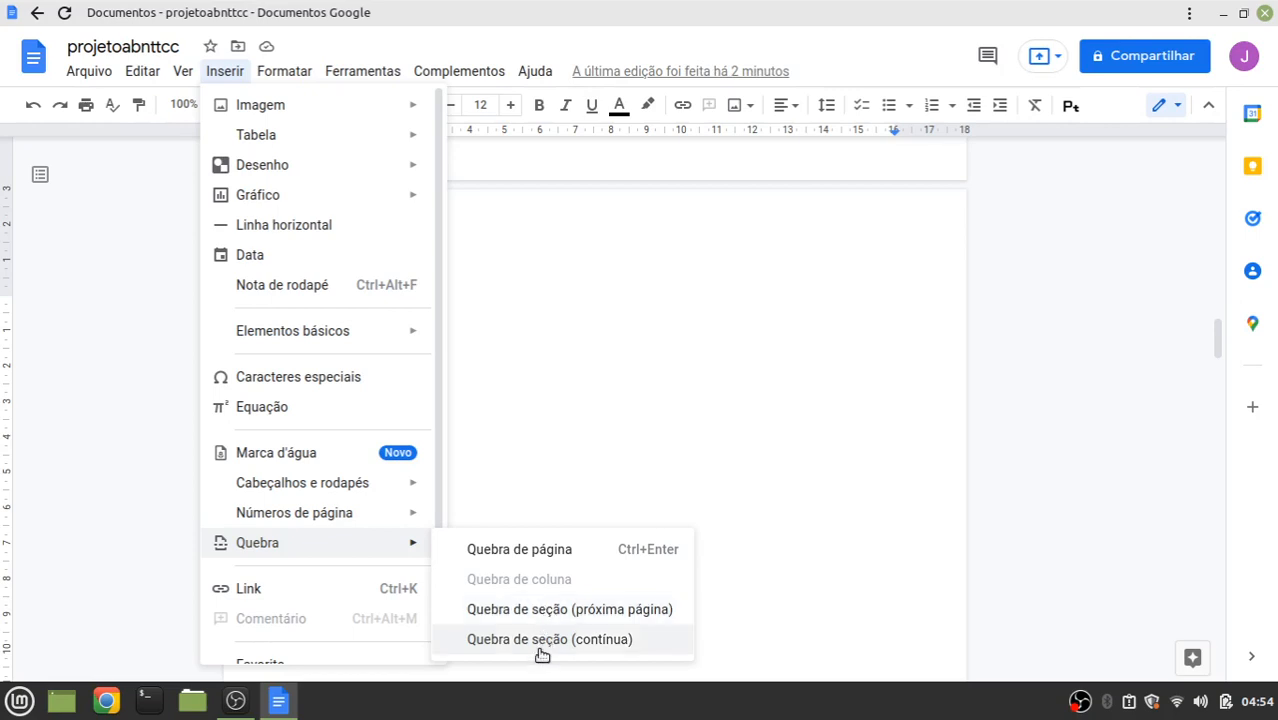
{"action": "left_click", "coordinate": [548, 638]}
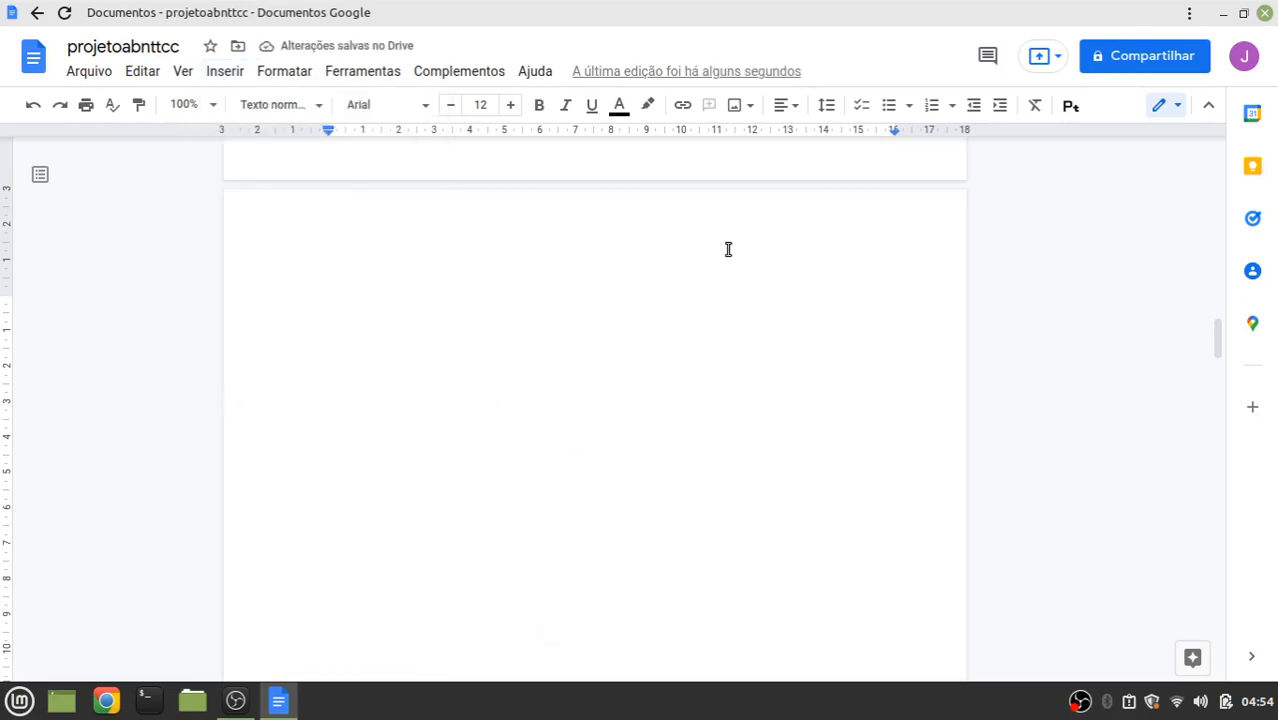
{"action": "scroll", "coordinate": [742, 340], "scroll_direction": "down", "scroll_amount": 1}
{"action": "scroll", "coordinate": [742, 340], "scroll_direction": "down", "scroll_amount": 10}
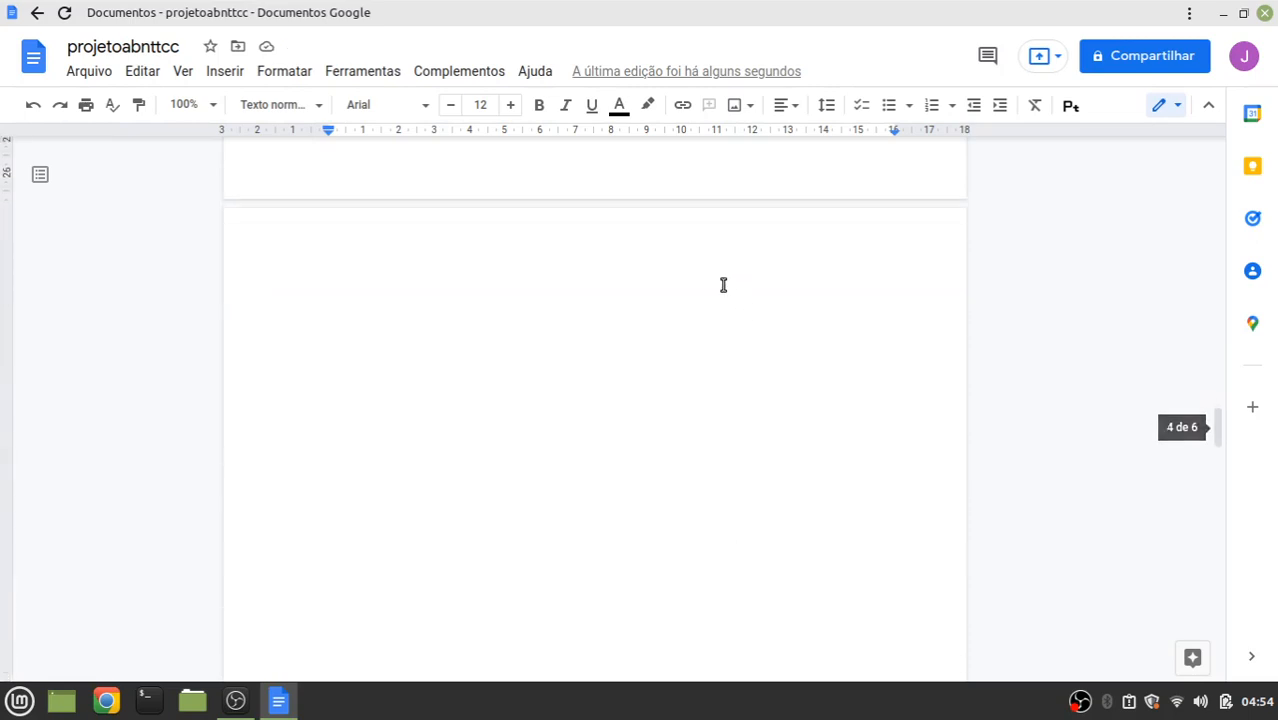
Open the page 5 header for editing and right-align it
{"action": "left_click", "coordinate": [625, 254]}
{"action": "double_click", "coordinate": [625, 254]}
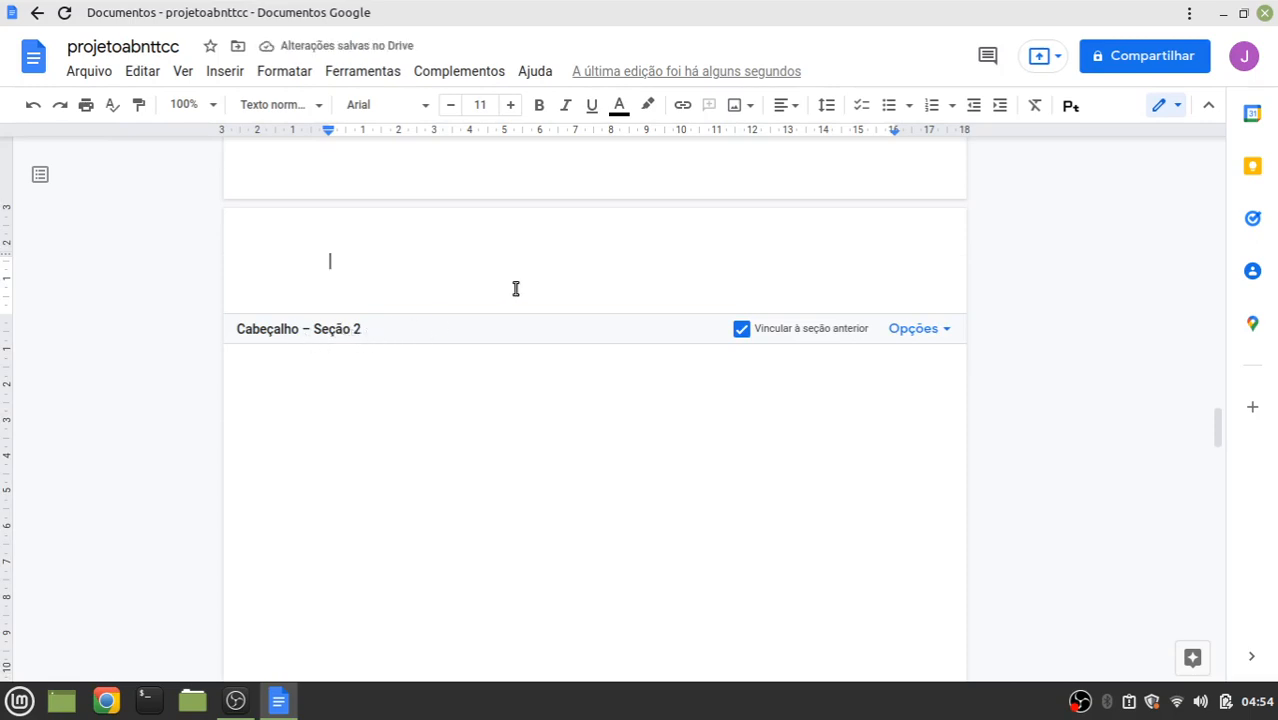
{"action": "scroll", "coordinate": [516, 287], "scroll_direction": "up", "scroll_amount": 5}
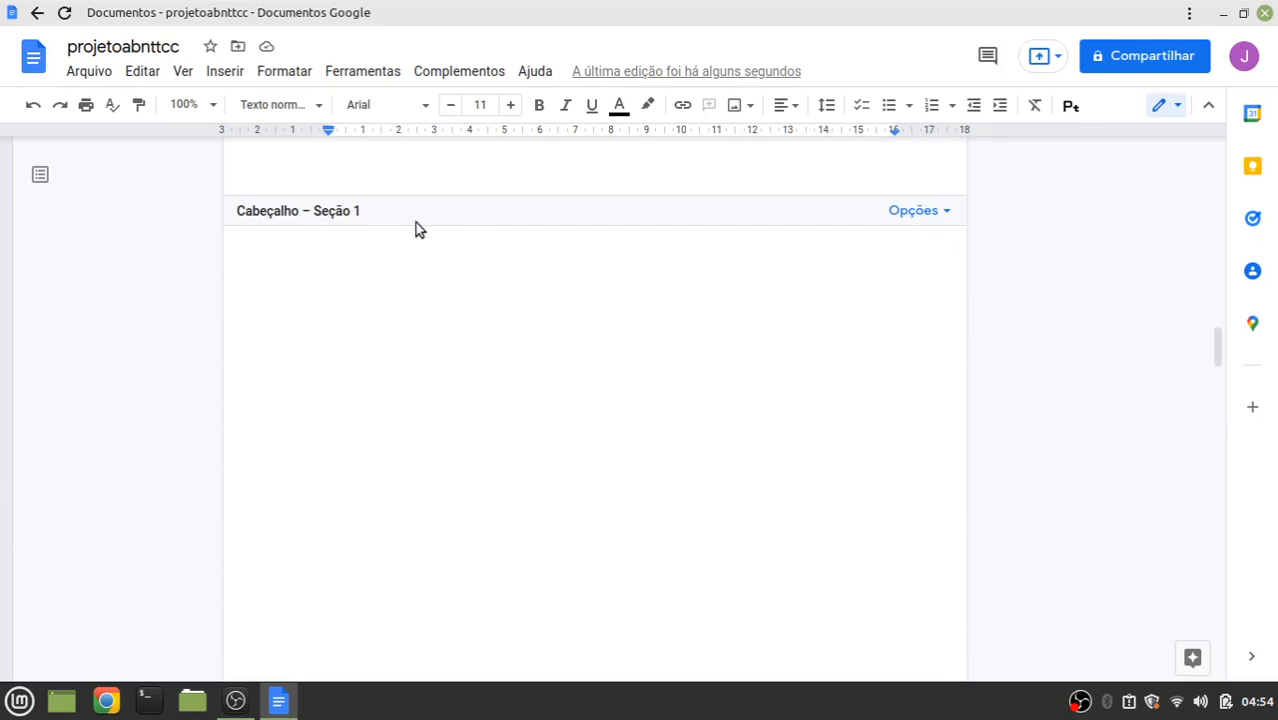
{"action": "scroll", "coordinate": [603, 440], "scroll_direction": "down", "scroll_amount": 10}
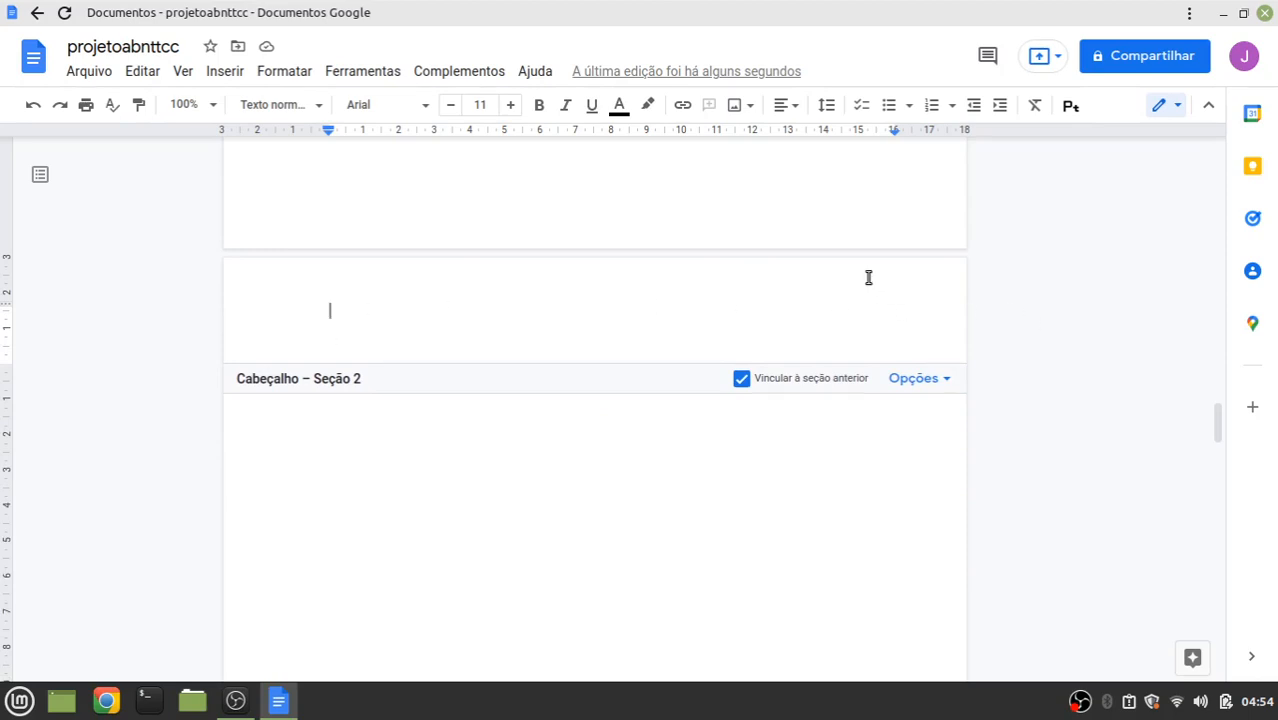
{"action": "left_click", "coordinate": [790, 105]}
{"action": "left_click", "coordinate": [764, 143]}
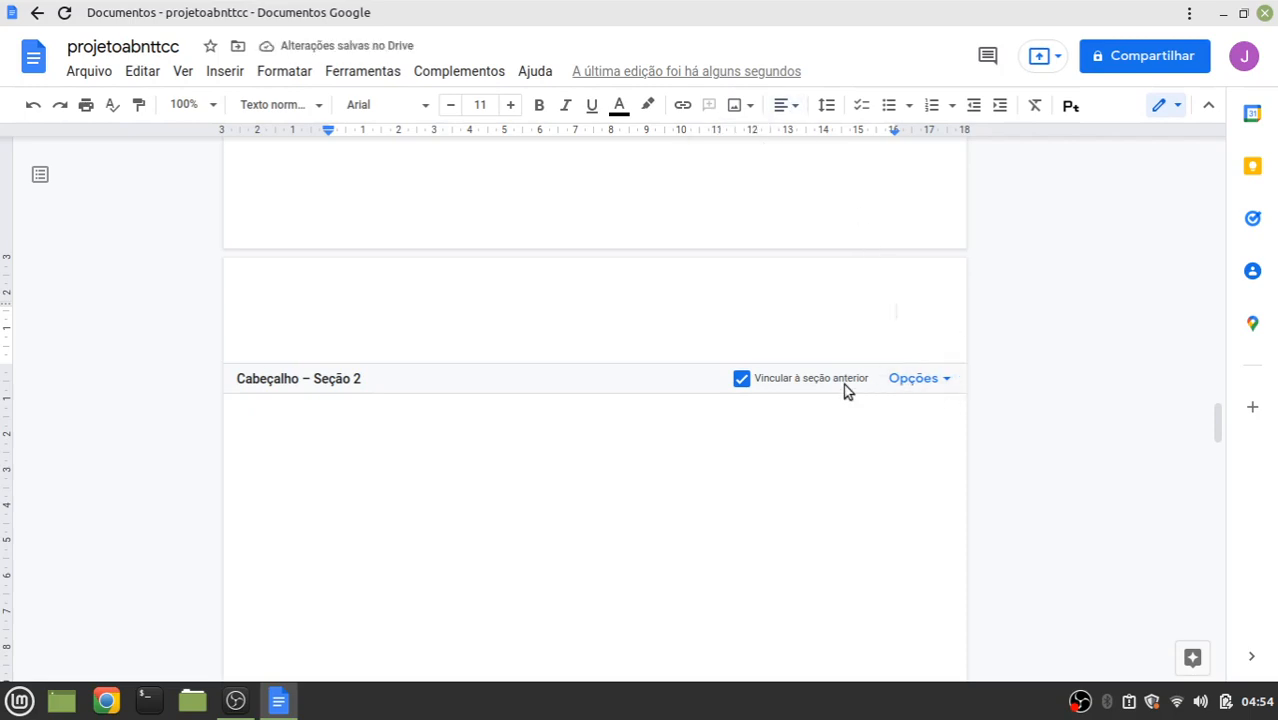
Uncheck 'Vincular à seção anterior' in the header options
{"action": "left_click", "coordinate": [945, 379]}
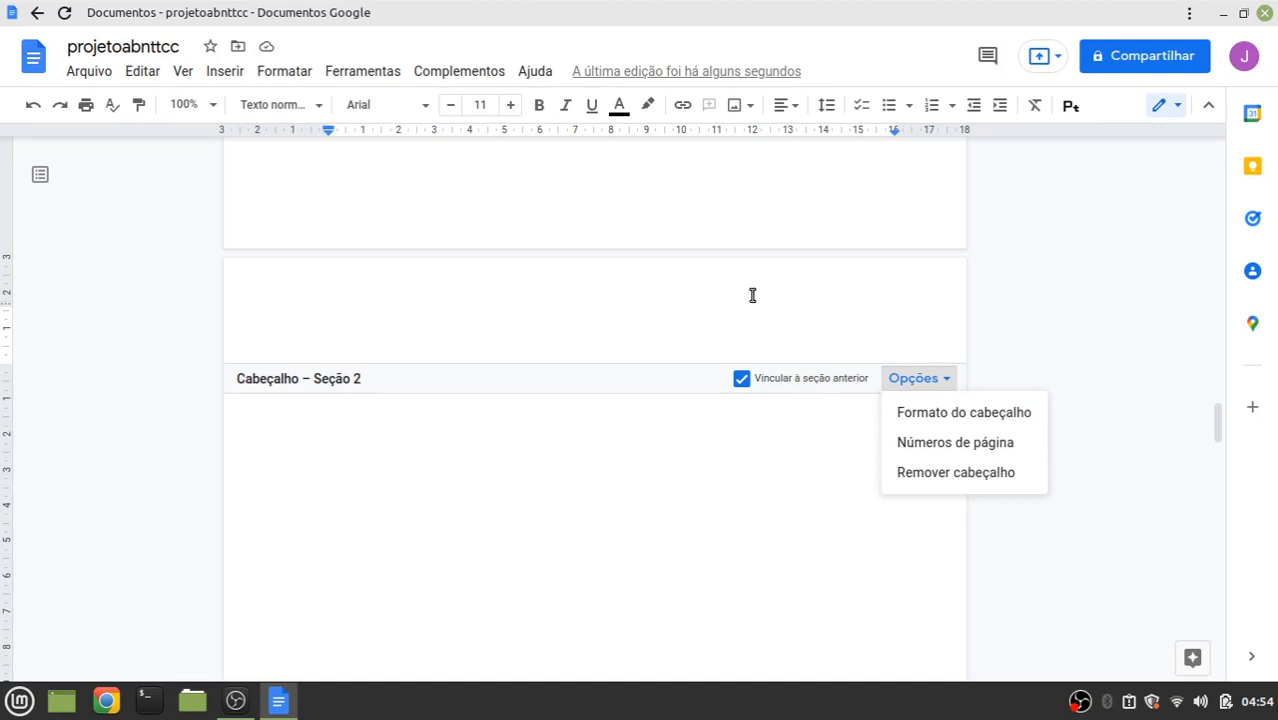
{"action": "left_click", "coordinate": [741, 380]}
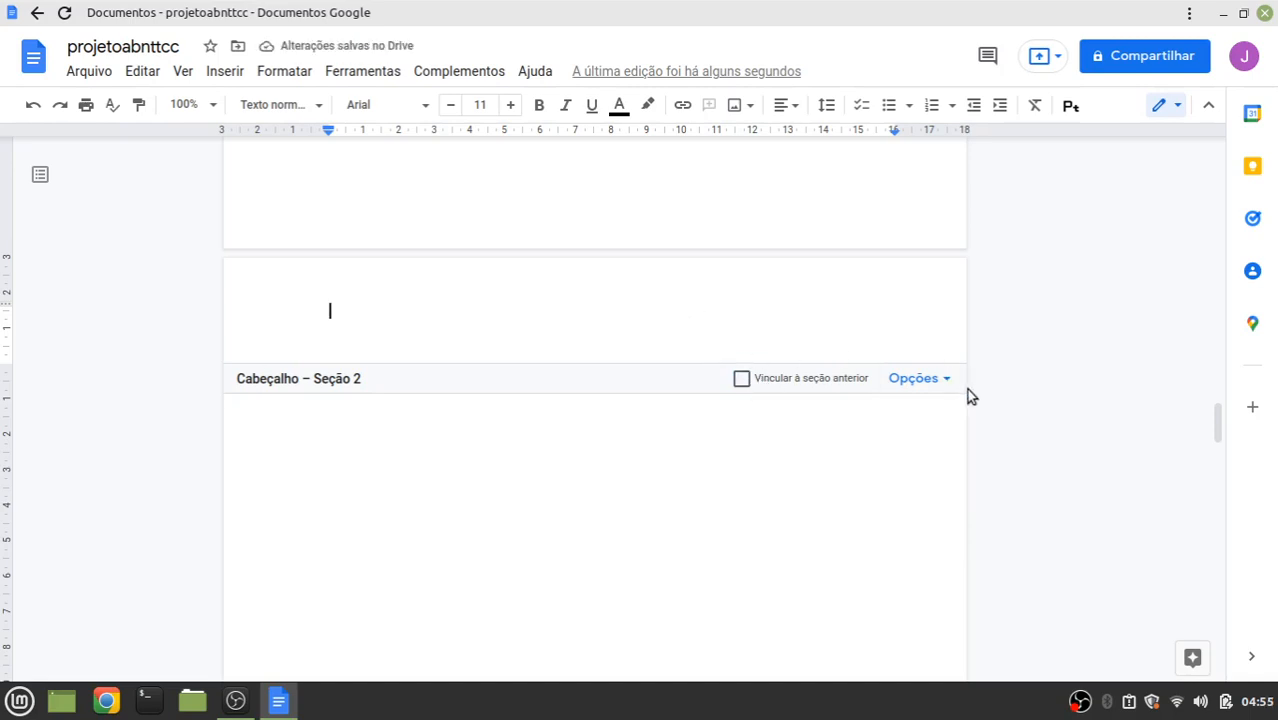
{"action": "left_click", "coordinate": [944, 380]}
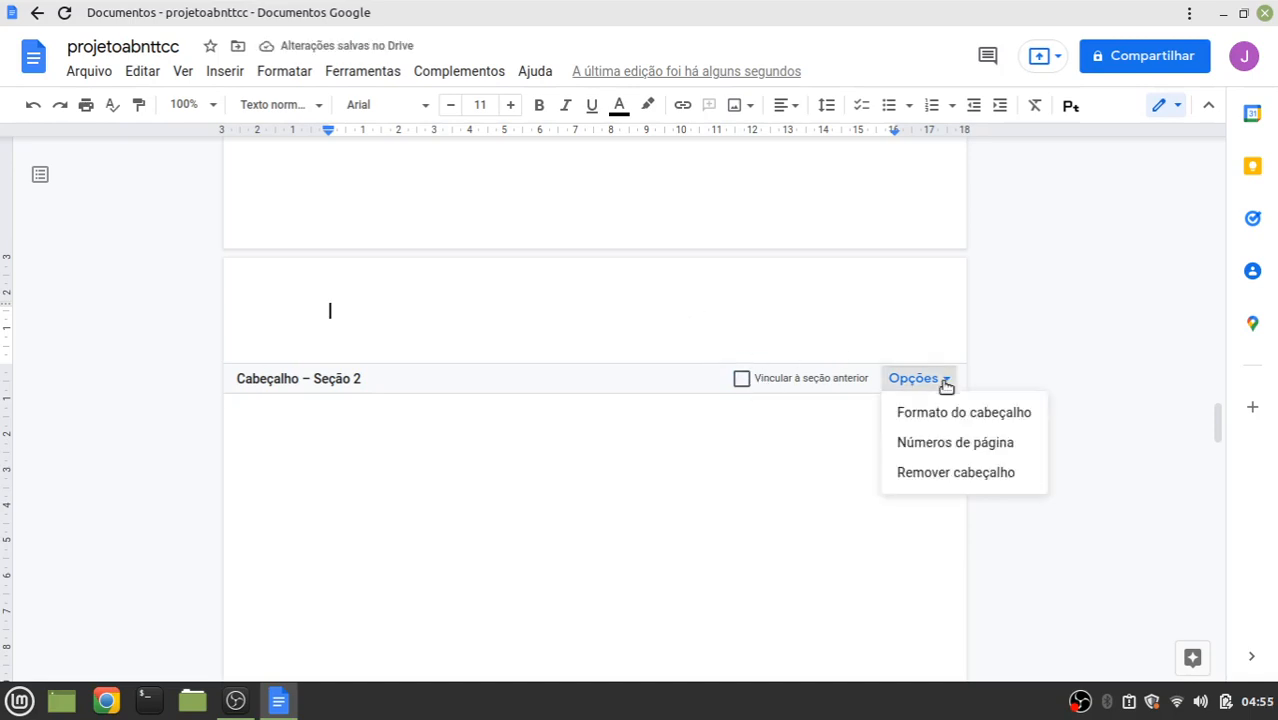
Set this section's page numbering to start at 3
{"action": "left_click", "coordinate": [955, 445]}
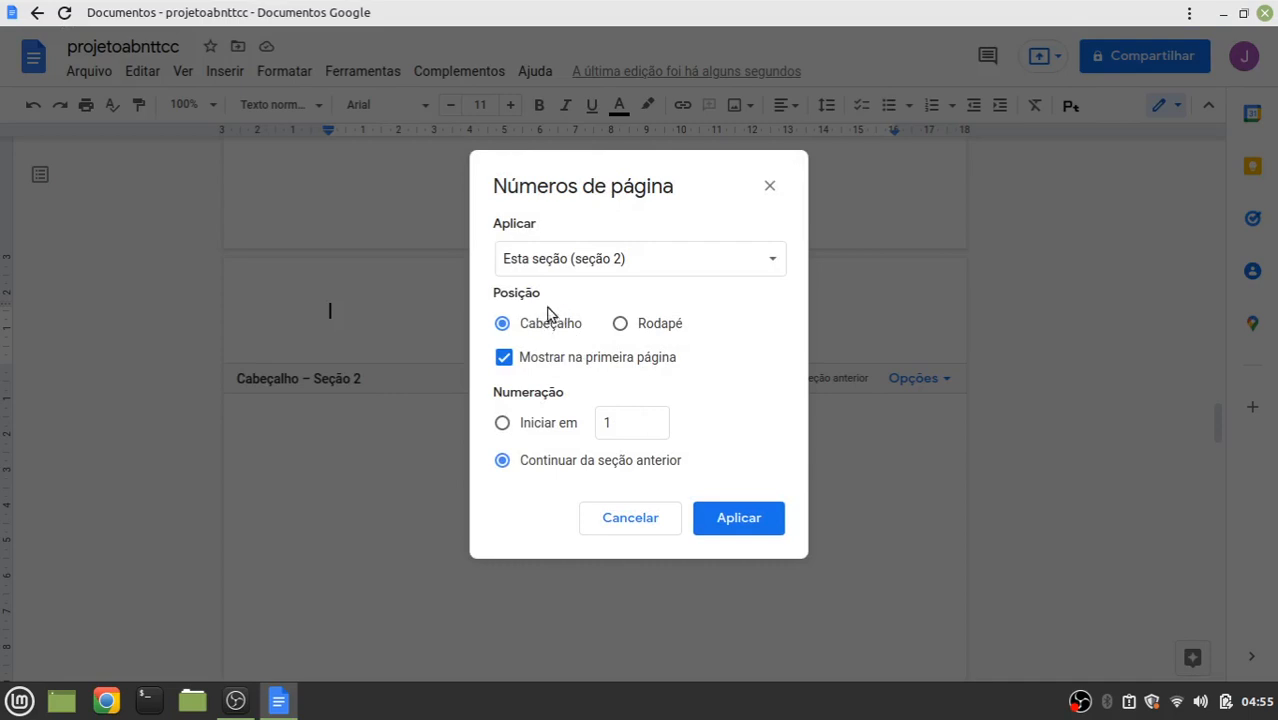
{"action": "double_click", "coordinate": [618, 423]}
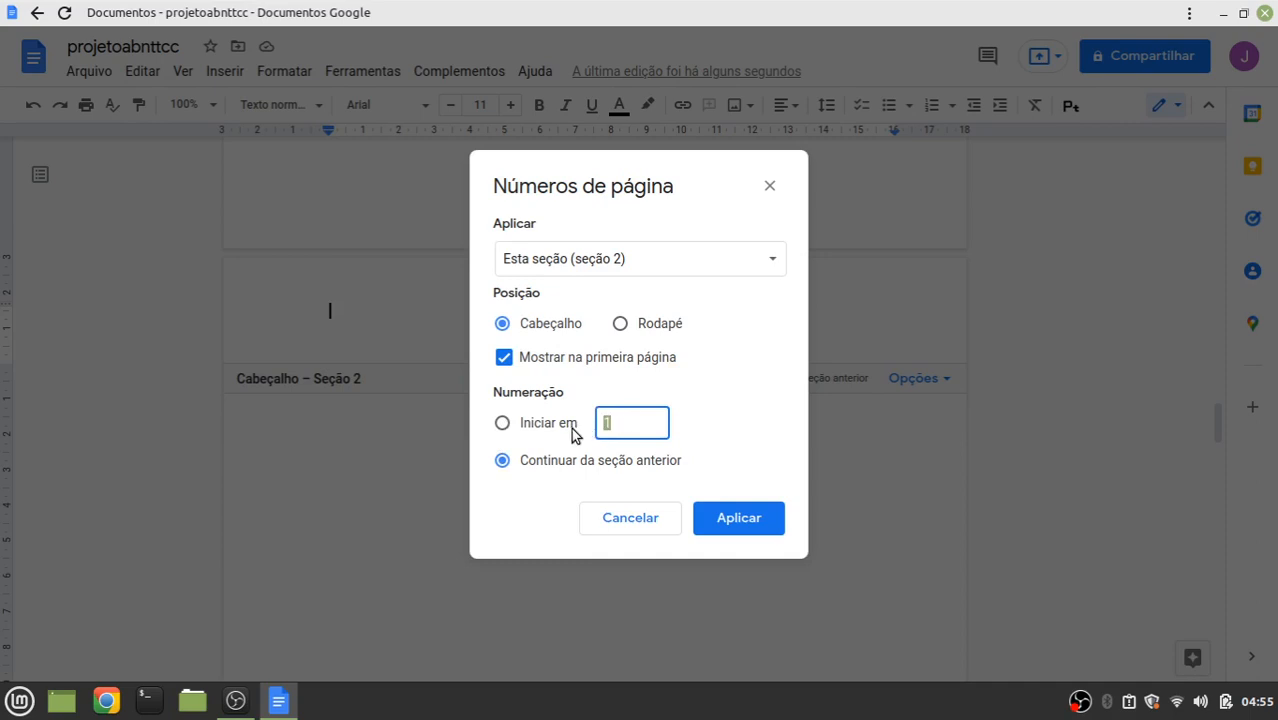
{"action": "left_click", "coordinate": [503, 425]}
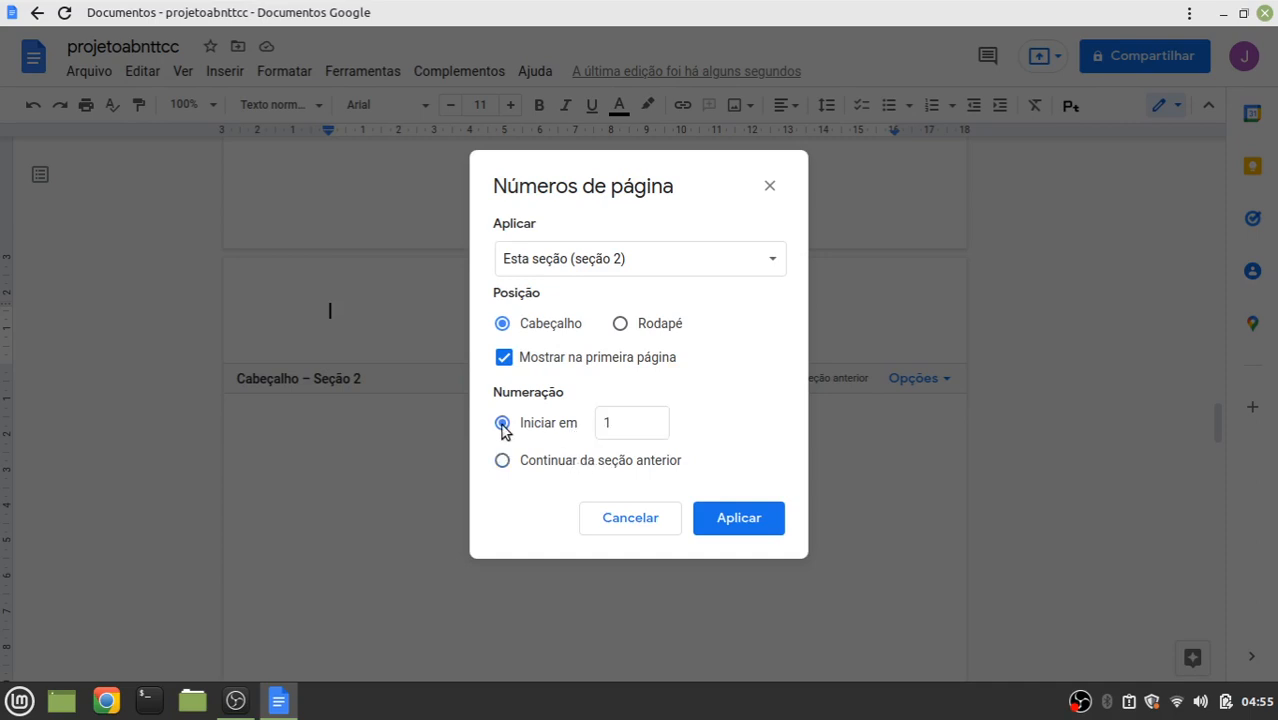
{"action": "double_click", "coordinate": [617, 427]}
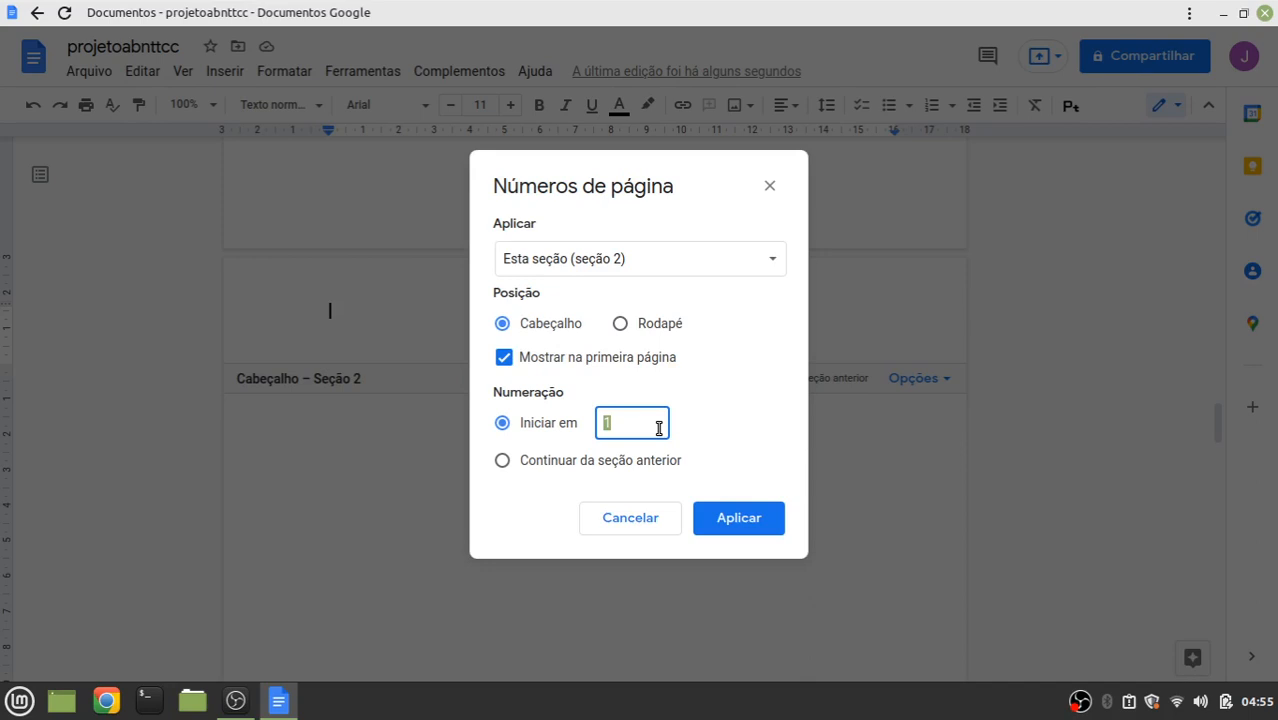
{"action": "type", "text": "3"}
{"action": "left_click", "coordinate": [741, 520]}
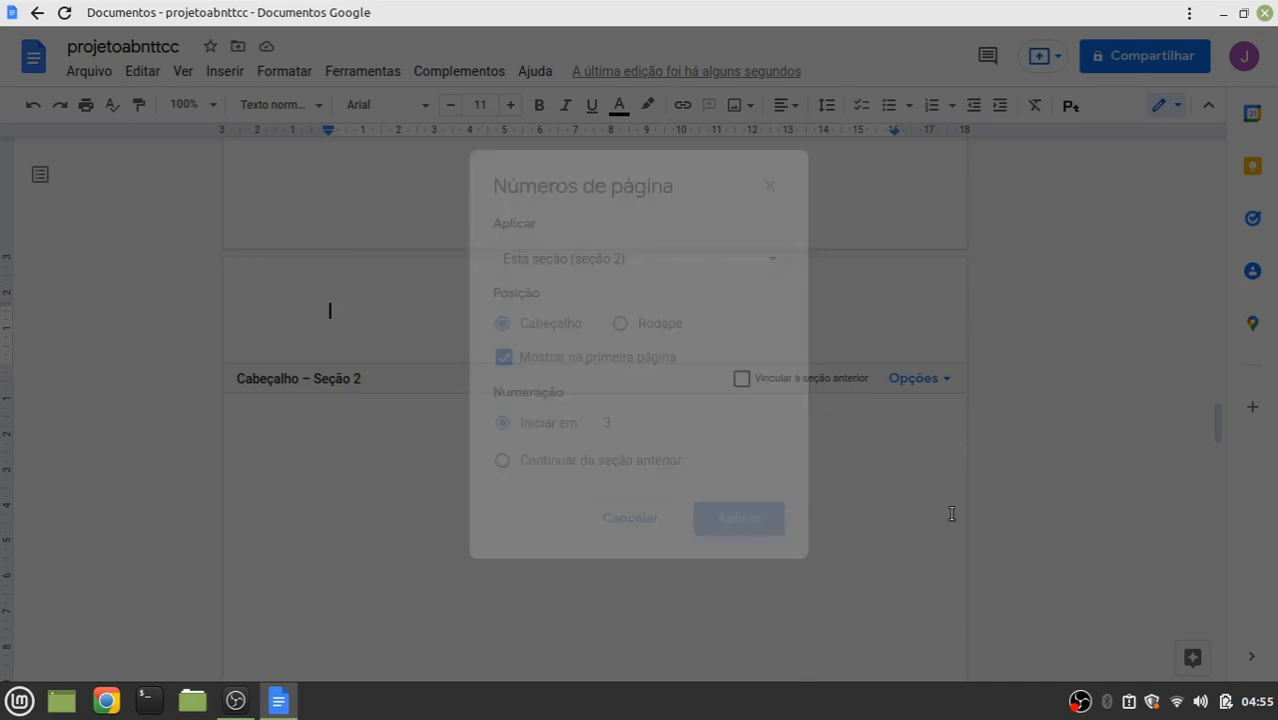
Right-align the header page number 4 and return to the page body
{"action": "left_click", "coordinate": [346, 309]}
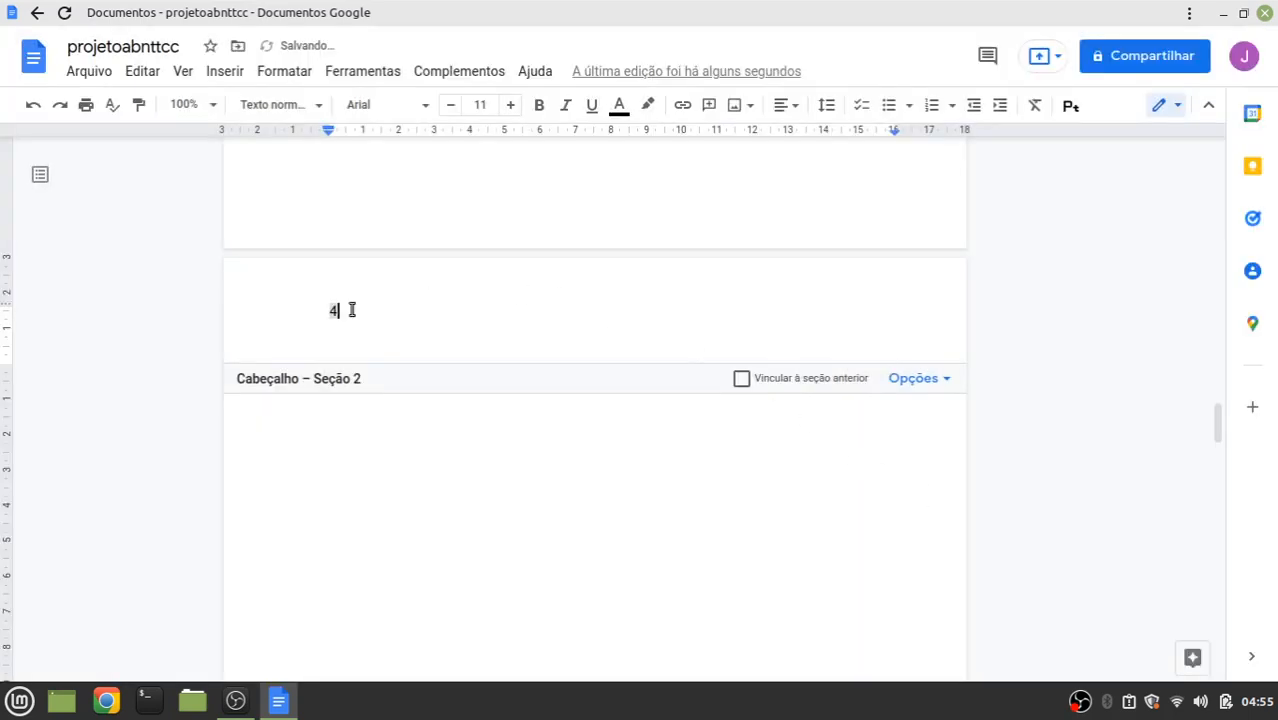
{"action": "left_click", "coordinate": [790, 106]}
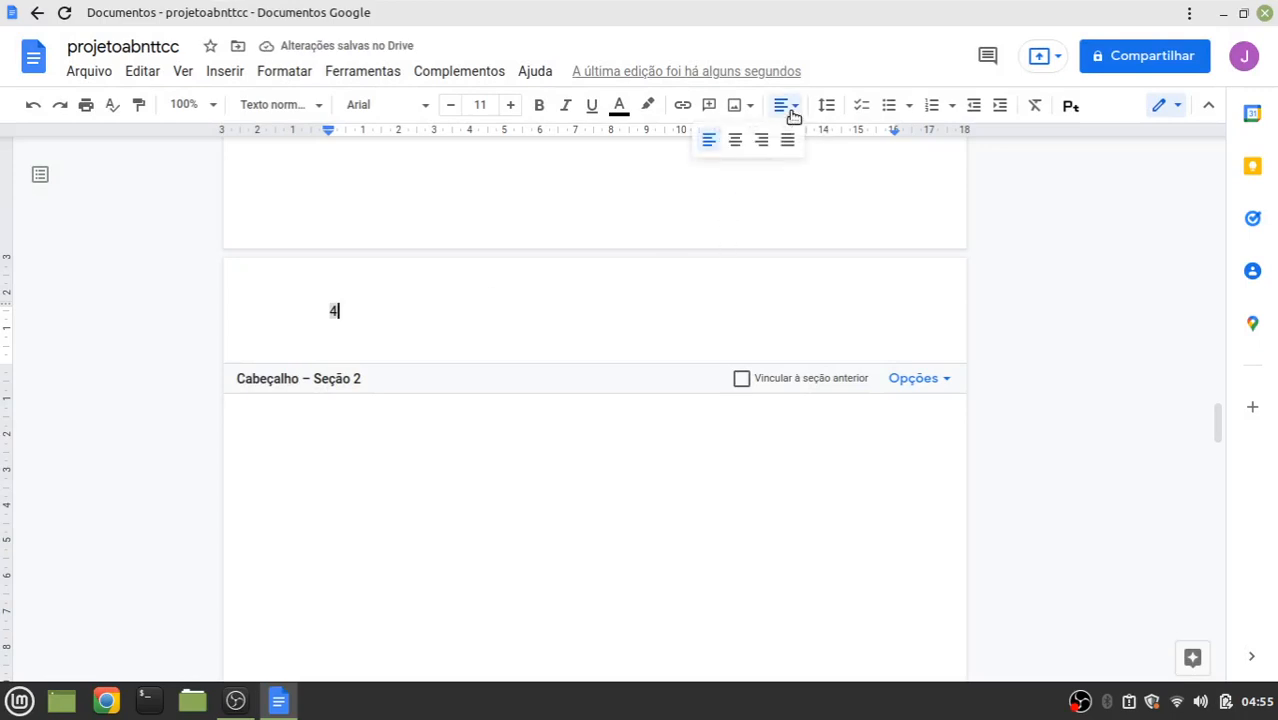
{"action": "left_click", "coordinate": [761, 140]}
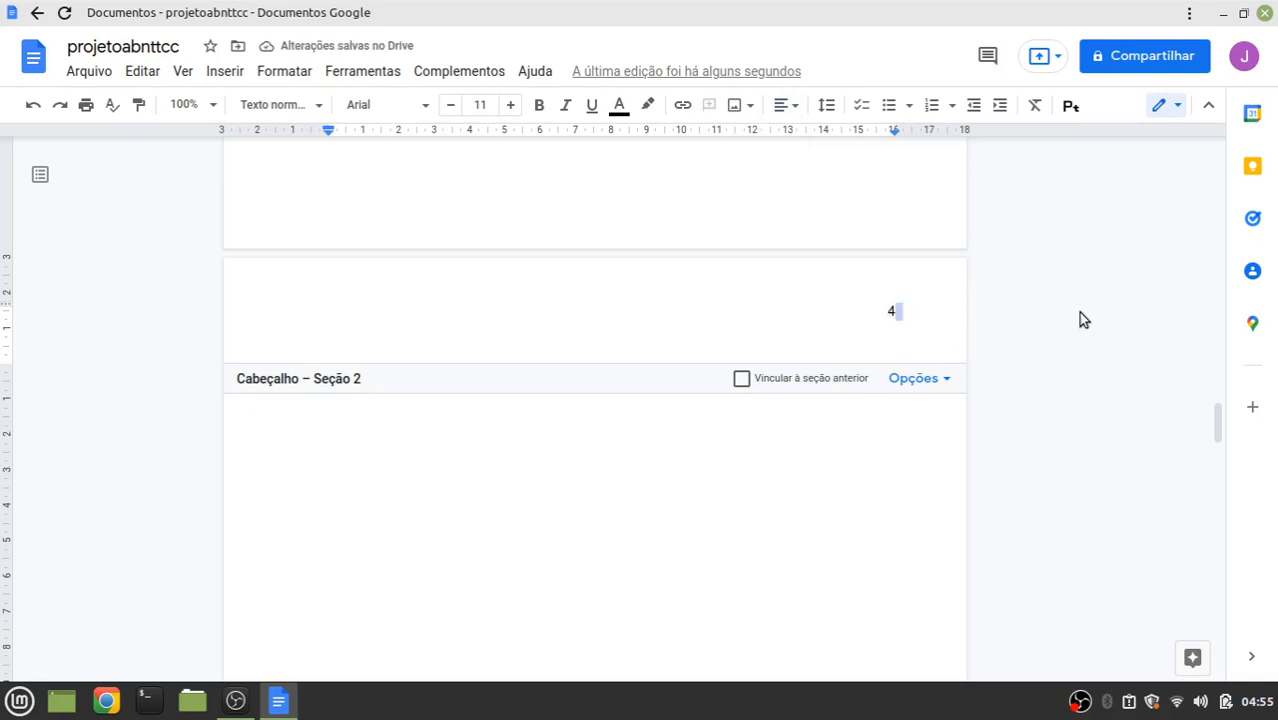
{"action": "left_click", "coordinate": [1036, 487]}
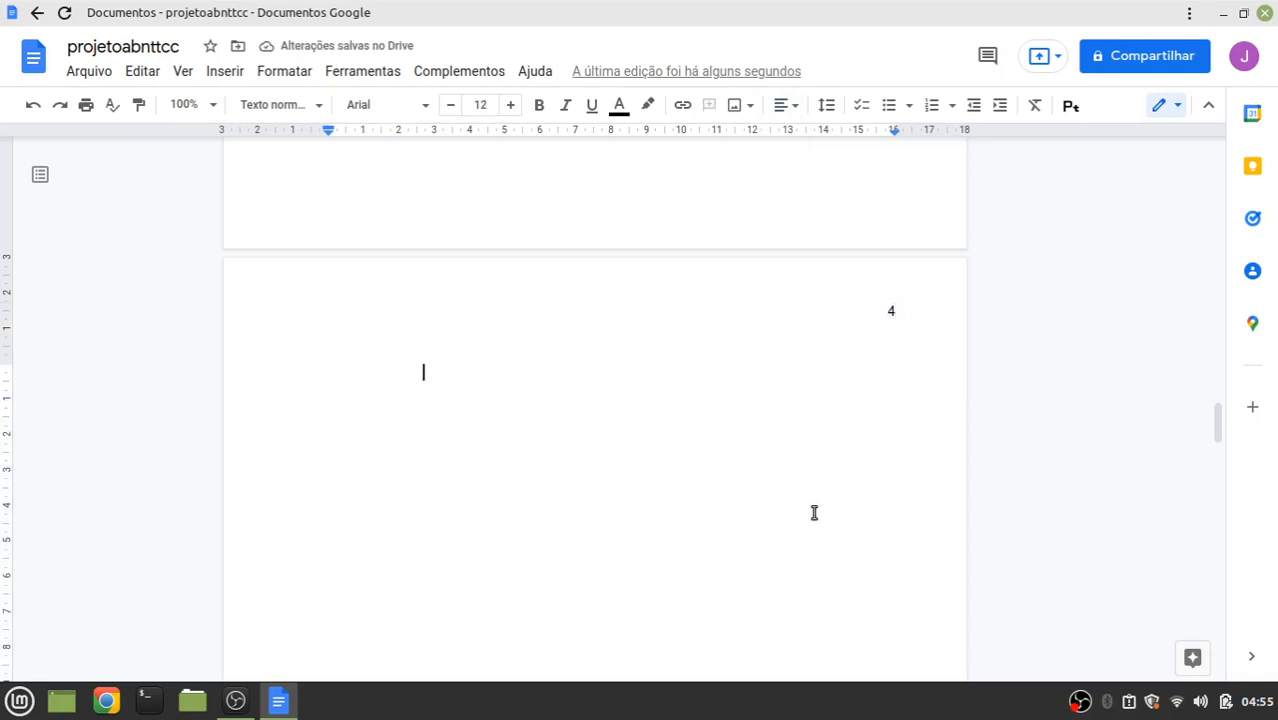
{"action": "scroll", "coordinate": [814, 512], "scroll_direction": "up", "scroll_amount": 10}
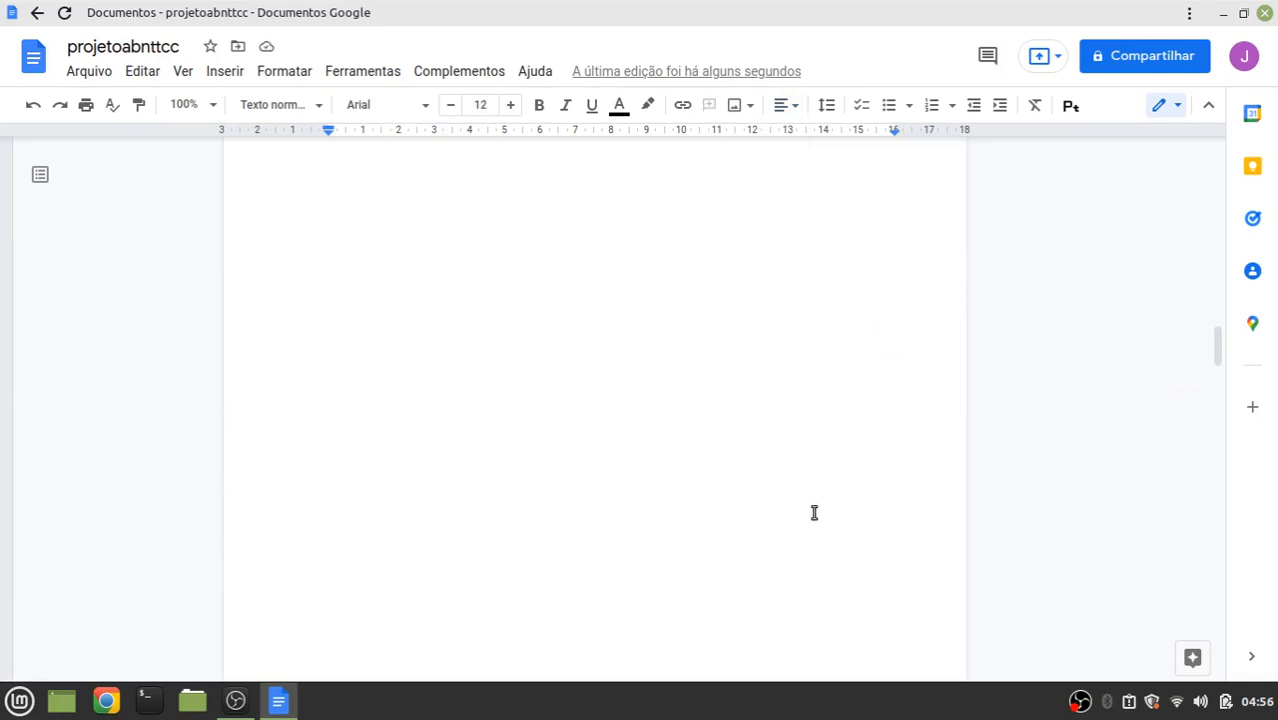
Pull the caret back to the start of page 4's first line, reducing the document to five pages
{"action": "scroll", "coordinate": [814, 512], "scroll_direction": "up", "scroll_amount": 10}
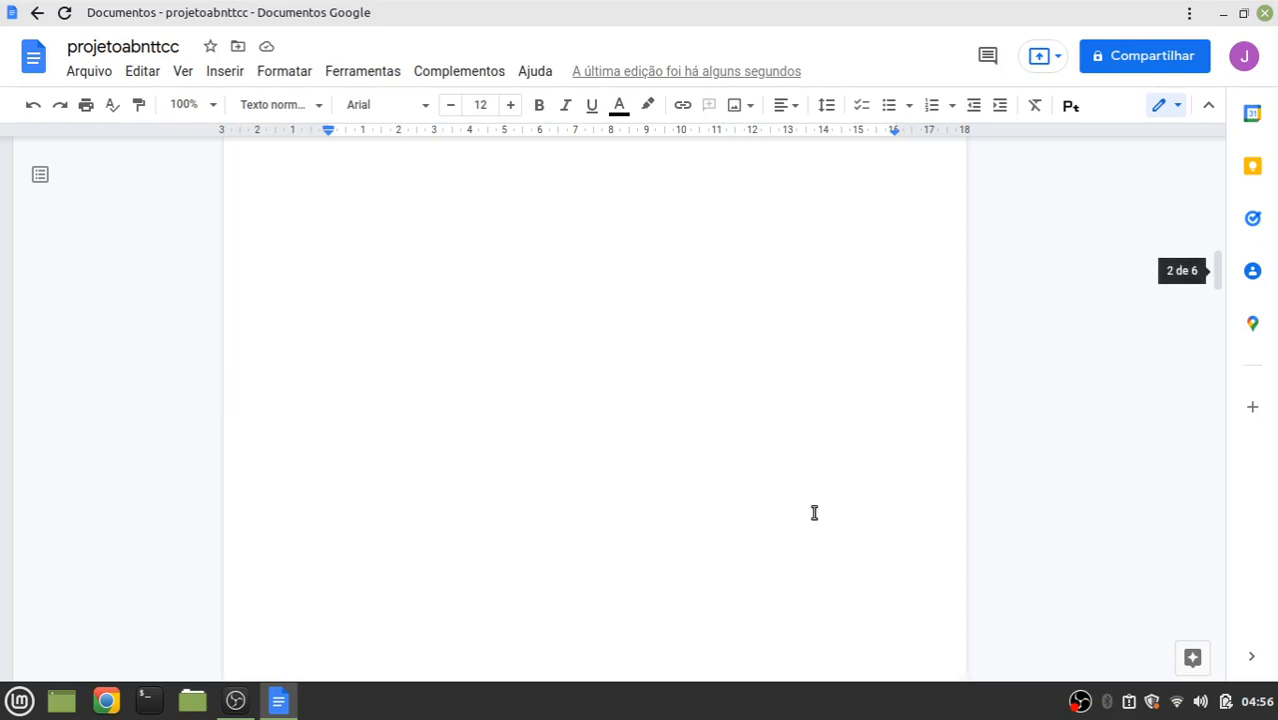
{"action": "scroll", "coordinate": [814, 512], "scroll_direction": "up", "scroll_amount": 10}
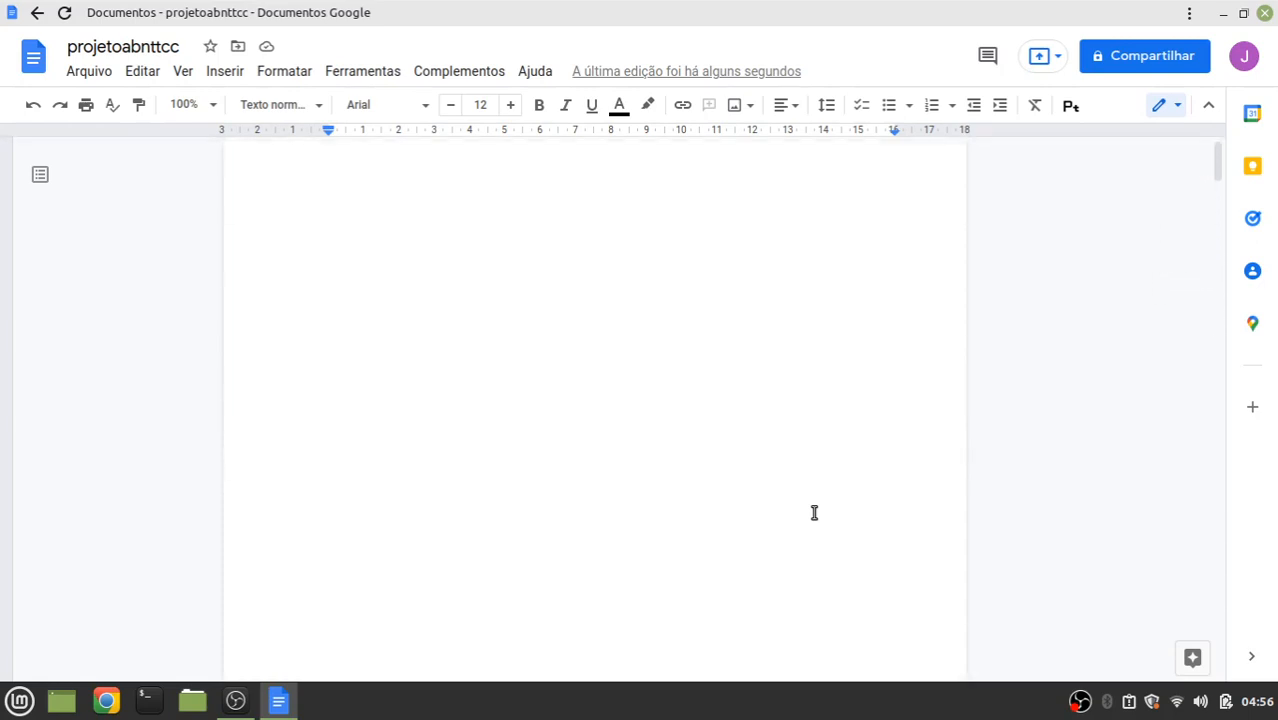
{"action": "scroll", "coordinate": [712, 442], "scroll_direction": "down", "scroll_amount": 10}
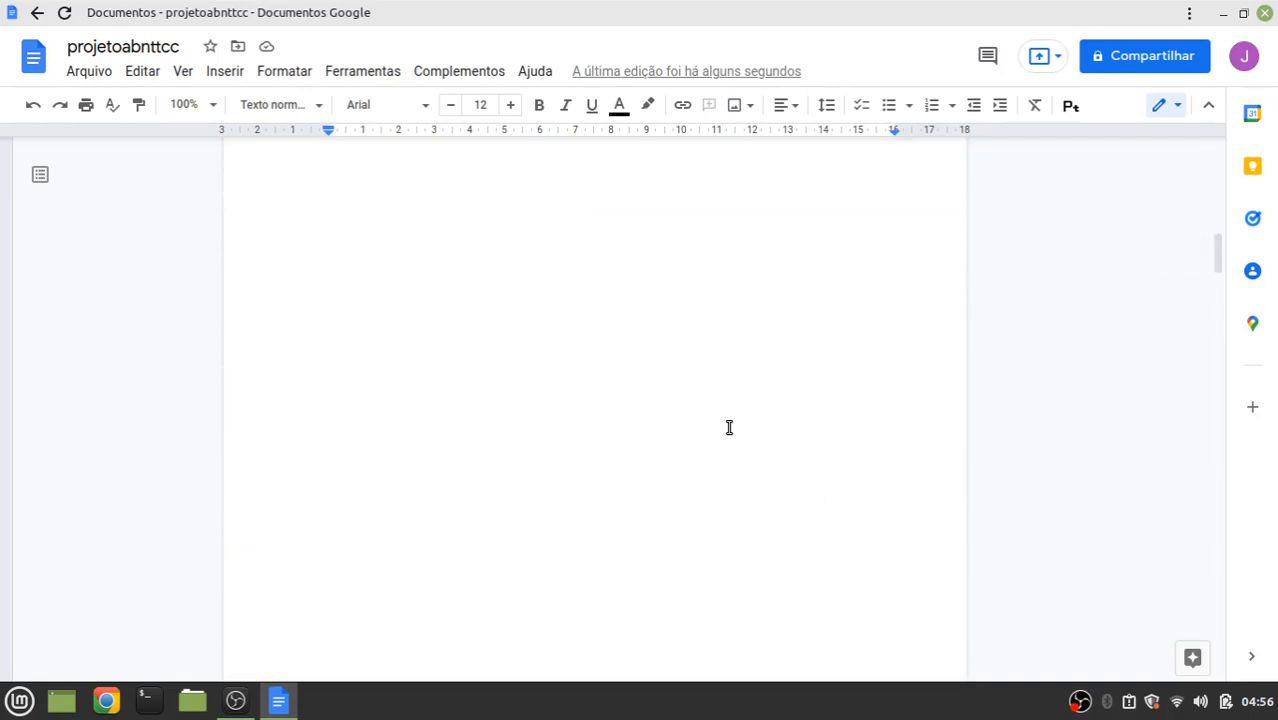
{"action": "scroll", "coordinate": [729, 427], "scroll_direction": "down", "scroll_amount": 7}
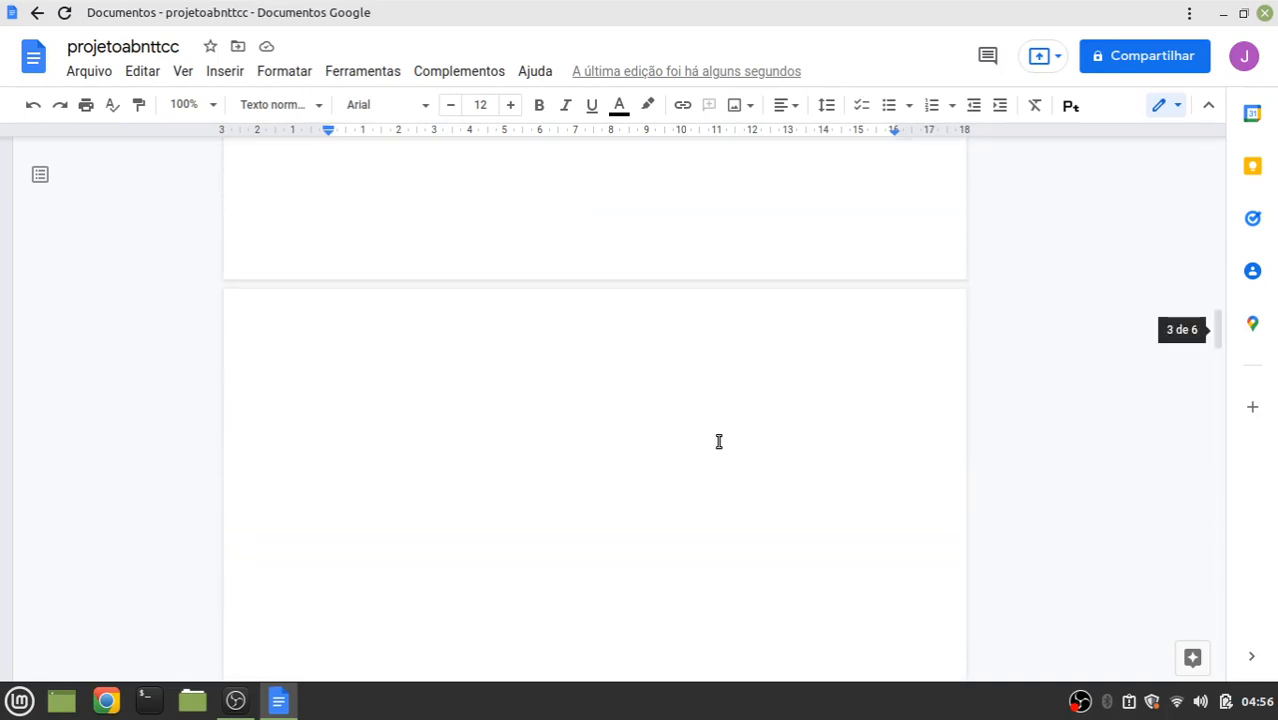
{"action": "scroll", "coordinate": [718, 442], "scroll_direction": "down", "scroll_amount": 5}
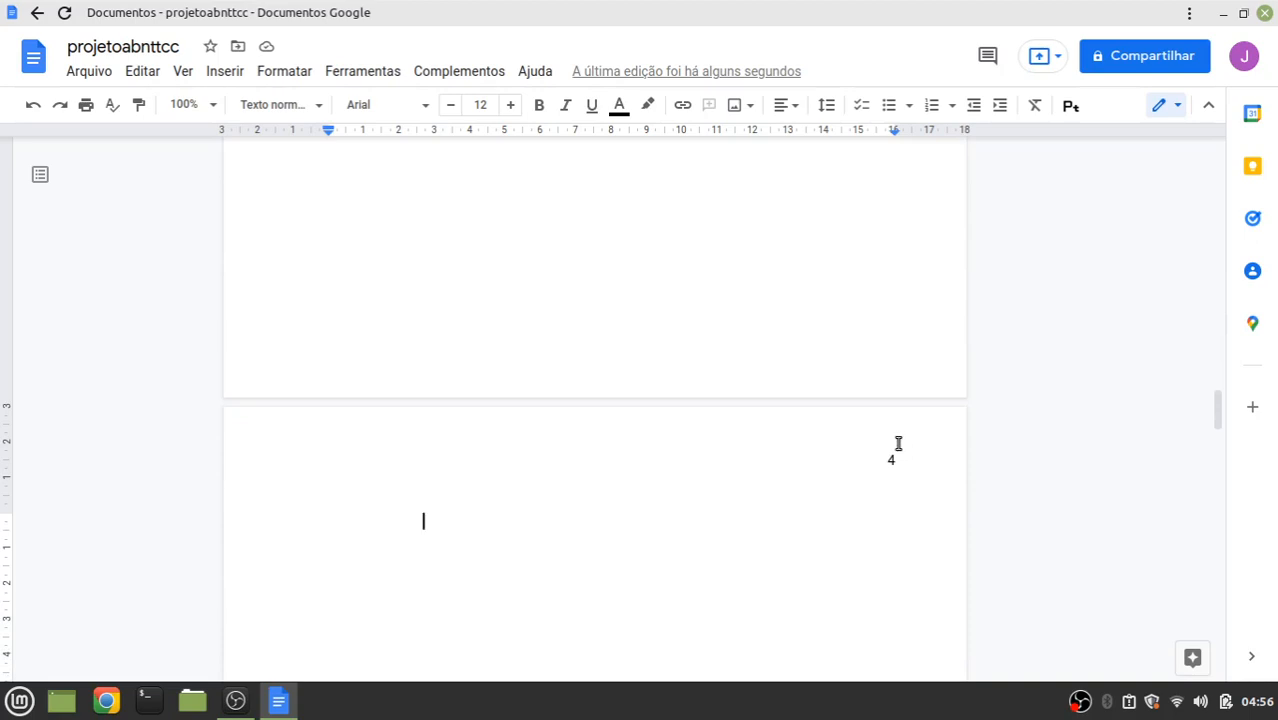
{"action": "scroll", "coordinate": [901, 455], "scroll_direction": "down", "scroll_amount": 10}
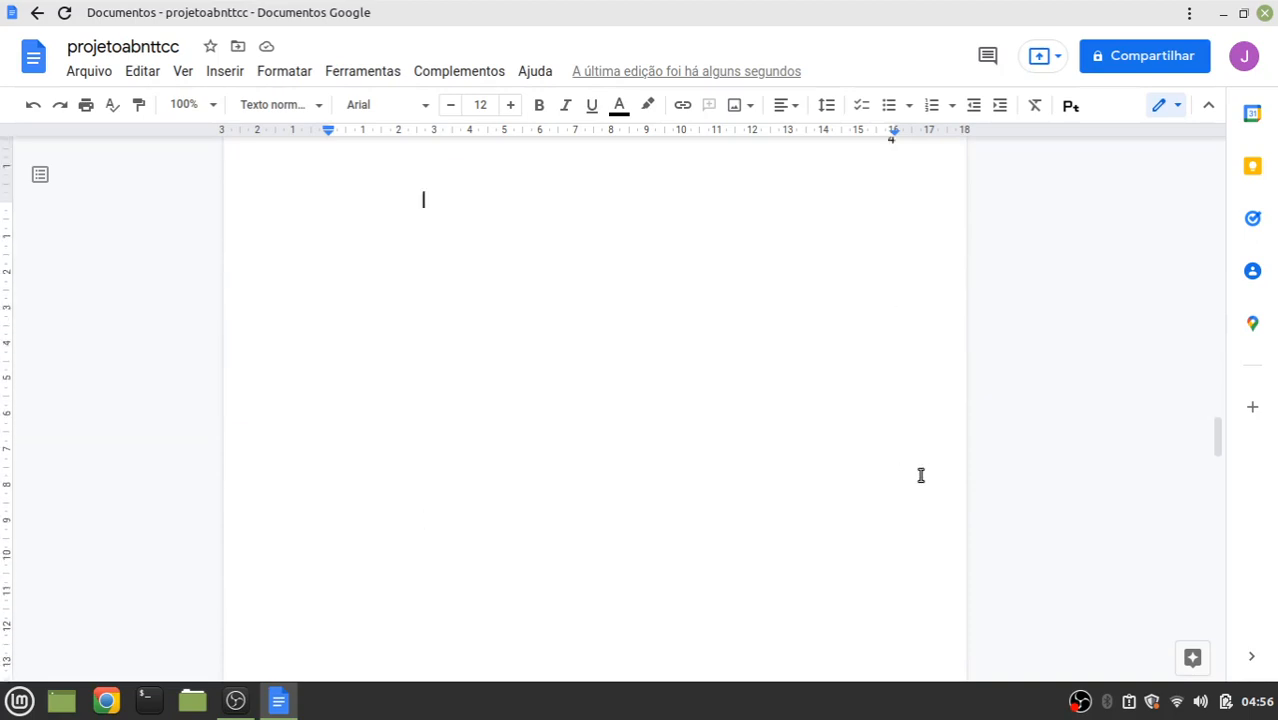
{"action": "scroll", "coordinate": [944, 459], "scroll_direction": "down", "scroll_amount": 4}
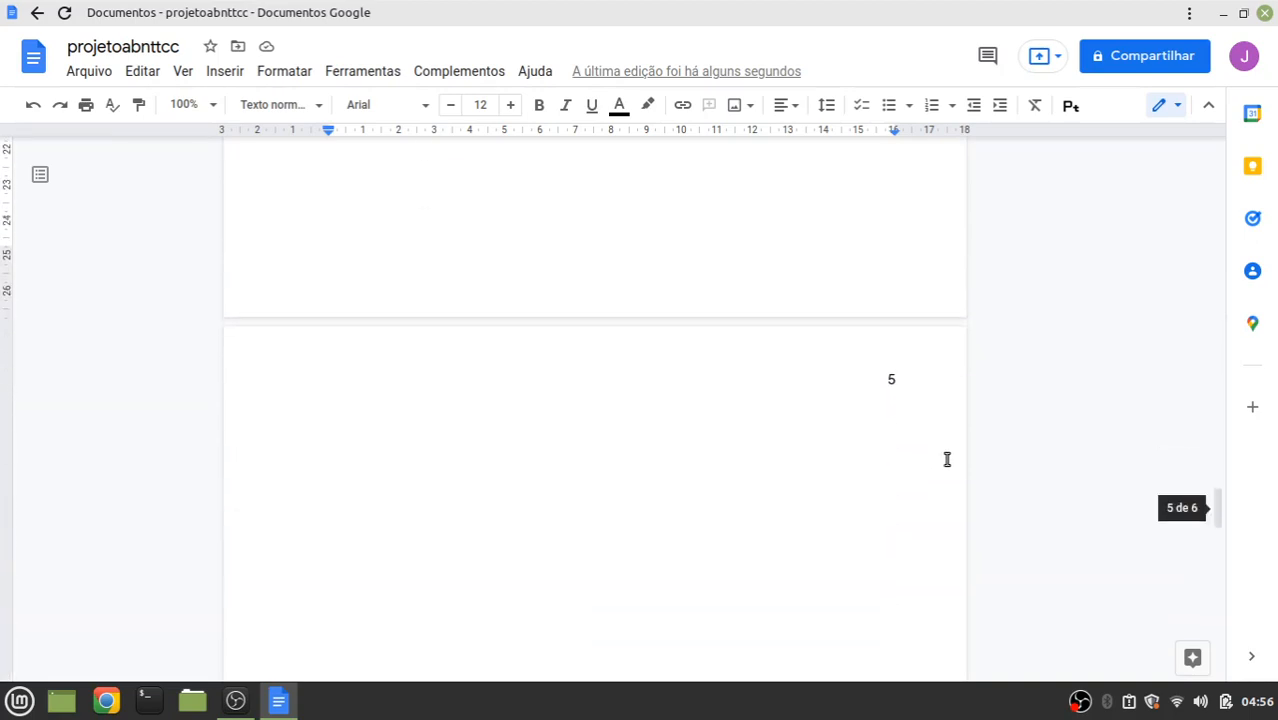
{"action": "scroll", "coordinate": [953, 448], "scroll_direction": "down", "scroll_amount": 8}
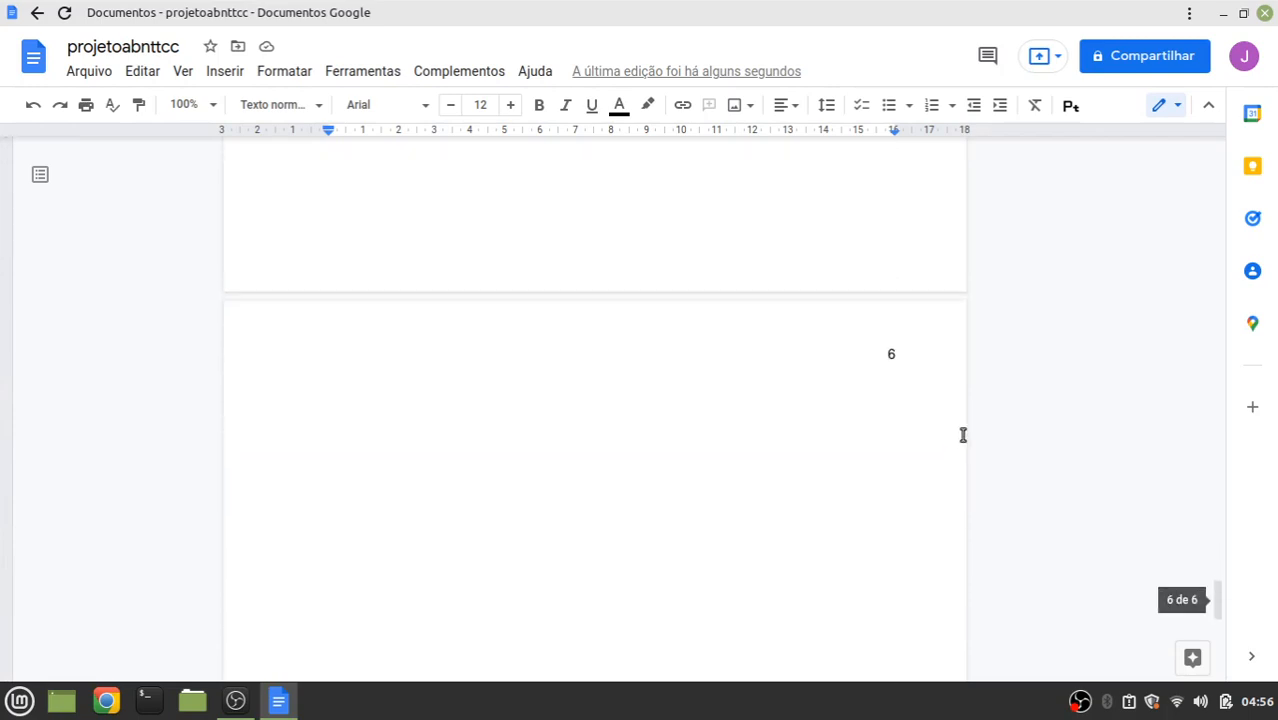
{"action": "scroll", "coordinate": [953, 444], "scroll_direction": "up", "scroll_amount": 6}
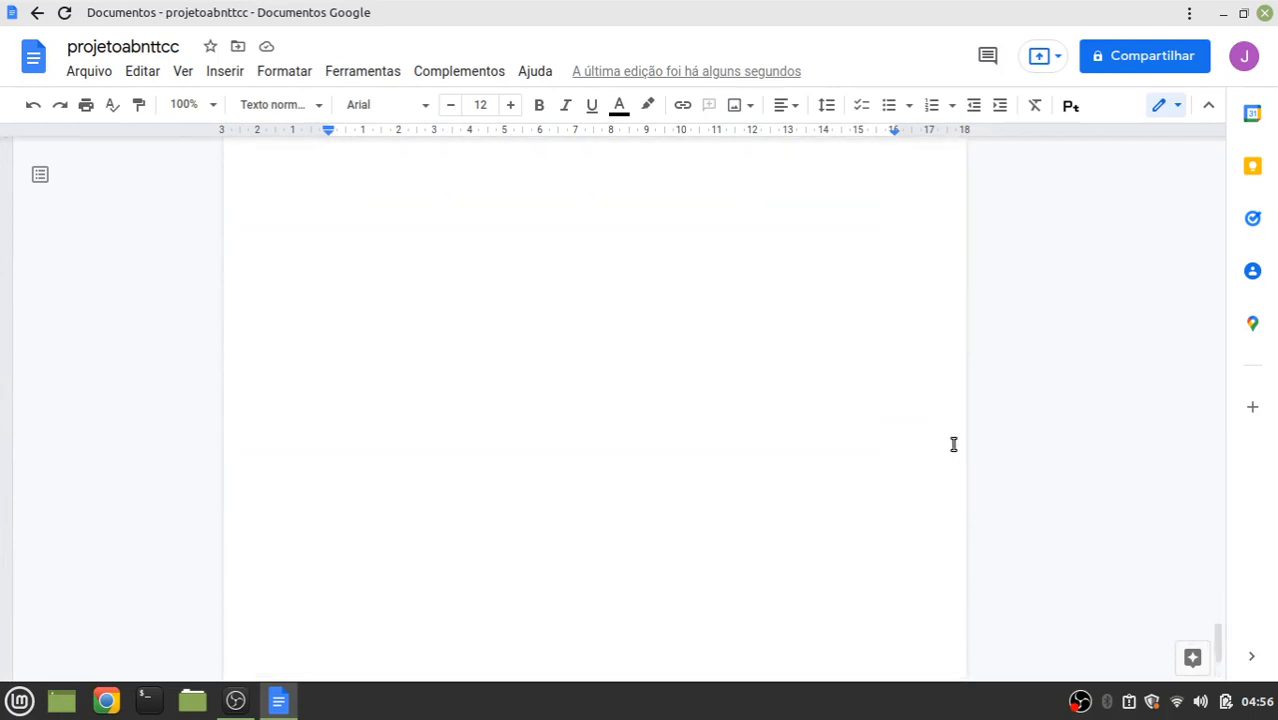
{"action": "scroll", "coordinate": [953, 444], "scroll_direction": "up", "scroll_amount": 10}
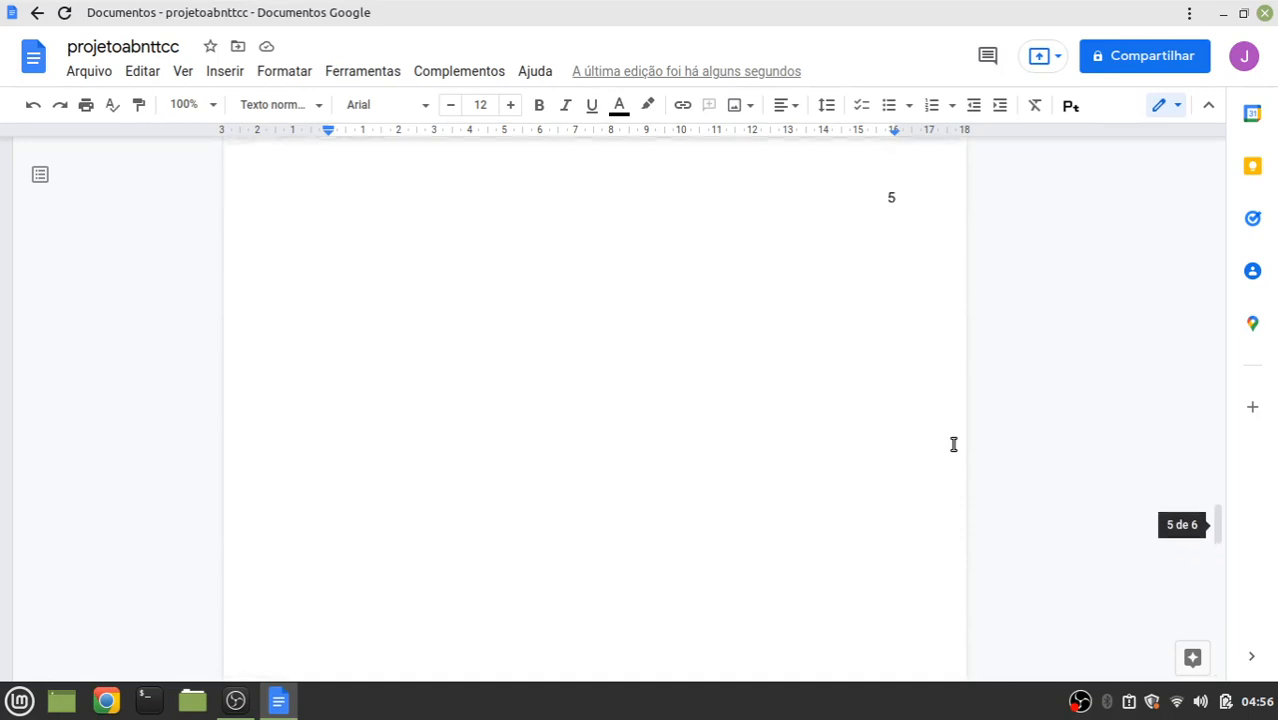
{"action": "scroll", "coordinate": [936, 491], "scroll_direction": "up", "scroll_amount": 3}
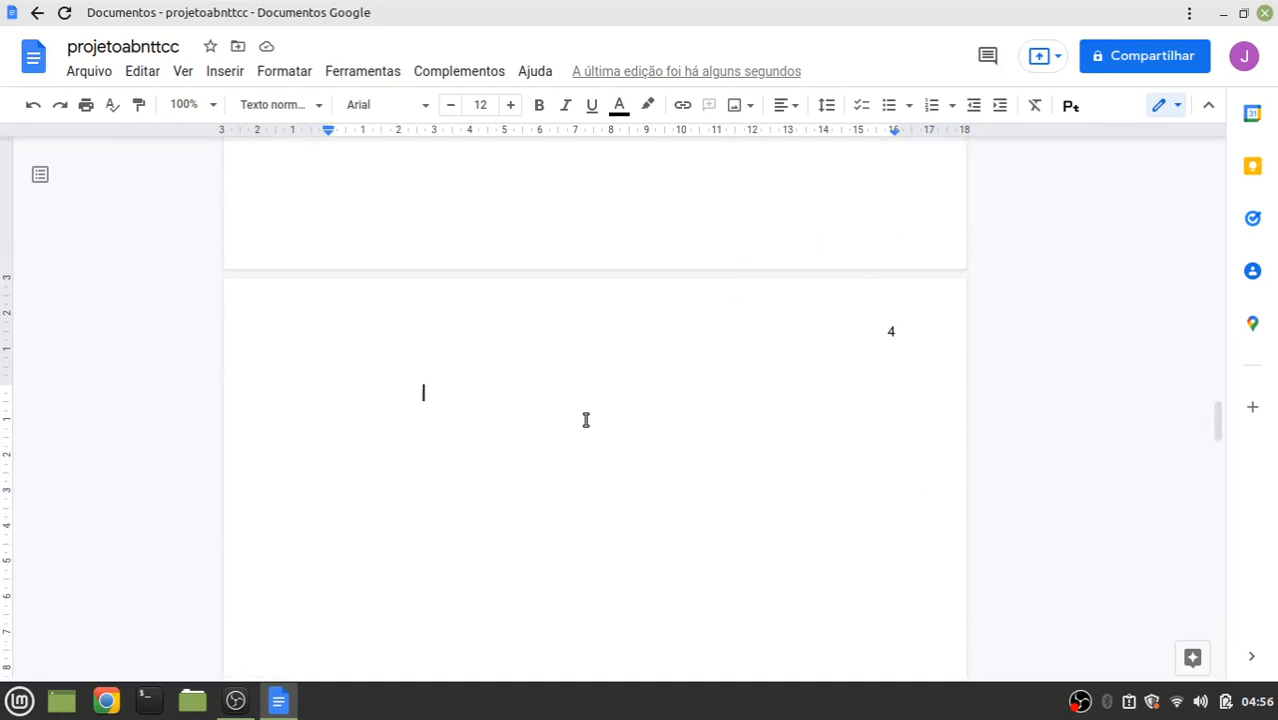
{"action": "key", "text": "BackSpace"}
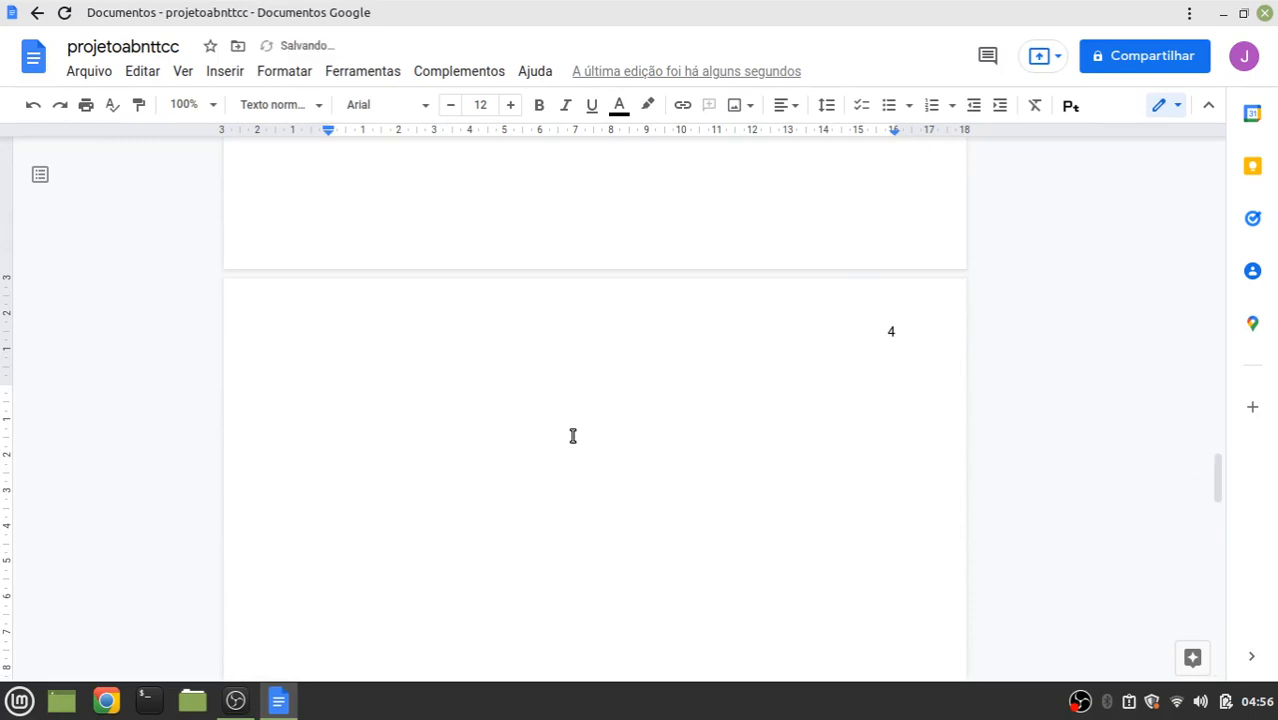
{"action": "scroll", "coordinate": [573, 436], "scroll_direction": "down", "scroll_amount": 2}
{"action": "scroll", "coordinate": [573, 436], "scroll_direction": "up", "scroll_amount": 5}
{"action": "scroll", "coordinate": [573, 436], "scroll_direction": "down", "scroll_amount": 1}
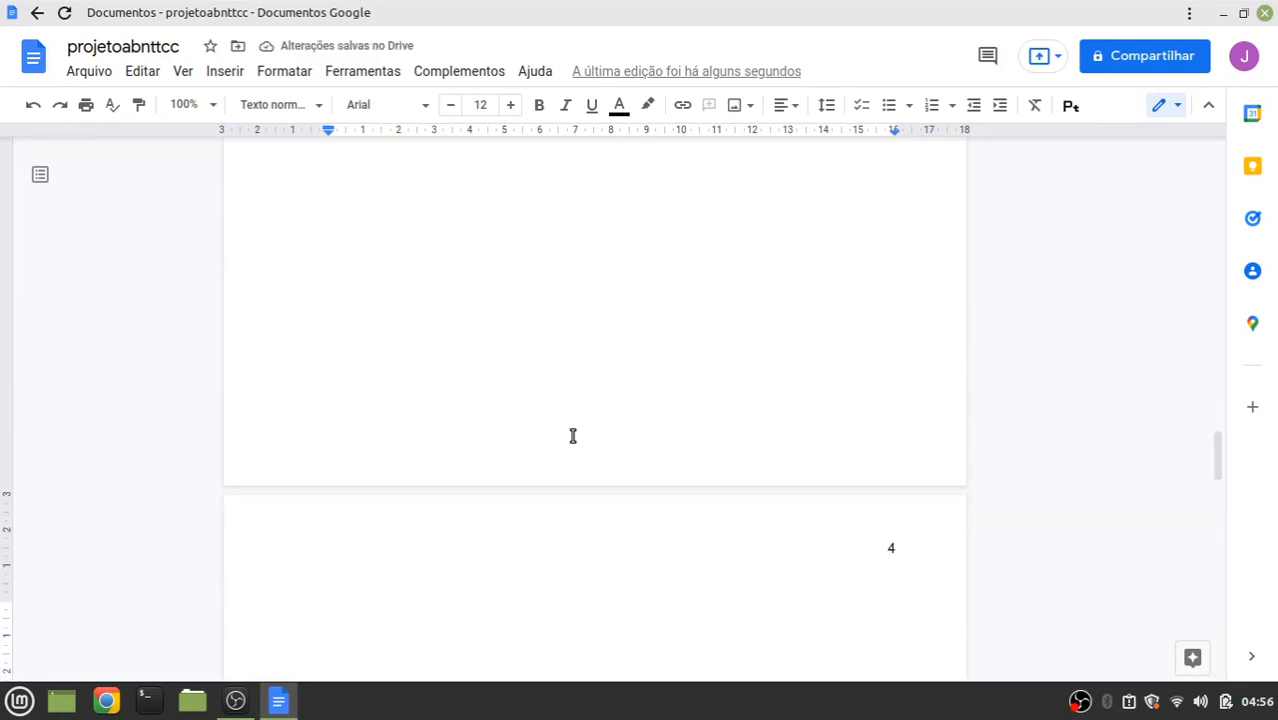
{"action": "scroll", "coordinate": [549, 322], "scroll_direction": "down", "scroll_amount": 1}
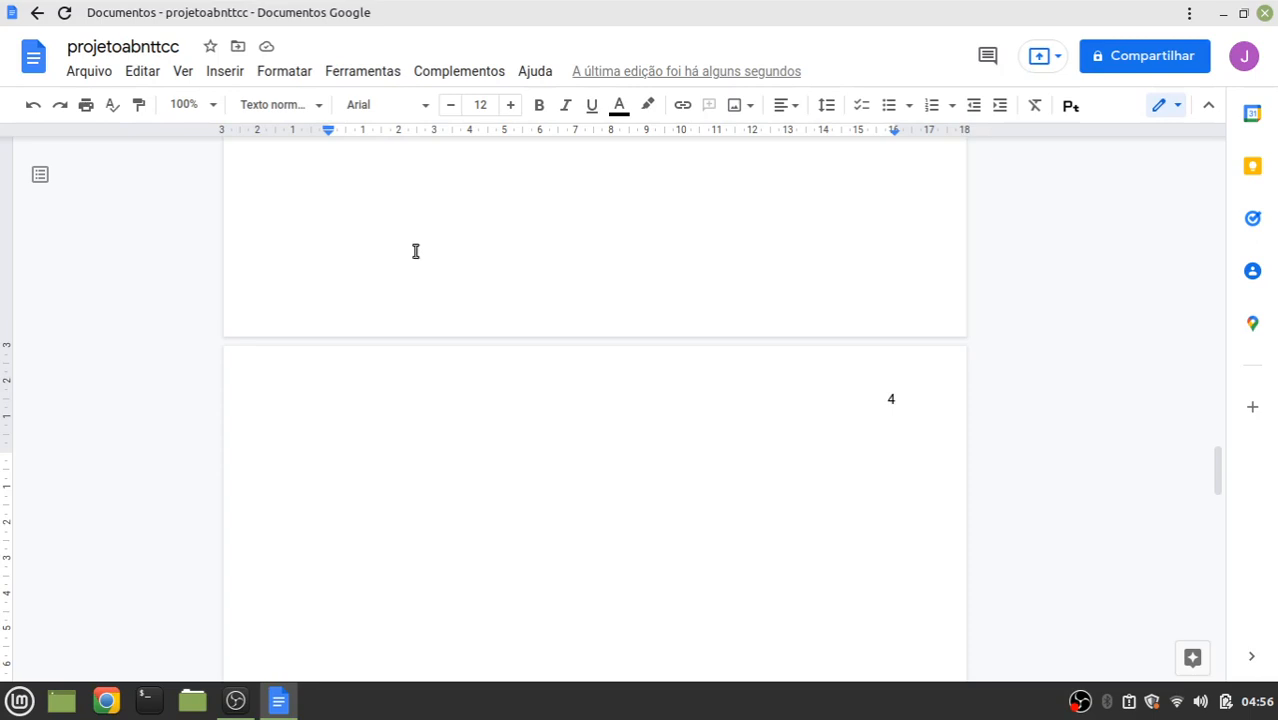
Remove the first-line indent on page 4 and delete the extra empty page after it
{"action": "left_click", "coordinate": [266, 70]}
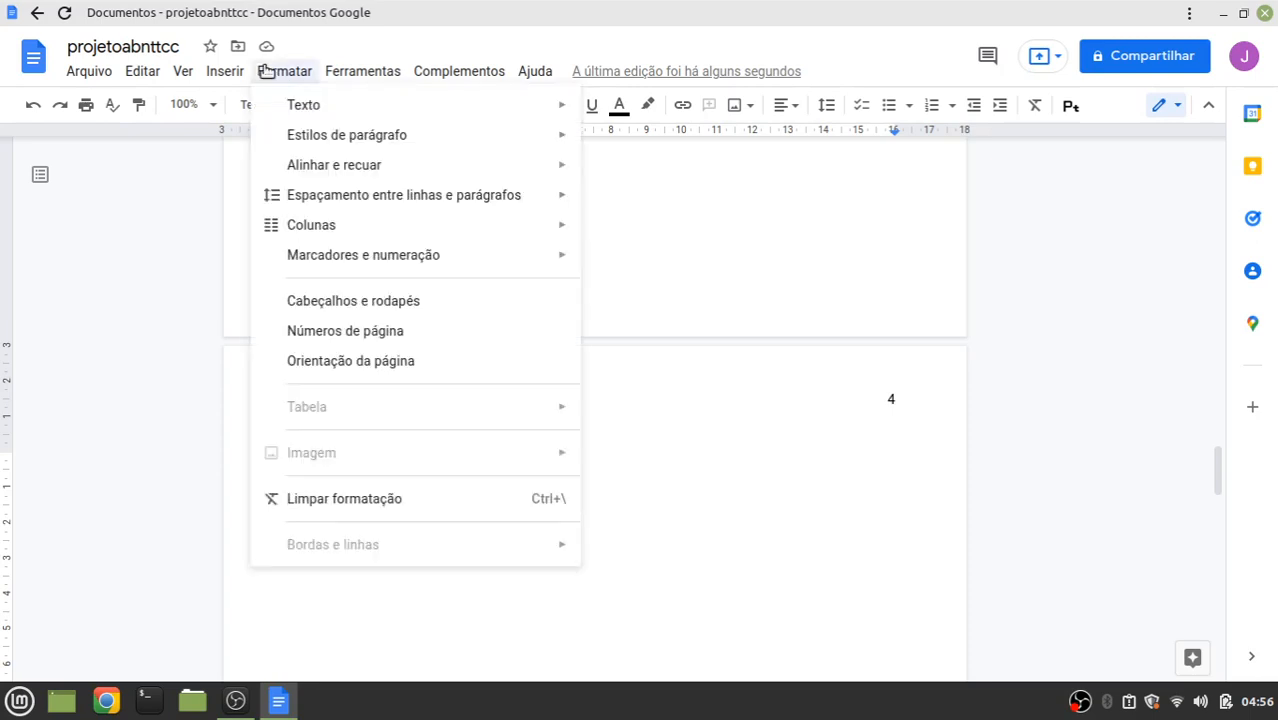
{"action": "mouse_move", "coordinate": [362, 140]}
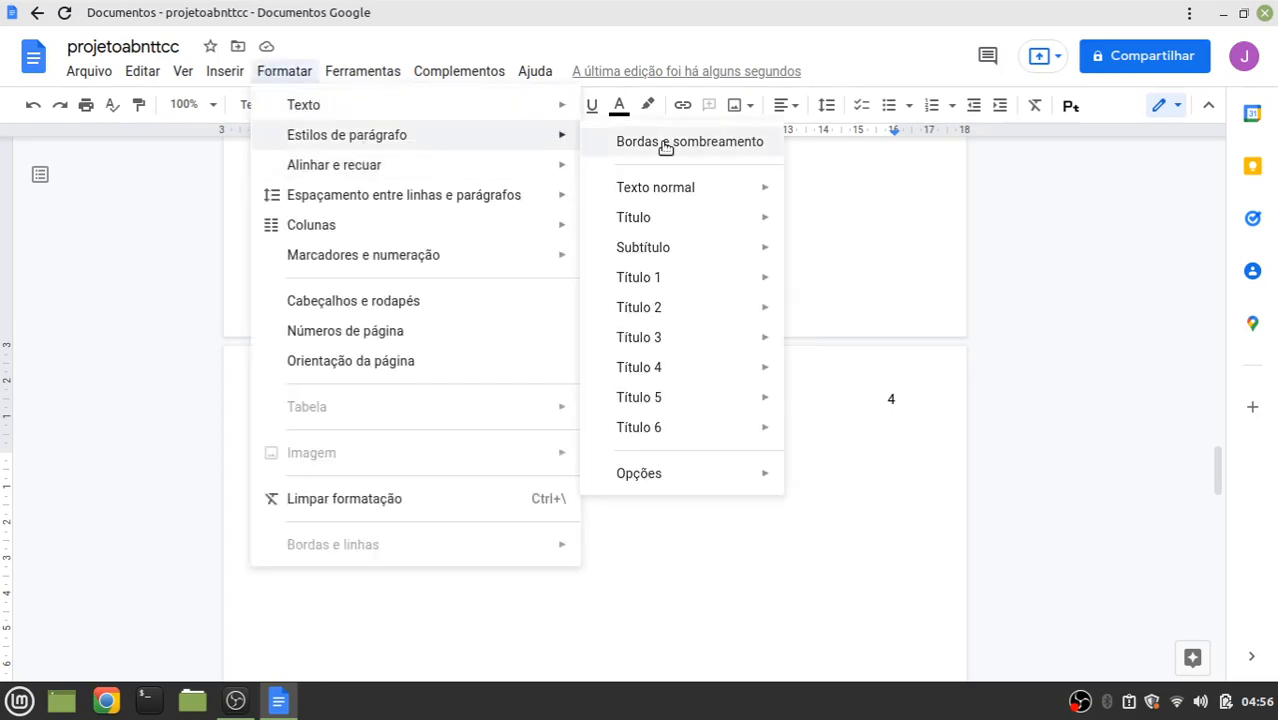
{"action": "mouse_move", "coordinate": [656, 287]}
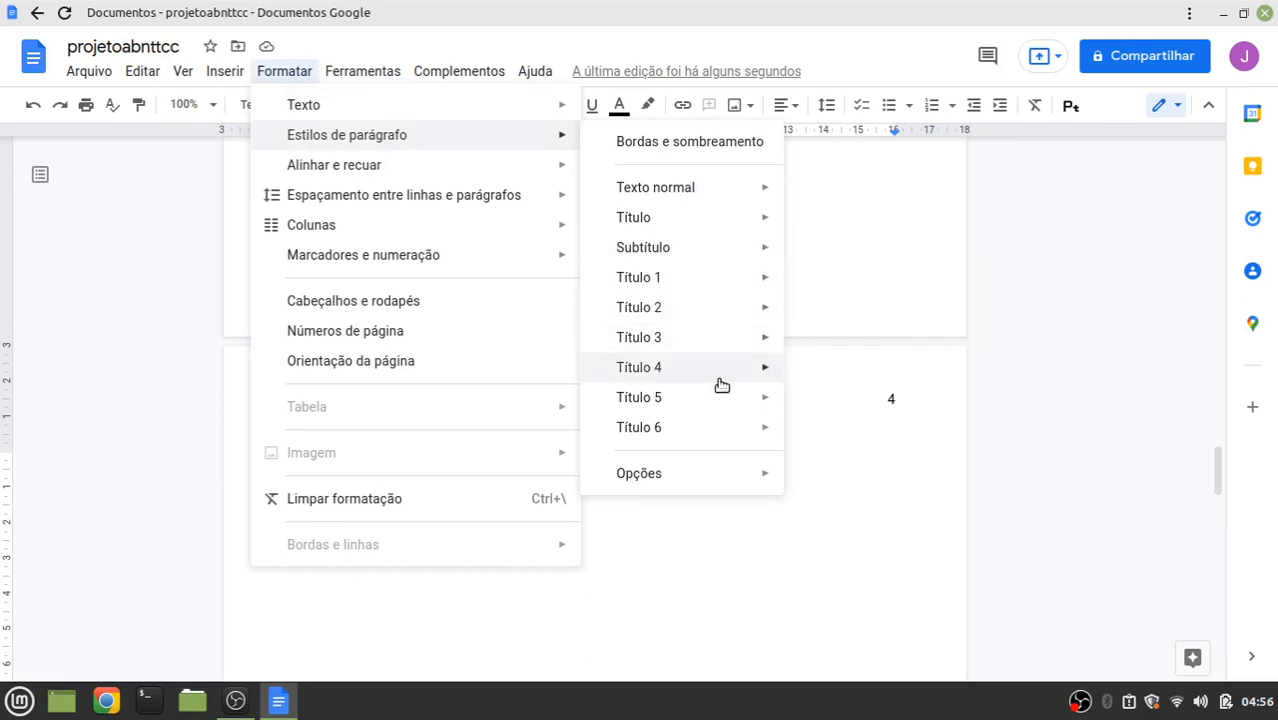
{"action": "left_click", "coordinate": [839, 496]}
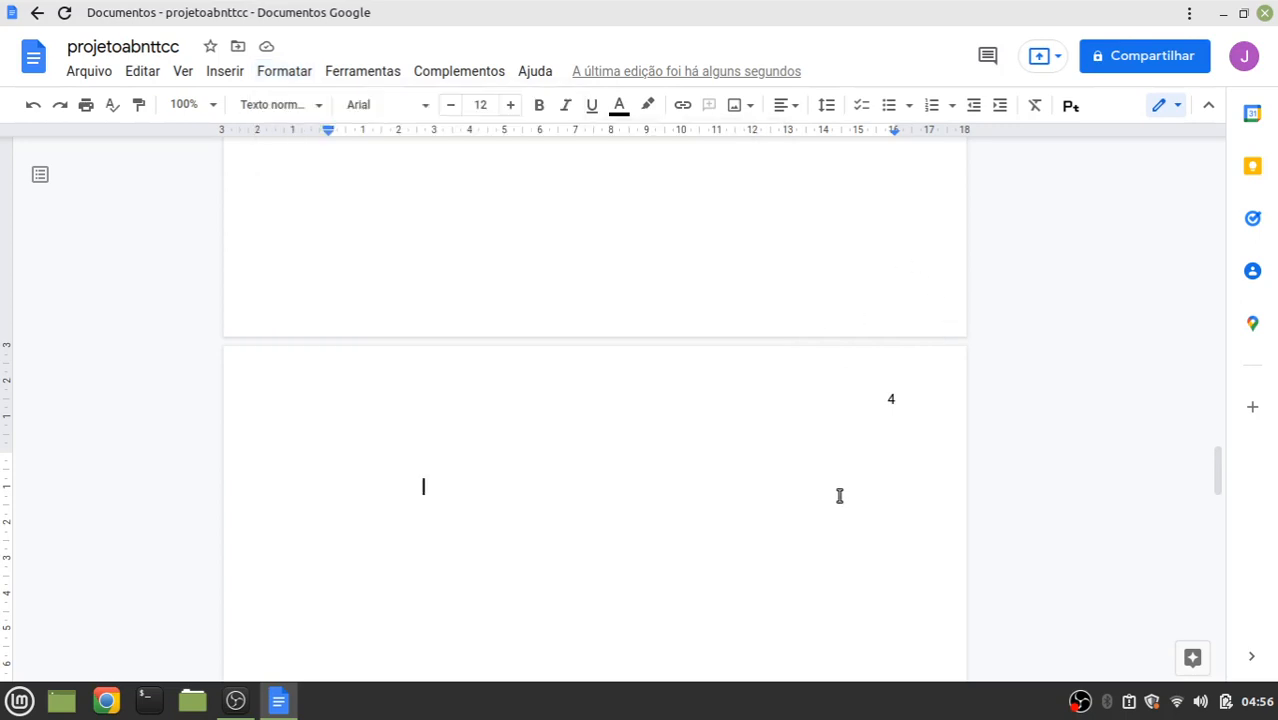
{"action": "key", "text": "BackSpace"}
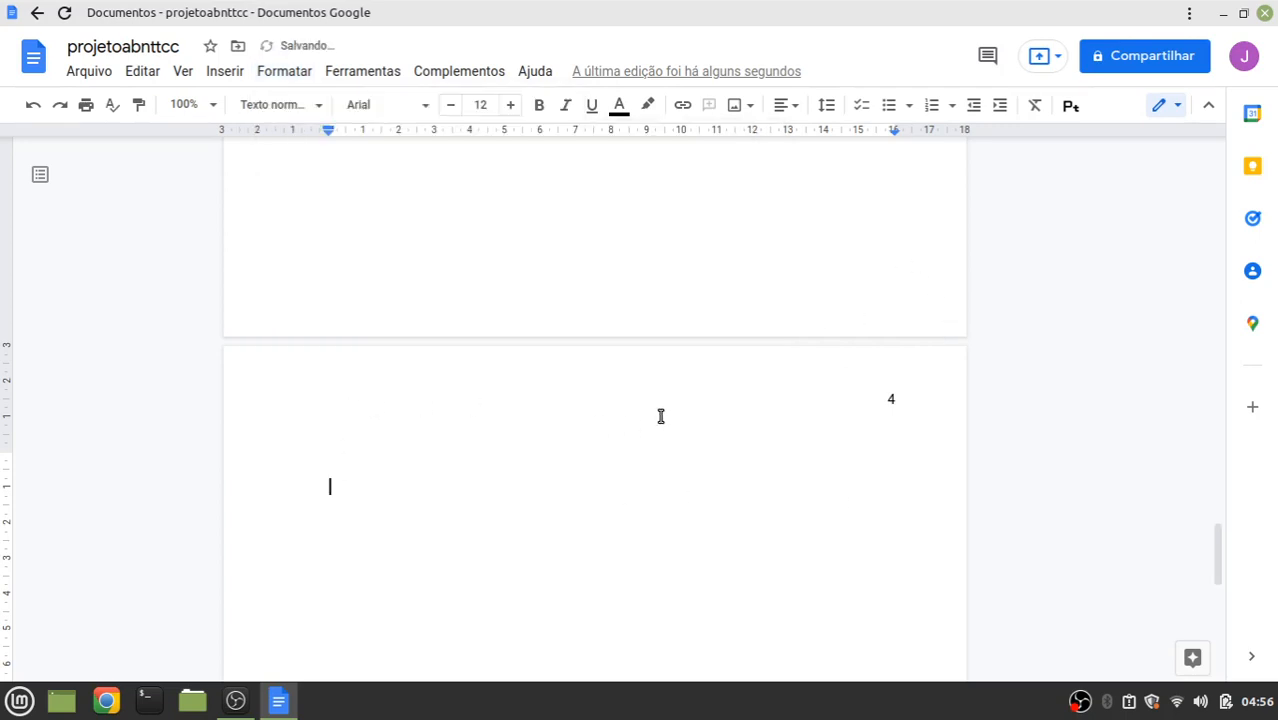
{"action": "key", "text": "Up"}
{"action": "key", "text": "Up"}
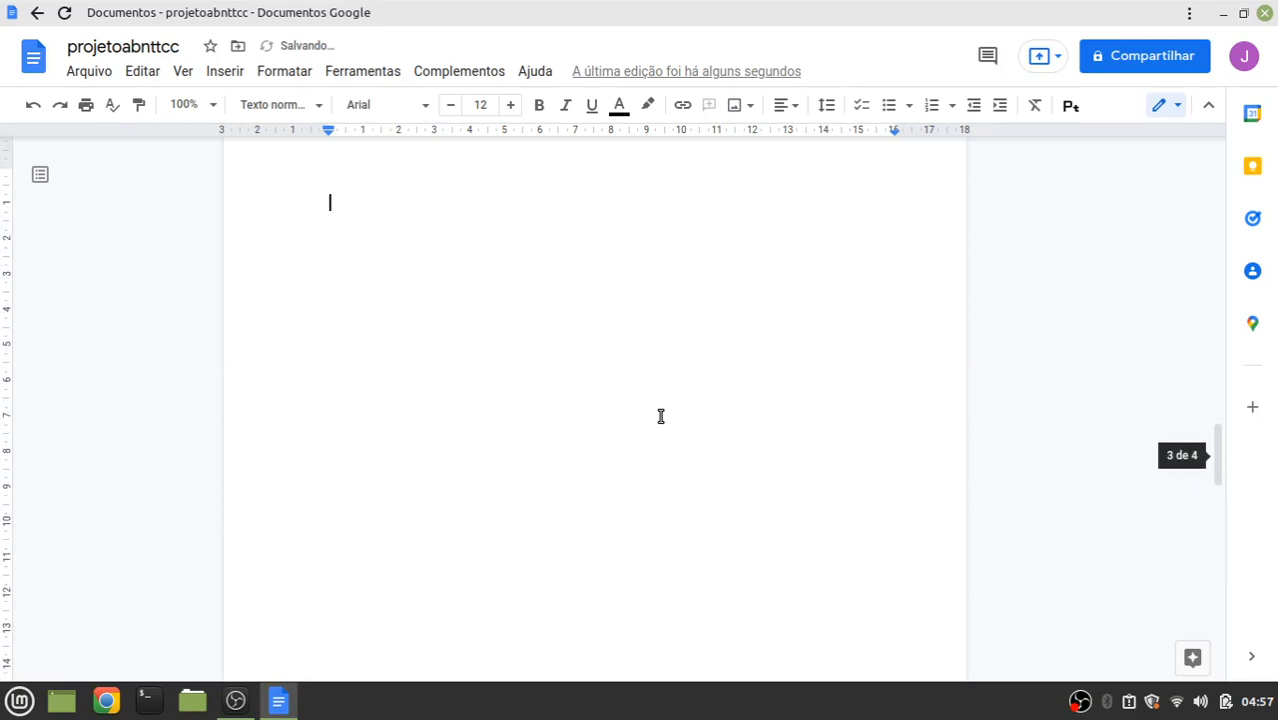
{"action": "key", "text": "Down"}
{"action": "scroll", "coordinate": [584, 431], "scroll_direction": "down", "scroll_amount": 3}
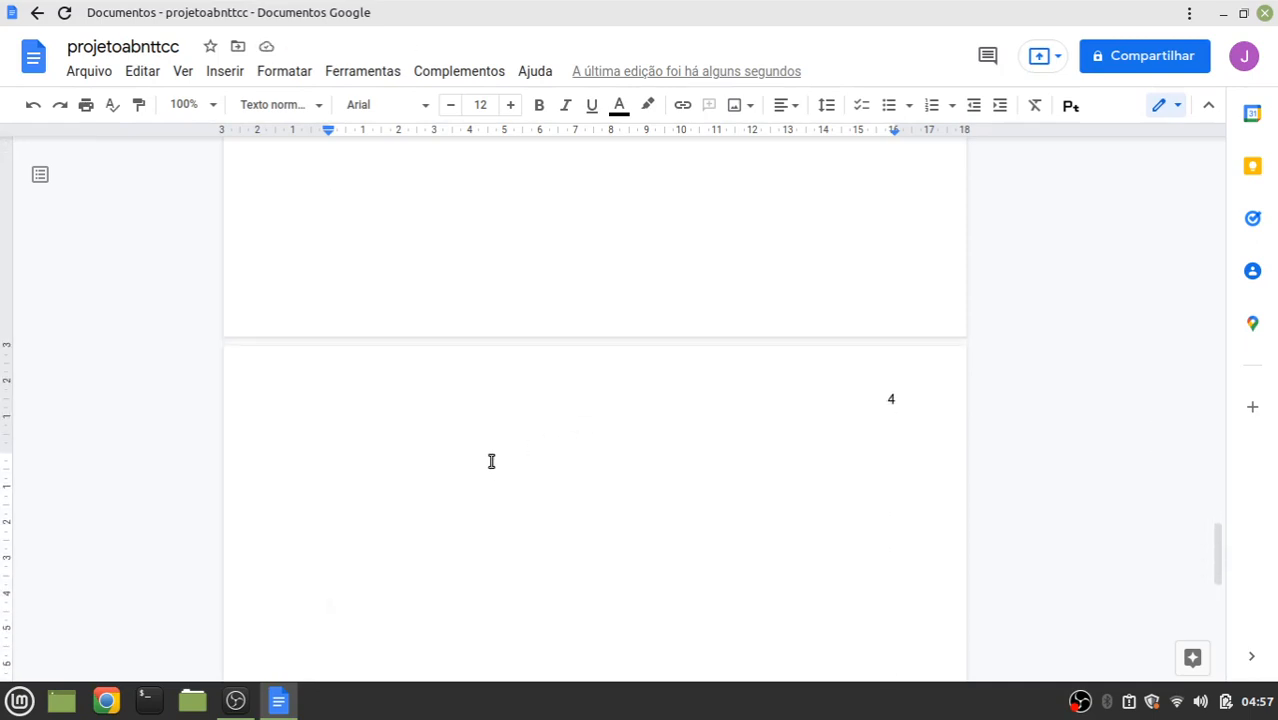
Type the chapter heading '1 INTRODUÇÃO' on page 4 and make it bold
{"action": "type", "text": "1"}
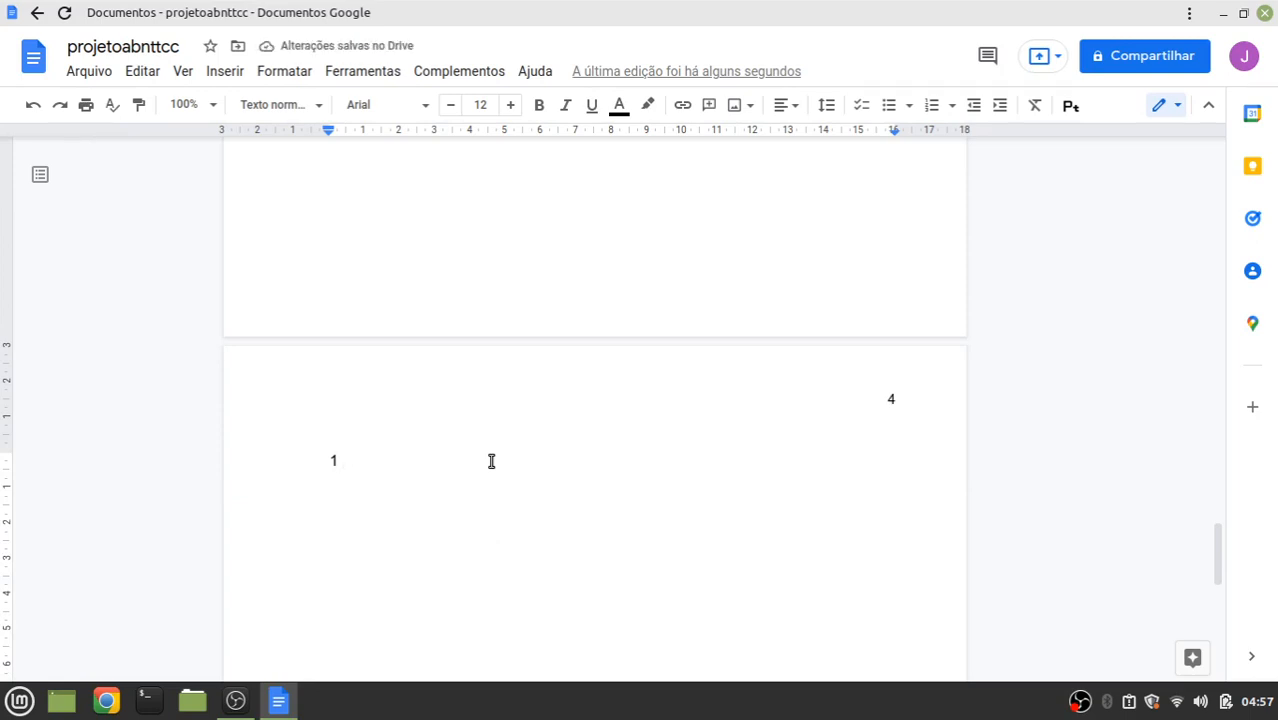
{"action": "type", "text": " INTRODU"}
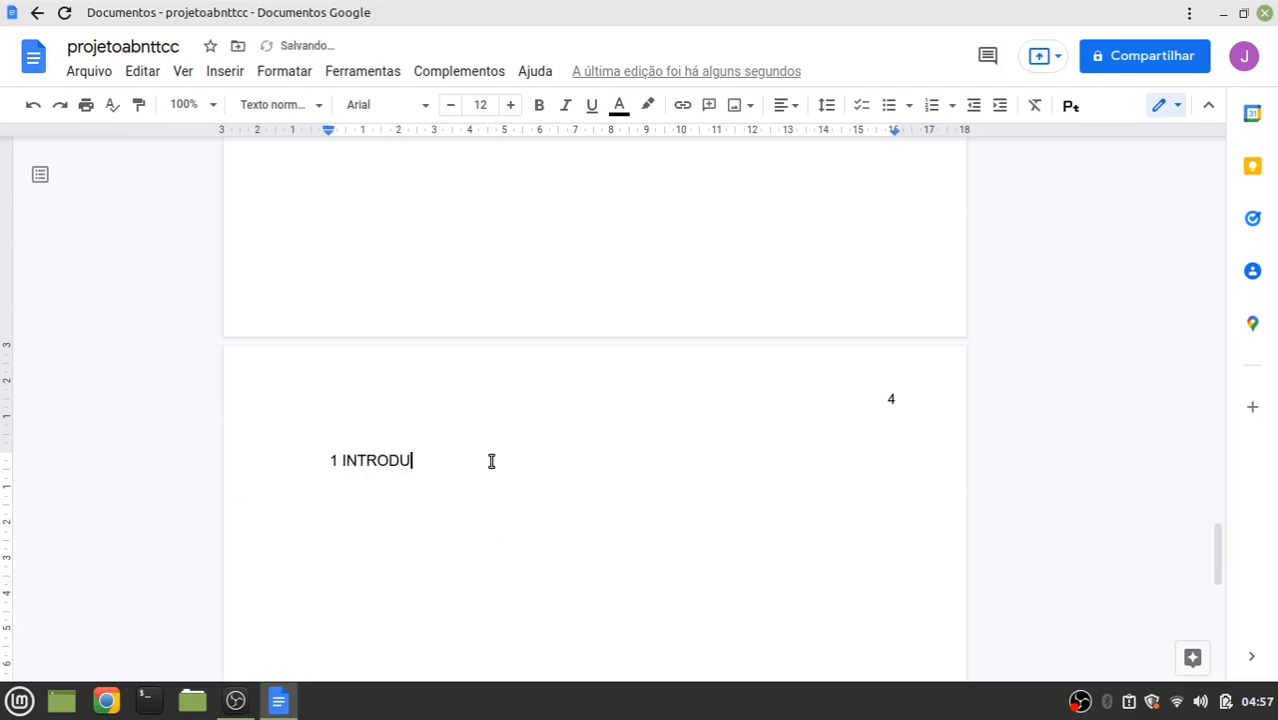
{"action": "type", "text": "ÇÃO"}
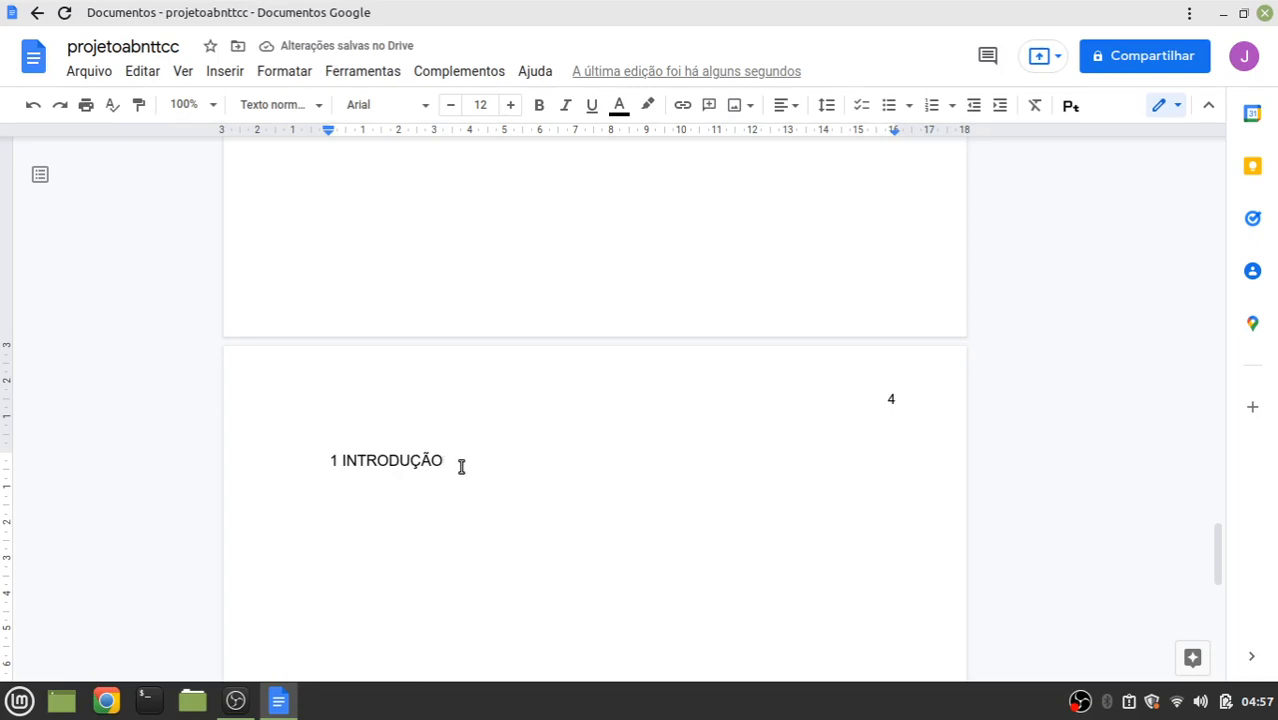
{"action": "left_click_drag", "start_coordinate": [438, 462], "coordinate": [321, 460]}
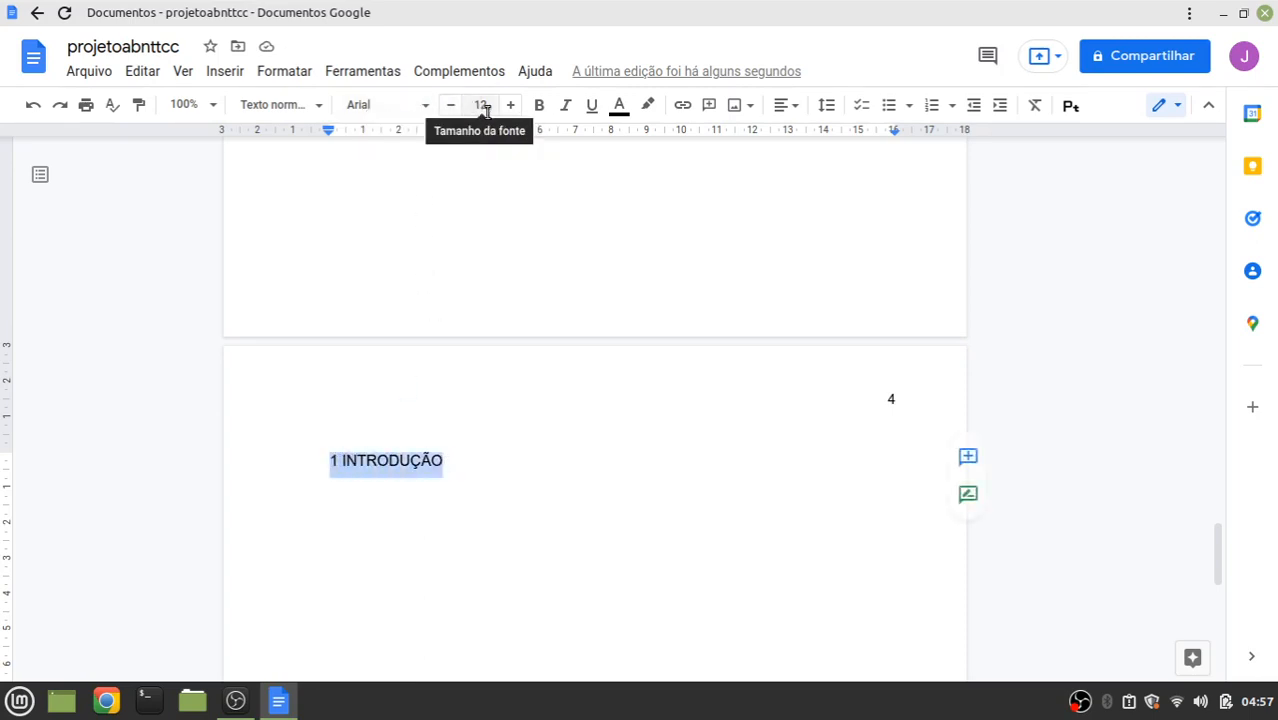
{"action": "left_click", "coordinate": [539, 107]}
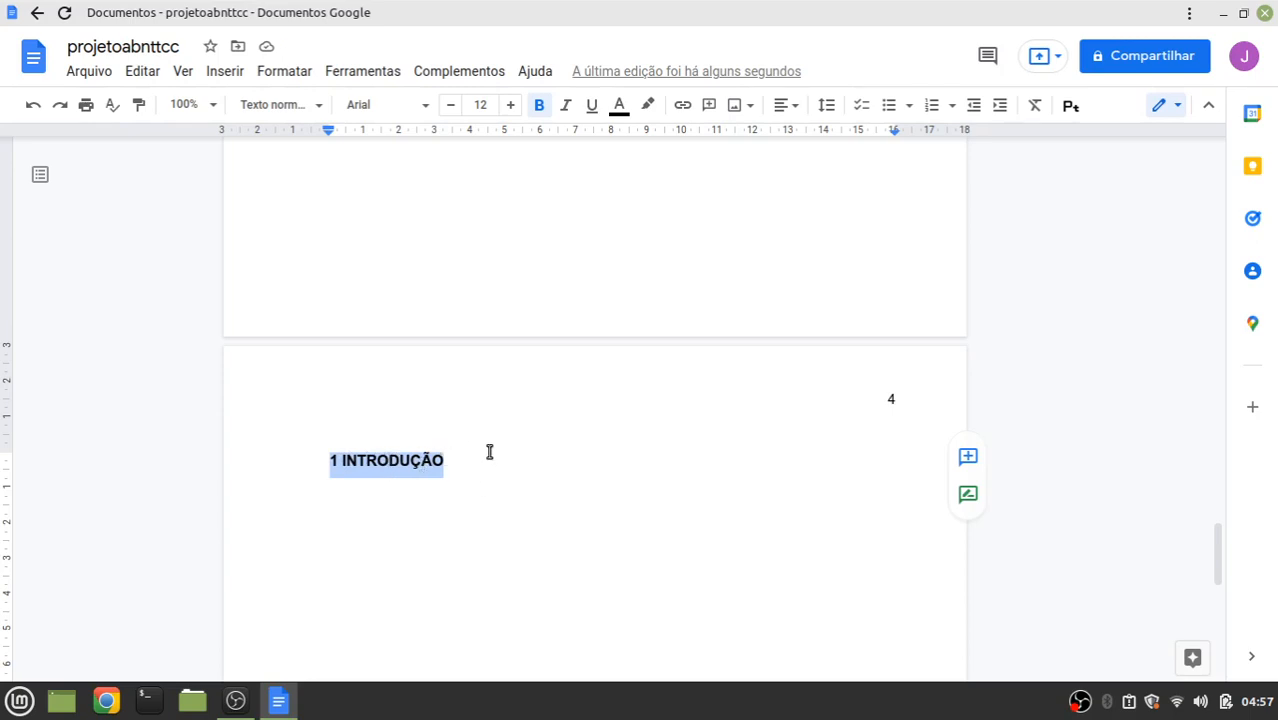
{"action": "left_click", "coordinate": [303, 74]}
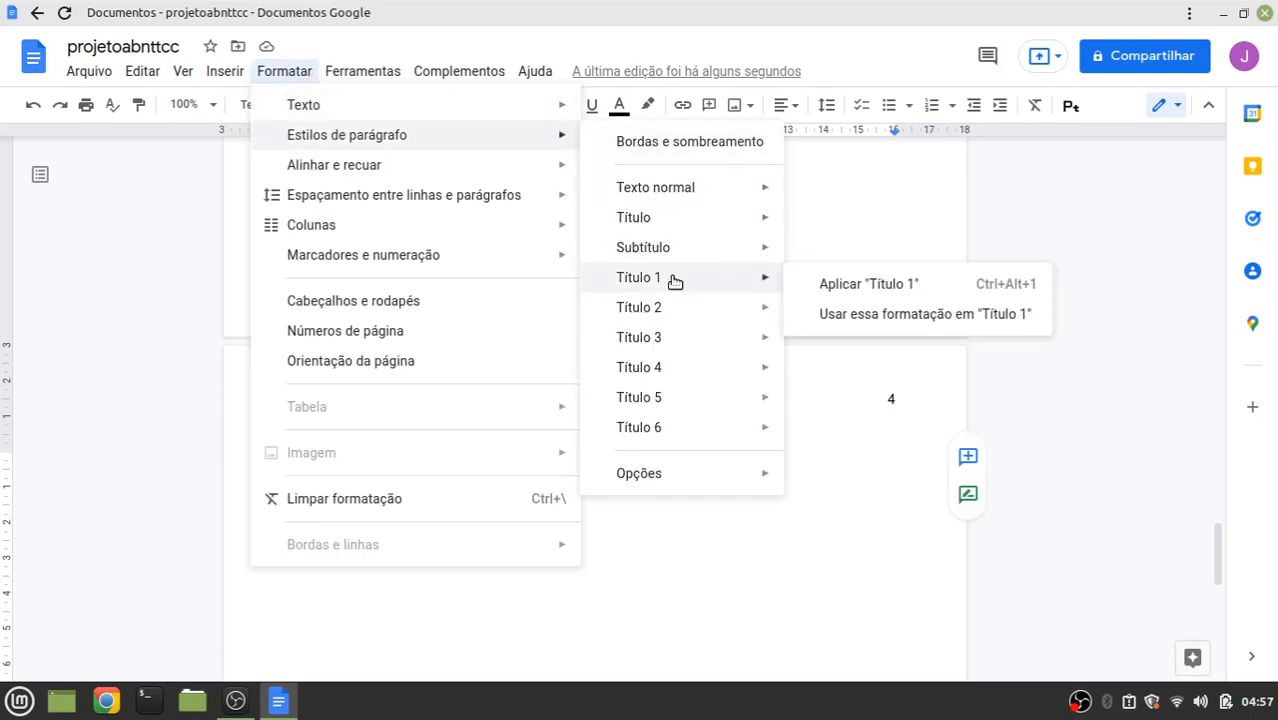
Update Título 1 to match the bold heading and begin a new line with '1.1'
{"action": "left_click", "coordinate": [908, 316]}
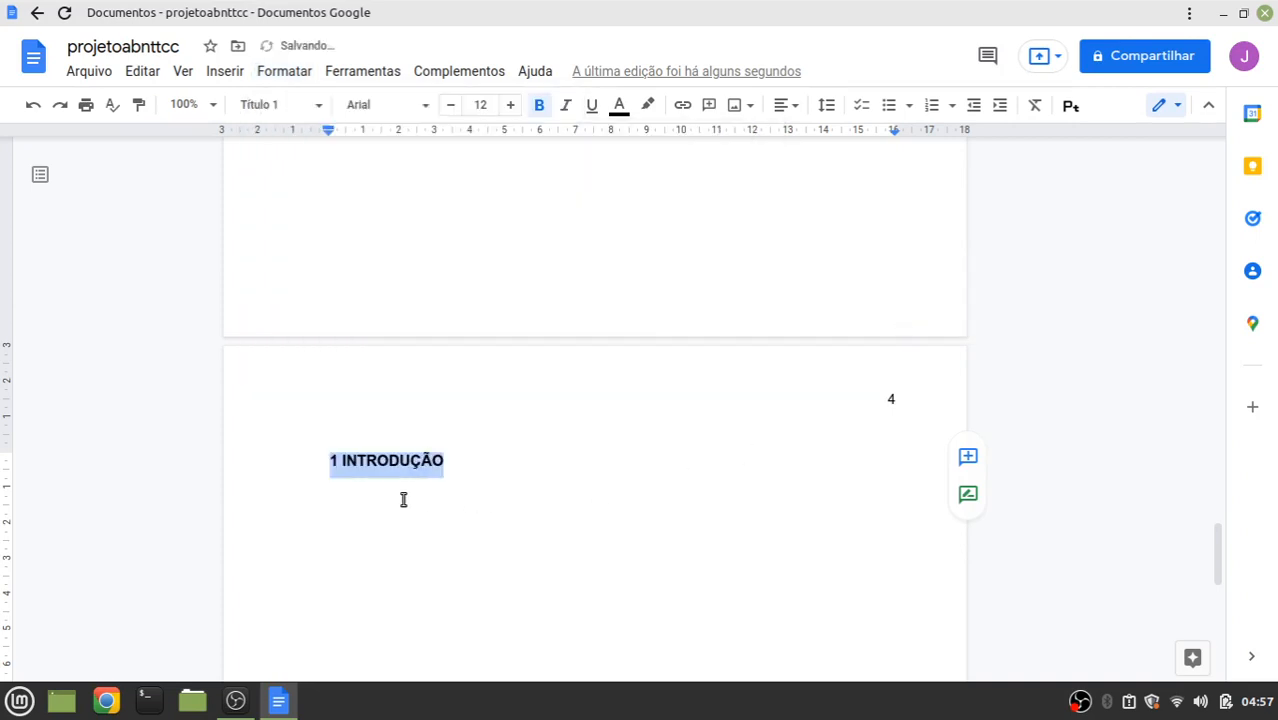
{"action": "left_click", "coordinate": [541, 476]}
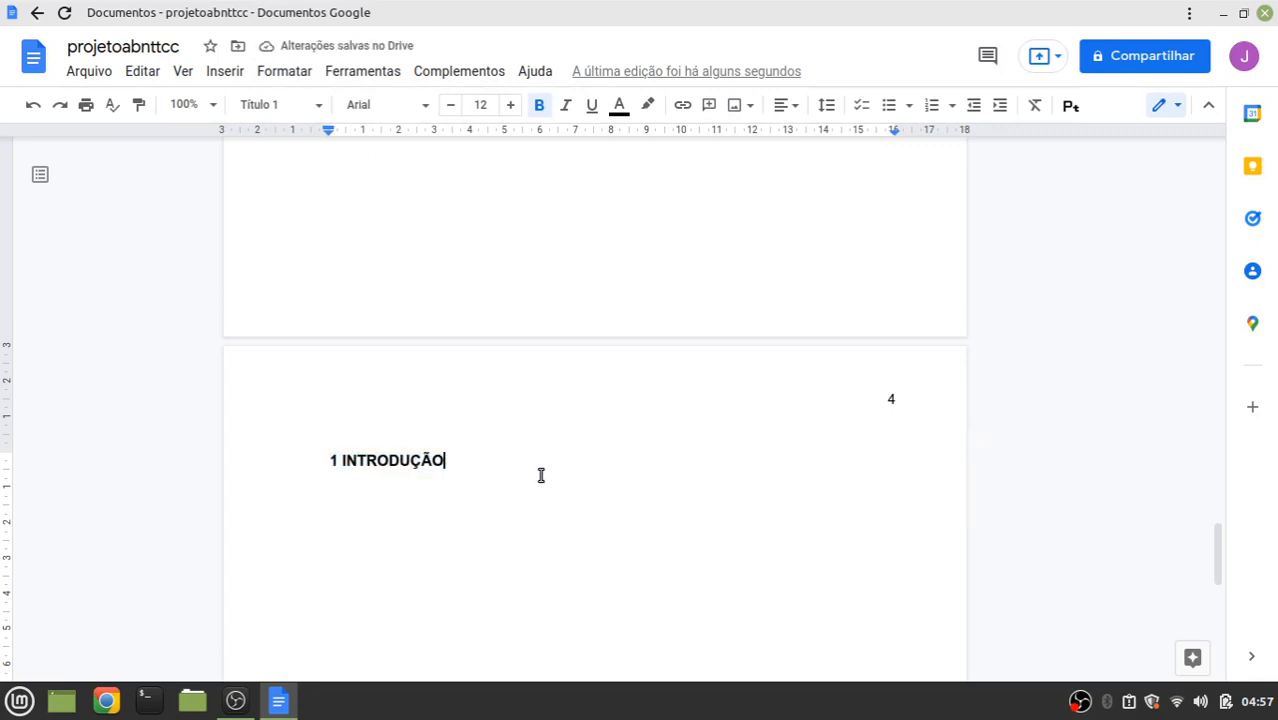
{"action": "key", "text": "Return"}
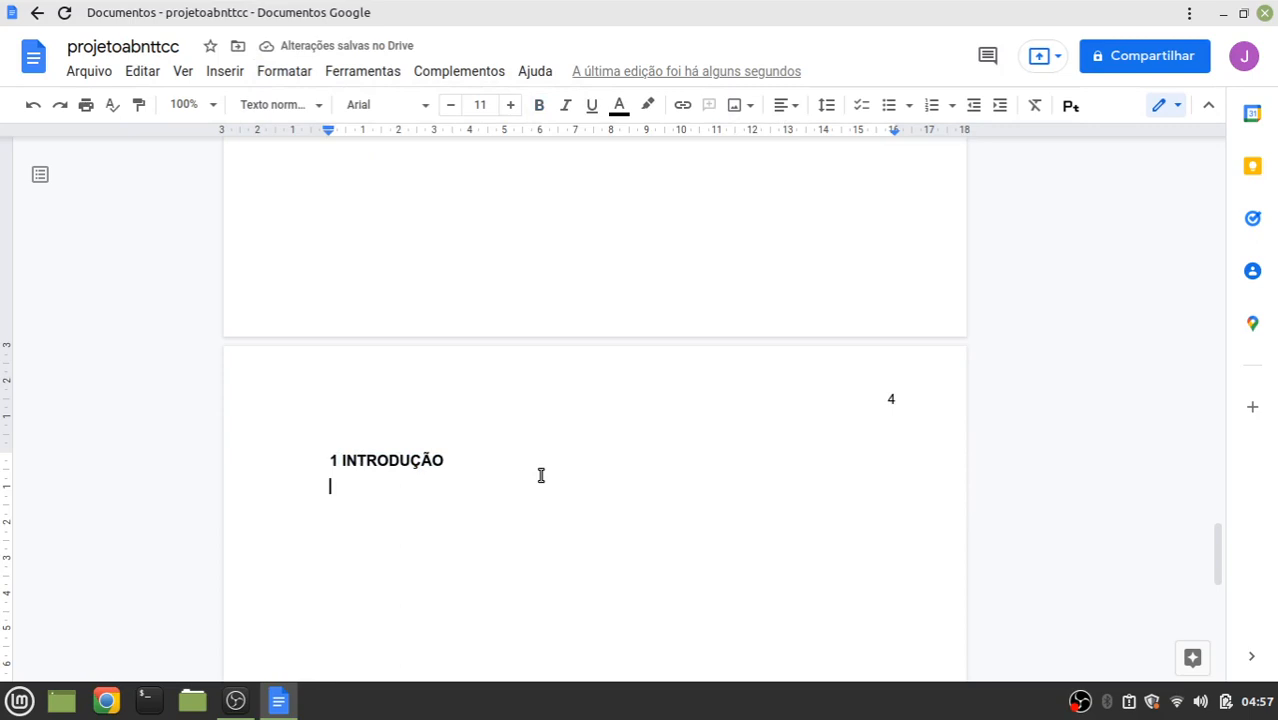
{"action": "type", "text": "1."}
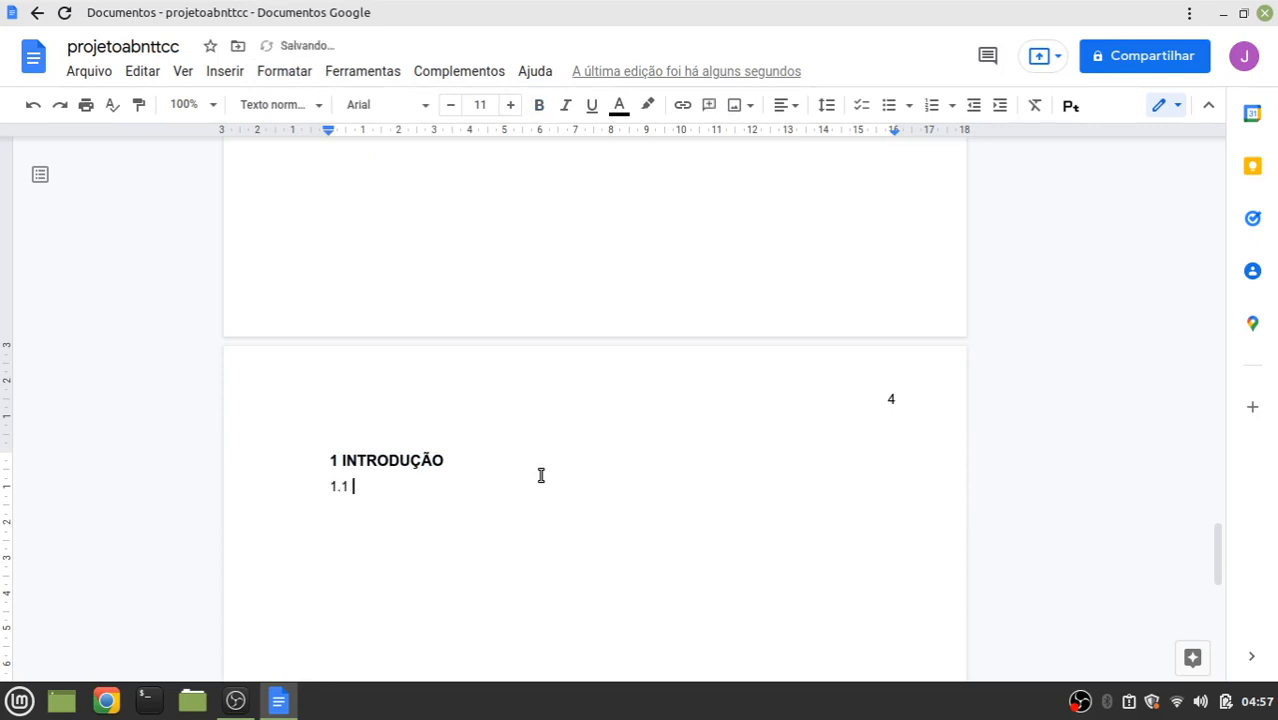
{"action": "type", "text": "1 Análises iniciais"}
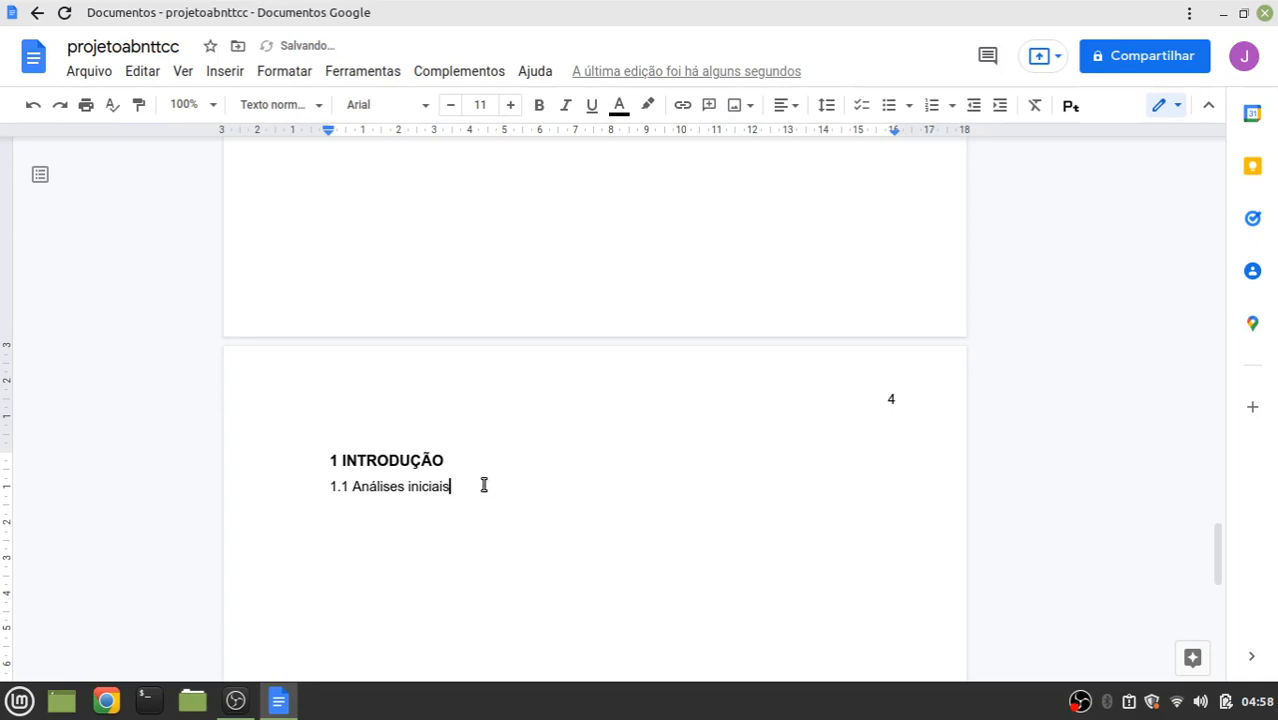
Enlarge the '1.1 Análises iniciais' subheading to font size 12
{"action": "left_click_drag", "start_coordinate": [485, 484], "coordinate": [320, 490]}
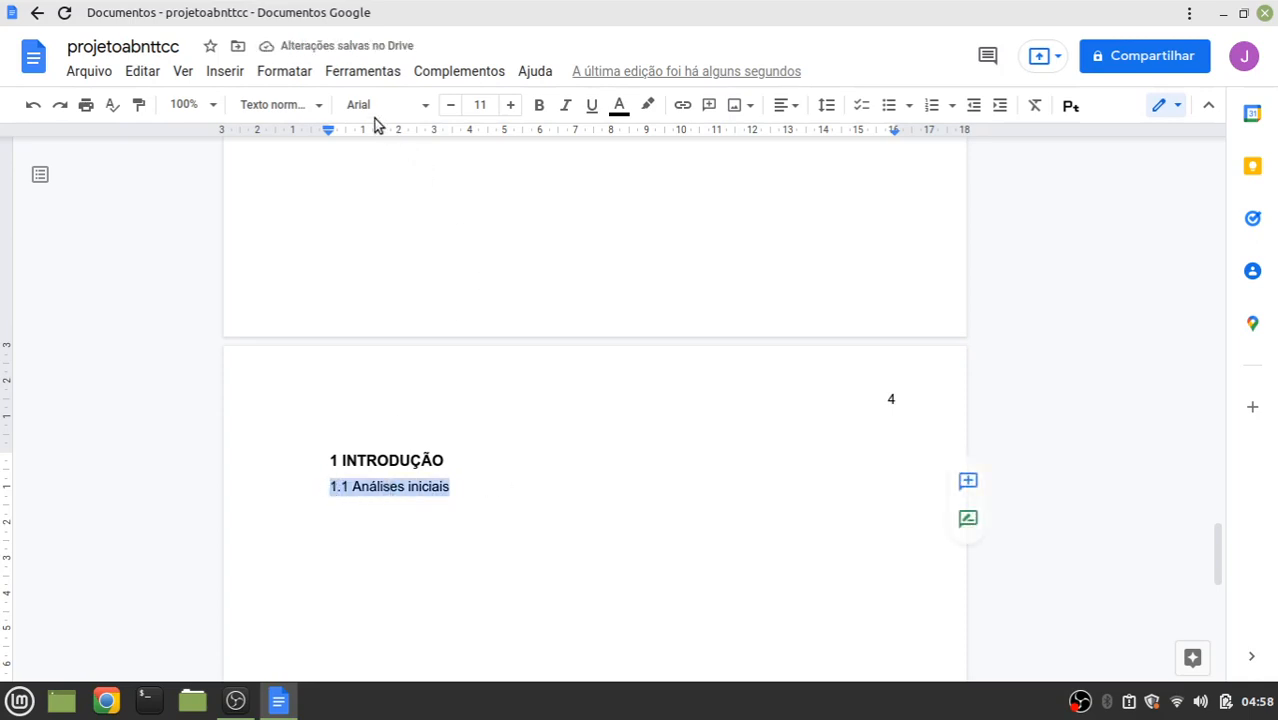
{"action": "left_click", "coordinate": [513, 105]}
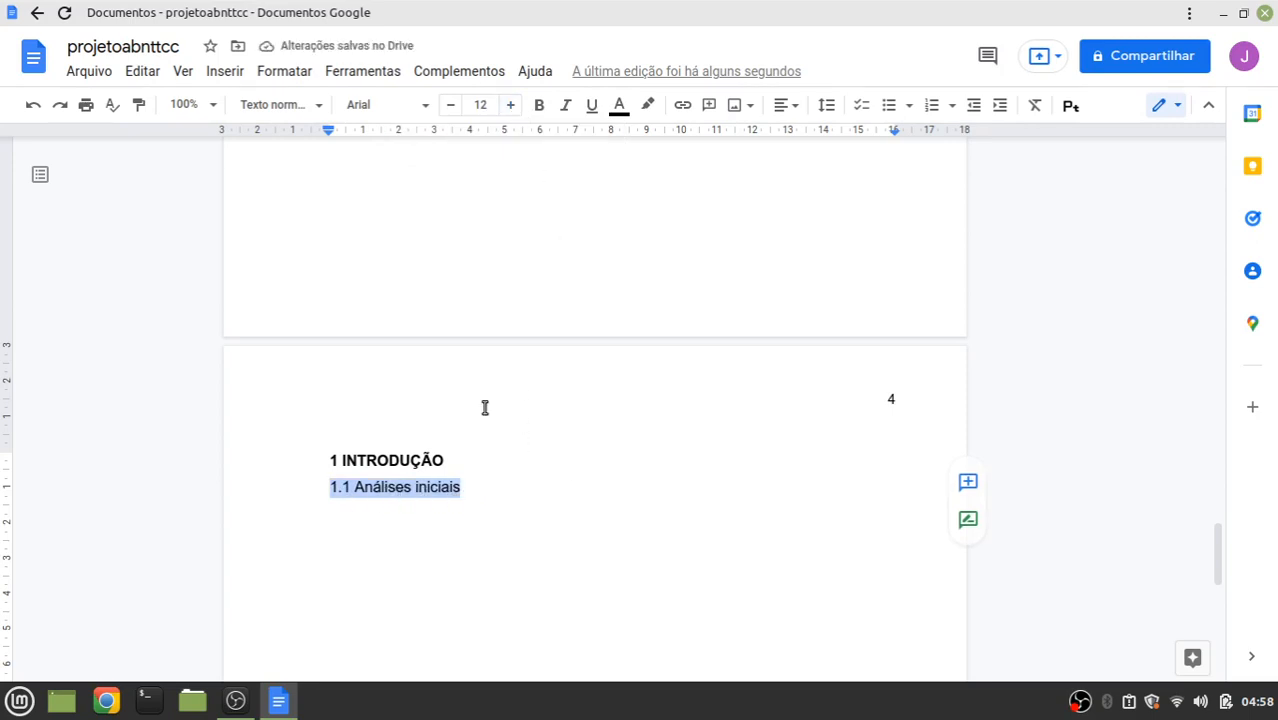
{"action": "left_click", "coordinate": [452, 461]}
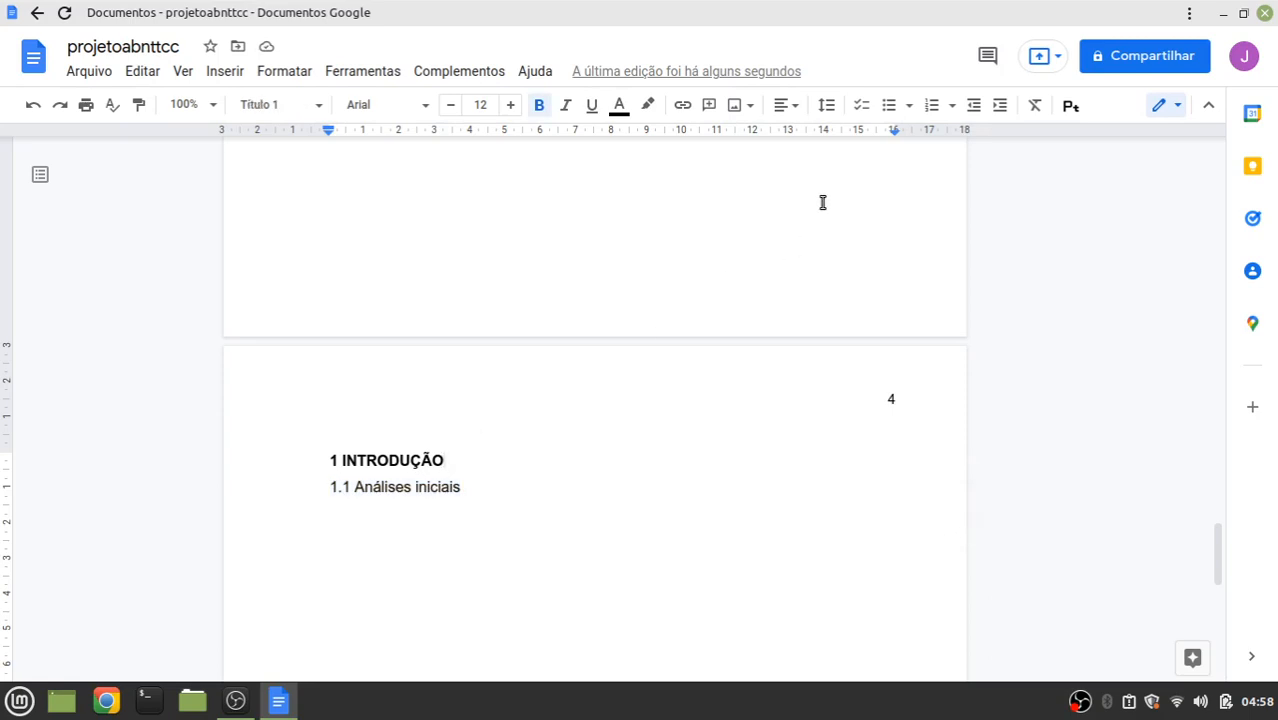
{"action": "left_click", "coordinate": [826, 105]}
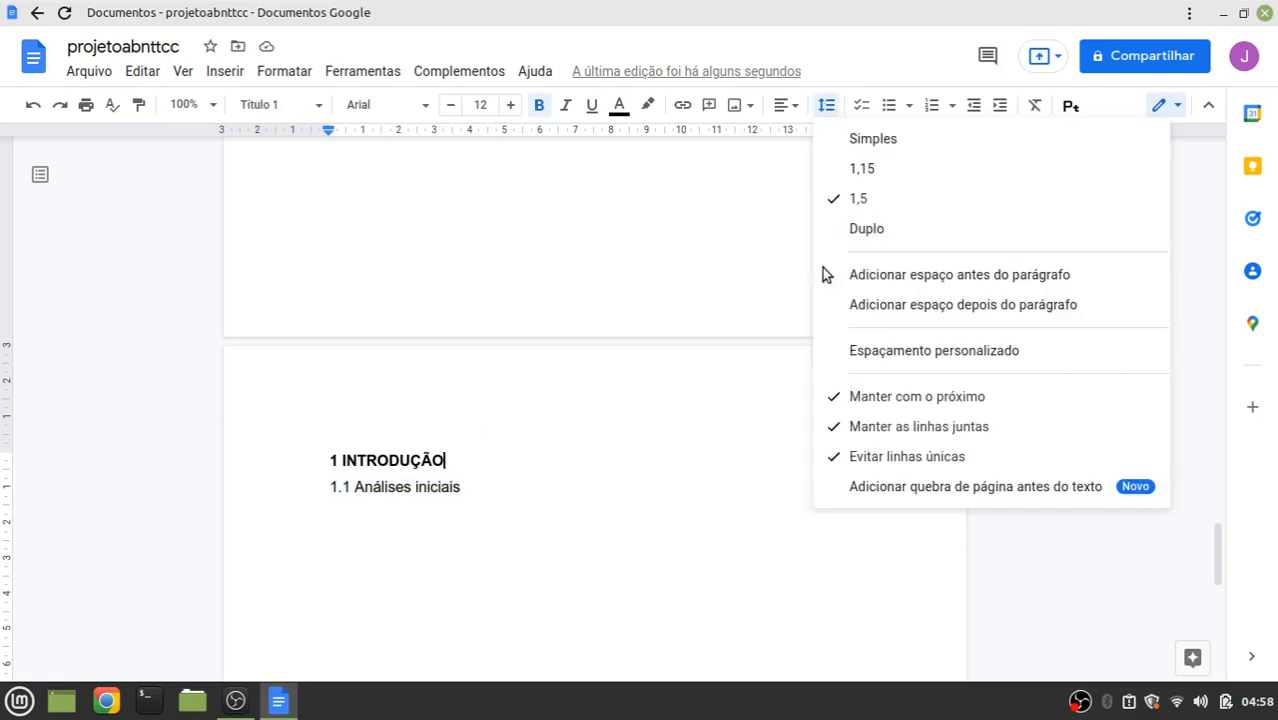
{"action": "left_click", "coordinate": [484, 489]}
Update the Título 2 style to match the '1.1 Análises iniciais' subheading
{"action": "left_click_drag", "start_coordinate": [479, 487], "coordinate": [329, 483]}
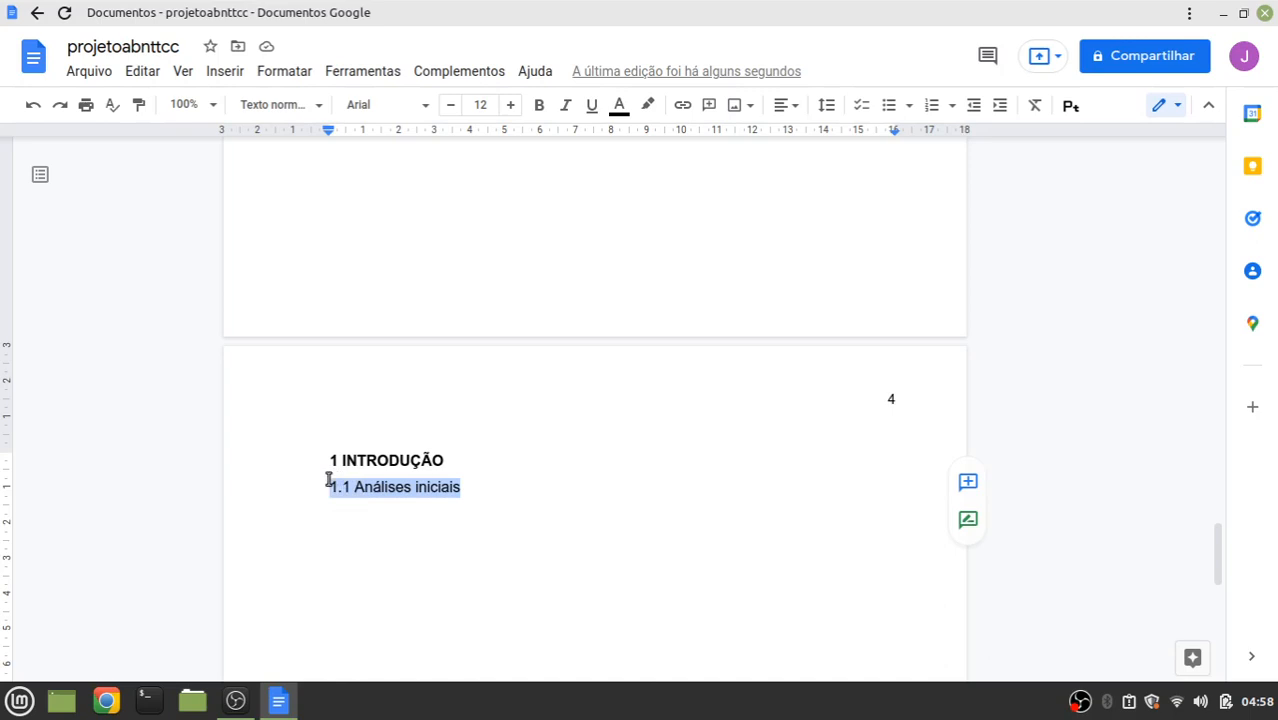
{"action": "left_click", "coordinate": [289, 76]}
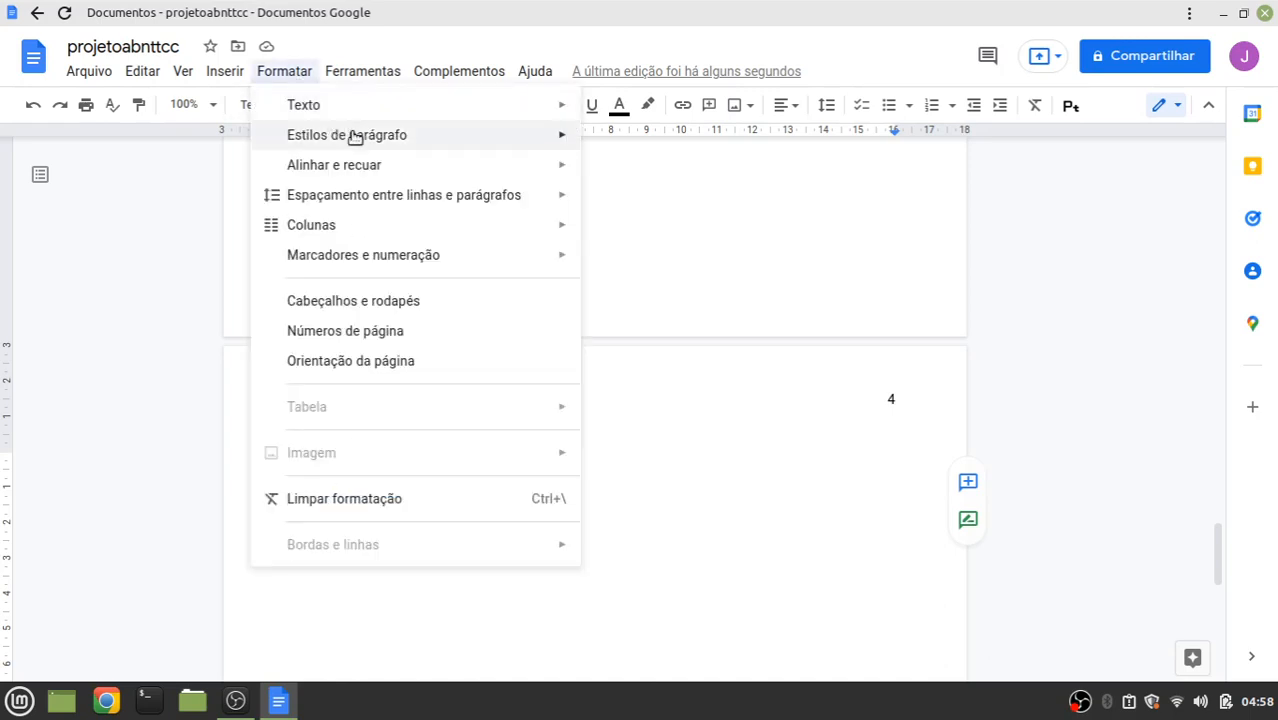
{"action": "mouse_move", "coordinate": [671, 318]}
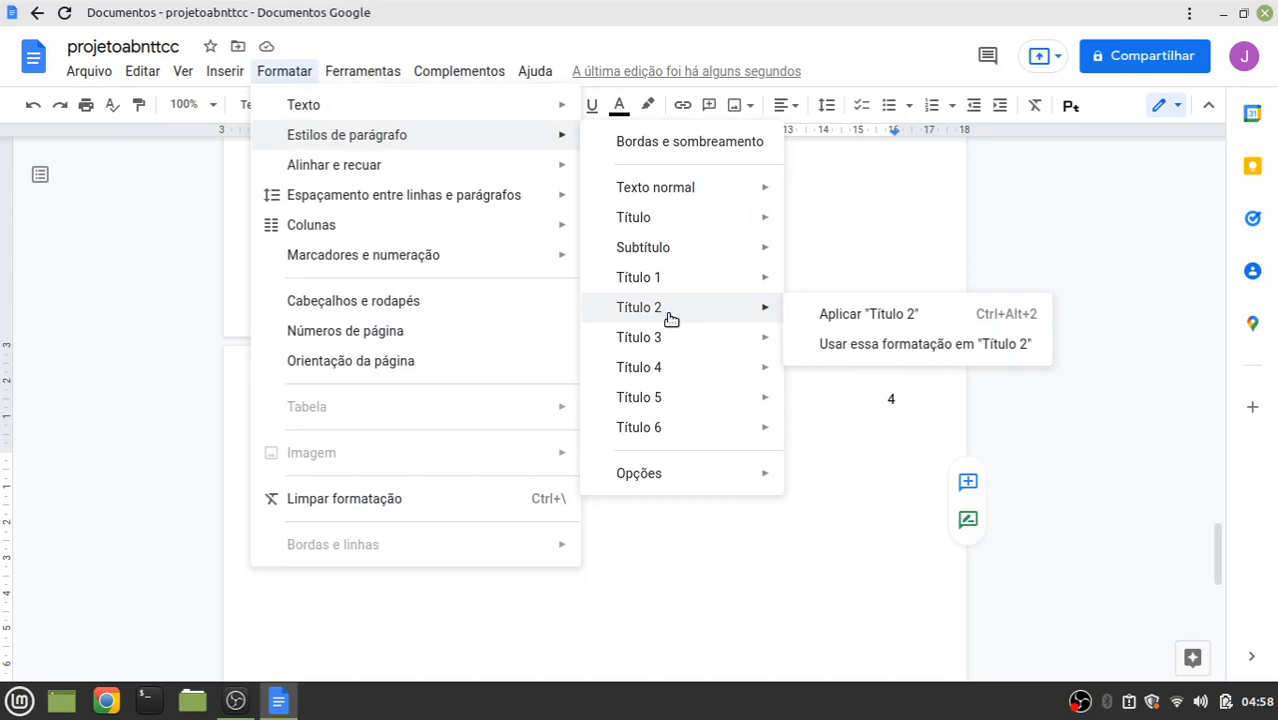
{"action": "left_click", "coordinate": [870, 349]}
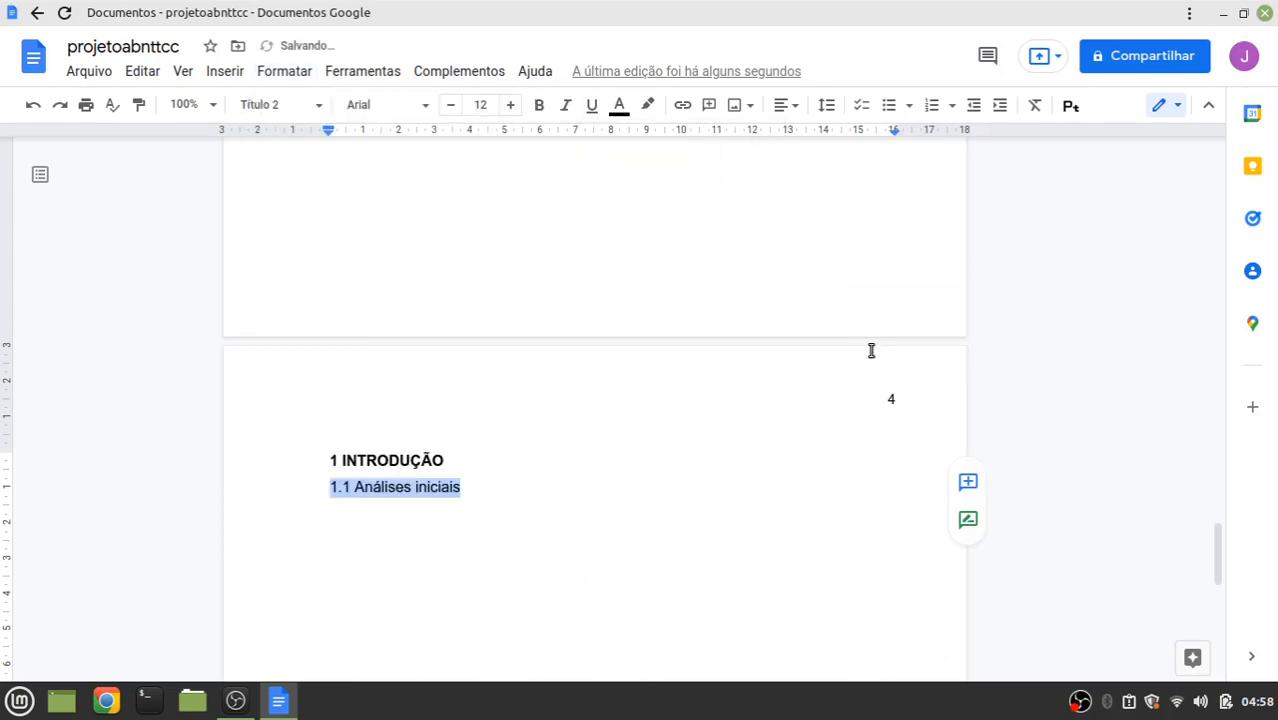
{"action": "left_click", "coordinate": [606, 446]}
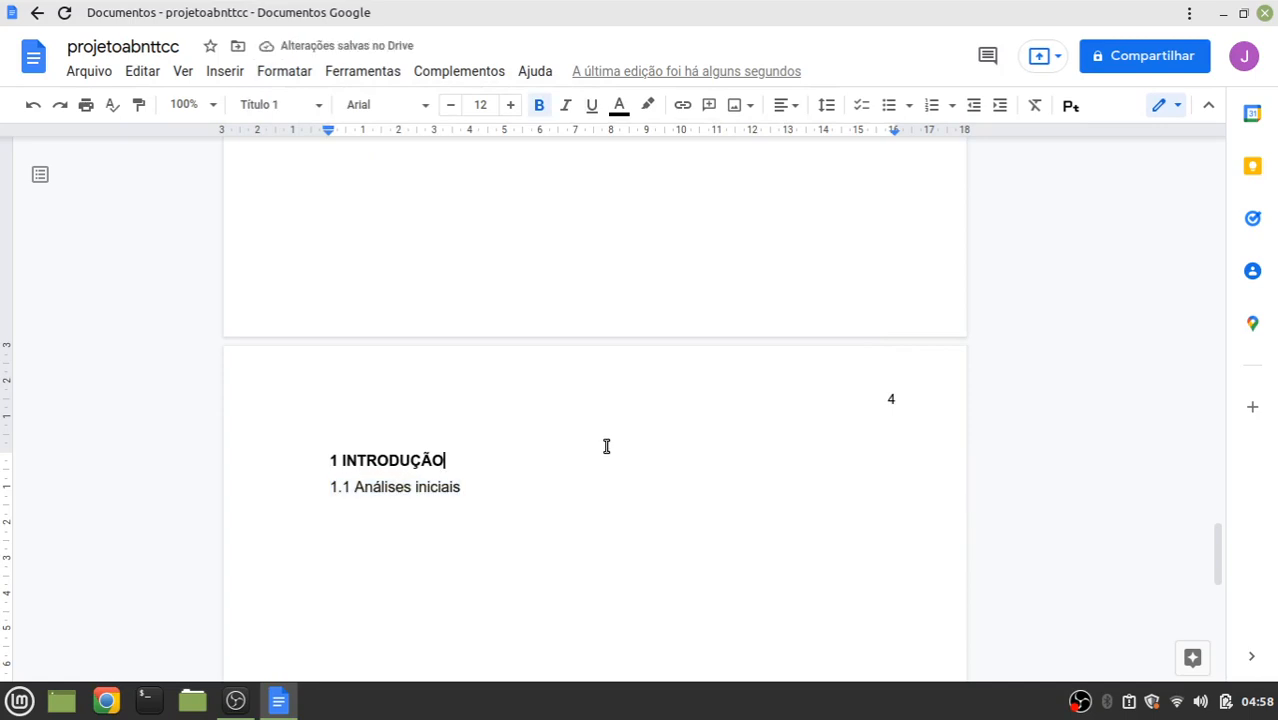
{"action": "scroll", "coordinate": [606, 446], "scroll_direction": "down", "scroll_amount": 5}
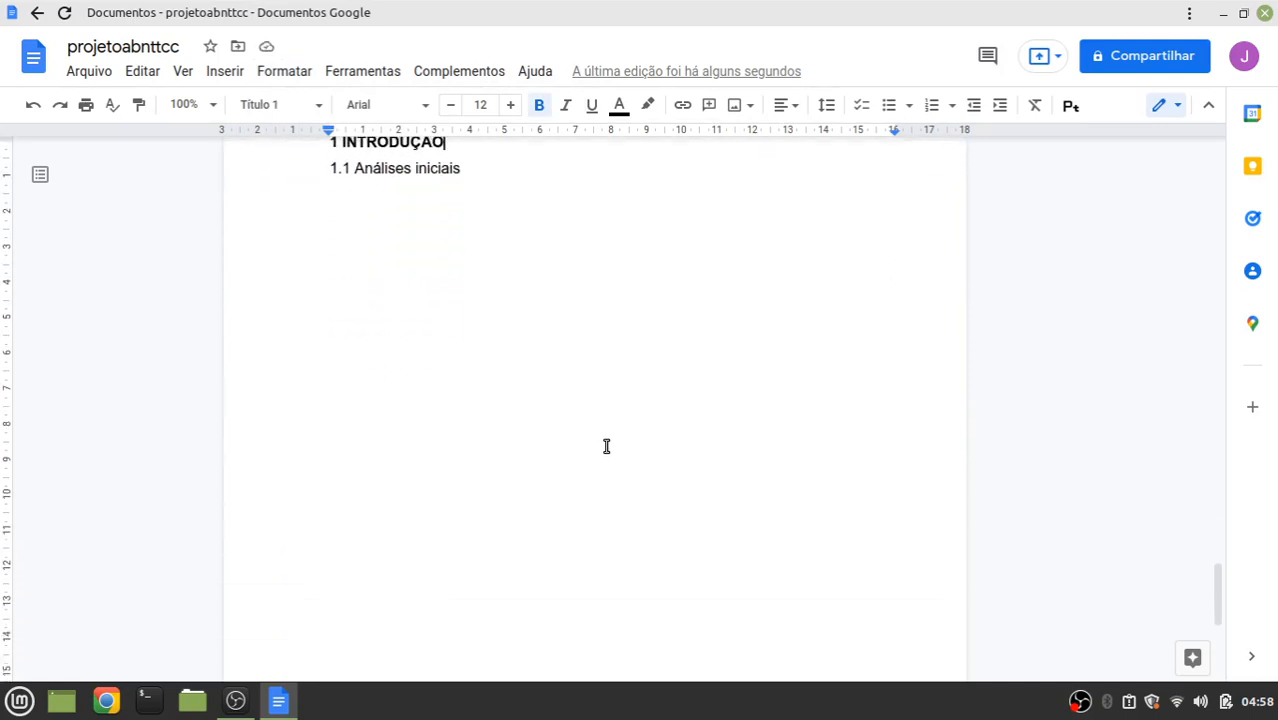
{"action": "scroll", "coordinate": [606, 446], "scroll_direction": "down", "scroll_amount": 6}
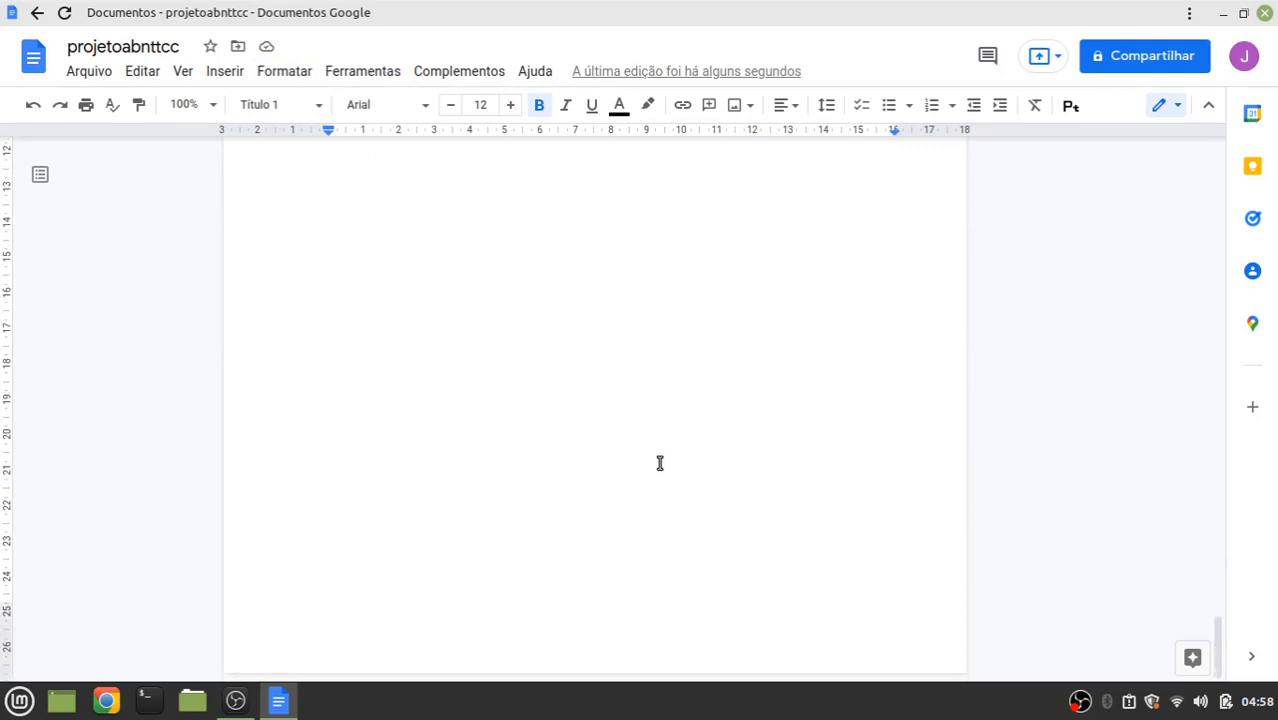
{"action": "scroll", "coordinate": [659, 463], "scroll_direction": "up", "scroll_amount": 15}
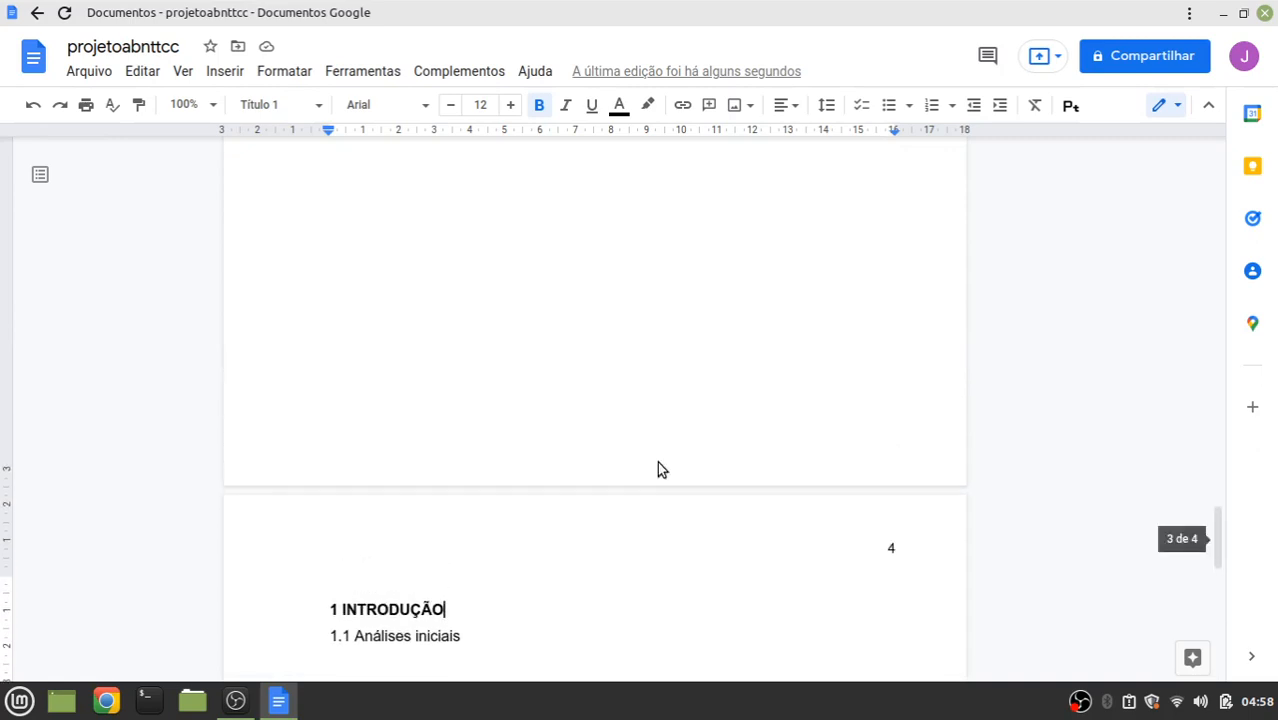
{"action": "scroll", "coordinate": [659, 463], "scroll_direction": "up", "scroll_amount": 4}
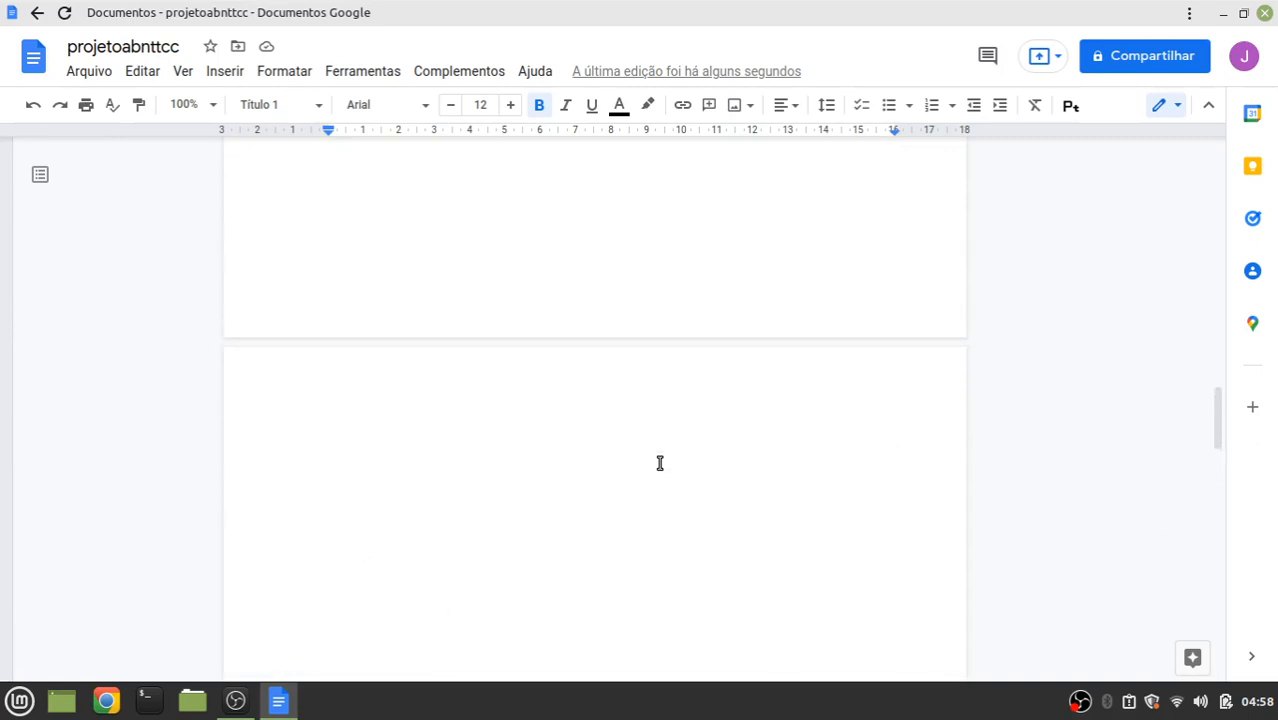
{"action": "scroll", "coordinate": [640, 465], "scroll_direction": "down", "scroll_amount": 1}
{"action": "left_click", "coordinate": [634, 476]}
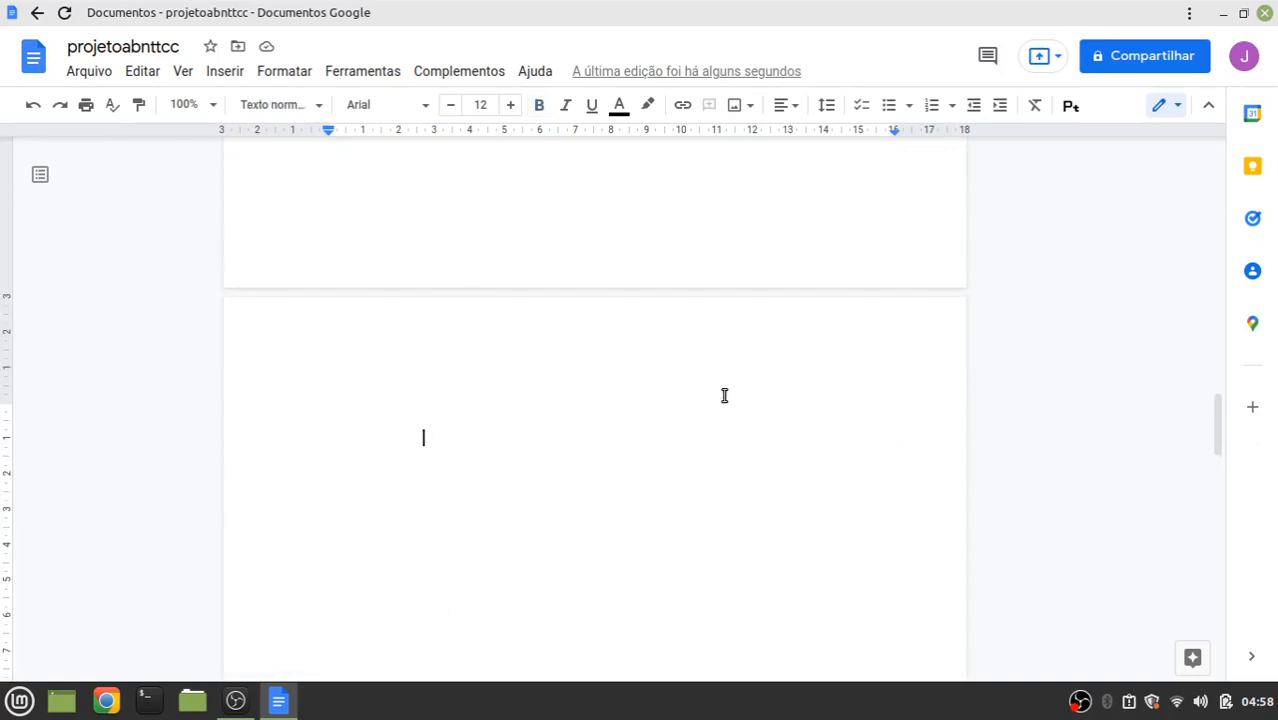
{"action": "scroll", "coordinate": [631, 503], "scroll_direction": "down", "scroll_amount": 8}
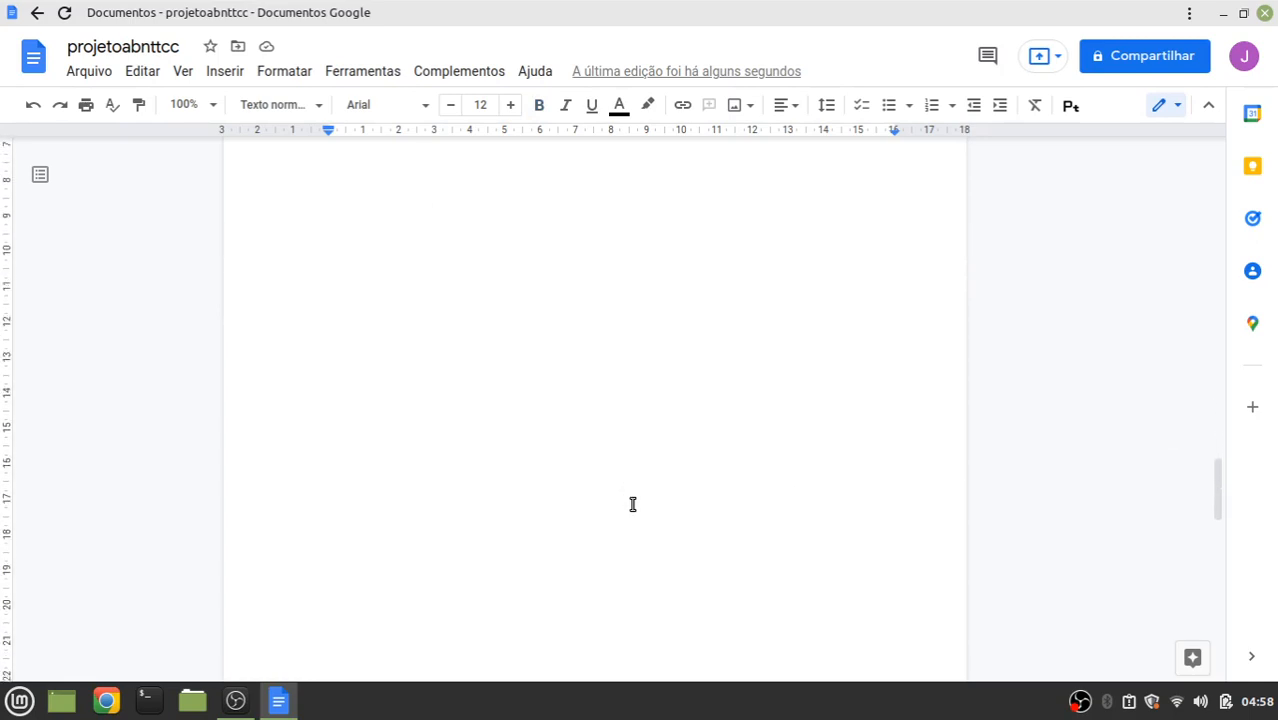
{"action": "scroll", "coordinate": [630, 512], "scroll_direction": "down", "scroll_amount": 2}
{"action": "left_click", "coordinate": [770, 508]}
{"action": "scroll", "coordinate": [853, 496], "scroll_direction": "down", "scroll_amount": 5}
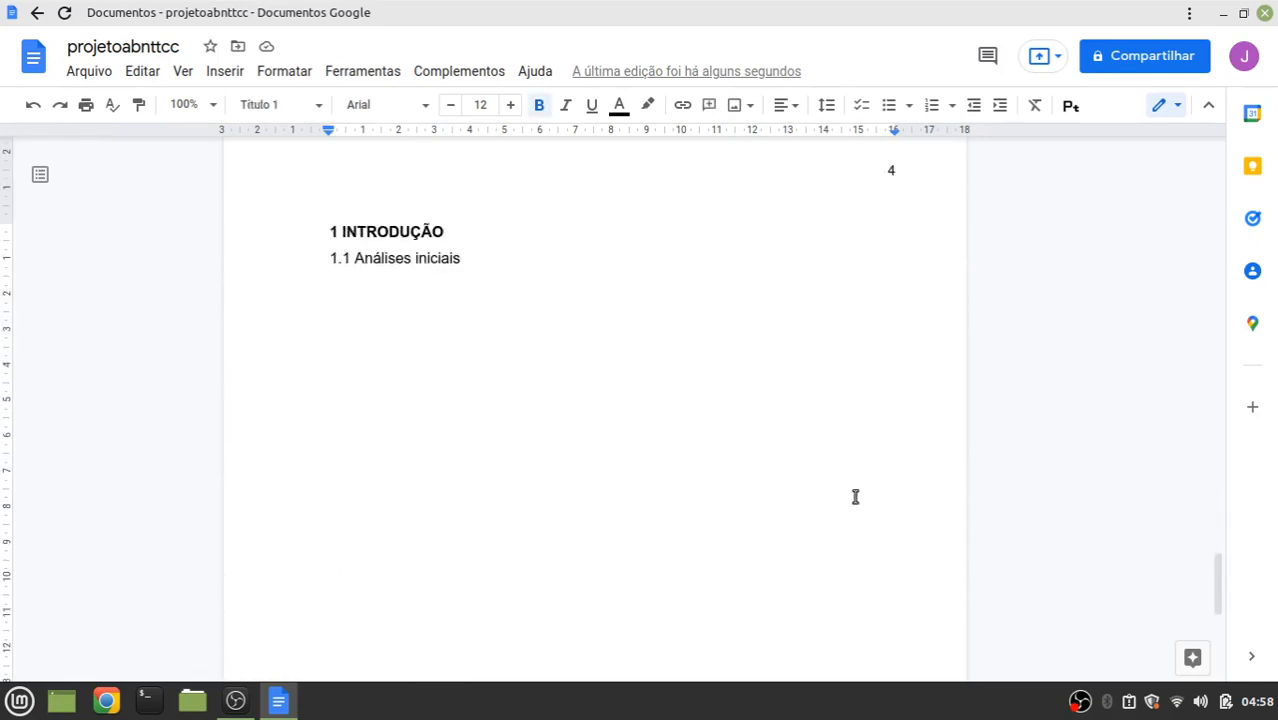
{"action": "scroll", "coordinate": [854, 501], "scroll_direction": "down", "scroll_amount": 3}
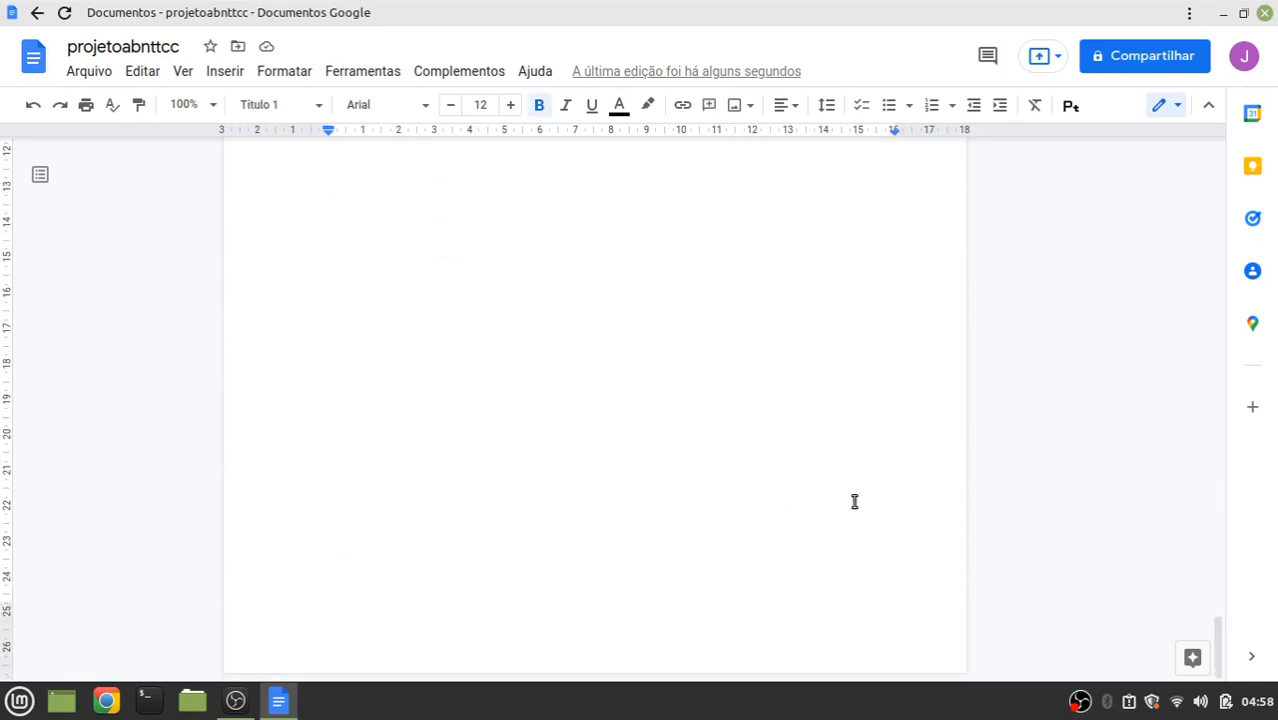
{"action": "scroll", "coordinate": [572, 541], "scroll_direction": "up", "scroll_amount": 8}
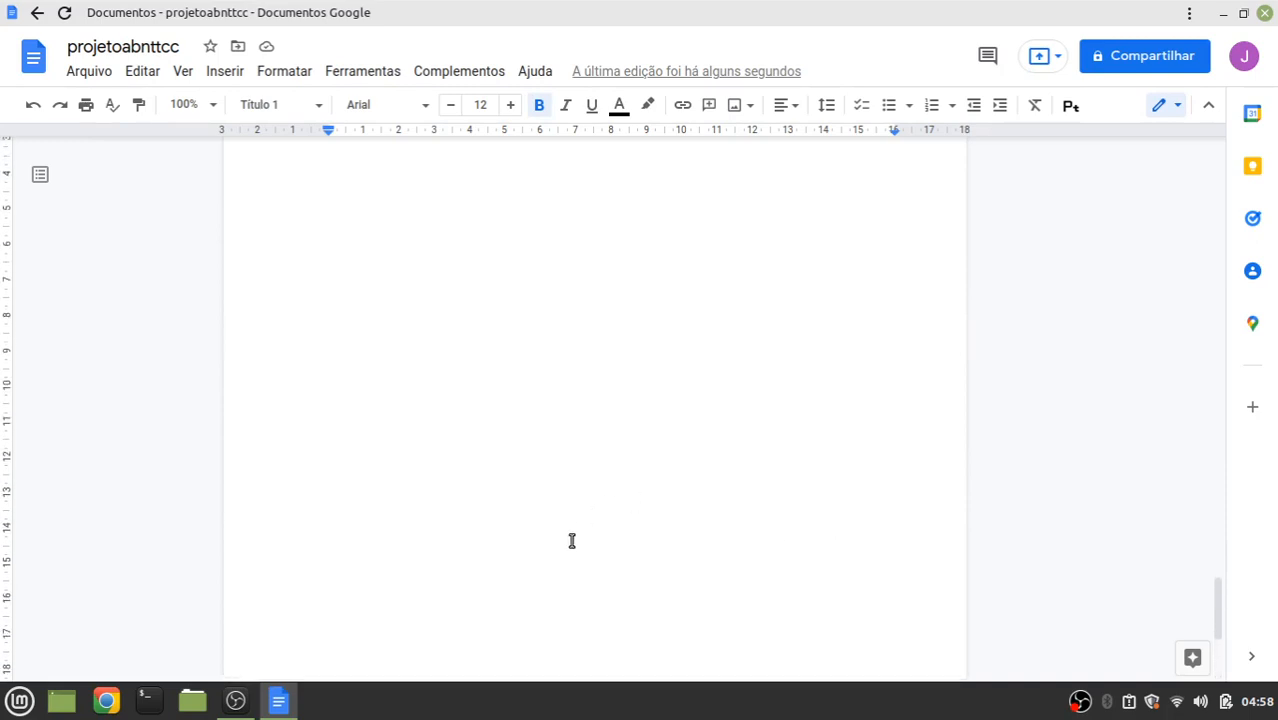
{"action": "scroll", "coordinate": [594, 380], "scroll_direction": "up", "scroll_amount": 2}
{"action": "scroll", "coordinate": [610, 419], "scroll_direction": "down", "scroll_amount": 8}
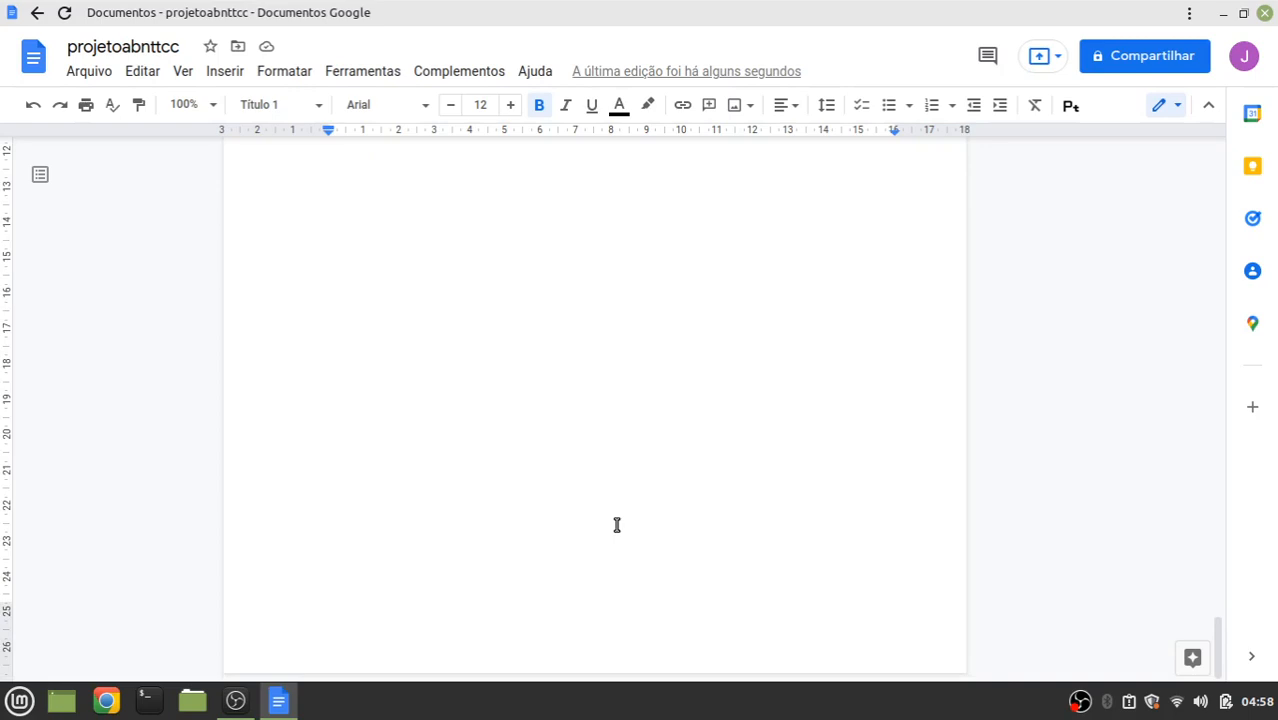
{"action": "key", "text": "BackSpace"}
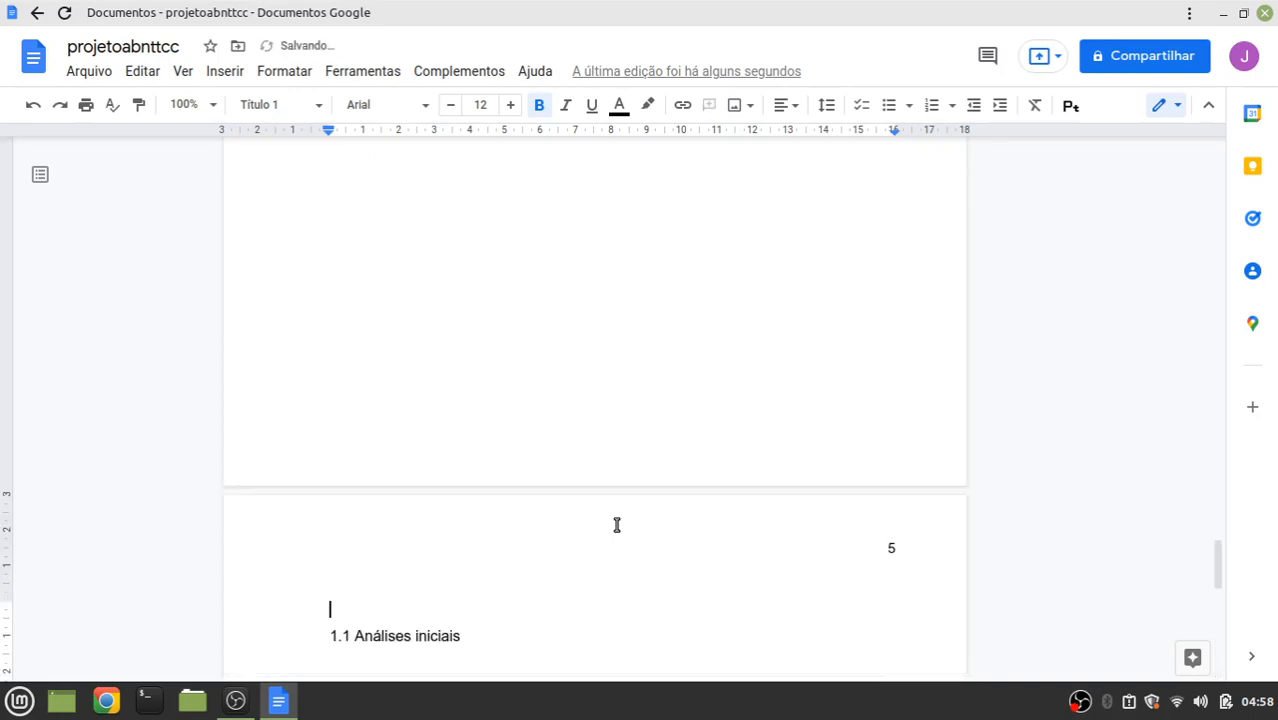
{"action": "scroll", "coordinate": [499, 459], "scroll_direction": "up", "scroll_amount": 8}
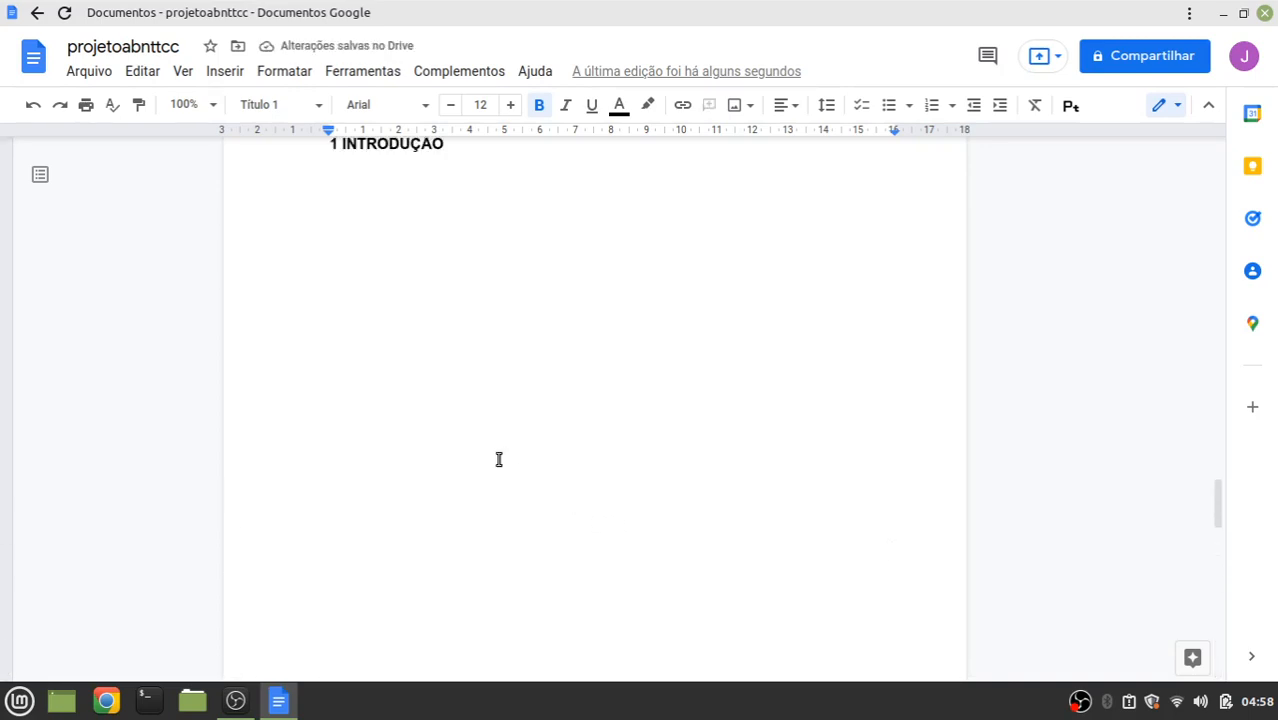
{"action": "scroll", "coordinate": [462, 403], "scroll_direction": "down", "scroll_amount": 9}
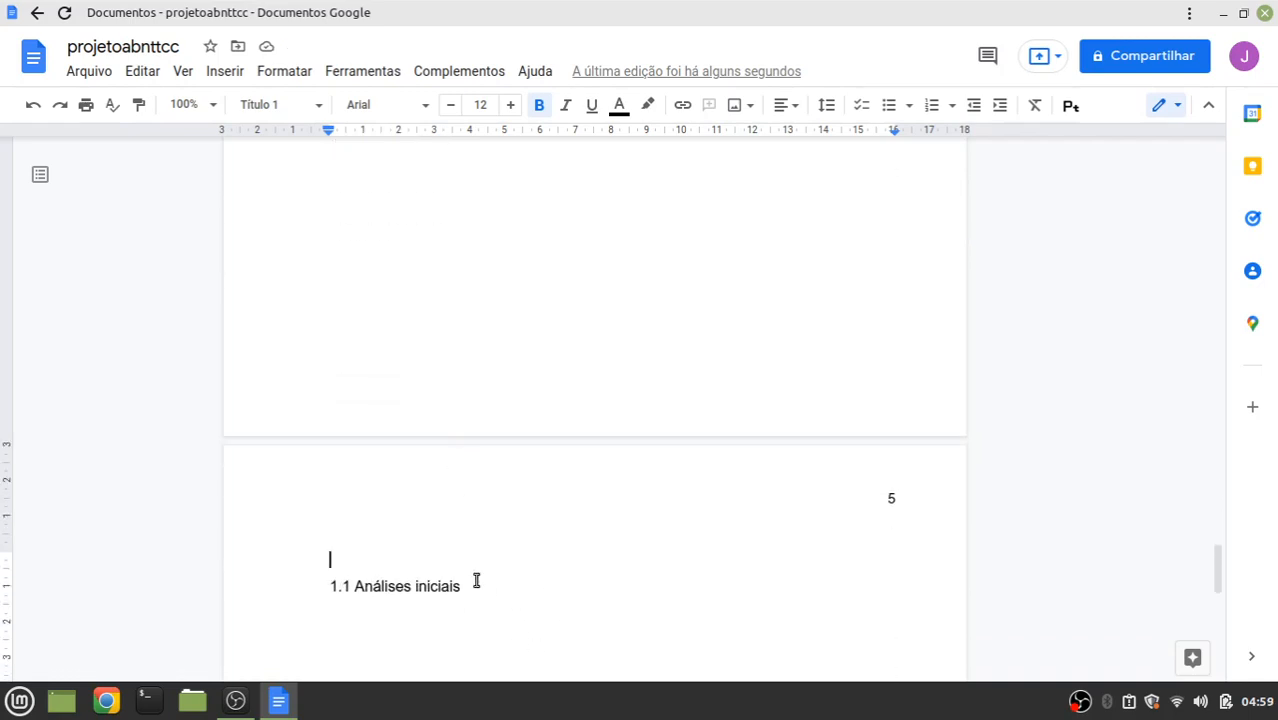
{"action": "scroll", "coordinate": [562, 320], "scroll_direction": "up", "scroll_amount": 10}
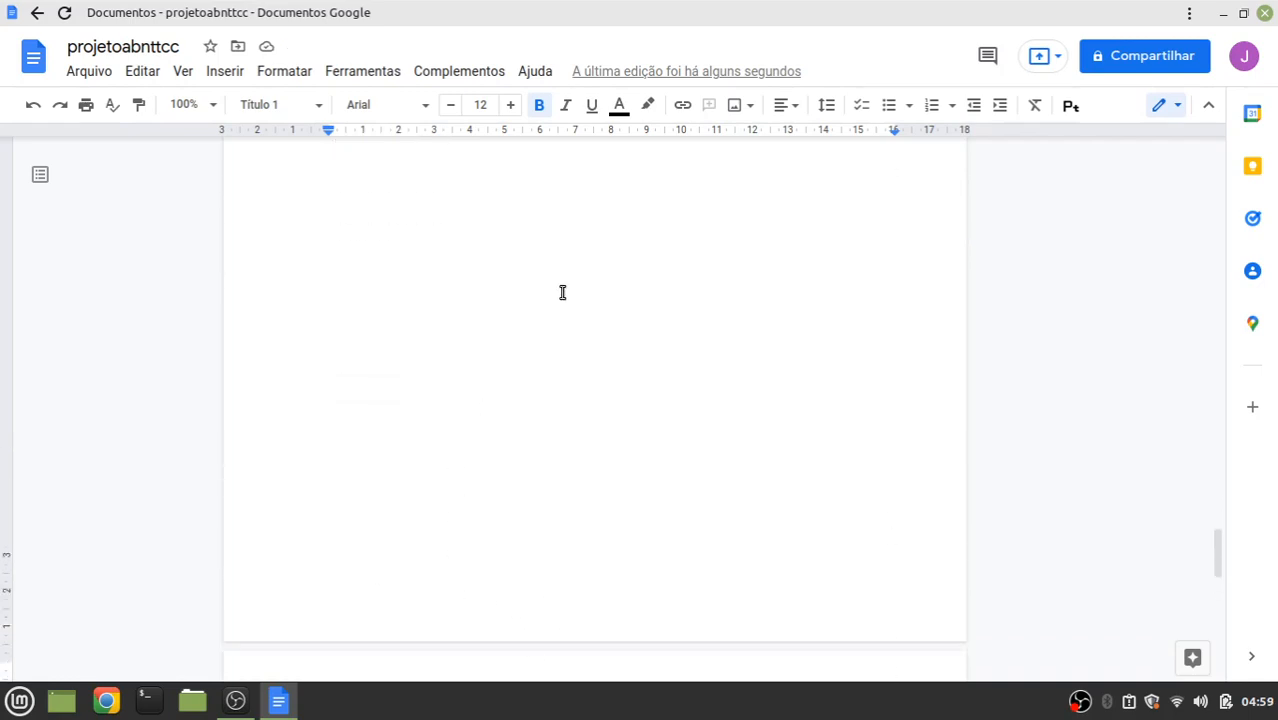
{"action": "left_click", "coordinate": [33, 104]}
{"action": "left_click", "coordinate": [470, 269]}
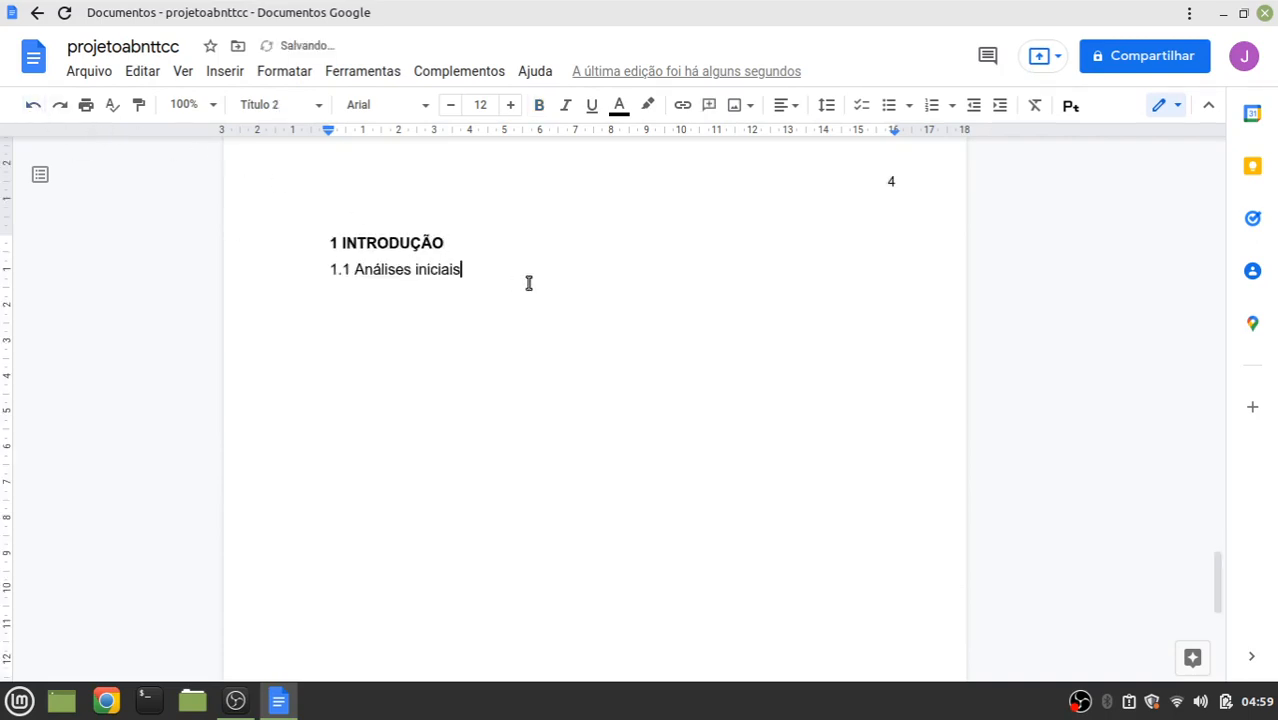
{"action": "scroll", "coordinate": [580, 410], "scroll_direction": "down", "scroll_amount": 5}
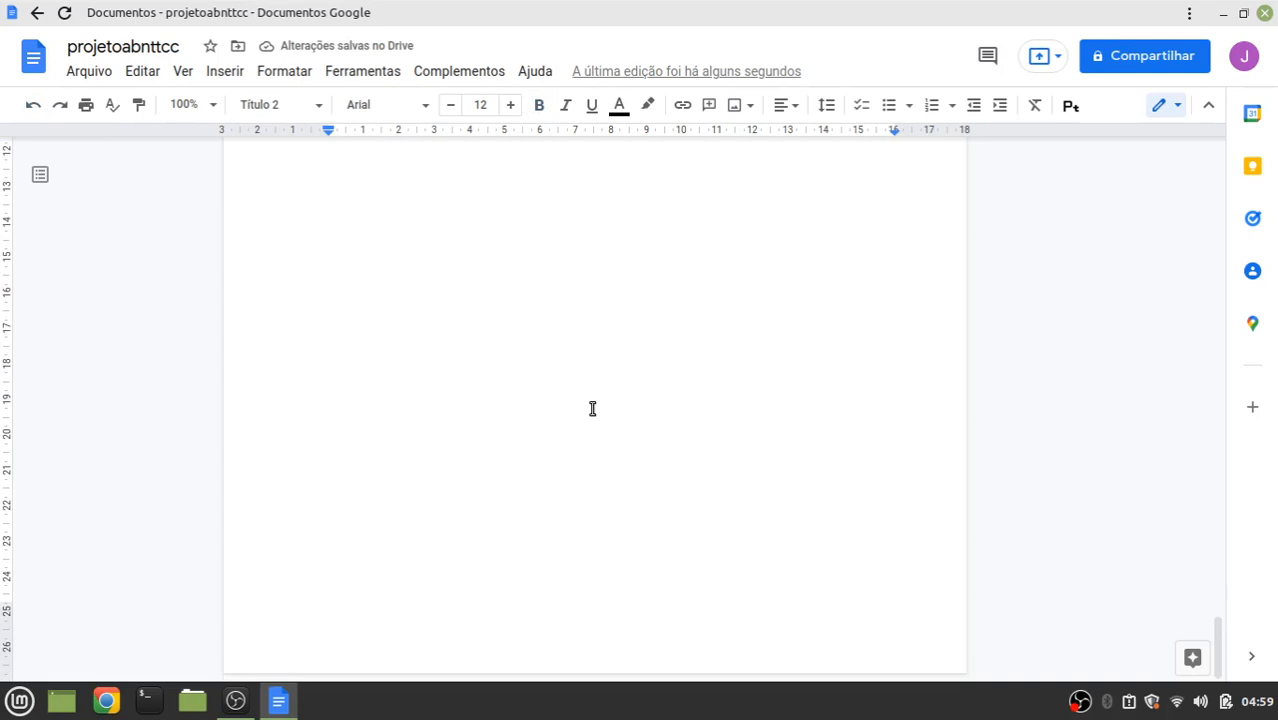
Start page 5 with the heading text '2 EXPLICAÇÕES INICIAIS'
{"action": "key", "text": "Return"}
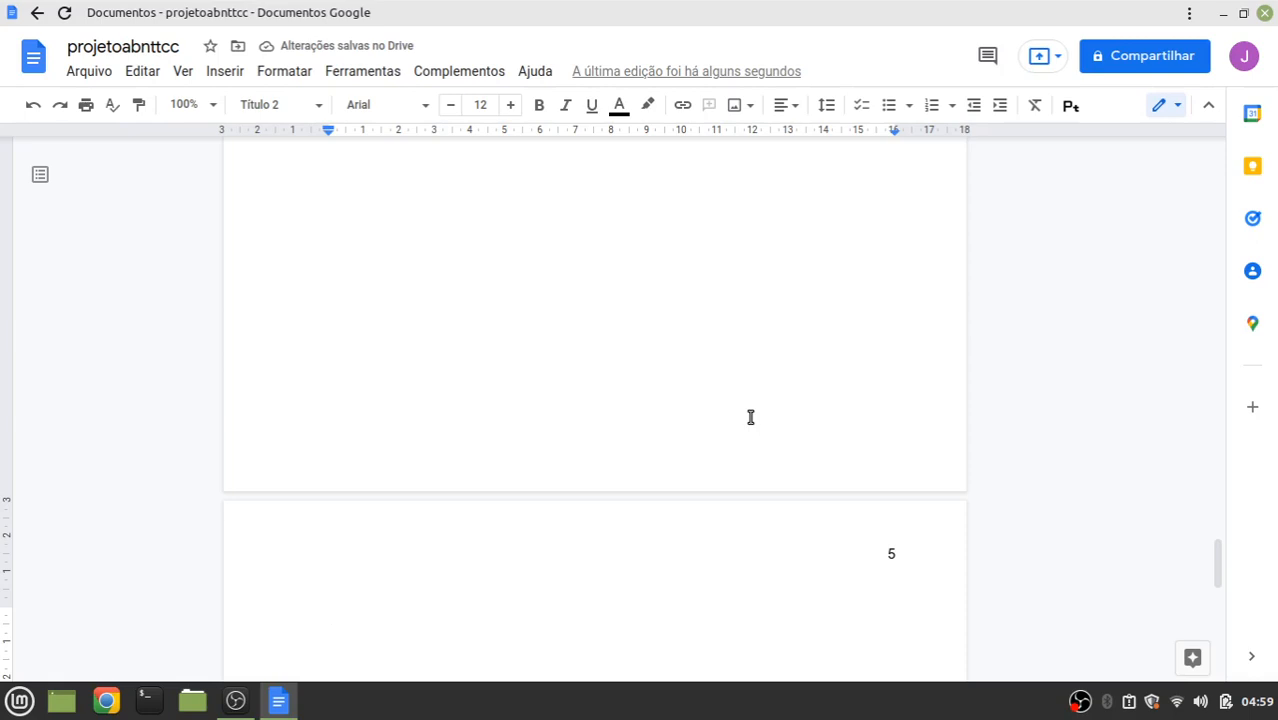
{"action": "type", "text": "2"}
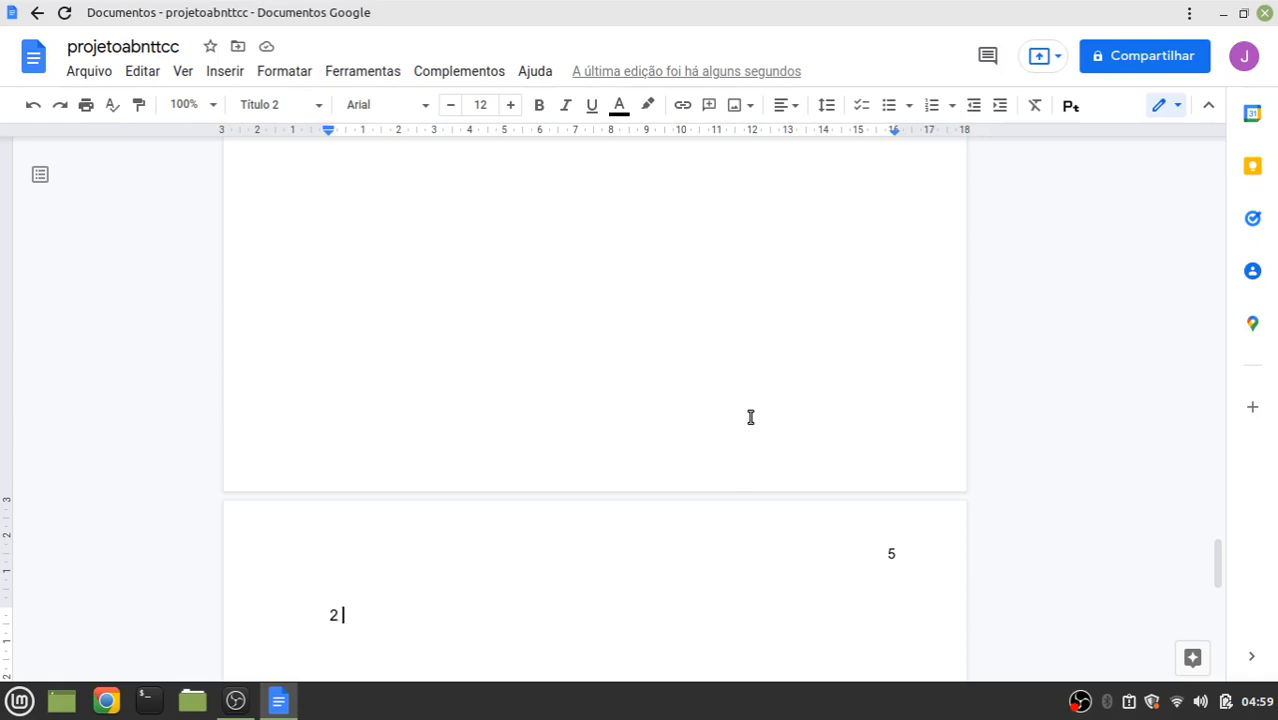
{"action": "type", "text": "EXPLICAÇÕE"}
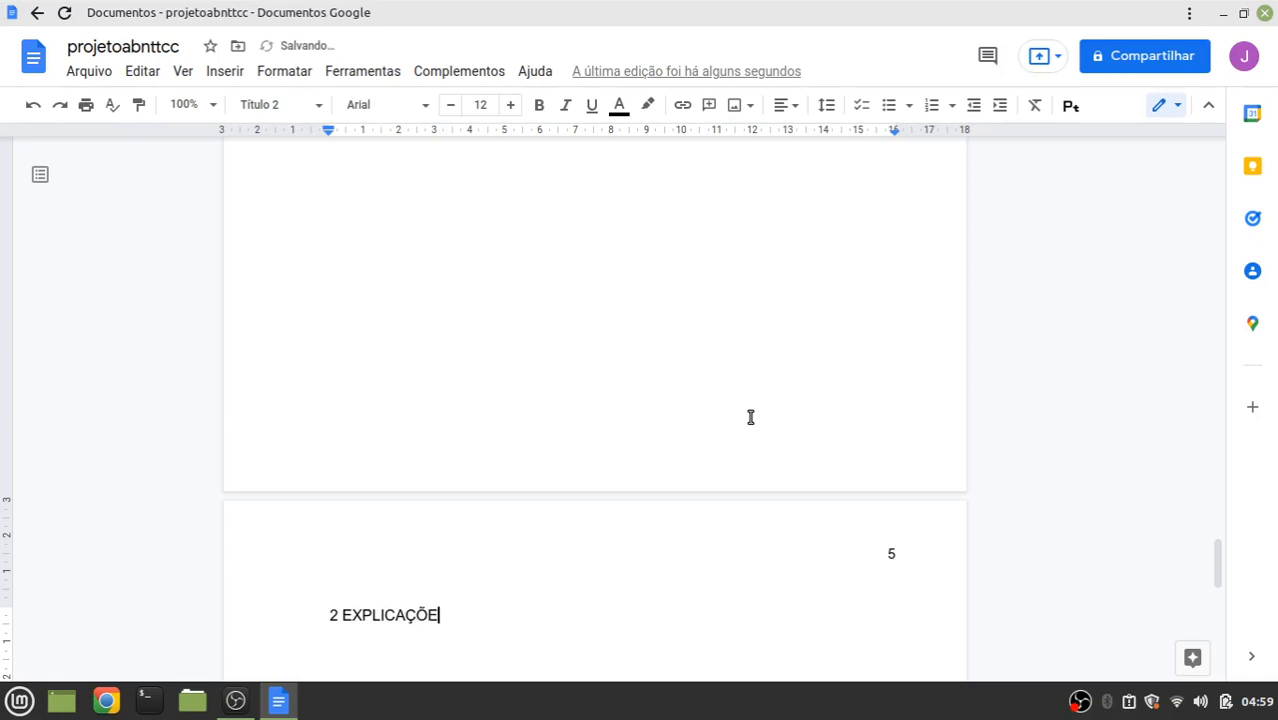
{"action": "type", "text": "S INICIAIS"}
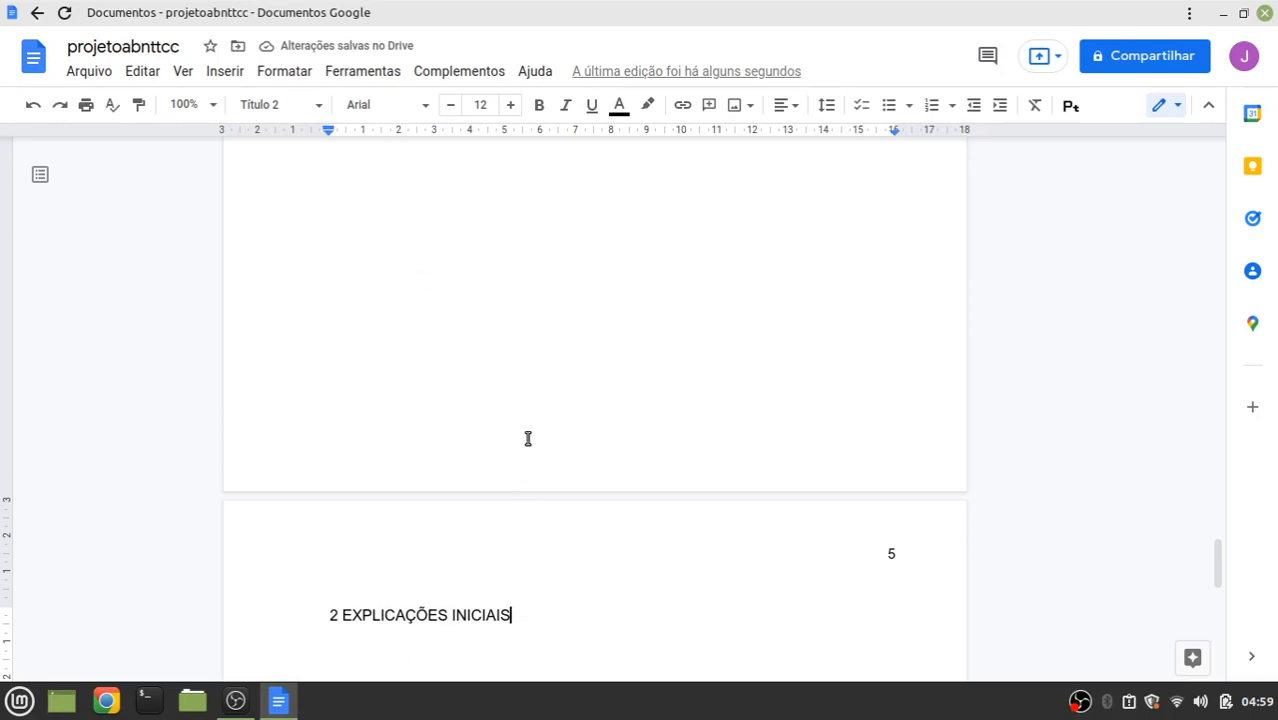
Apply the Título 1 style to '2 EXPLICAÇÕES INICIAIS'
{"action": "left_click_drag", "start_coordinate": [526, 616], "coordinate": [277, 616]}
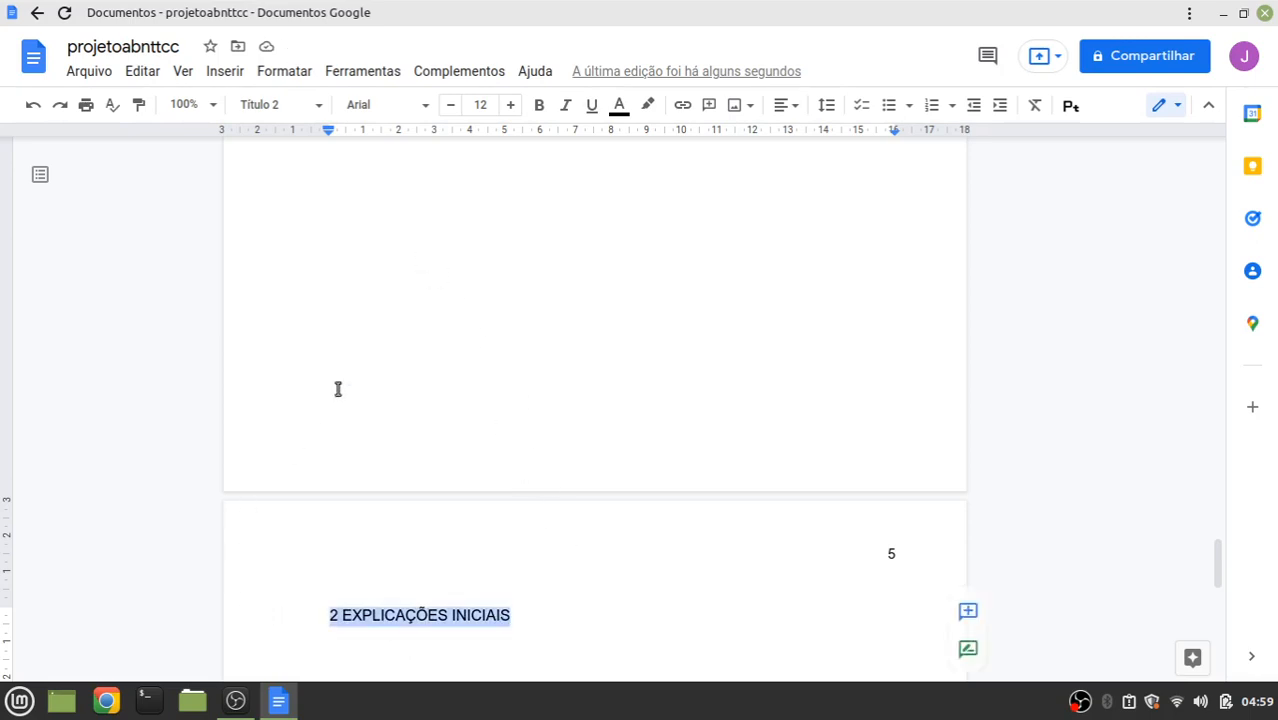
{"action": "left_click", "coordinate": [276, 78]}
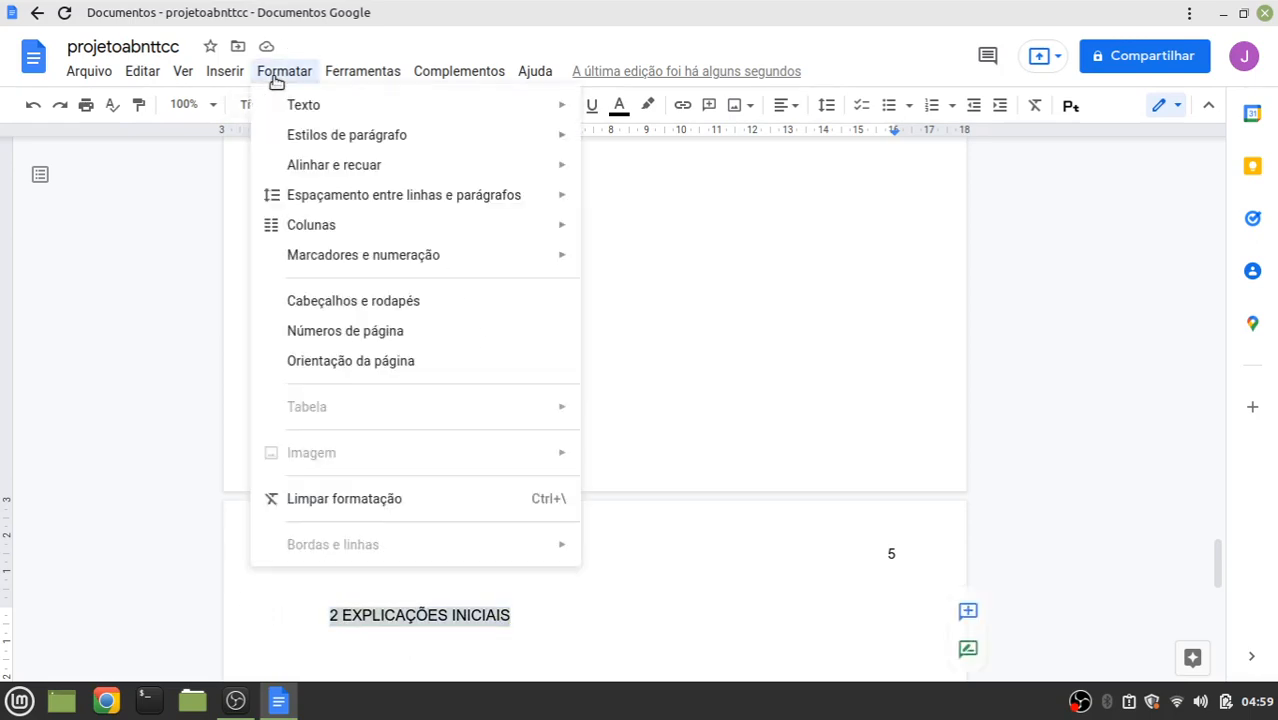
{"action": "mouse_move", "coordinate": [379, 140]}
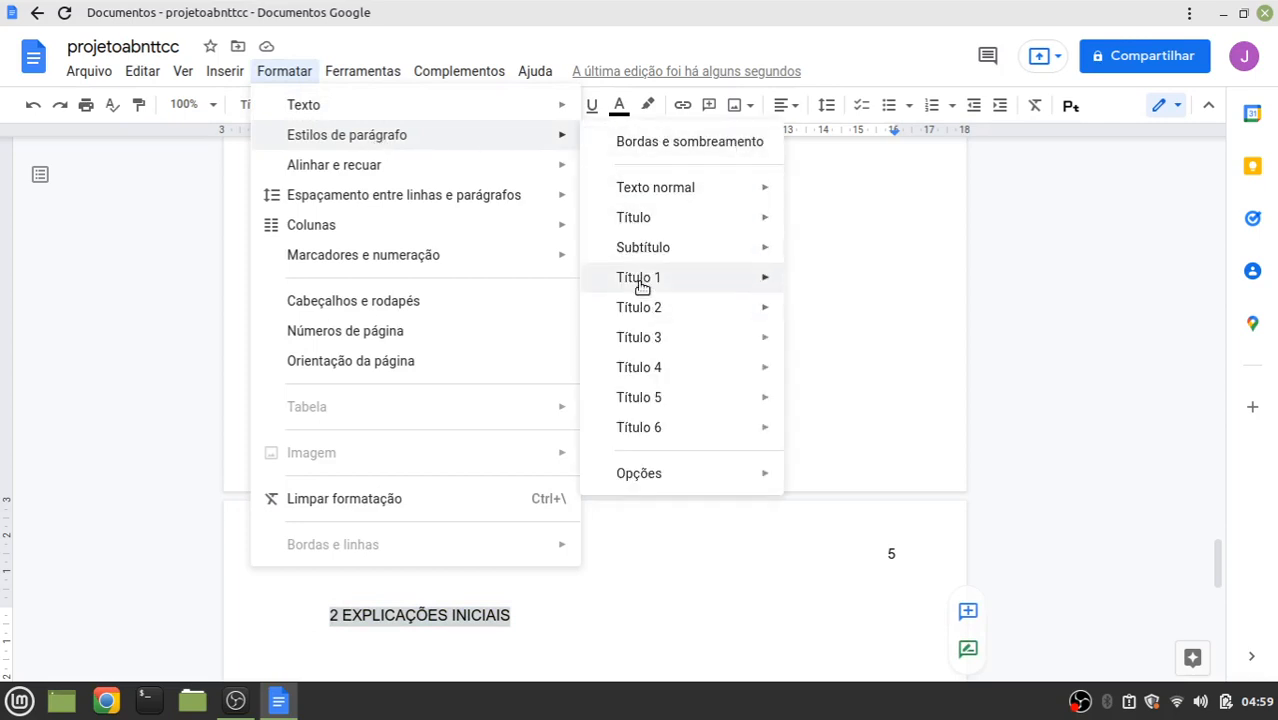
{"action": "mouse_move", "coordinate": [662, 283]}
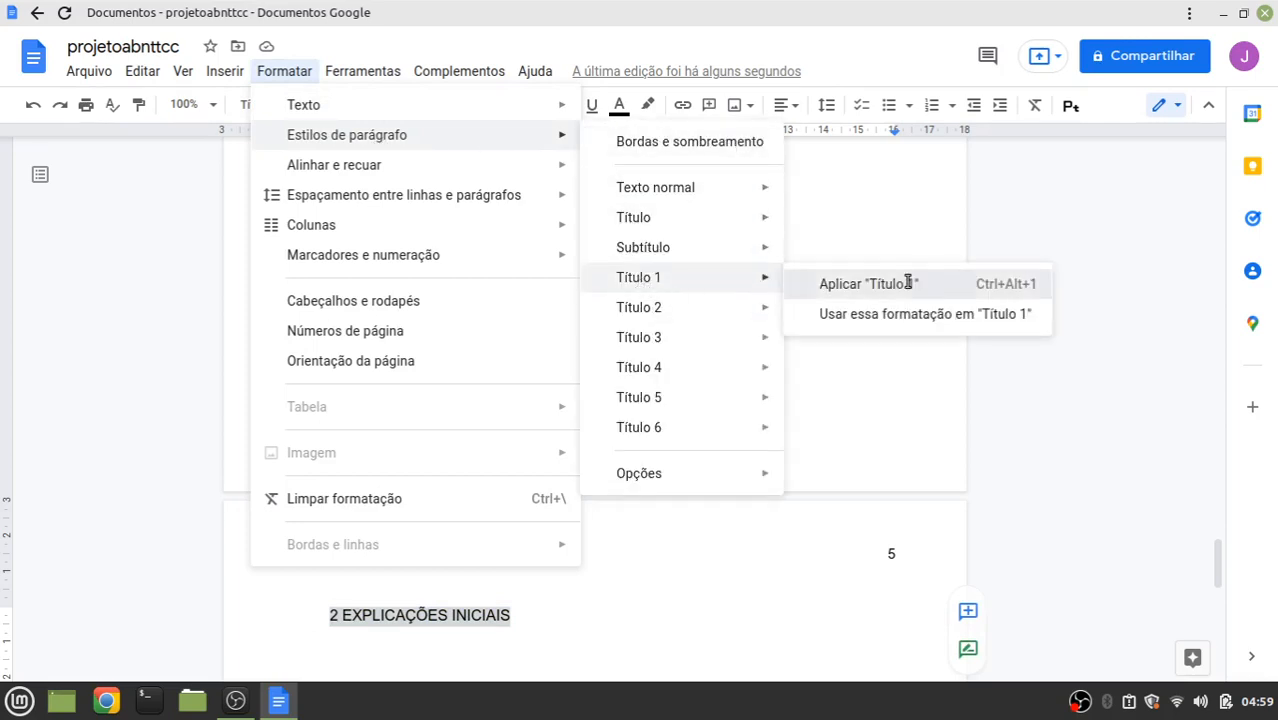
{"action": "left_click", "coordinate": [866, 284]}
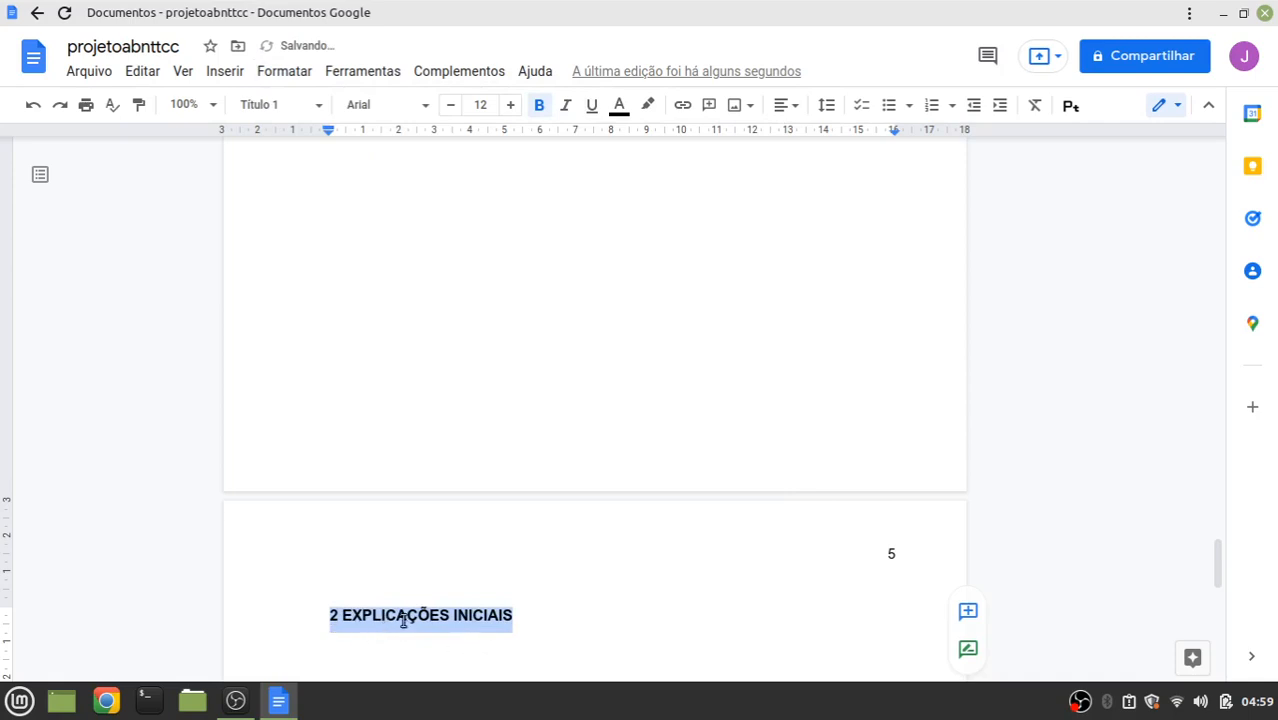
{"action": "left_click", "coordinate": [557, 607]}
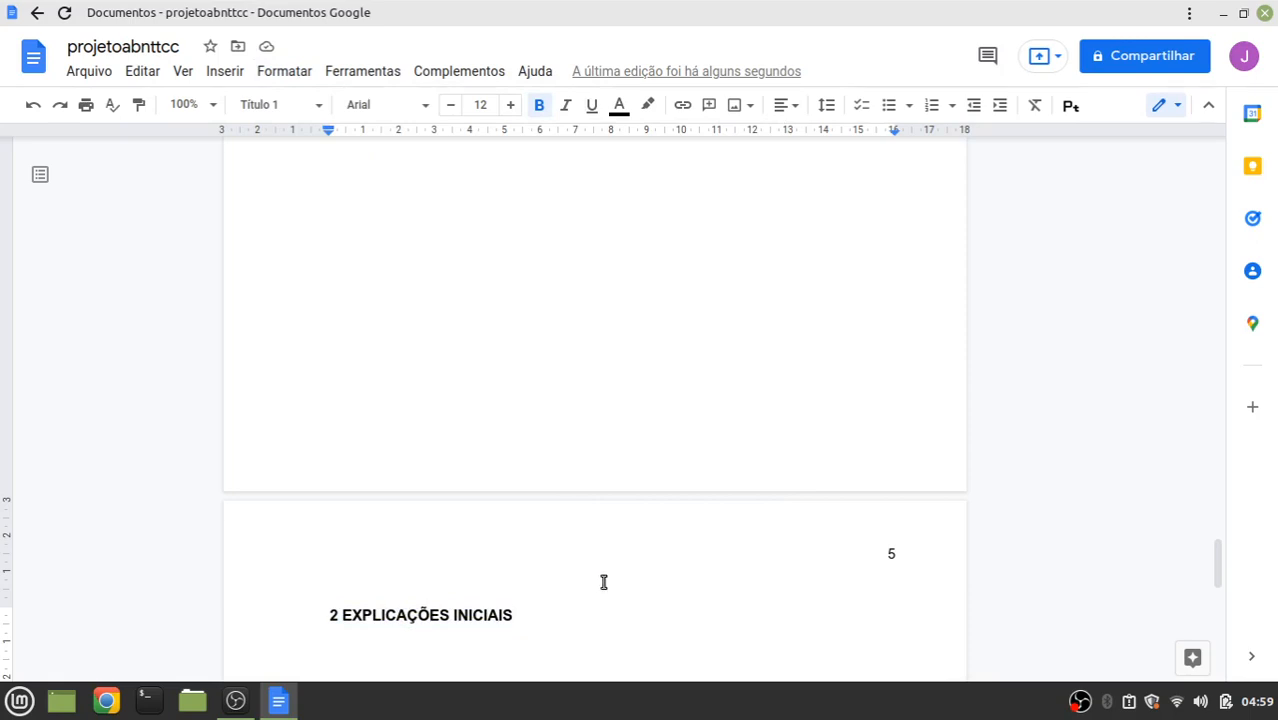
Add the line '2.1 Versões do aplicativo' below the chapter heading
{"action": "key", "text": "Return"}
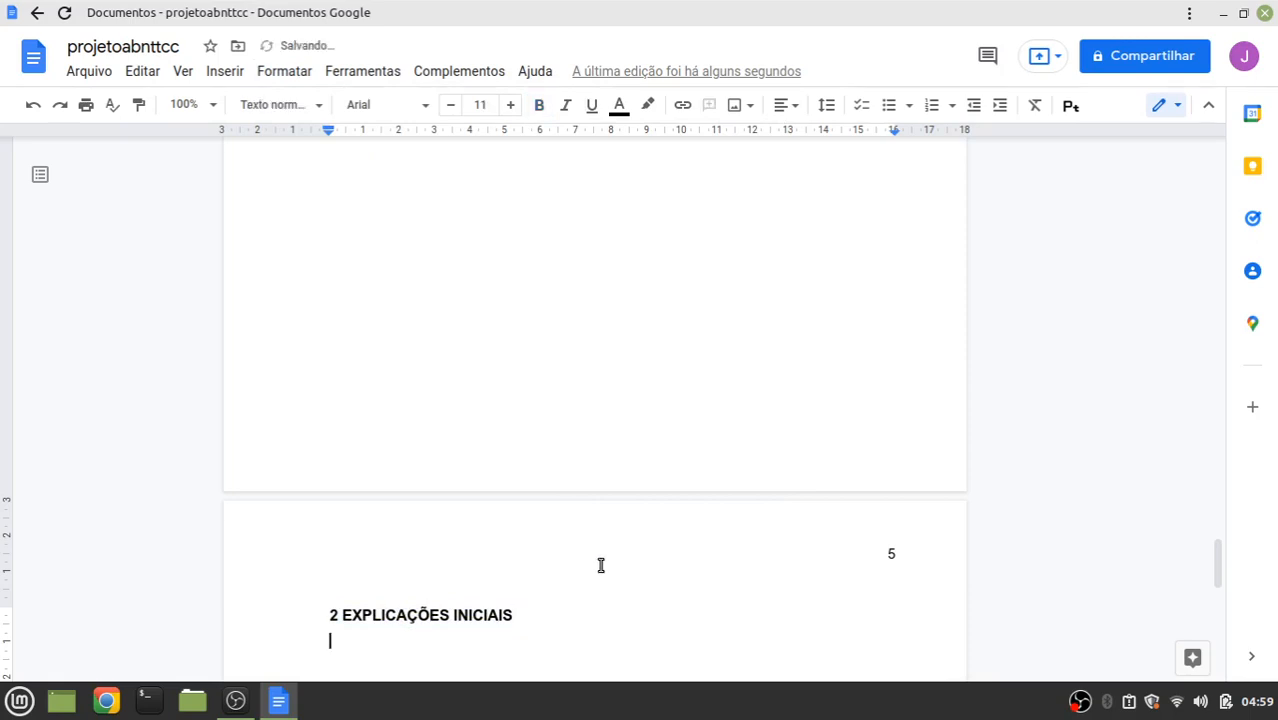
{"action": "type", "text": "2.1 Versões do a"}
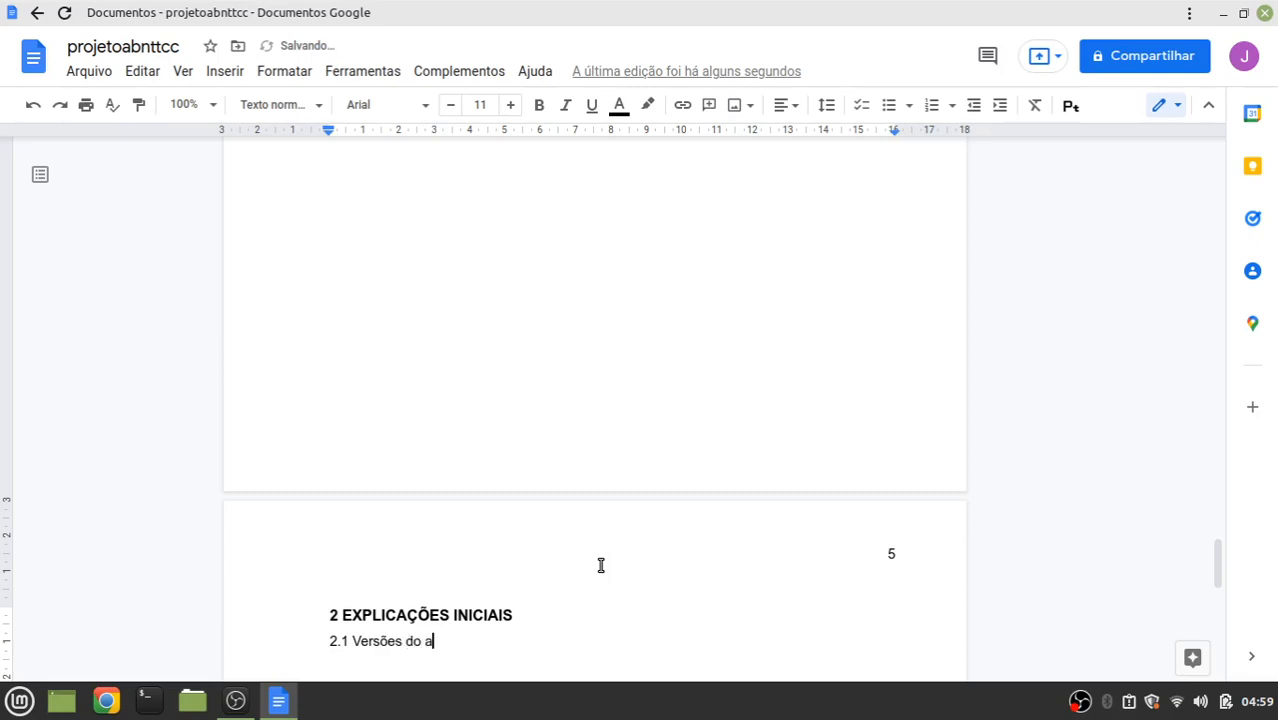
{"action": "type", "text": "plicativo"}
Apply the Título 2 style to '2.1 Versões do aplicativo'
{"action": "left_click_drag", "start_coordinate": [490, 641], "coordinate": [328, 637]}
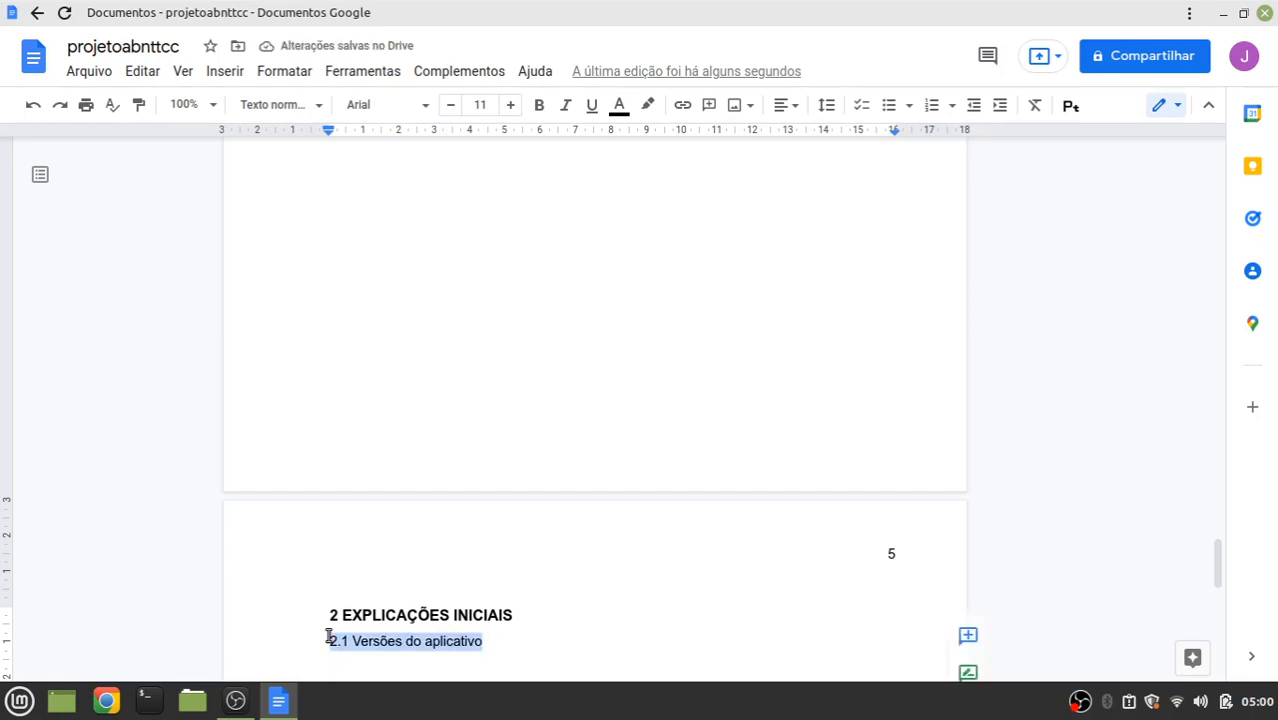
{"action": "left_click", "coordinate": [298, 74]}
{"action": "mouse_move", "coordinate": [394, 137]}
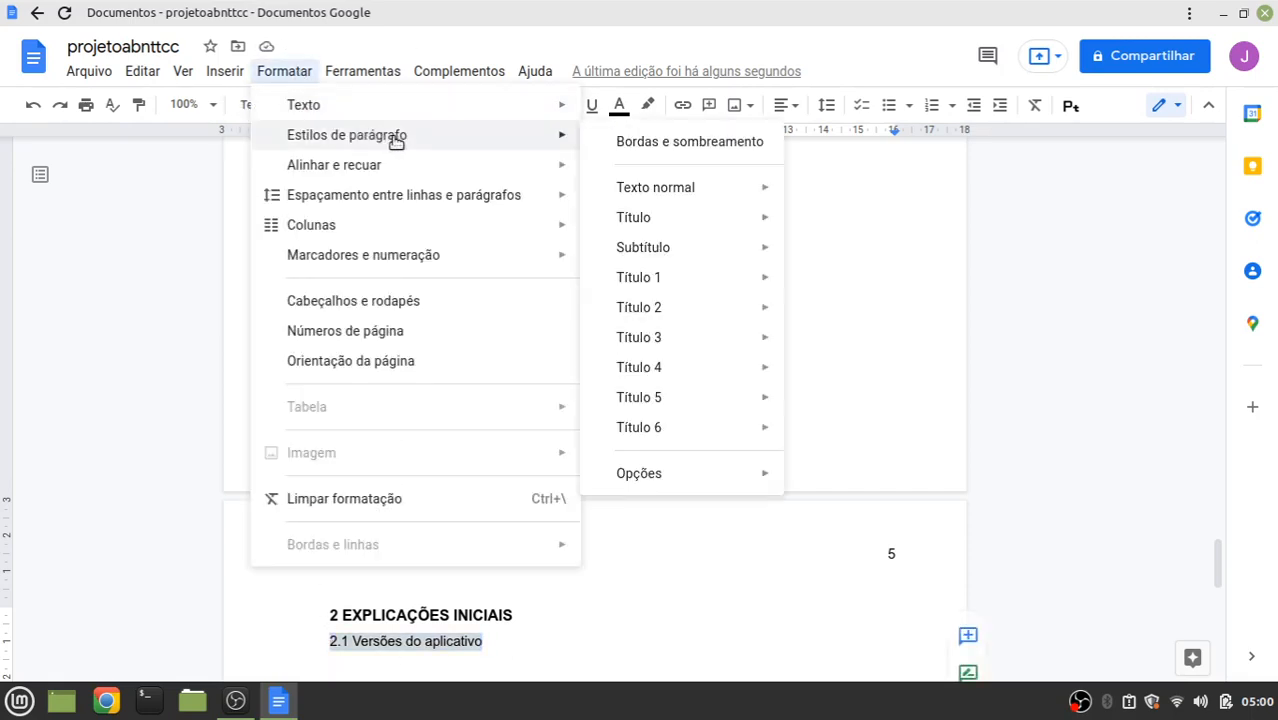
{"action": "mouse_move", "coordinate": [648, 308]}
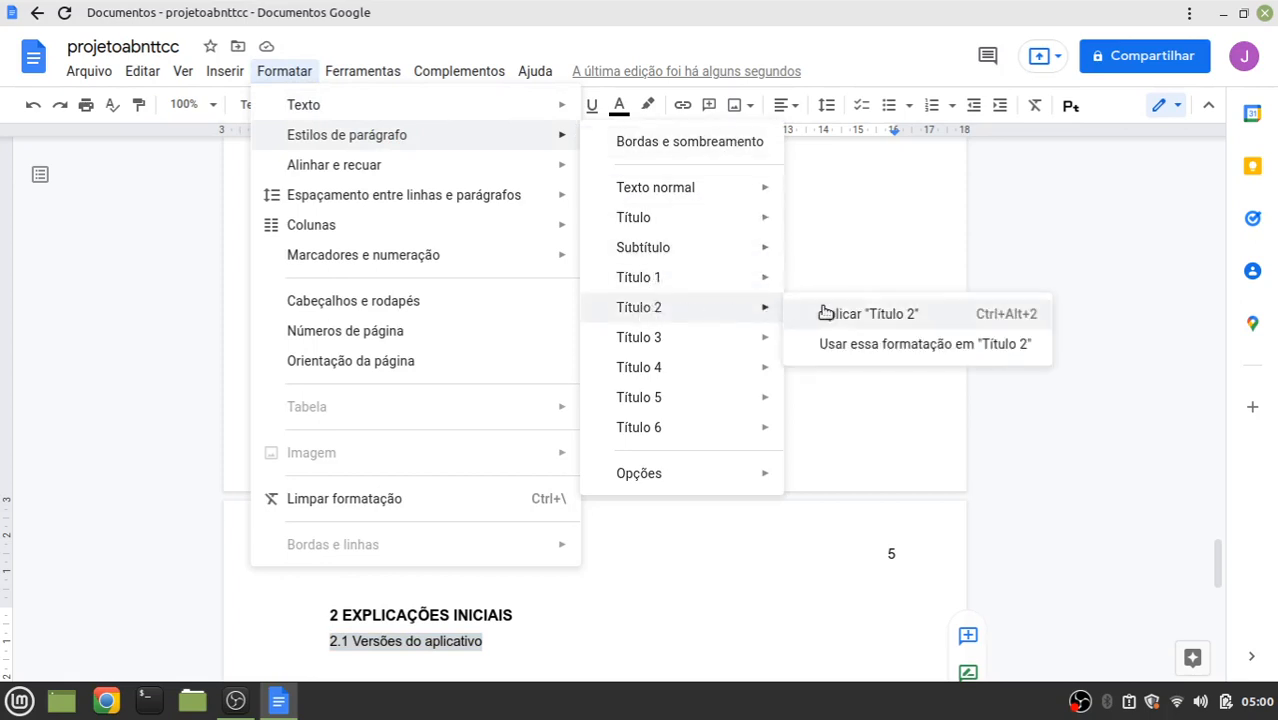
{"action": "left_click", "coordinate": [882, 316]}
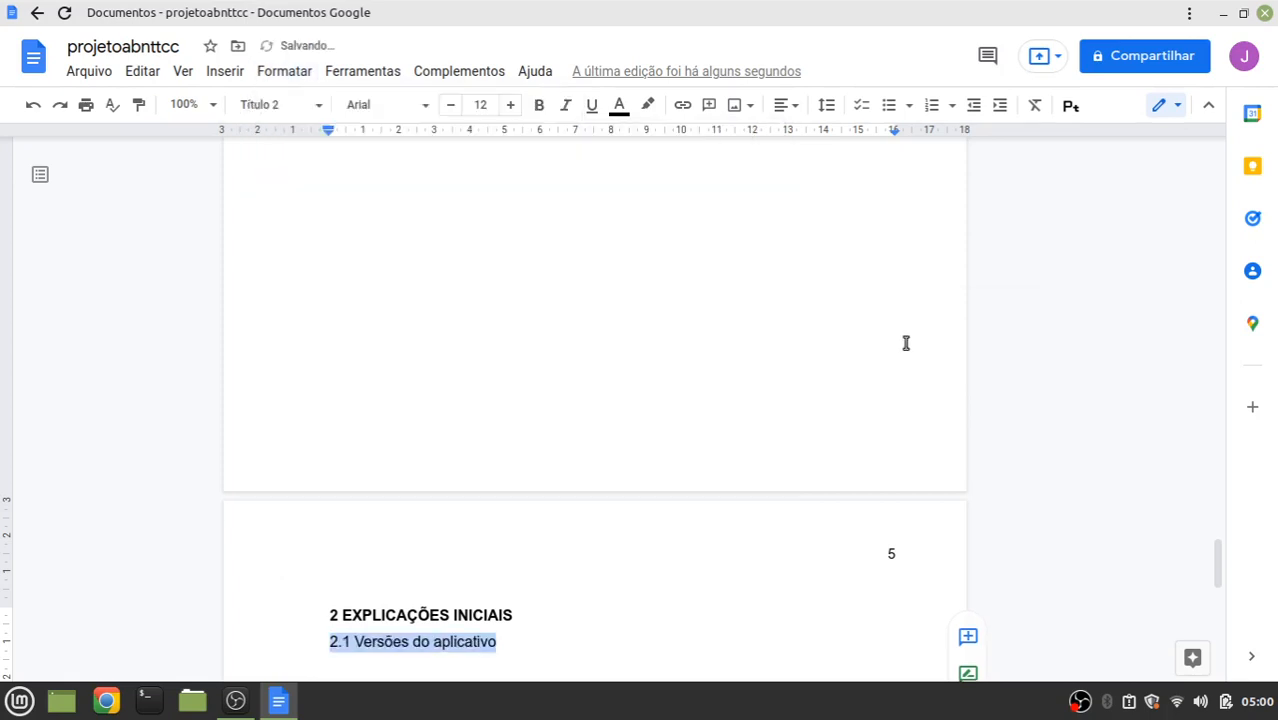
{"action": "left_click", "coordinate": [537, 641]}
{"action": "scroll", "coordinate": [573, 513], "scroll_direction": "down", "scroll_amount": 5}
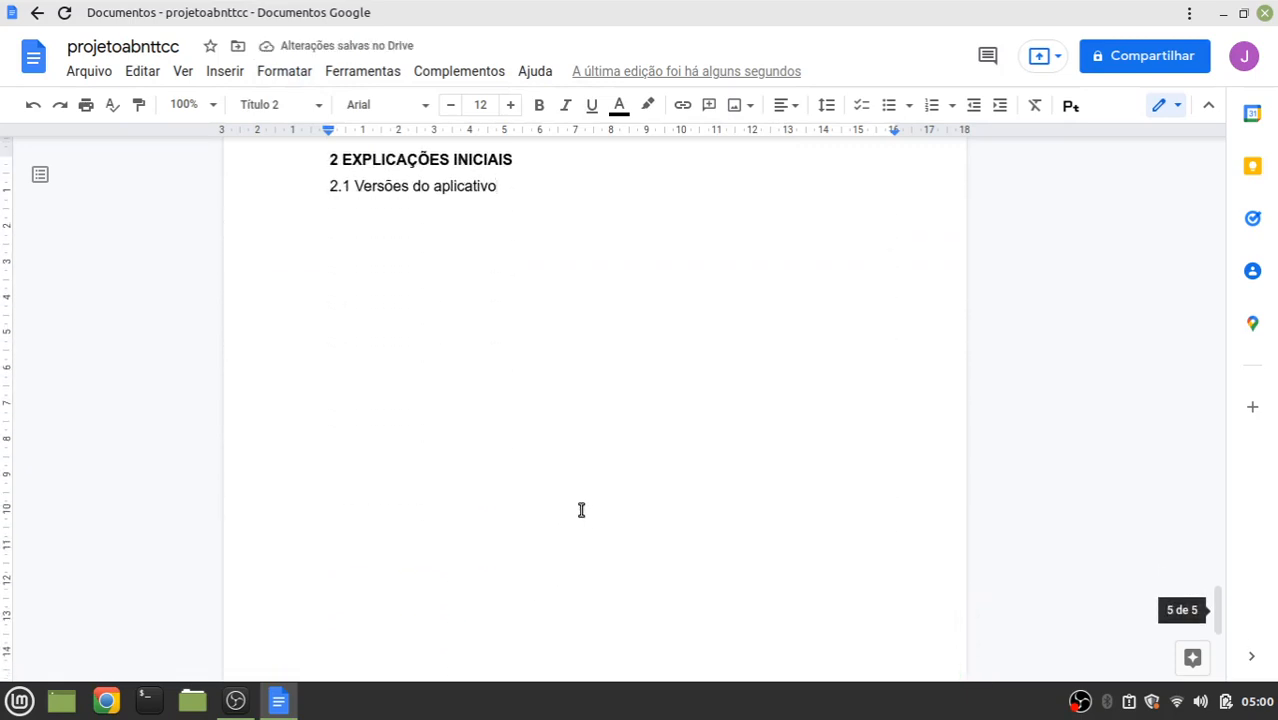
{"action": "scroll", "coordinate": [583, 506], "scroll_direction": "down", "scroll_amount": 4}
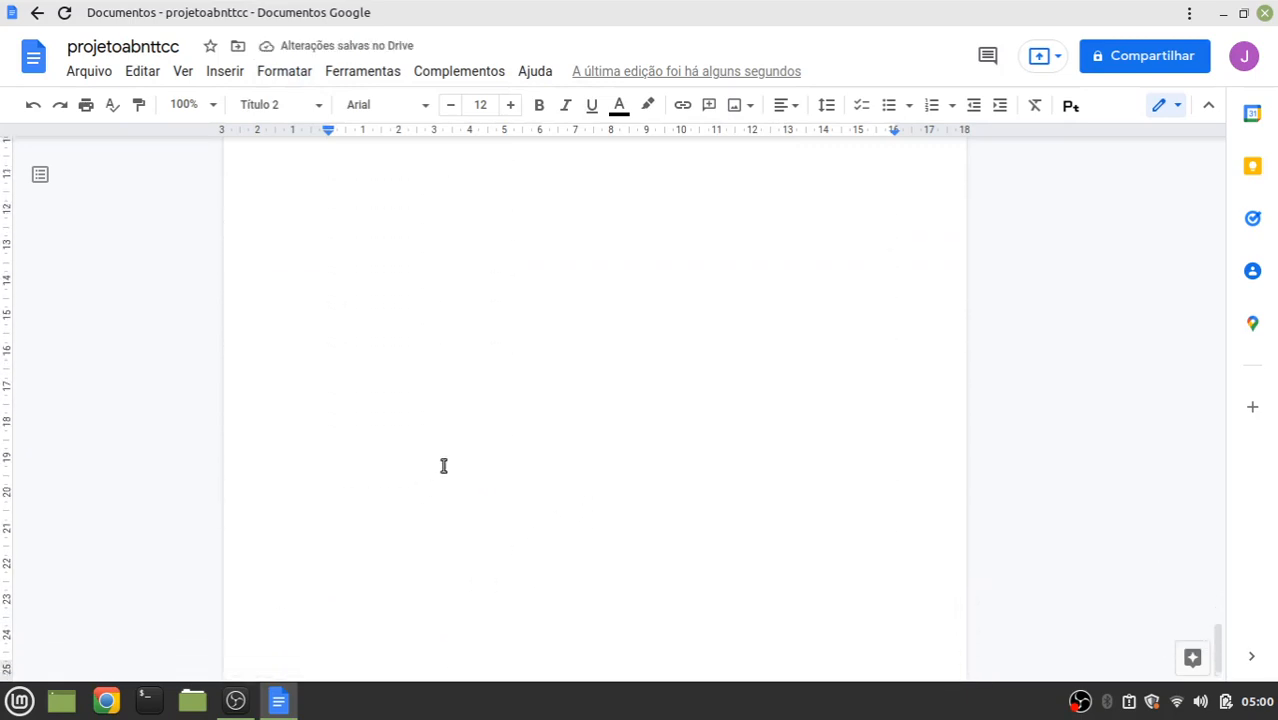
{"action": "scroll", "coordinate": [444, 465], "scroll_direction": "up", "scroll_amount": 7}
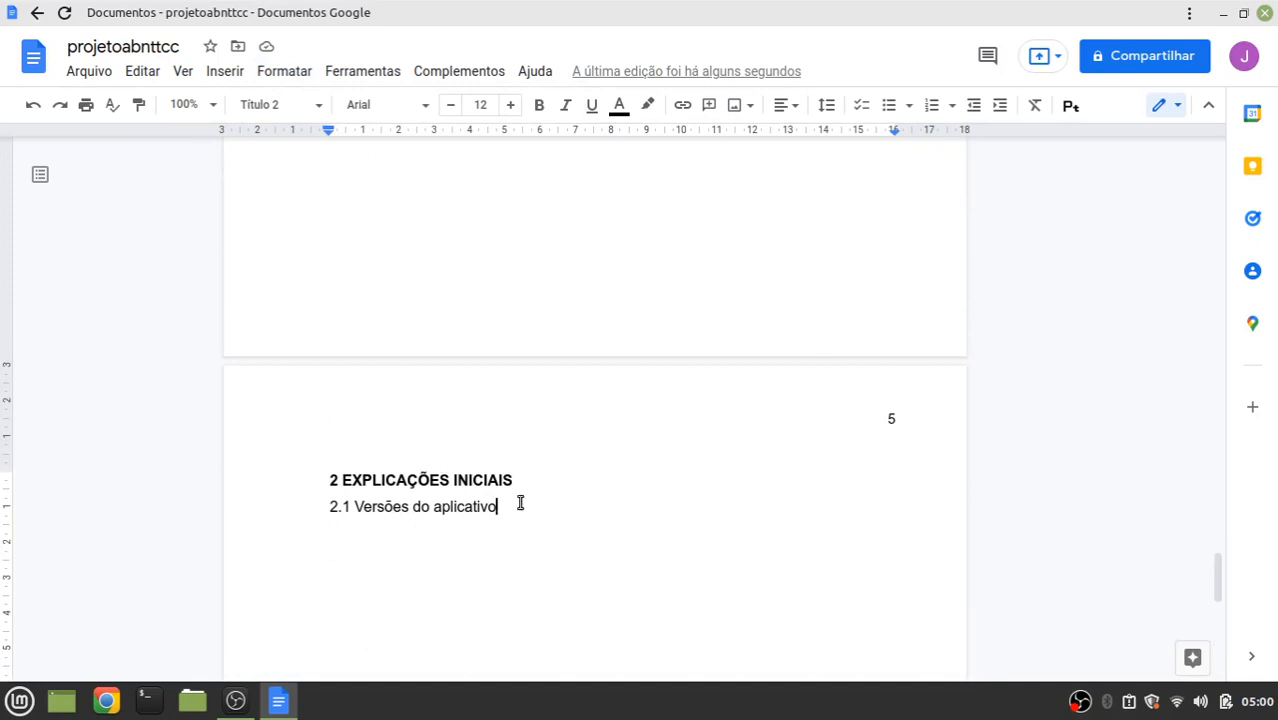
Insert a page break after section 2.1, adding a blank sixth page
{"action": "key", "text": "ctrl+Return"}
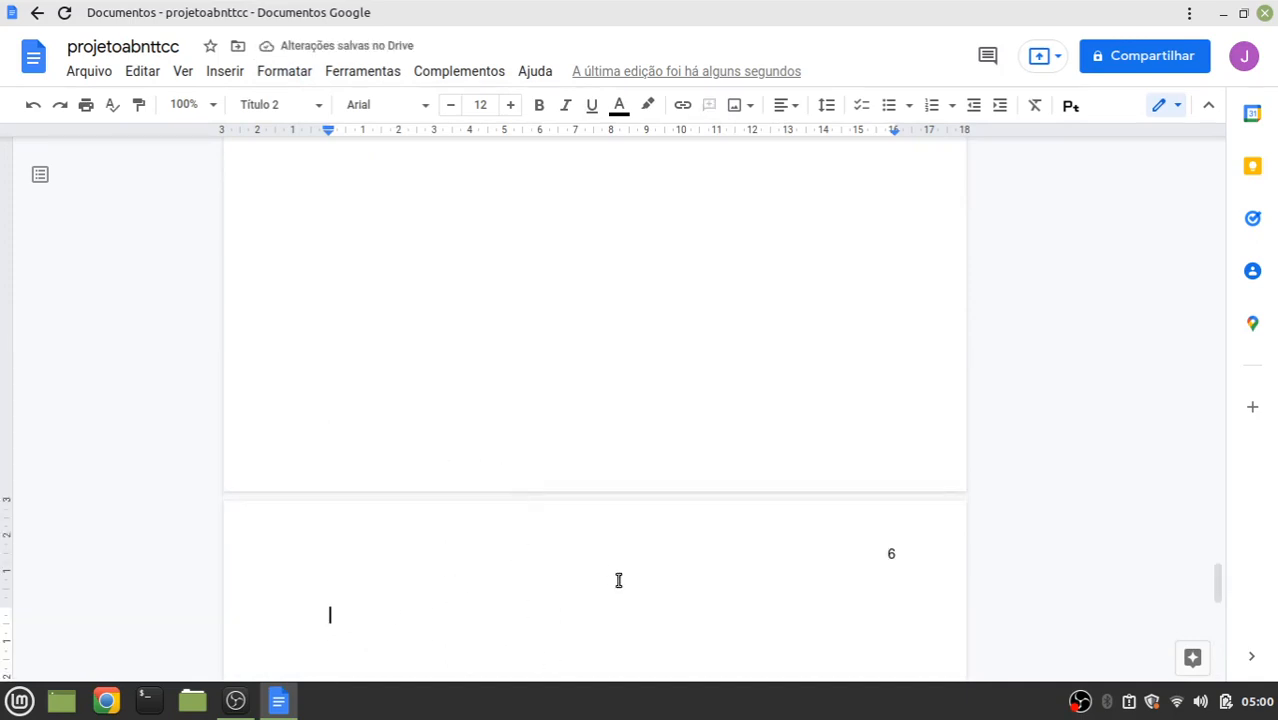
{"action": "scroll", "coordinate": [595, 418], "scroll_direction": "up", "scroll_amount": 3}
{"action": "scroll", "coordinate": [595, 418], "scroll_direction": "up", "scroll_amount": 5}
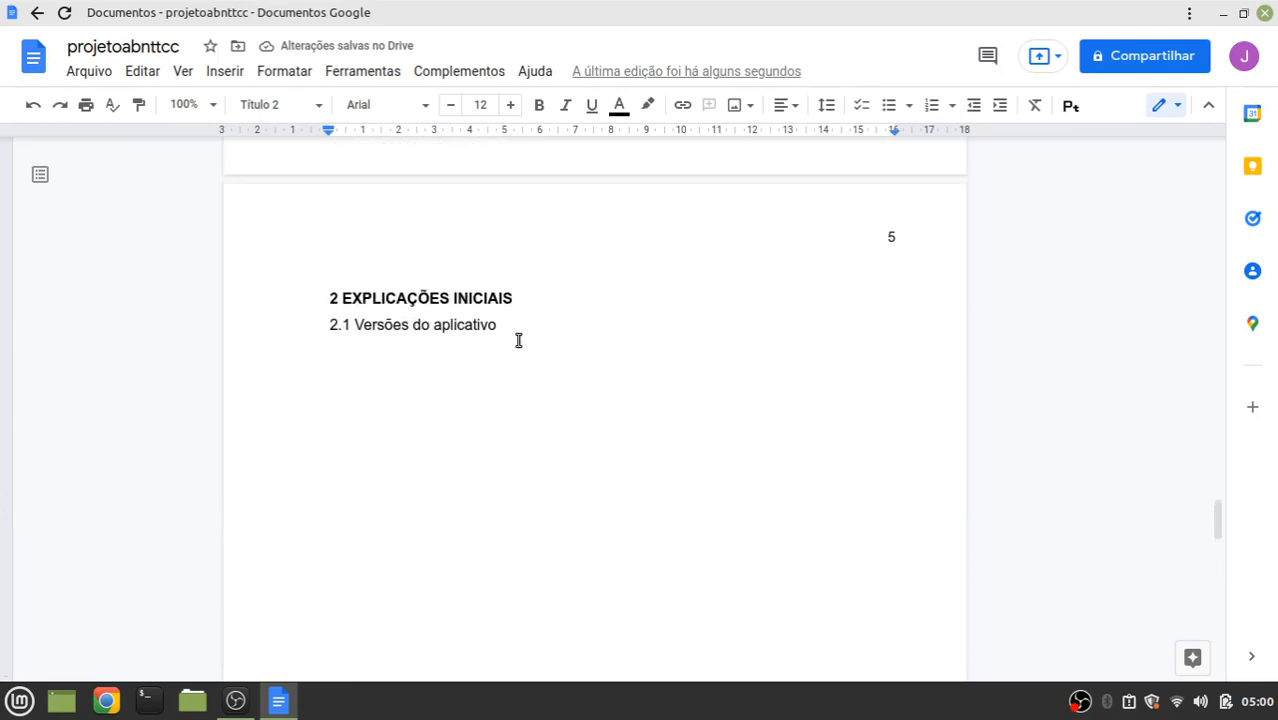
{"action": "left_click", "coordinate": [330, 253]}
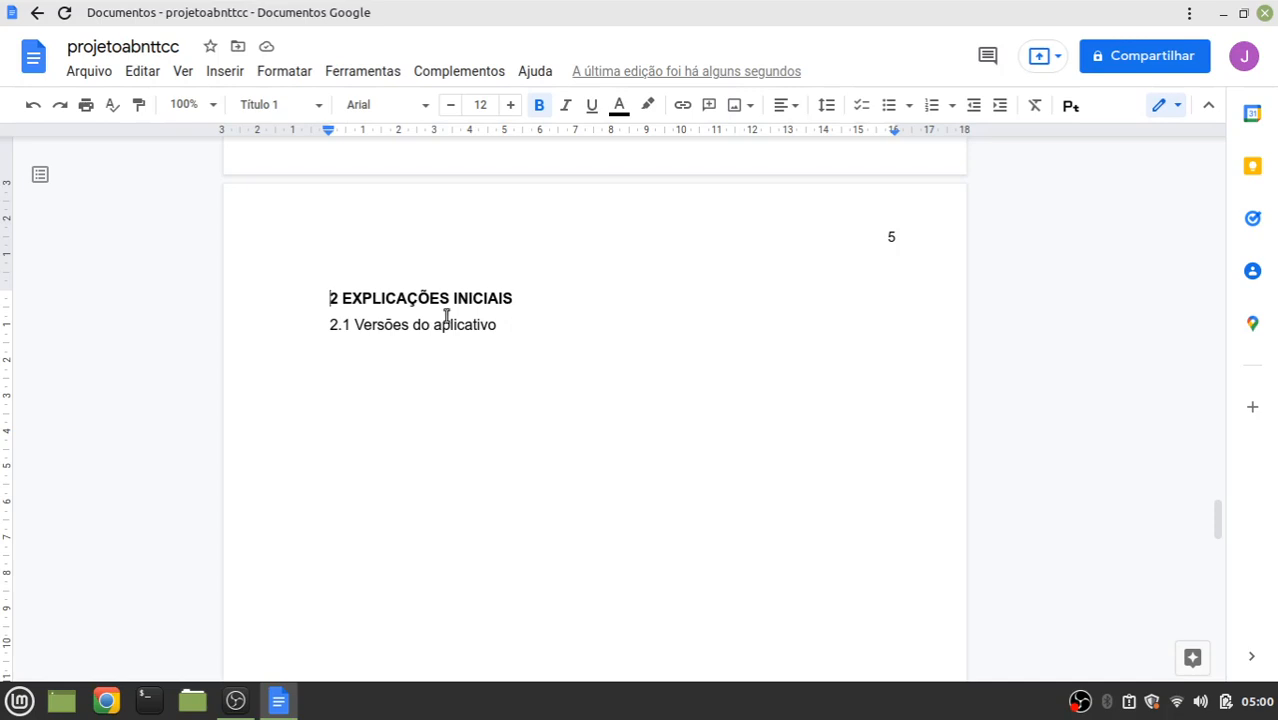
{"action": "scroll", "coordinate": [411, 322], "scroll_direction": "up", "scroll_amount": 3}
{"action": "scroll", "coordinate": [412, 322], "scroll_direction": "up", "scroll_amount": 7}
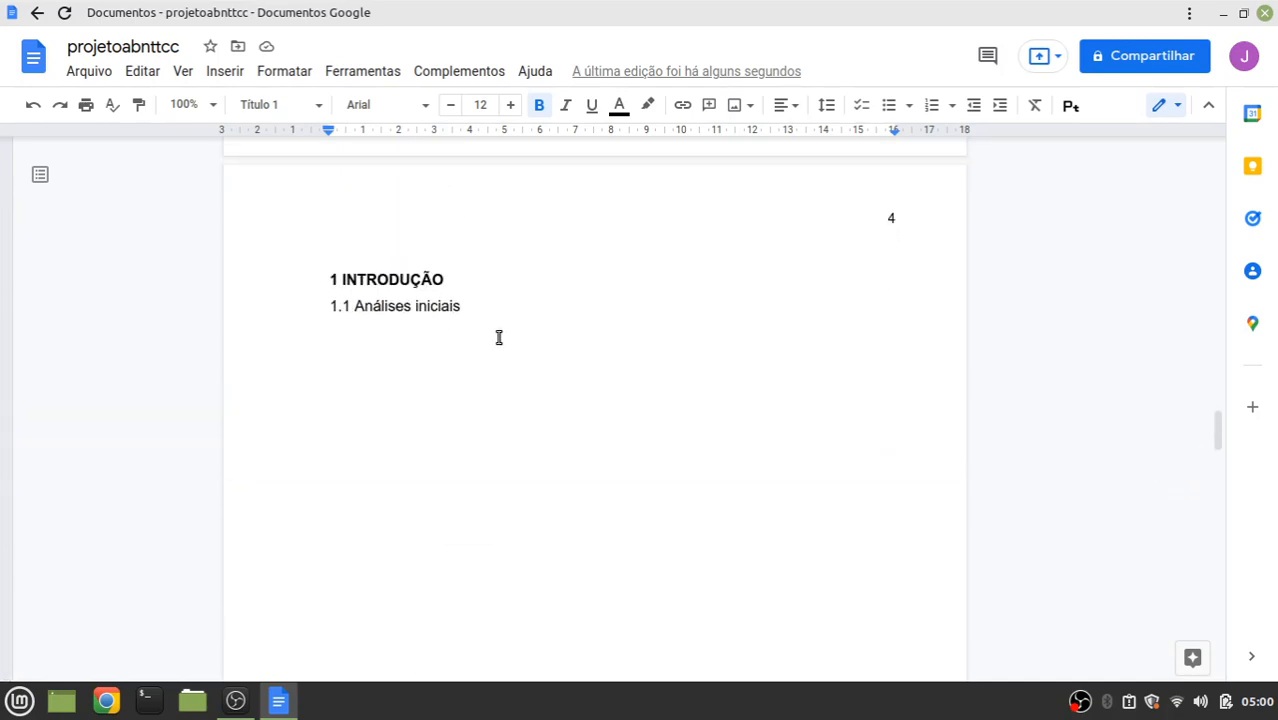
{"action": "scroll", "coordinate": [499, 337], "scroll_direction": "up", "scroll_amount": 2}
{"action": "scroll", "coordinate": [499, 337], "scroll_direction": "up", "scroll_amount": 3}
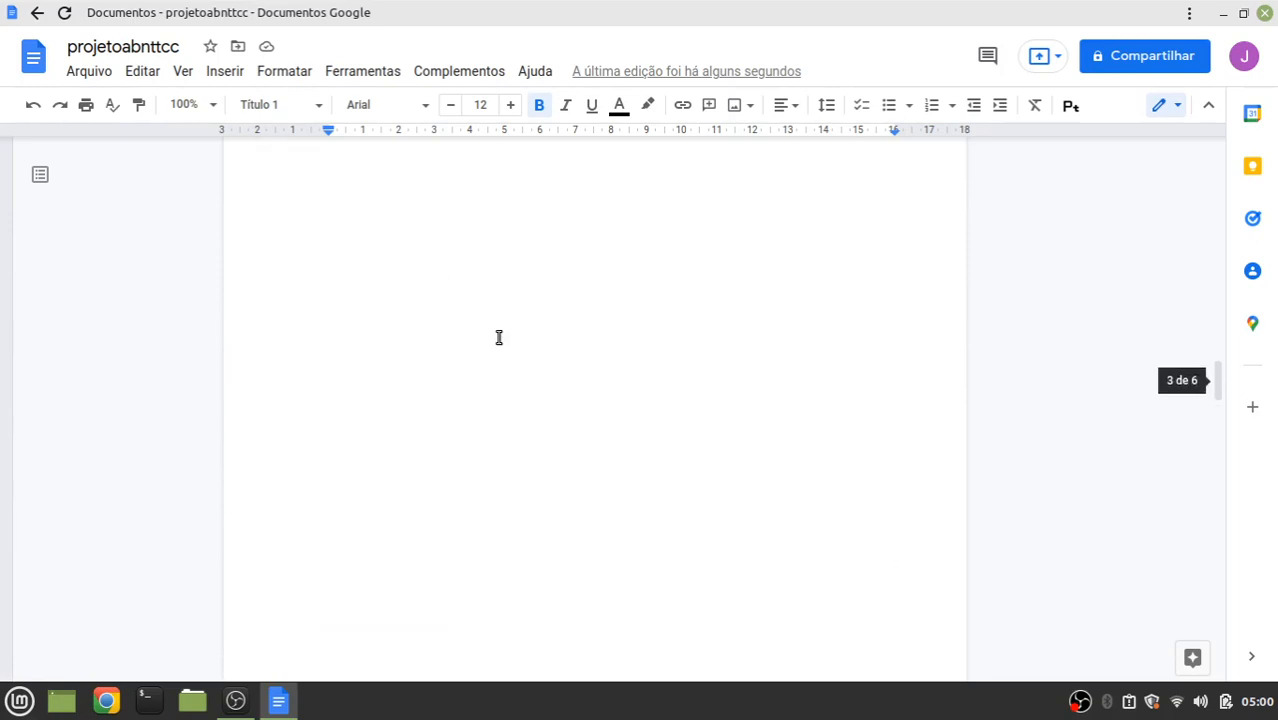
Put a bold 'SUMÁRIO' title at the top of page 3 with an empty line beneath
{"action": "scroll", "coordinate": [499, 337], "scroll_direction": "up", "scroll_amount": 1}
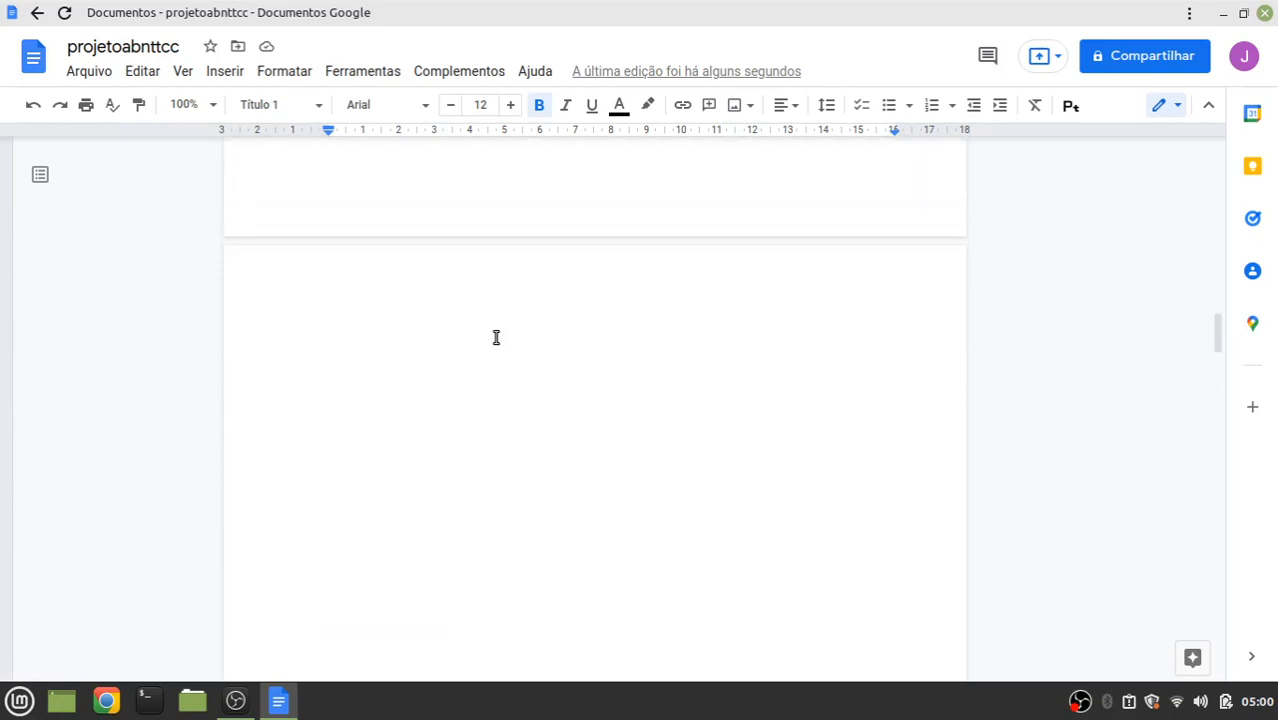
{"action": "left_click", "coordinate": [469, 356]}
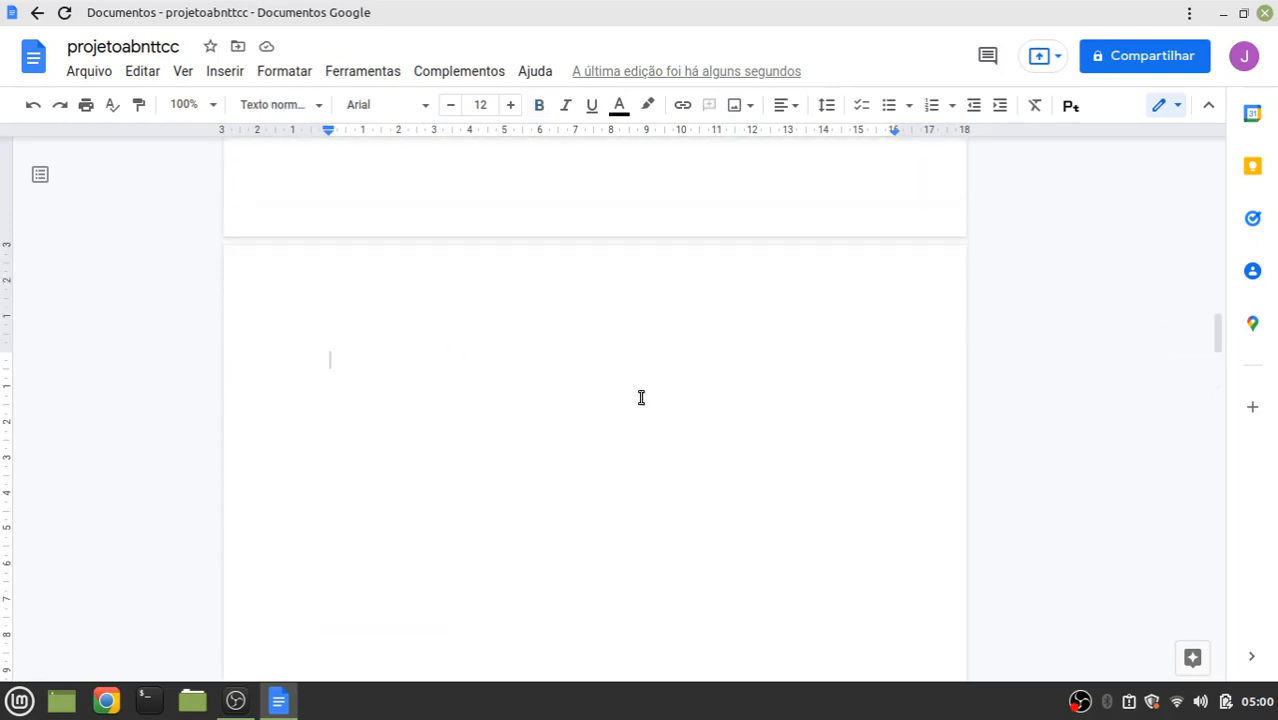
{"action": "type", "text": "suMÁ"}
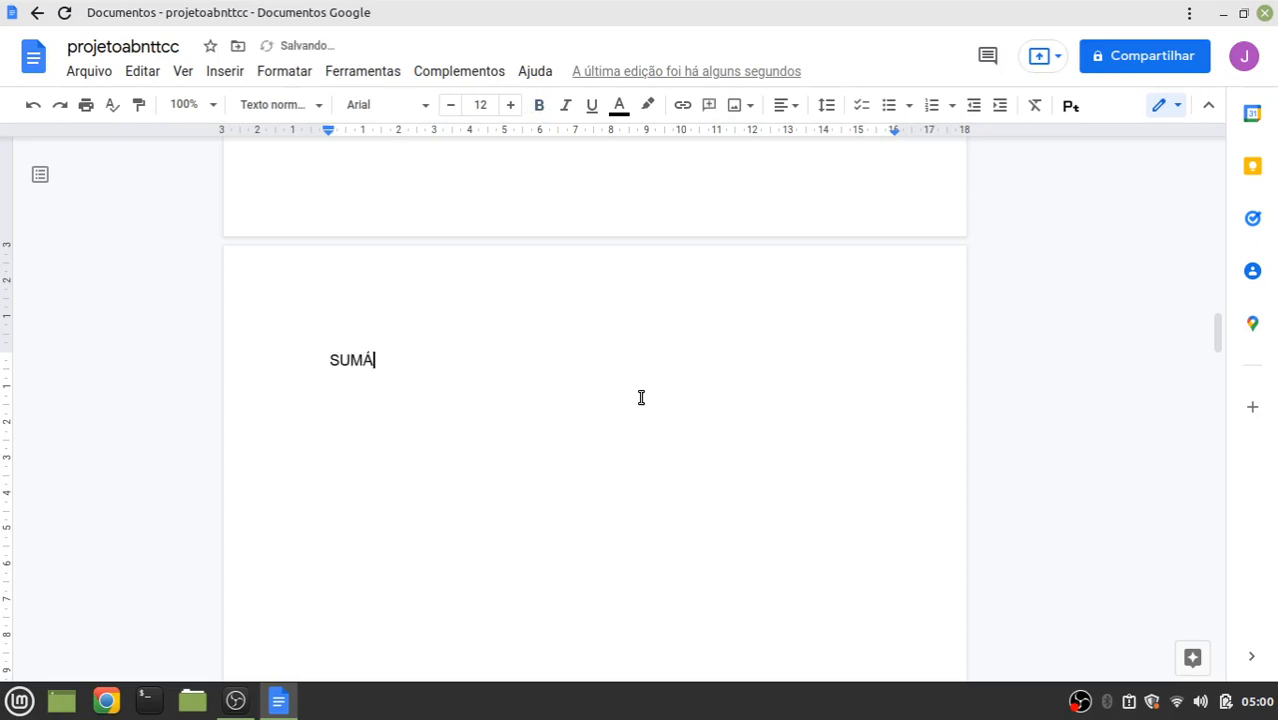
{"action": "type", "text": "RIO"}
{"action": "left_click_drag", "start_coordinate": [410, 354], "coordinate": [322, 354]}
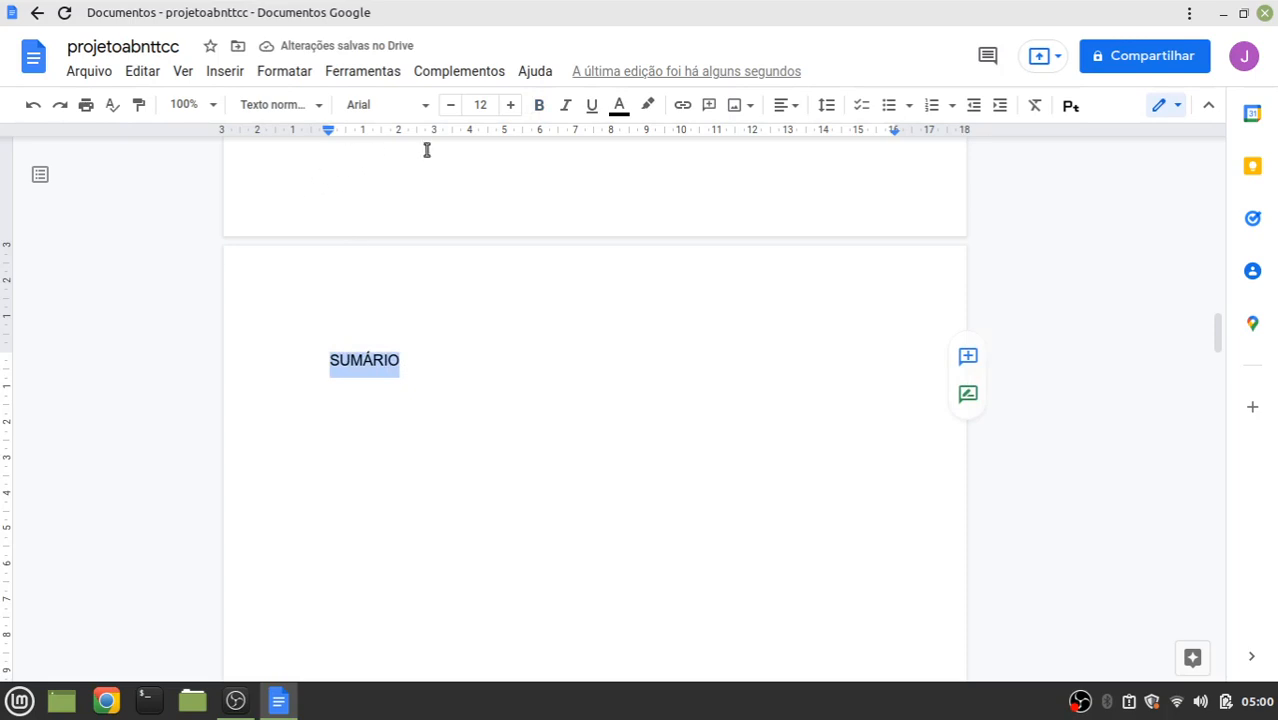
{"action": "left_click", "coordinate": [540, 105]}
{"action": "left_click", "coordinate": [431, 358]}
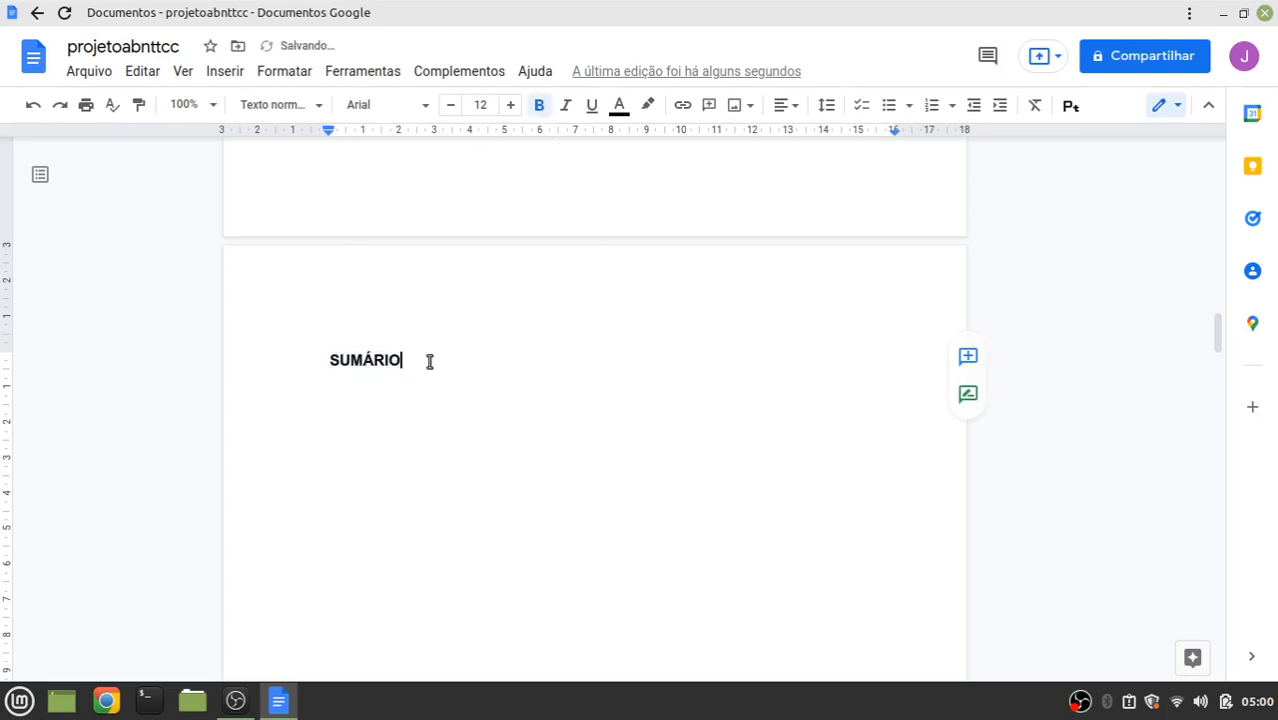
{"action": "key", "text": "Return"}
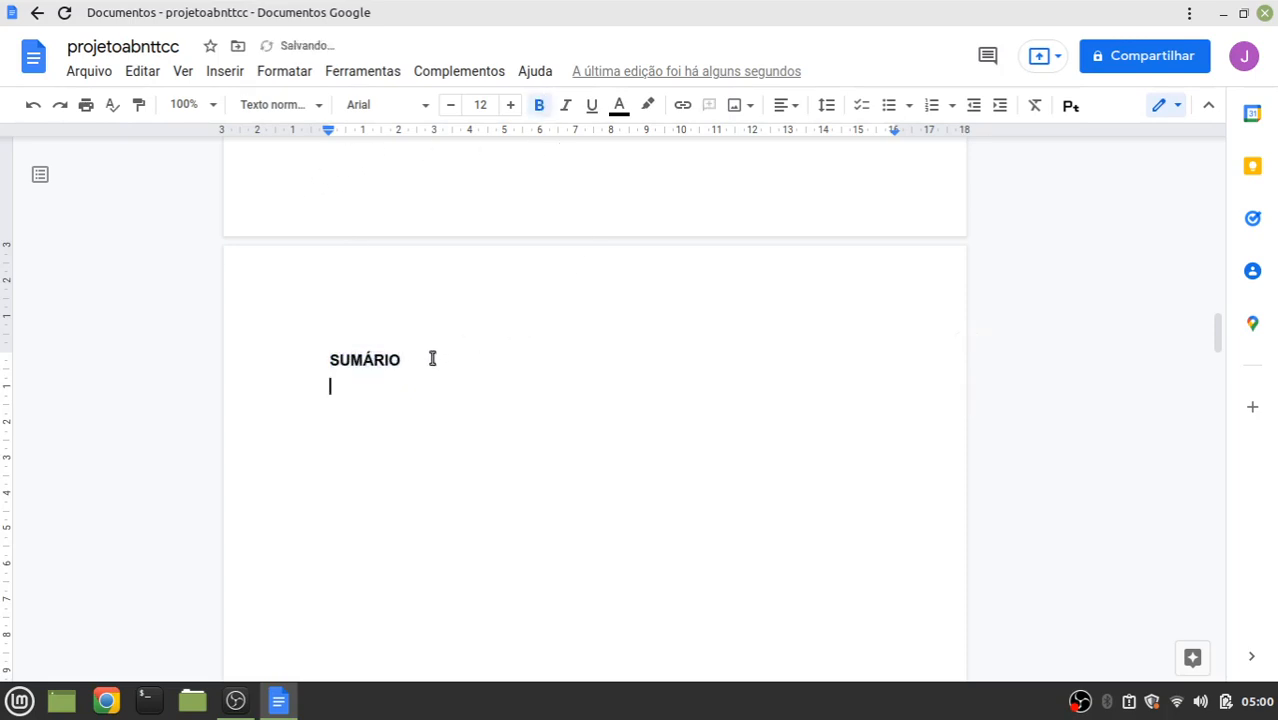
Look through the Inserir menu options
{"action": "left_click", "coordinate": [222, 71]}
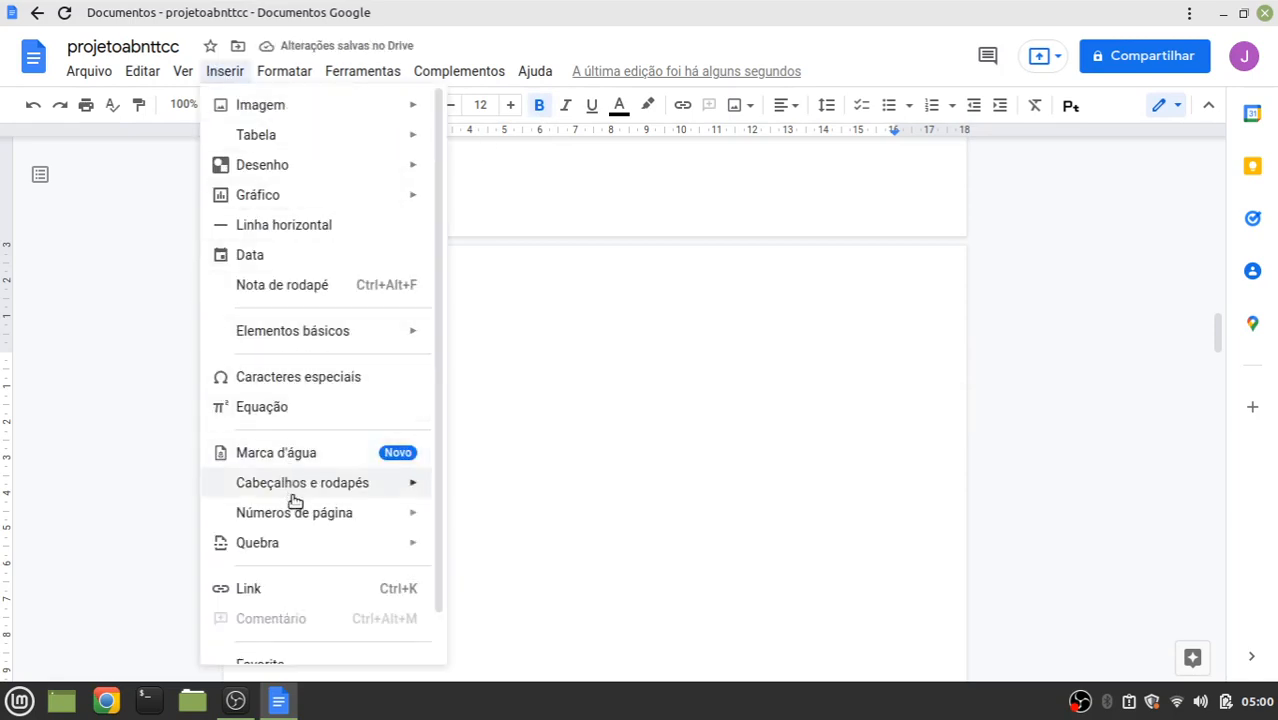
{"action": "scroll", "coordinate": [295, 505], "scroll_direction": "down", "scroll_amount": 1}
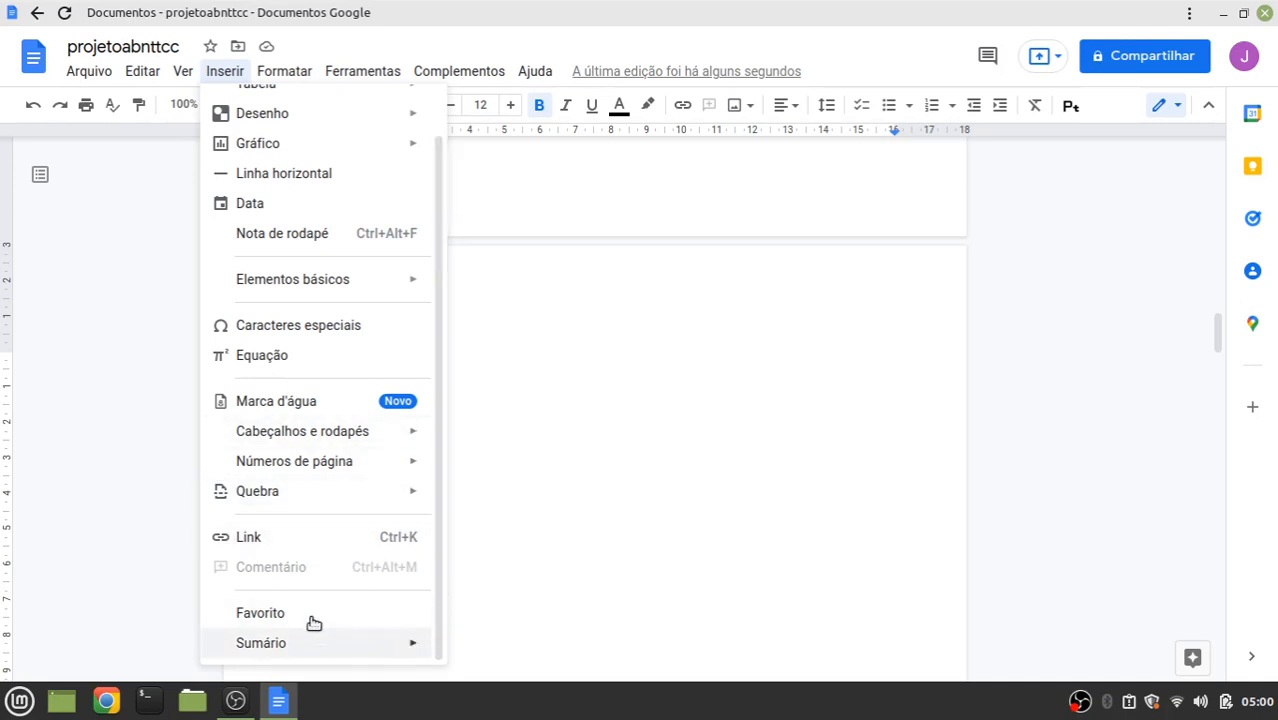
{"action": "mouse_move", "coordinate": [342, 502]}
{"action": "scroll", "coordinate": [342, 503], "scroll_direction": "up", "scroll_amount": 1}
Insert a 'Com números de página' table of contents from Inserir > Sumário under SUMÁRIO
{"action": "left_click", "coordinate": [54, 340]}
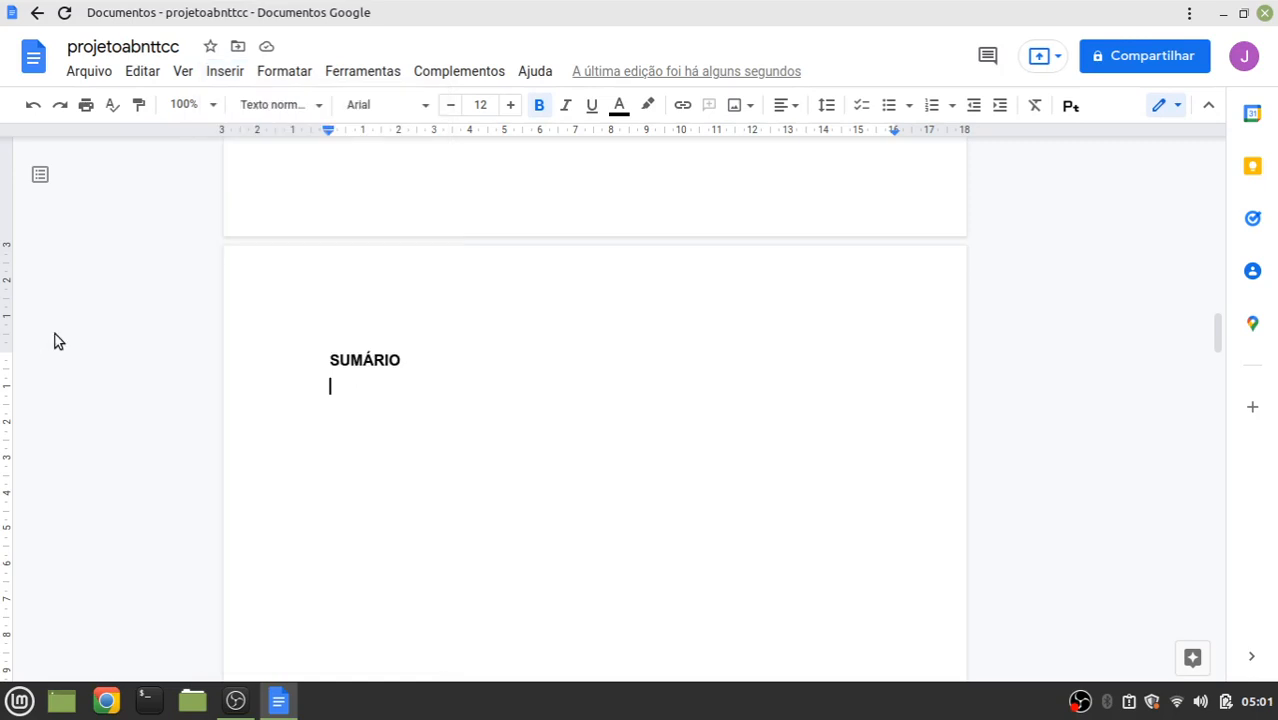
{"action": "left_click", "coordinate": [226, 72]}
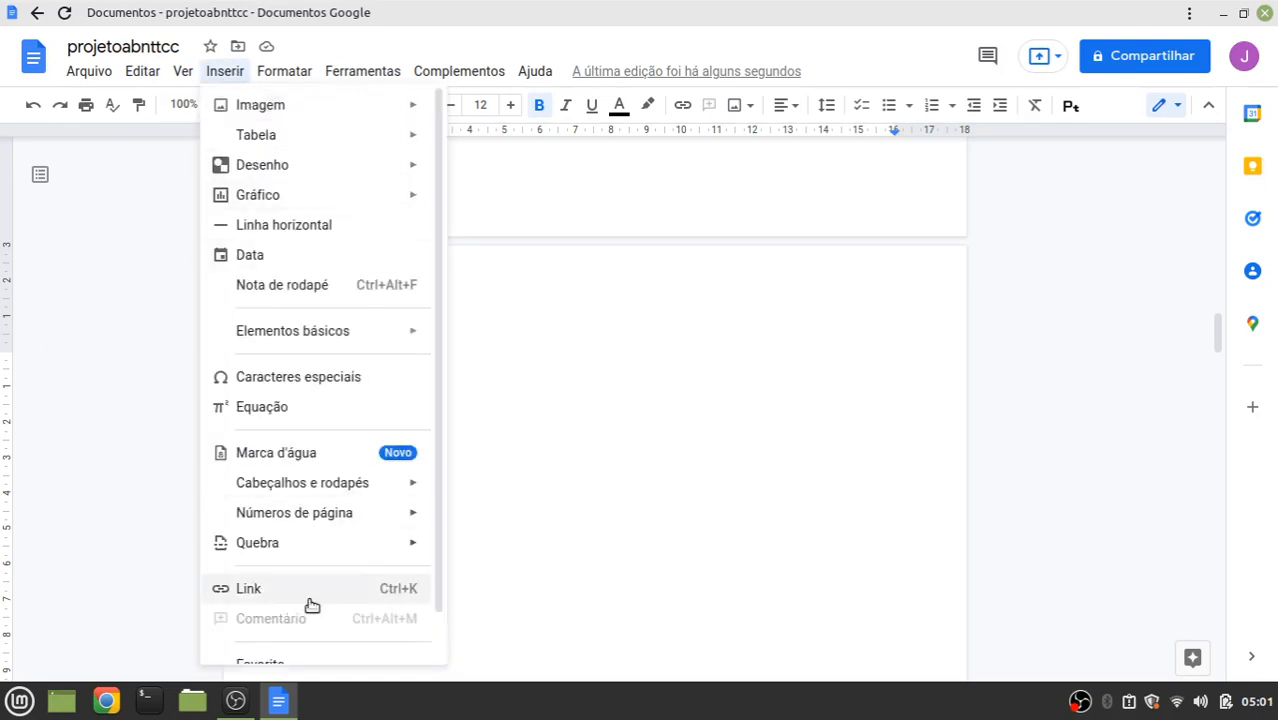
{"action": "scroll", "coordinate": [349, 357], "scroll_direction": "down", "scroll_amount": 1}
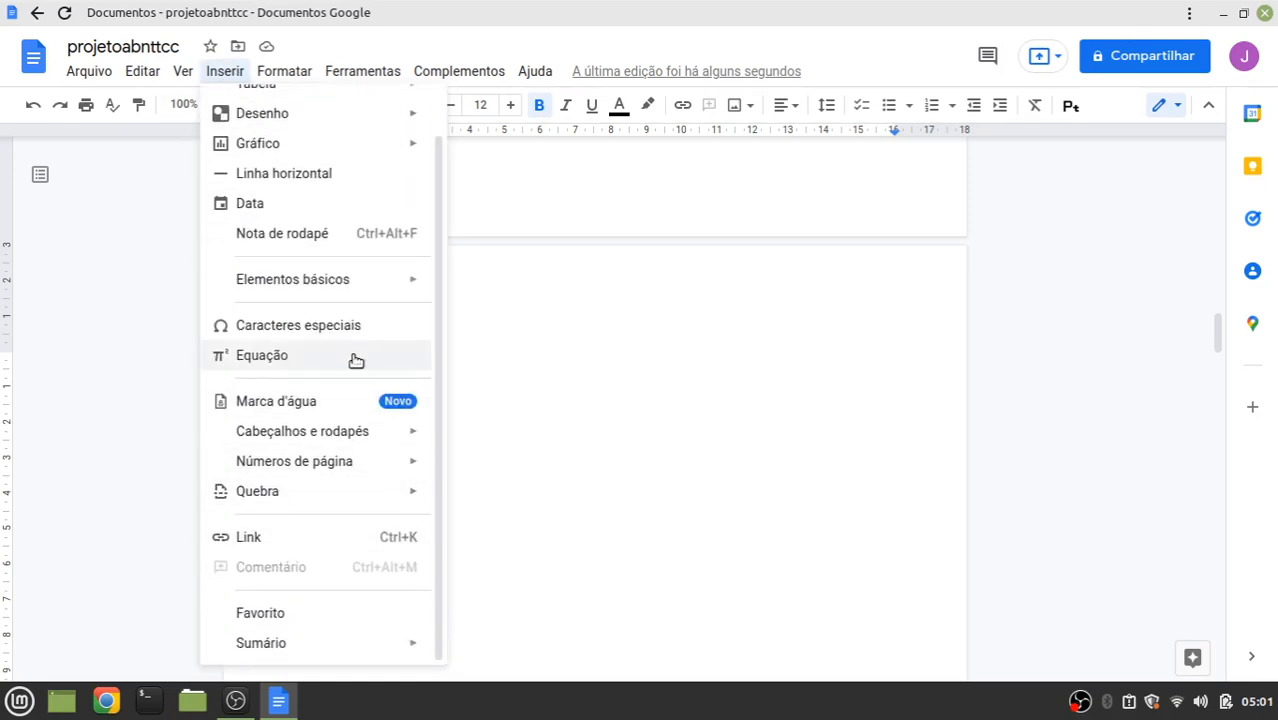
{"action": "mouse_move", "coordinate": [265, 643]}
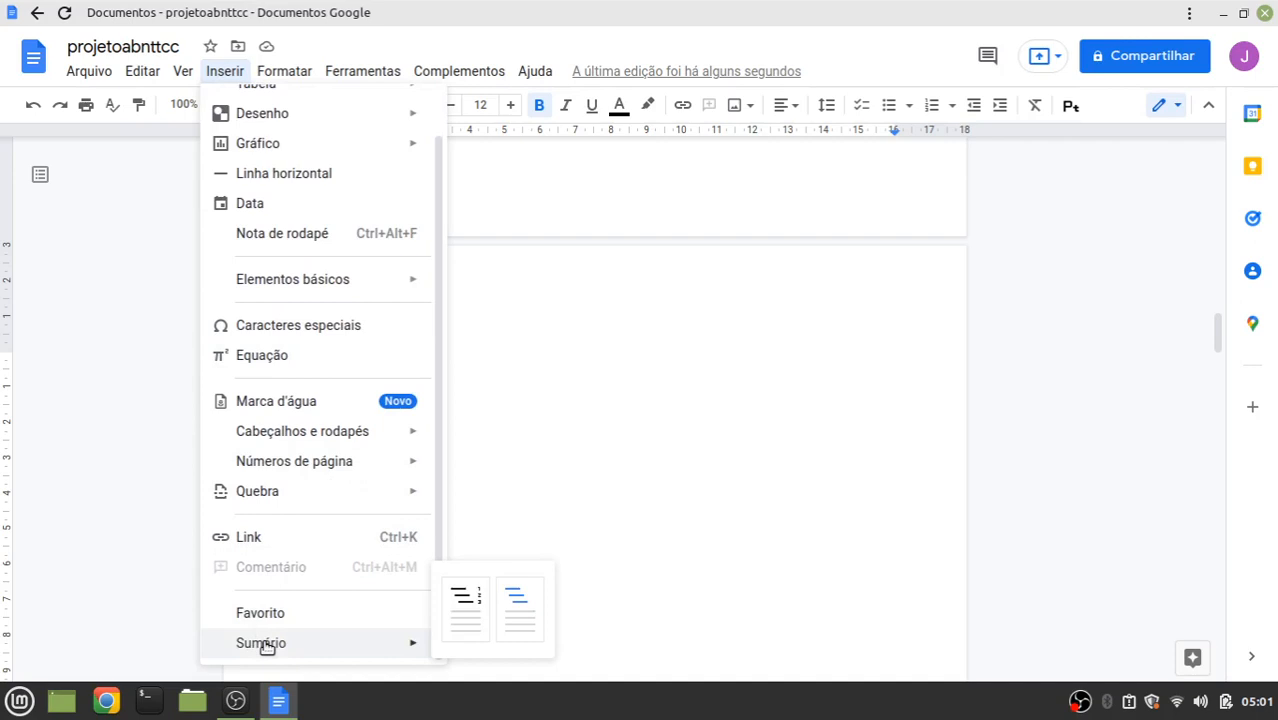
{"action": "left_click", "coordinate": [463, 605]}
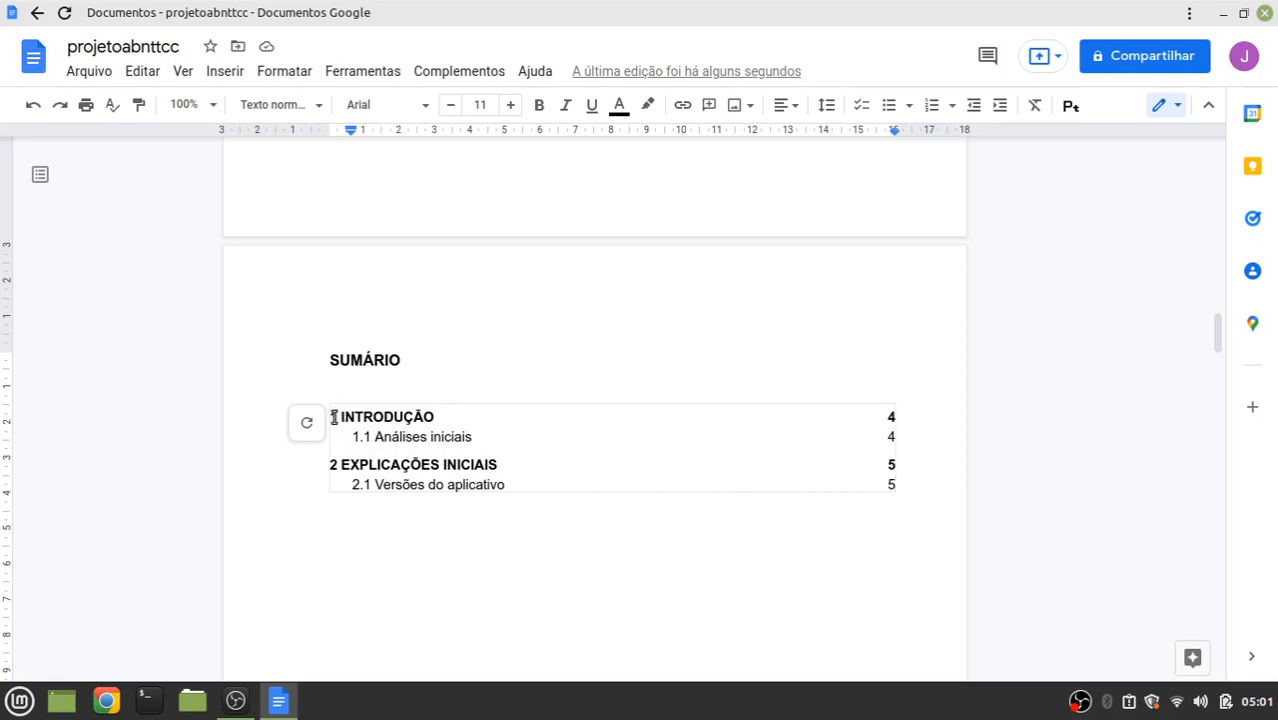
Give the whole table of contents 1,5 line spacing
{"action": "left_click_drag", "start_coordinate": [332, 420], "coordinate": [929, 490]}
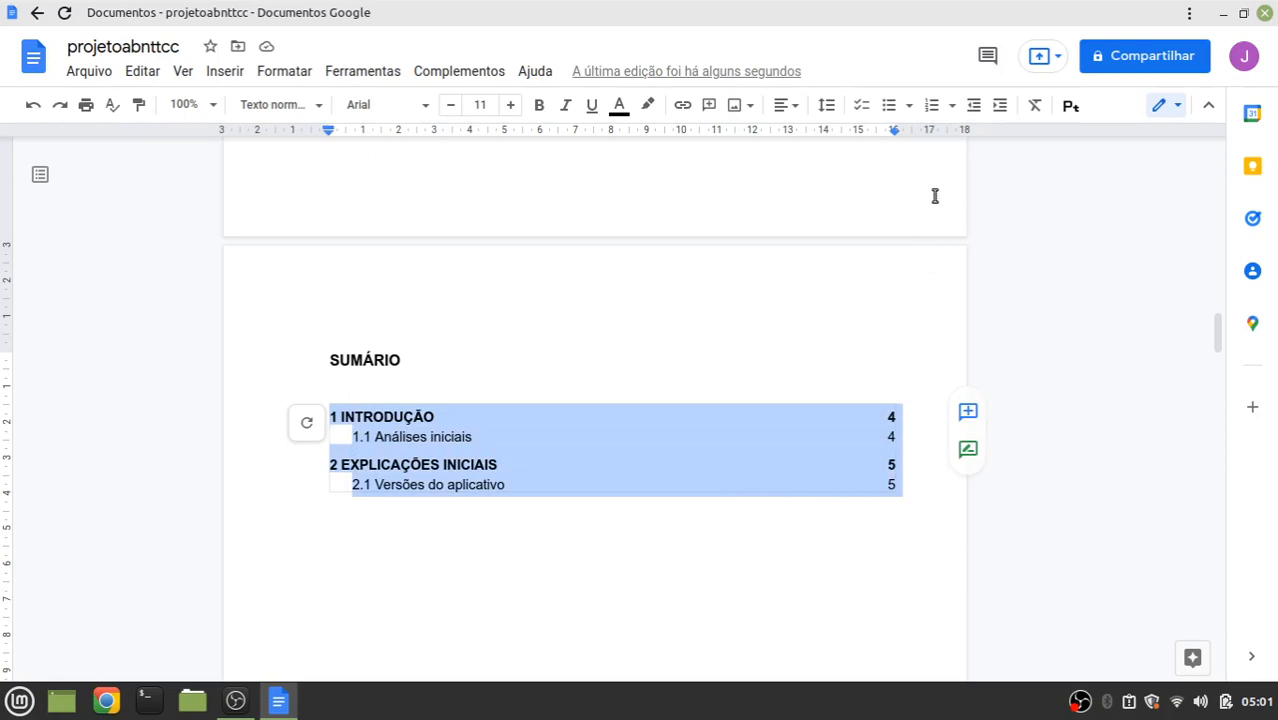
{"action": "left_click", "coordinate": [826, 108]}
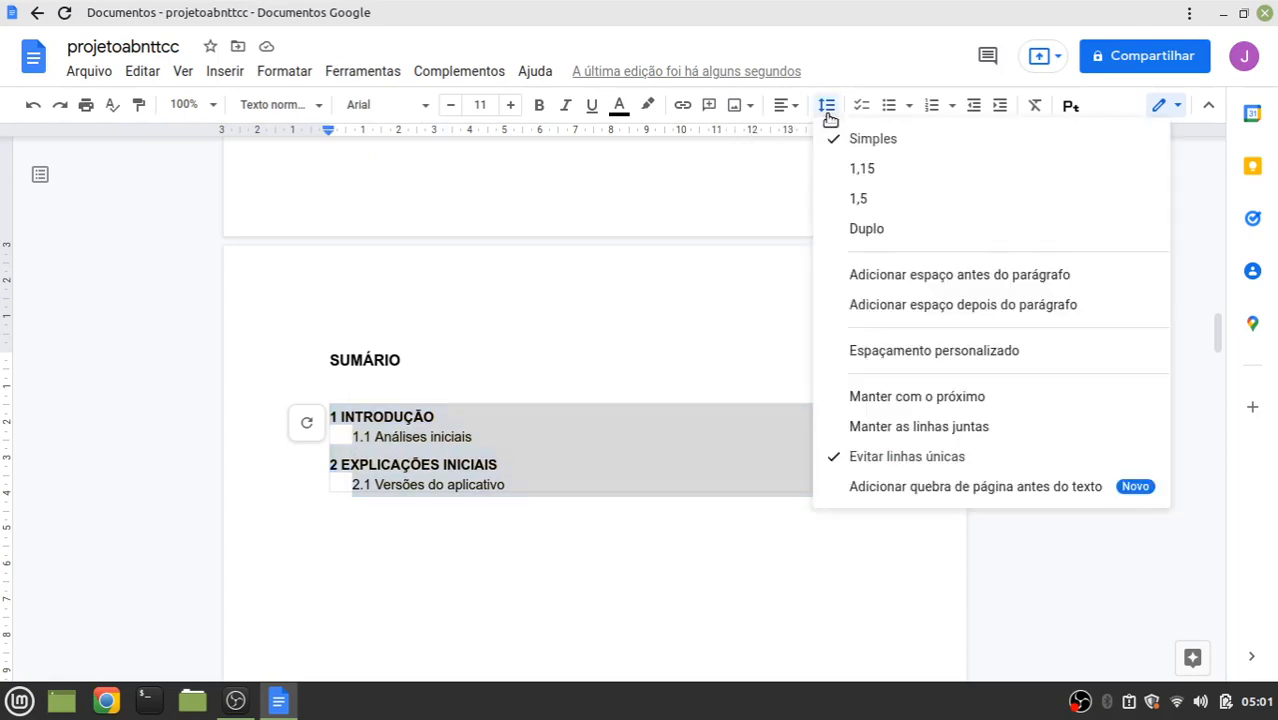
{"action": "left_click", "coordinate": [862, 200]}
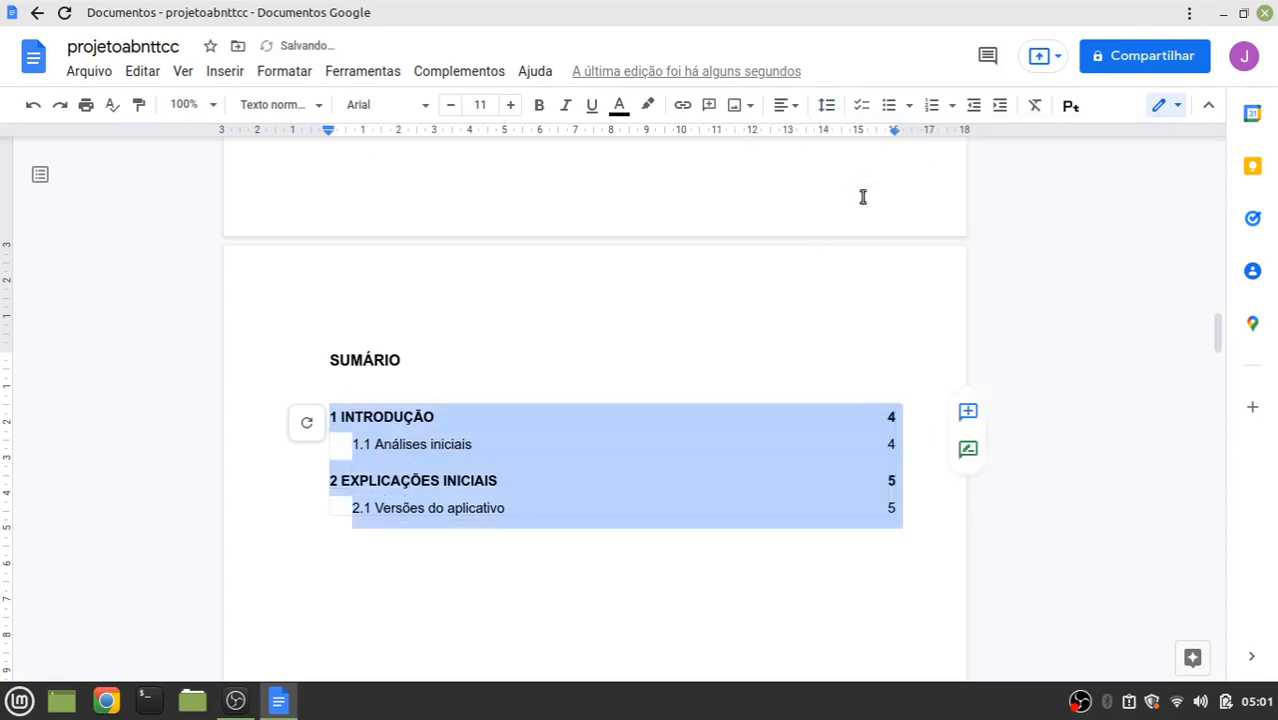
Remove the space before the 2 EXPLICAÇÕES INICIAIS, 1.1 Análises iniciais and 1 INTRODUÇÃO entries
{"action": "left_click", "coordinate": [508, 479]}
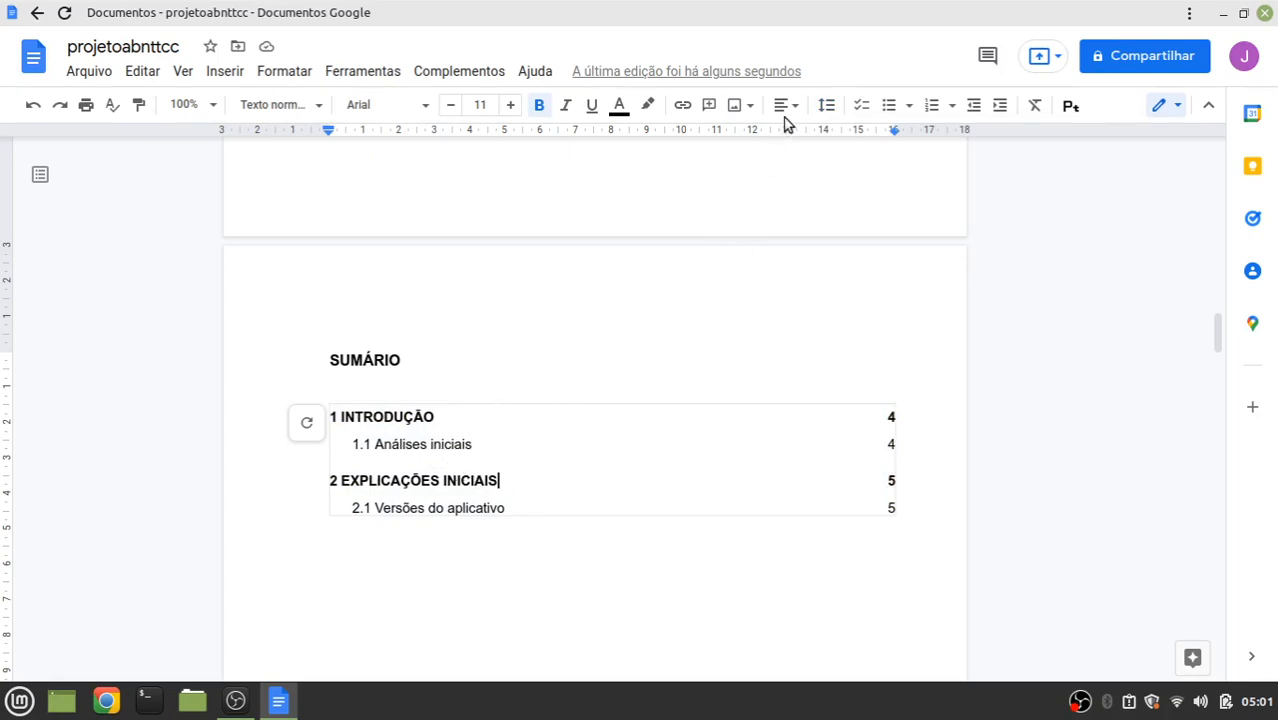
{"action": "left_click", "coordinate": [826, 105]}
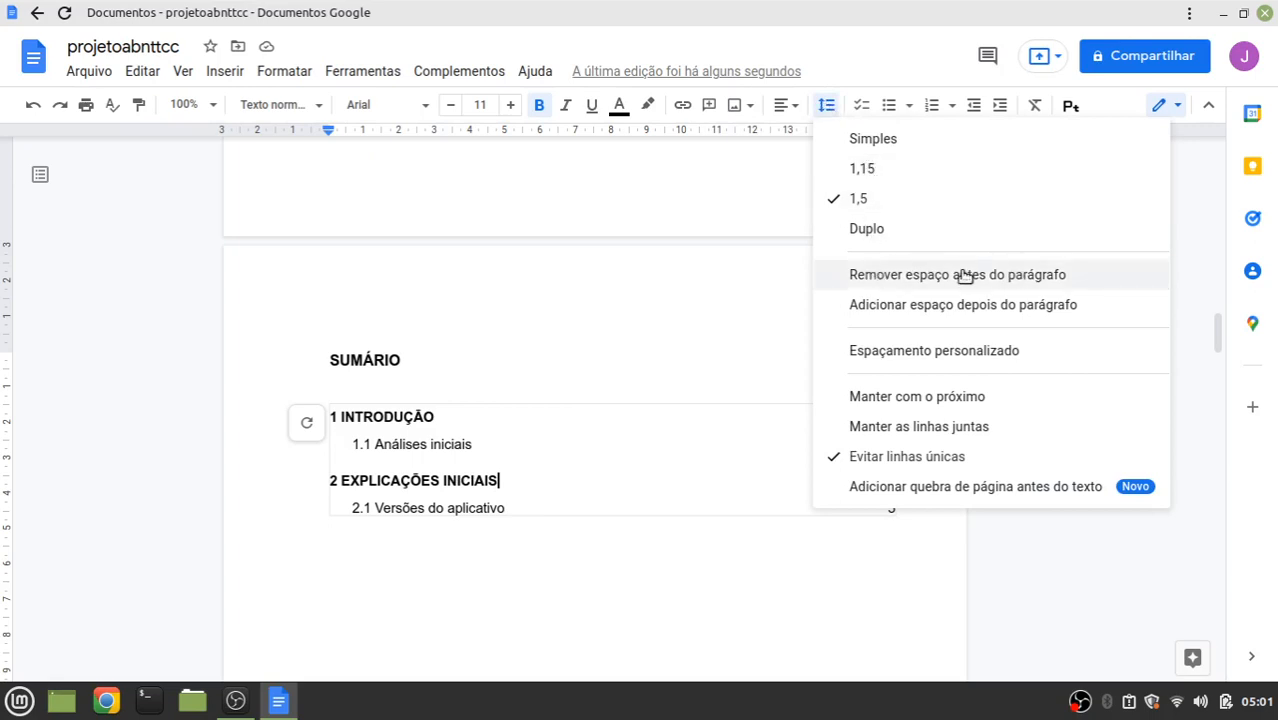
{"action": "left_click", "coordinate": [901, 275]}
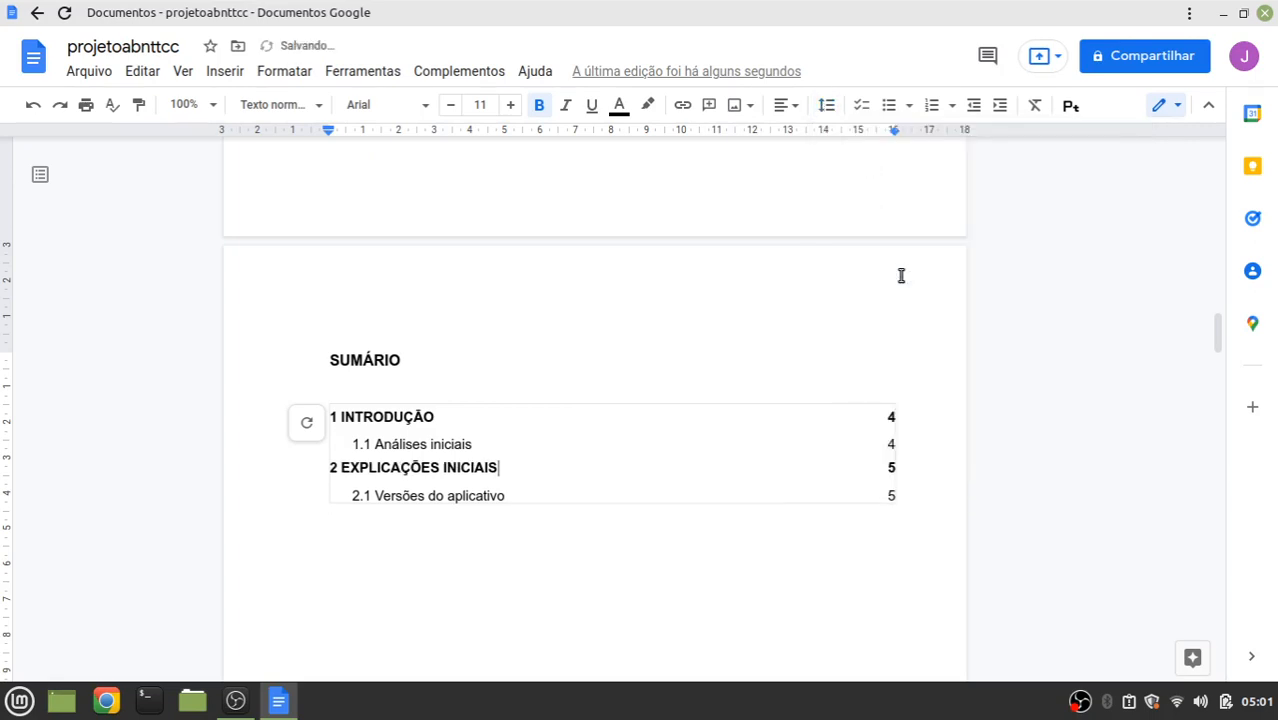
{"action": "left_click", "coordinate": [480, 444]}
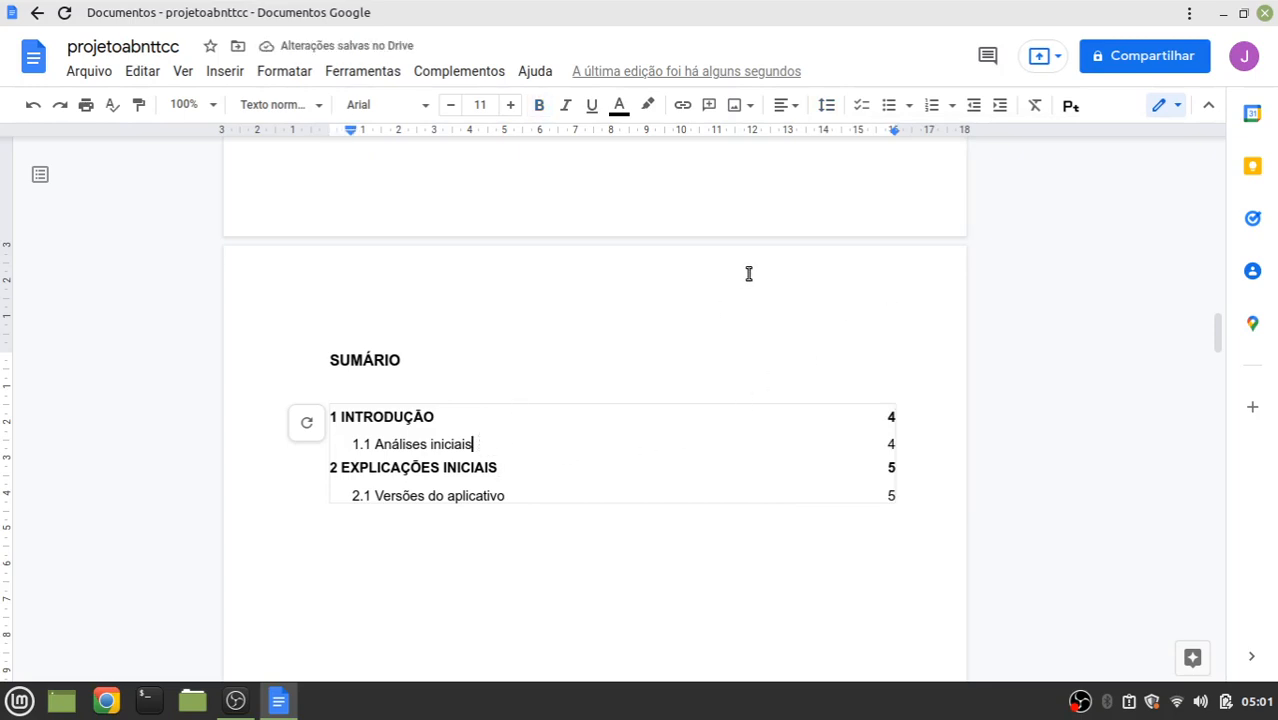
{"action": "left_click", "coordinate": [830, 106]}
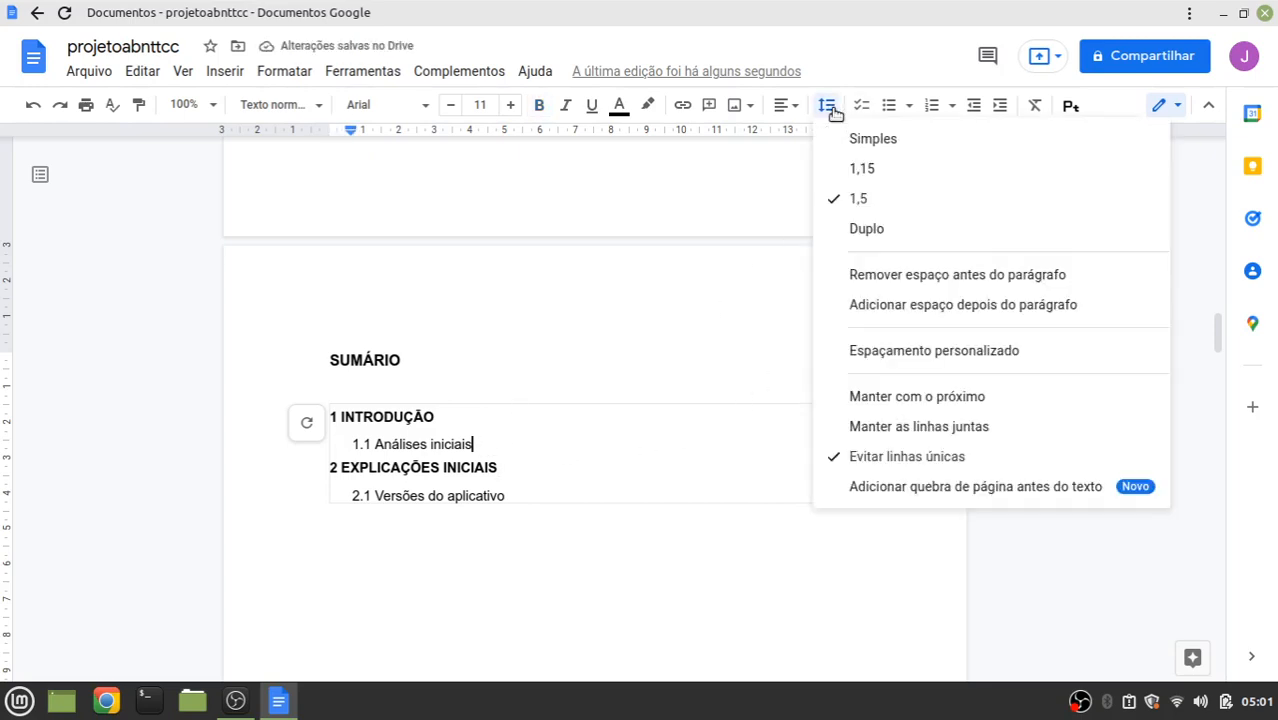
{"action": "left_click", "coordinate": [858, 274]}
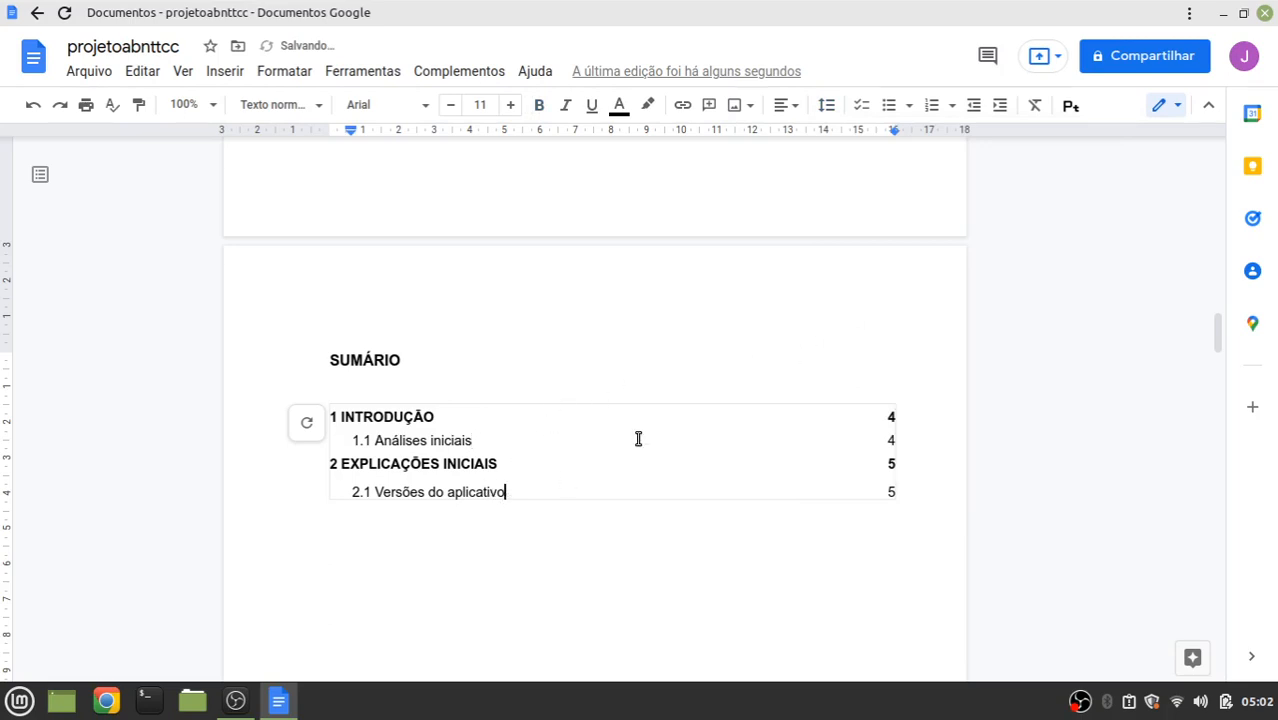
{"action": "left_click", "coordinate": [827, 105]}
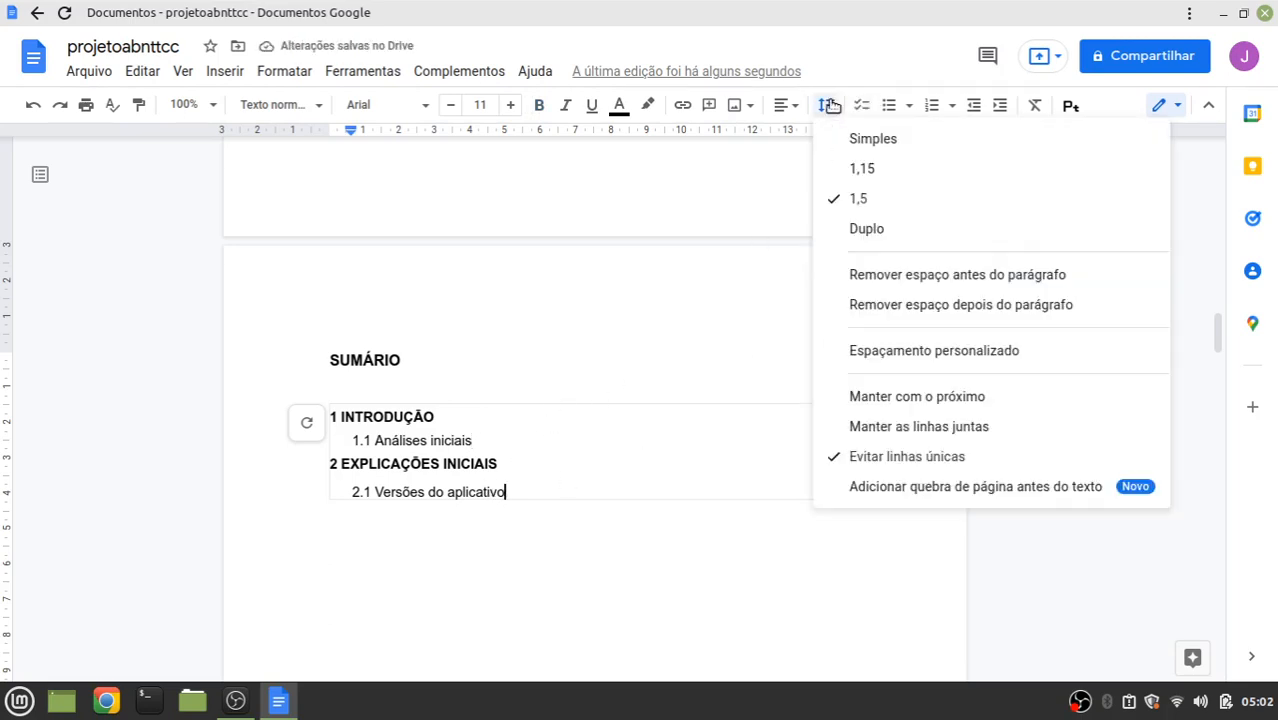
{"action": "left_click", "coordinate": [892, 276]}
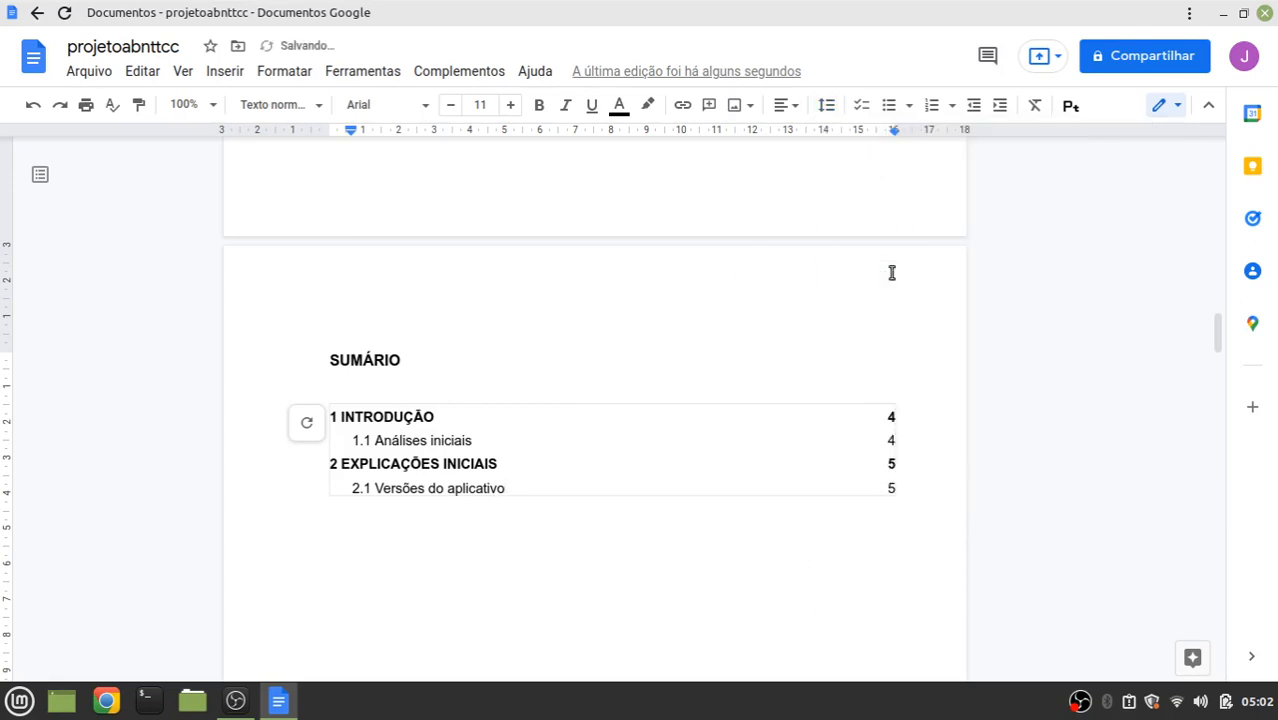
{"action": "left_click", "coordinate": [439, 421]}
{"action": "left_click", "coordinate": [830, 104]}
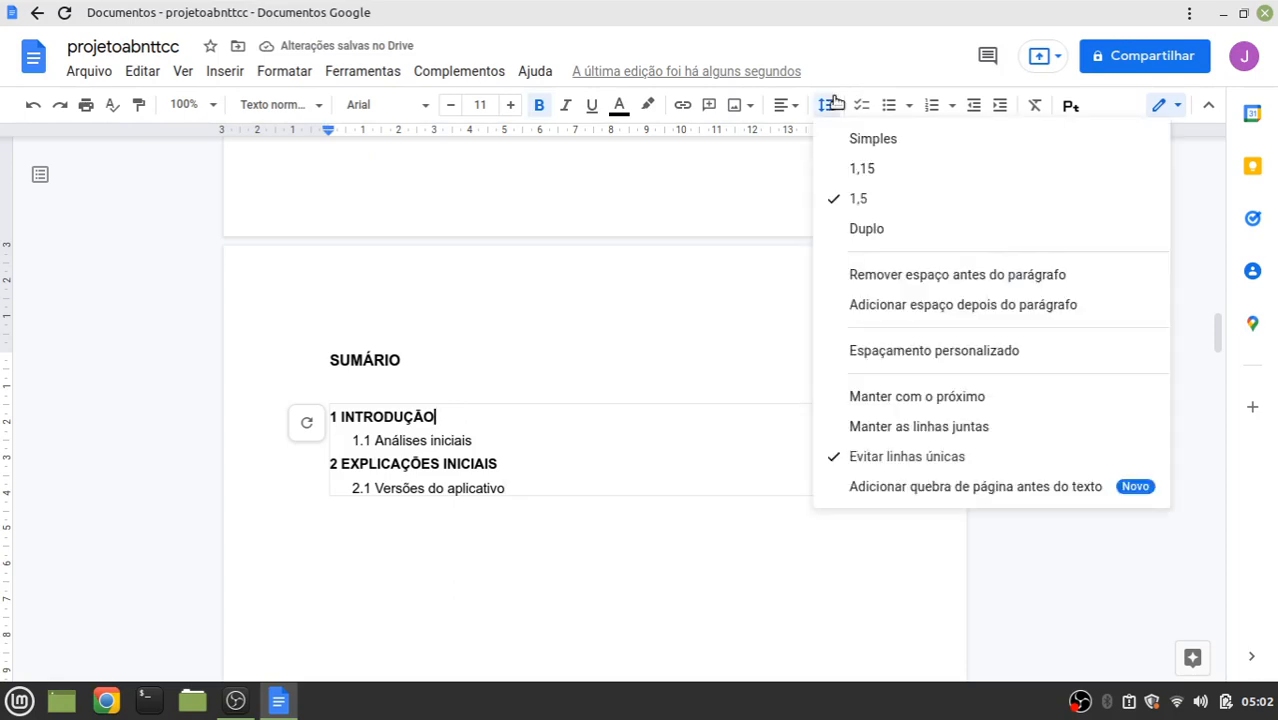
{"action": "left_click", "coordinate": [856, 278]}
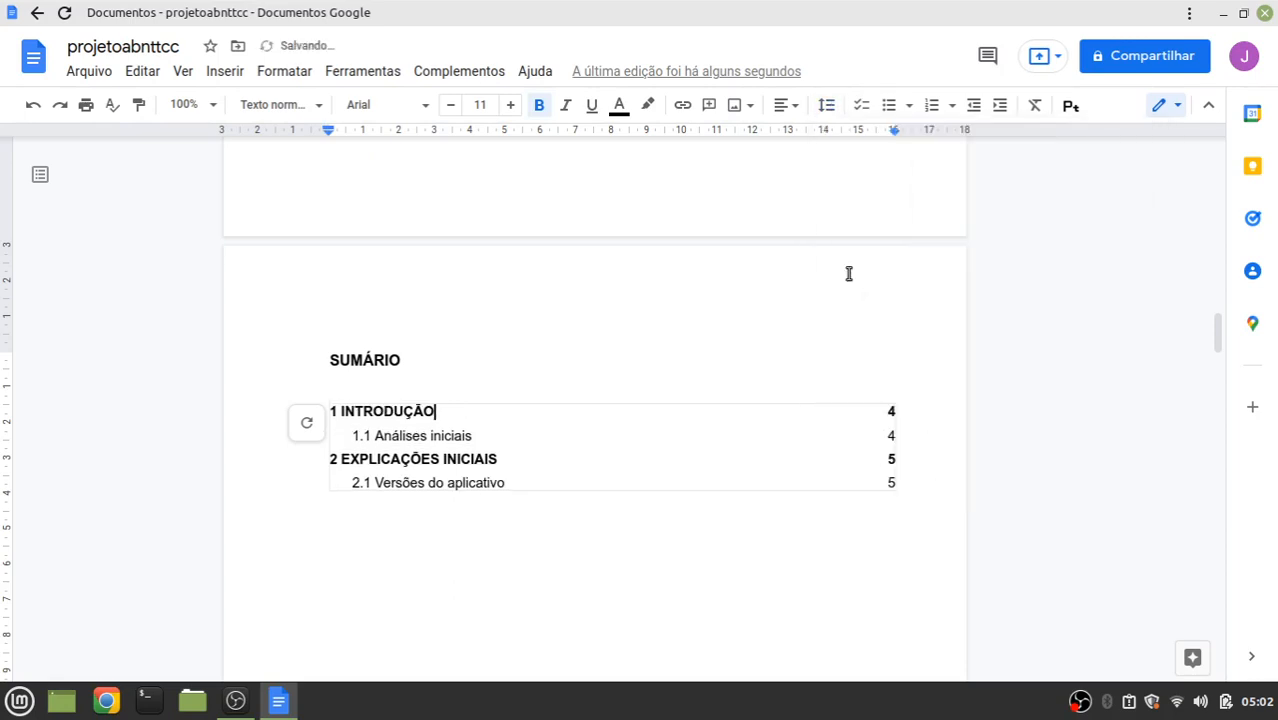
{"action": "left_click", "coordinate": [465, 341]}
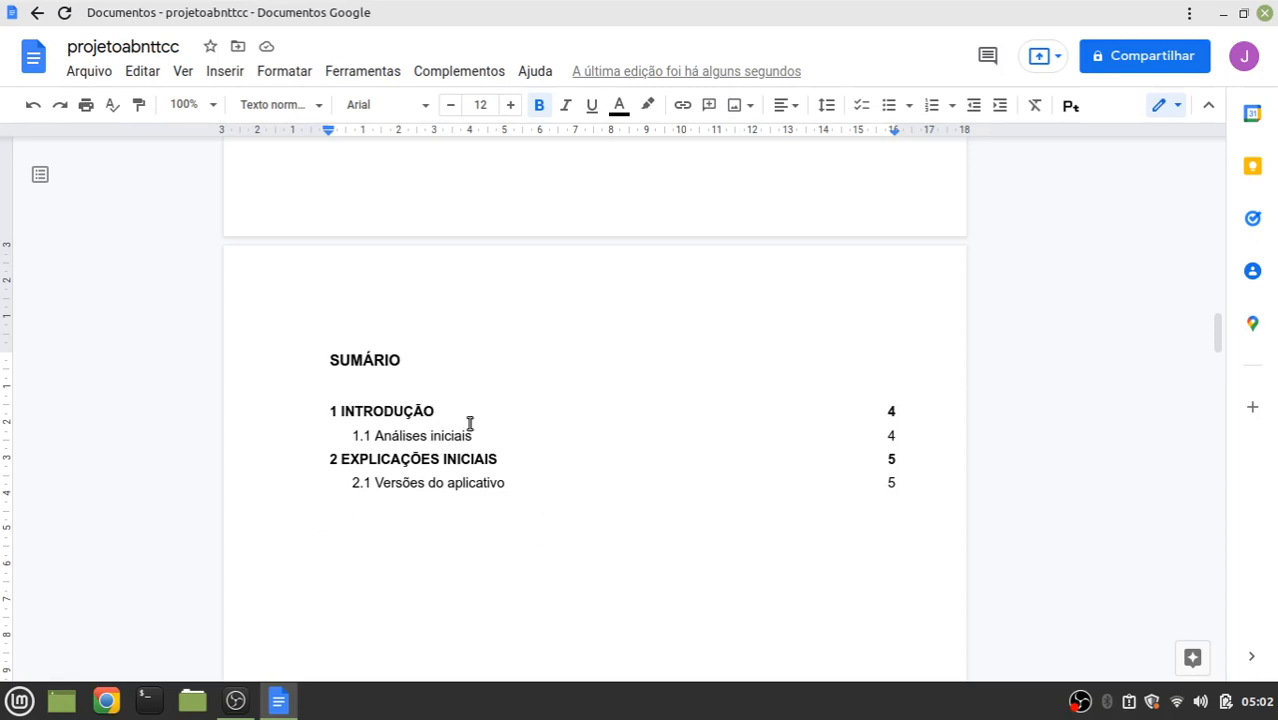
Type a bold BIBLIOGRAFIA heading at the top of page 6
{"action": "scroll", "coordinate": [578, 410], "scroll_direction": "down", "scroll_amount": 2}
{"action": "scroll", "coordinate": [576, 412], "scroll_direction": "up", "scroll_amount": 2}
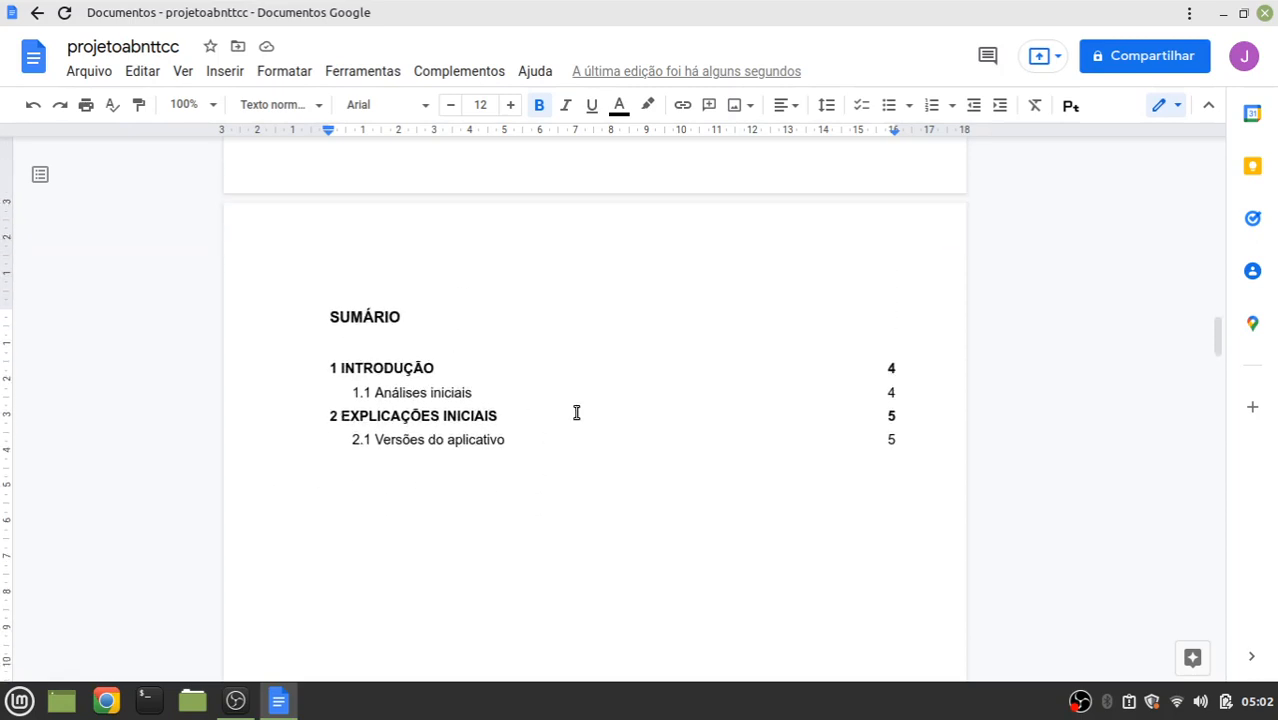
{"action": "scroll", "coordinate": [576, 412], "scroll_direction": "down", "scroll_amount": 18}
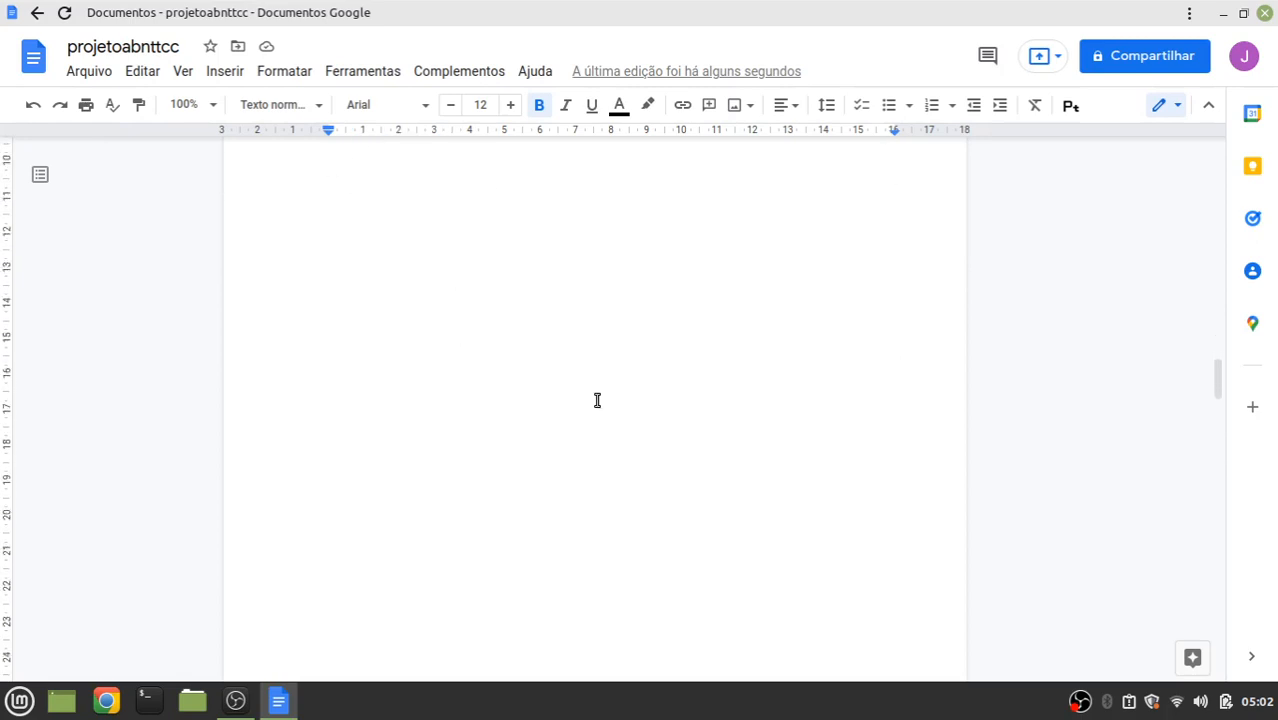
{"action": "scroll", "coordinate": [597, 400], "scroll_direction": "down", "scroll_amount": 15}
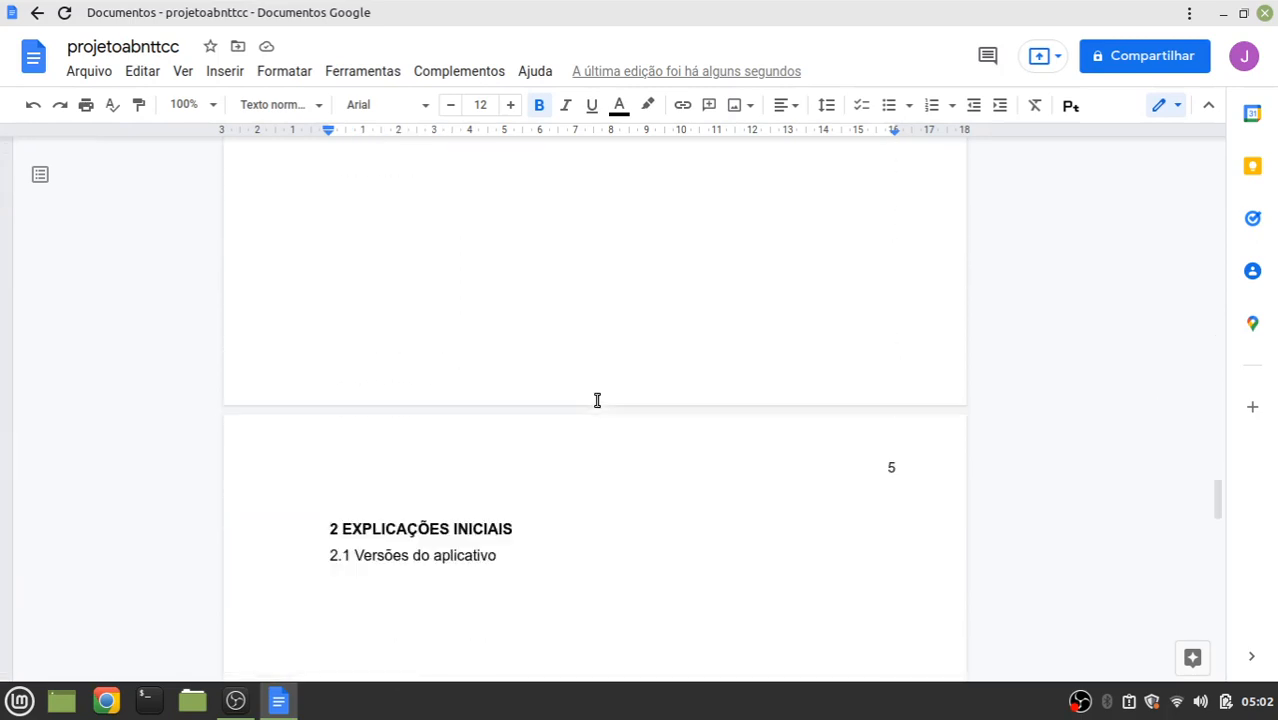
{"action": "scroll", "coordinate": [491, 384], "scroll_direction": "down", "scroll_amount": 15}
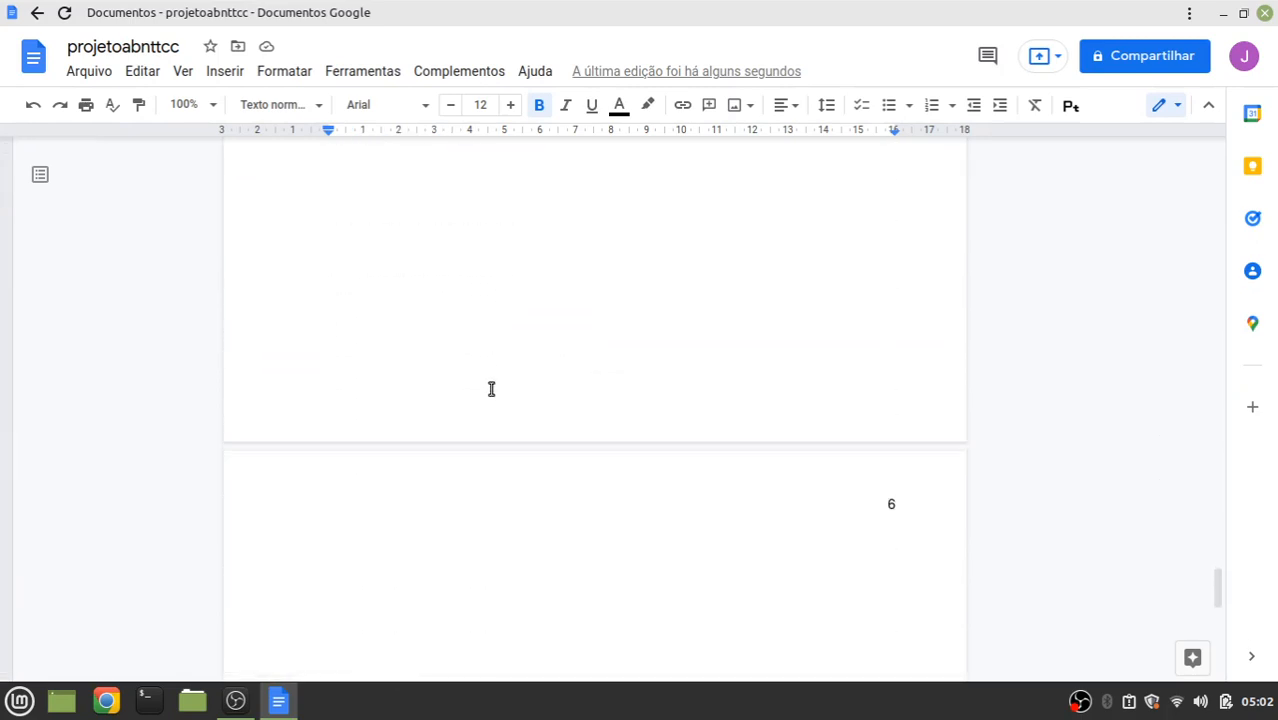
{"action": "left_click", "coordinate": [388, 306]}
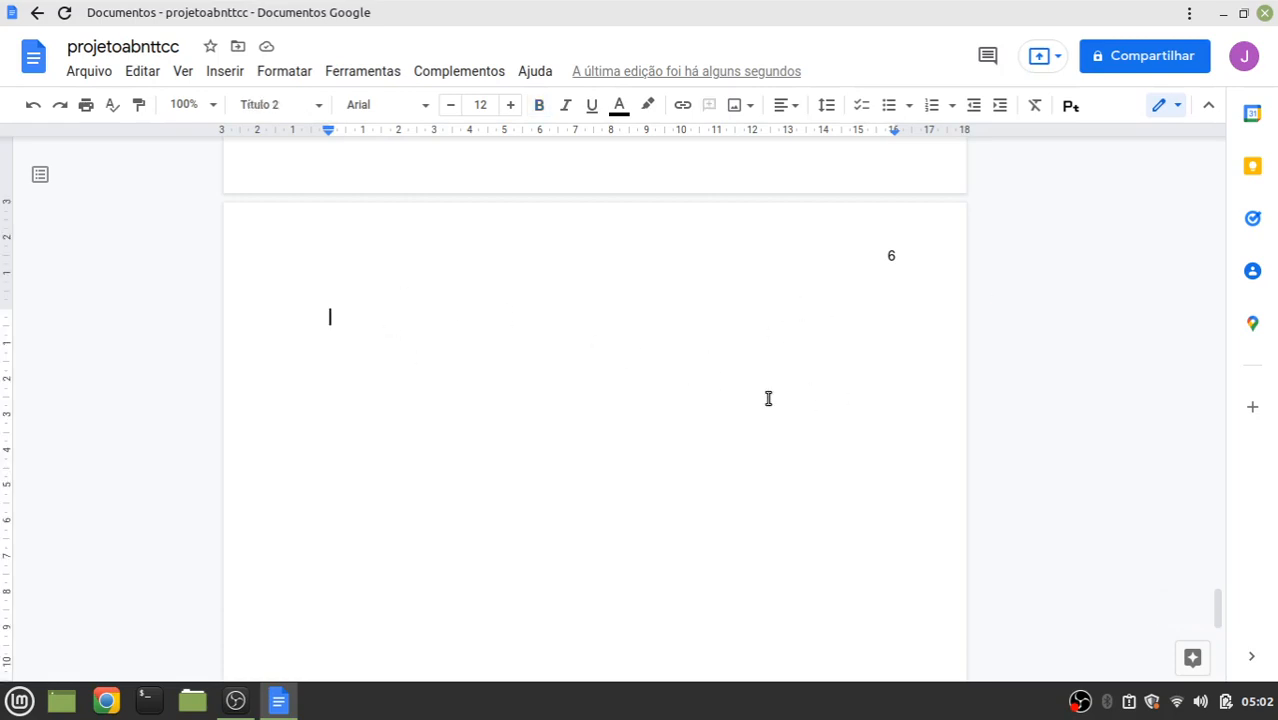
{"action": "type", "text": "BIBLIOG"}
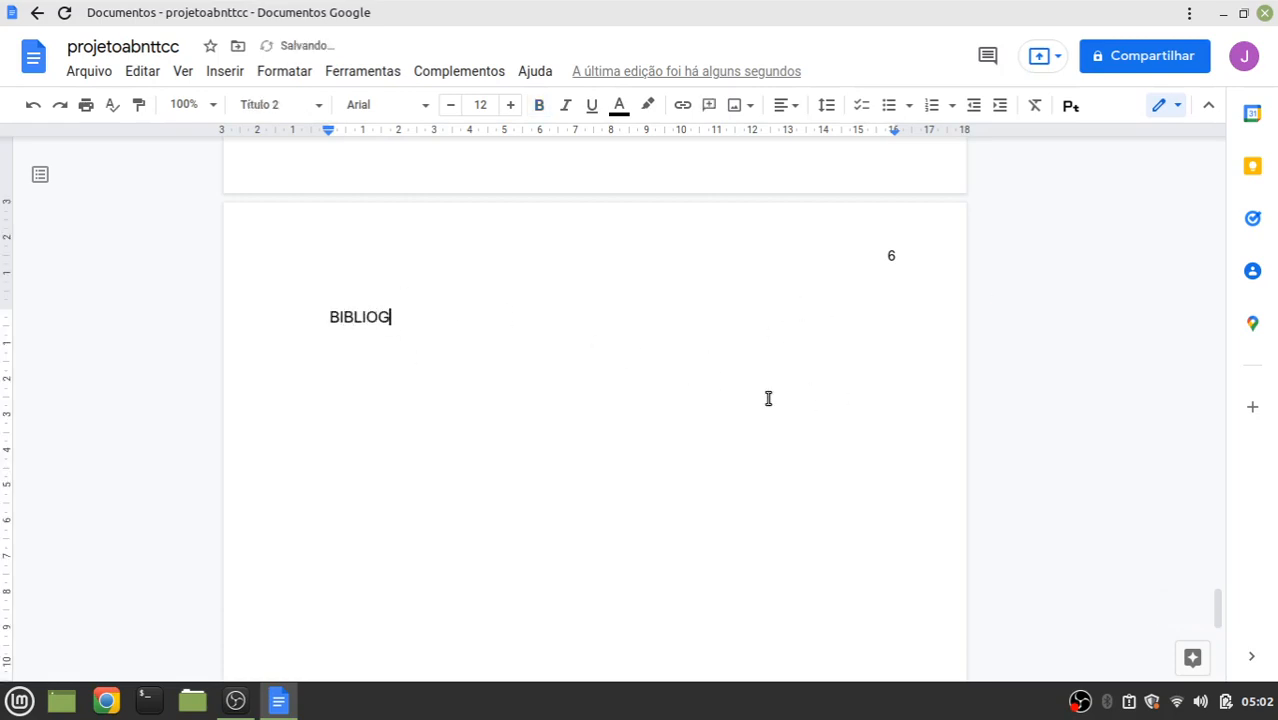
{"action": "type", "text": "RAFIA"}
{"action": "left_click_drag", "start_coordinate": [446, 320], "coordinate": [336, 322]}
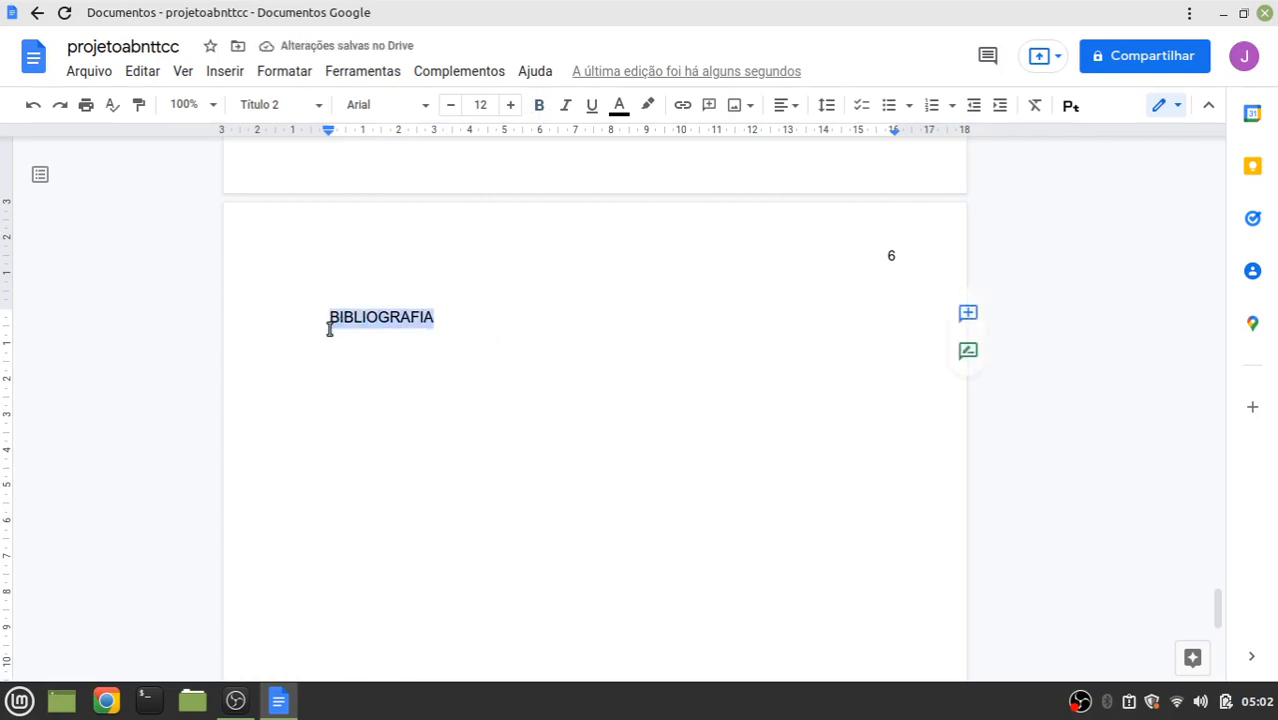
{"action": "left_click", "coordinate": [539, 105]}
Give the BIBLIOGRAFIA heading 1,5 line spacing and start a new line below it
{"action": "left_click", "coordinate": [449, 321]}
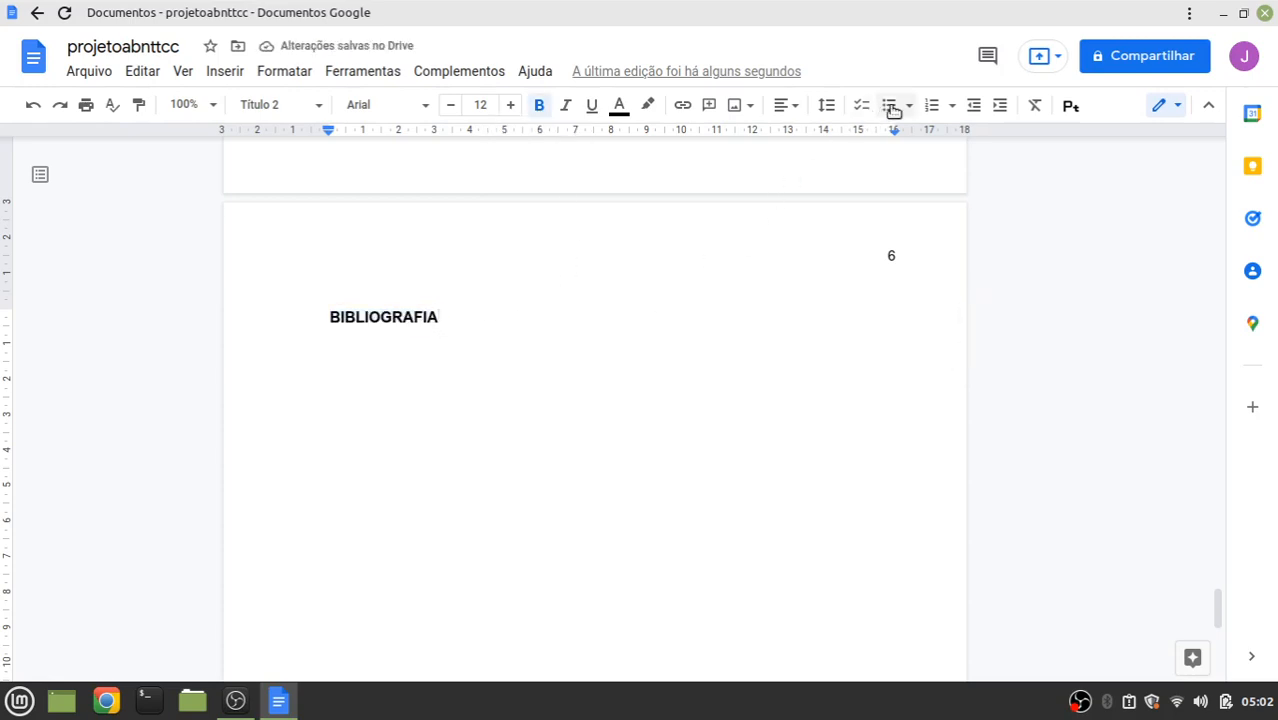
{"action": "left_click", "coordinate": [824, 108]}
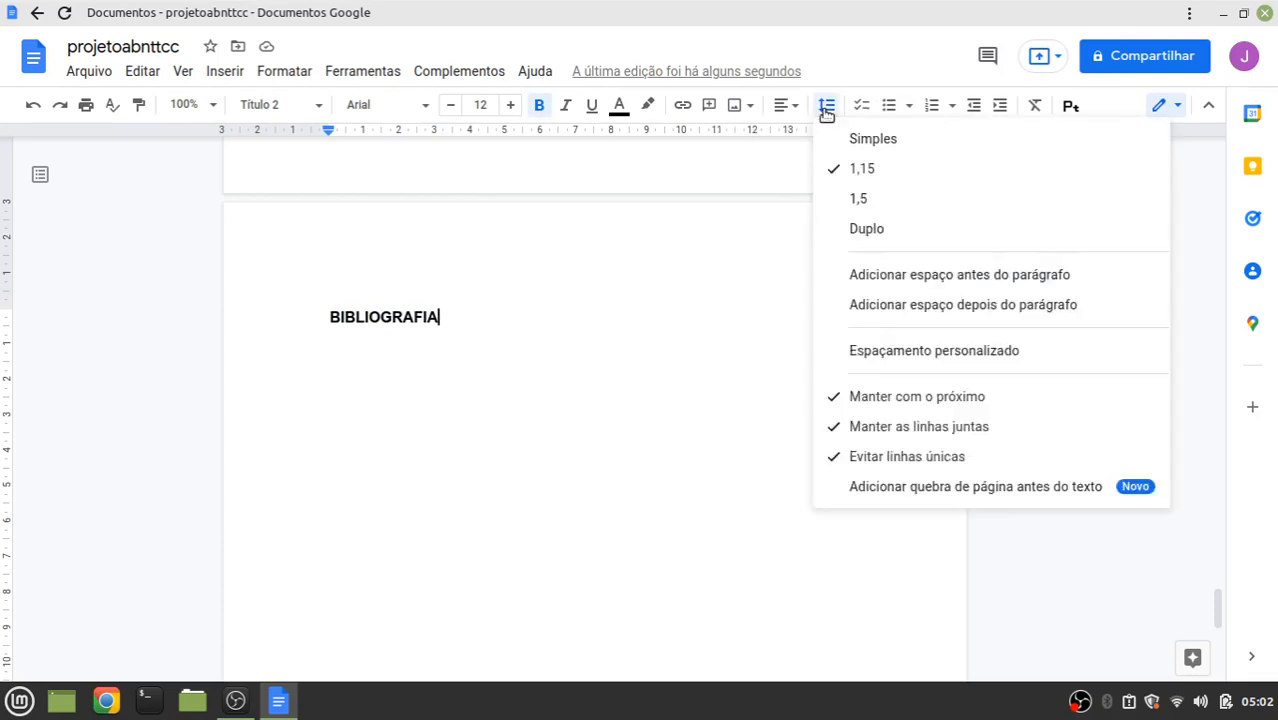
{"action": "left_click", "coordinate": [858, 204]}
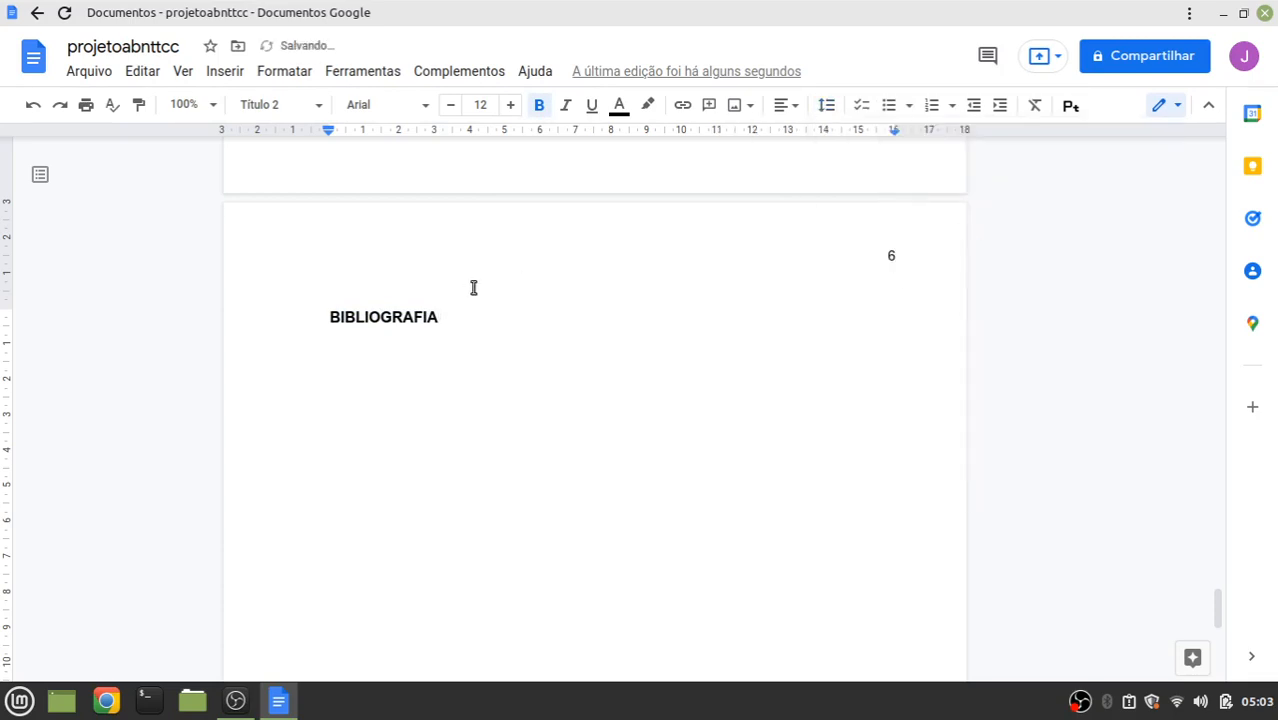
{"action": "key", "text": "Return"}
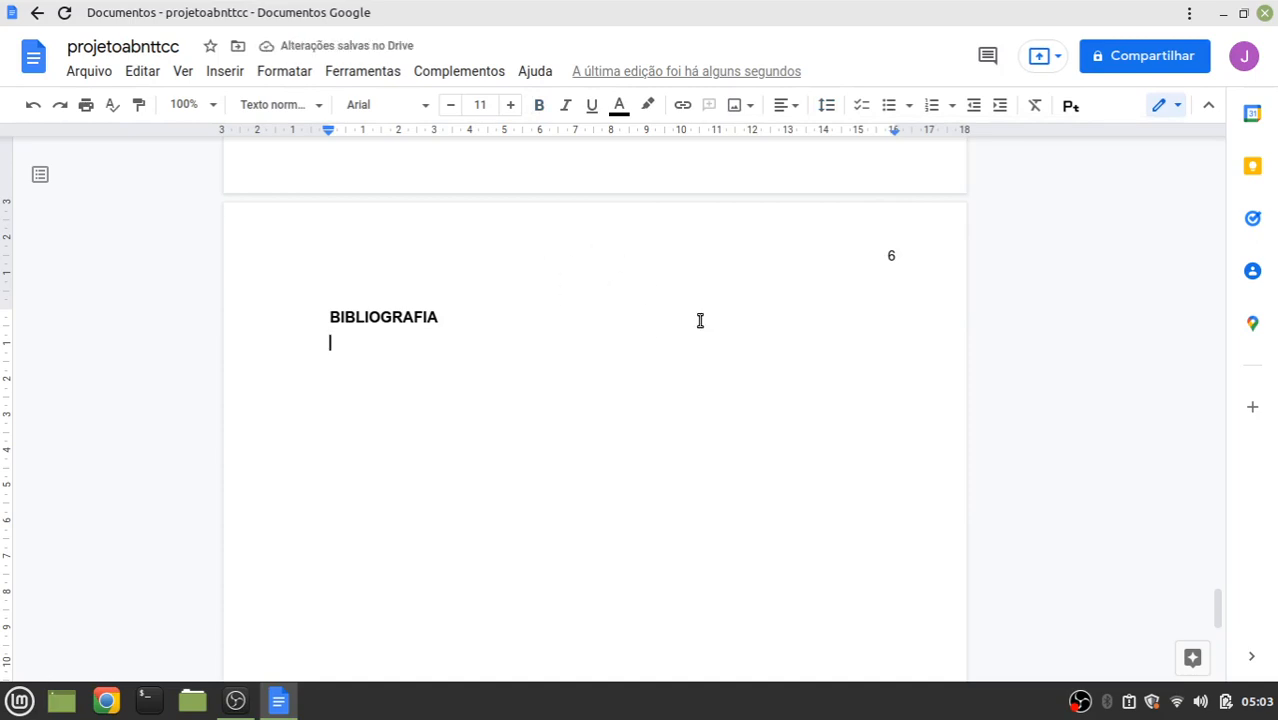
{"action": "left_click", "coordinate": [98, 708]}
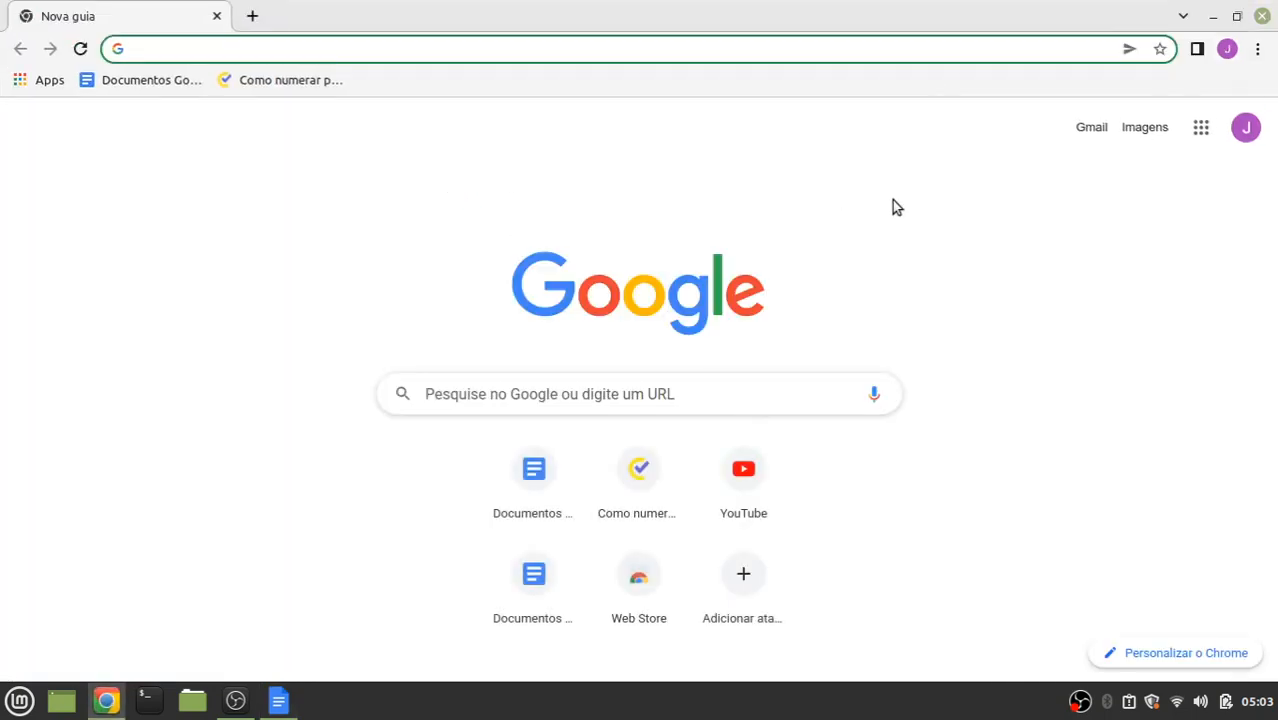
Search Google for 'GOOGLE ACADÊMICO' in the new window and return to the results
{"action": "type", "text": "GOOGLR"}
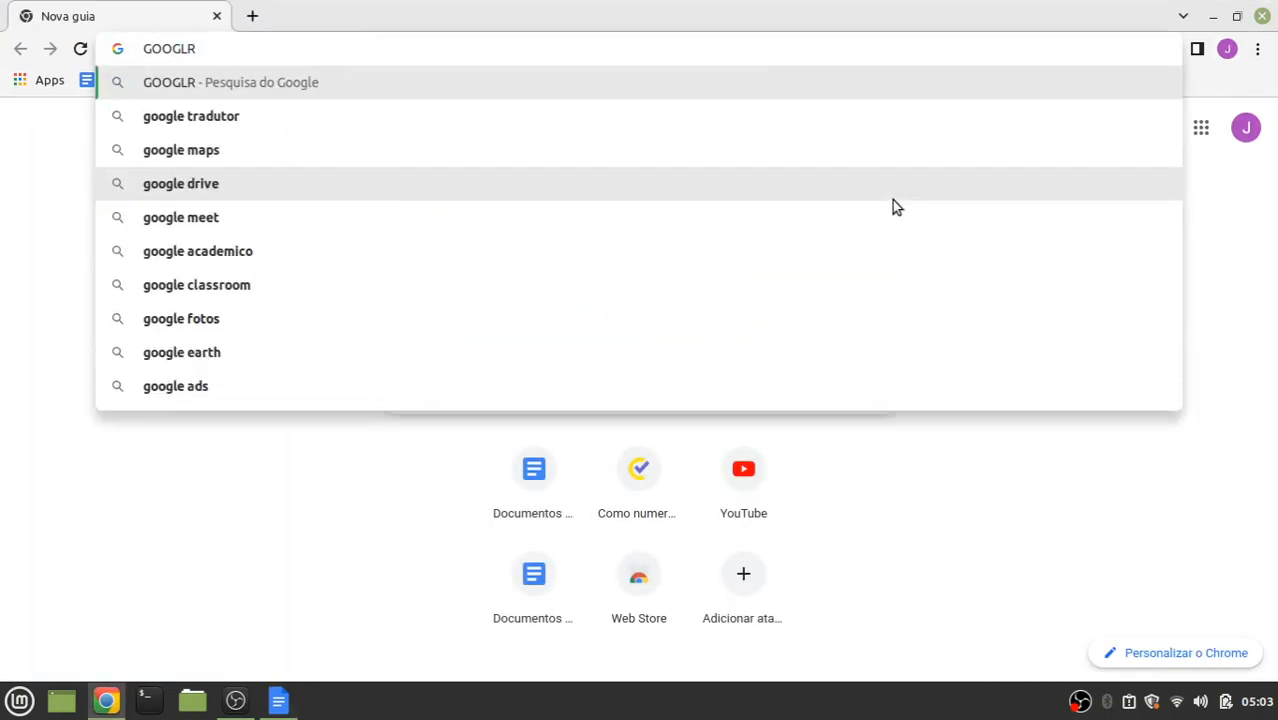
{"action": "key", "text": "BackSpace"}
{"action": "type", "text": "E A"}
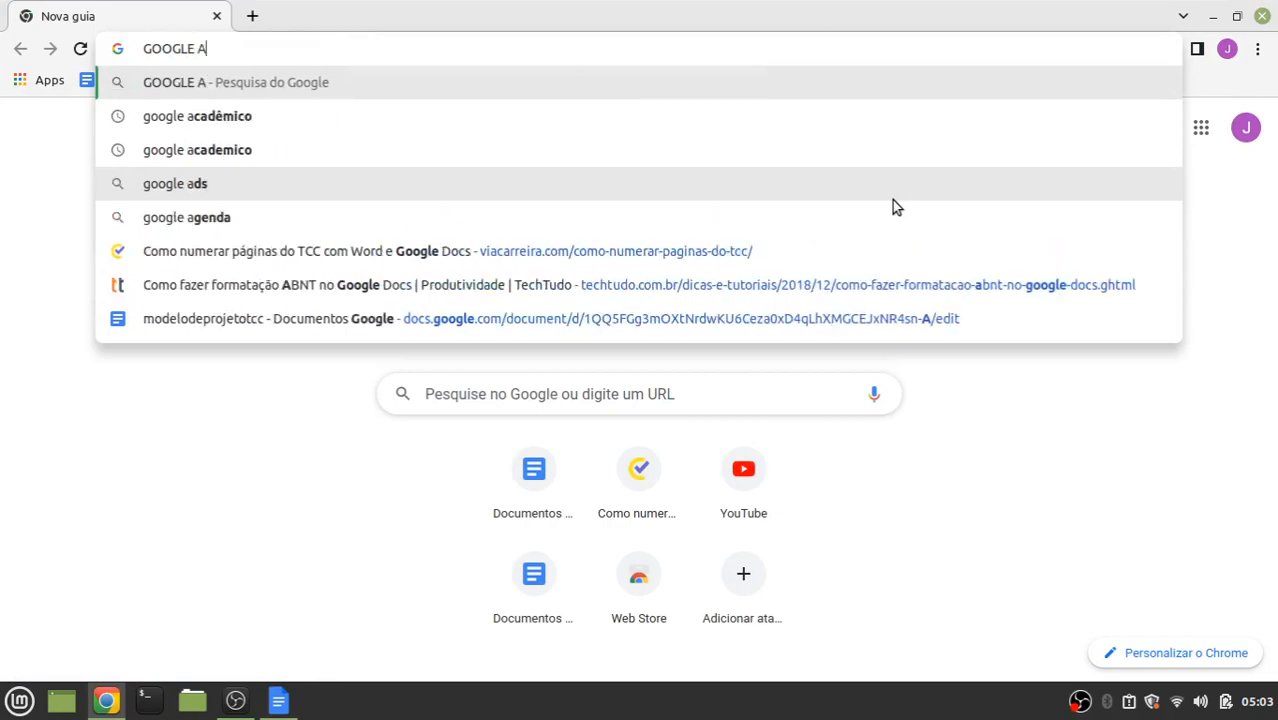
{"action": "type", "text": "CADÊMIC"}
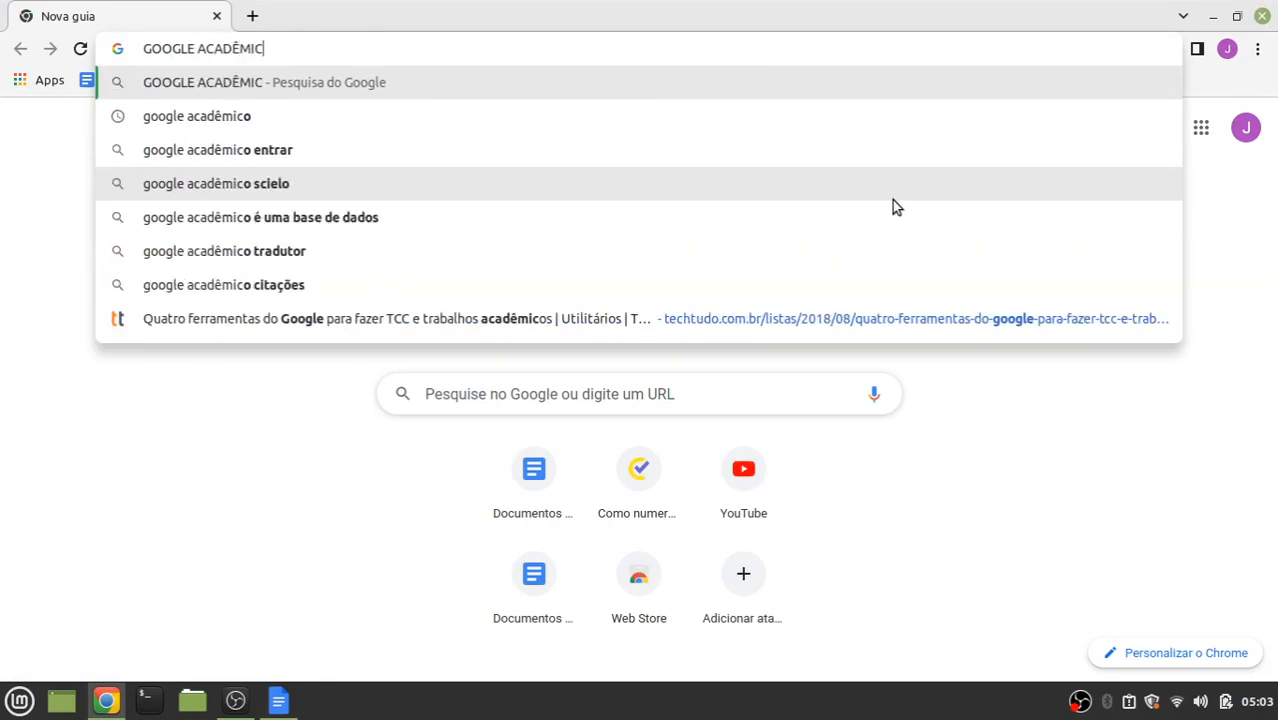
{"action": "type", "text": "O"}
{"action": "key", "text": "Return"}
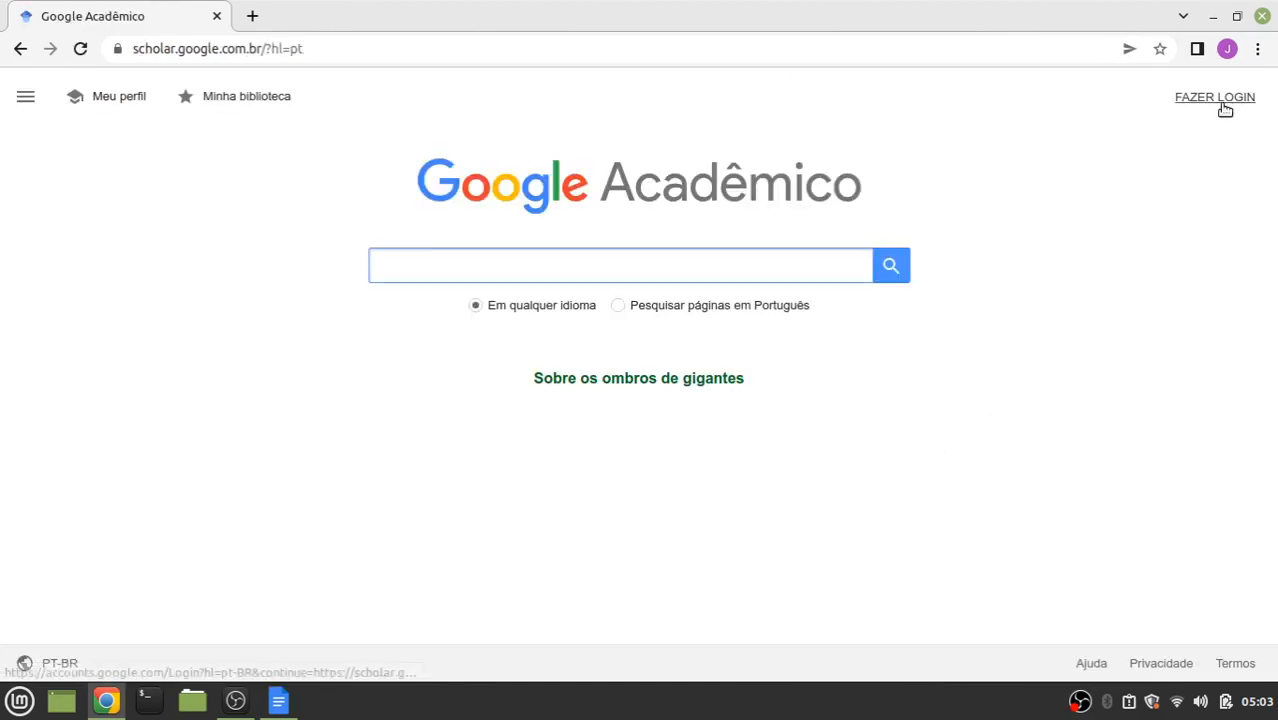
{"action": "left_click", "coordinate": [19, 50]}
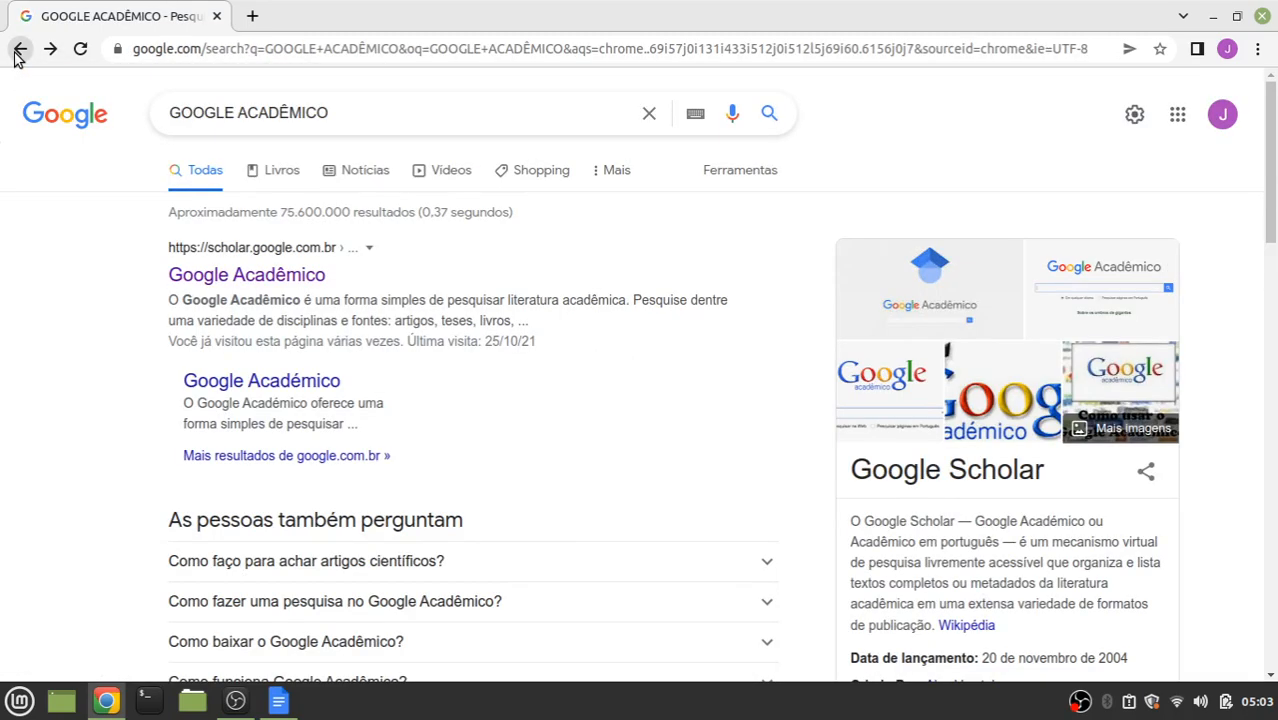
{"action": "left_click", "coordinate": [1177, 116]}
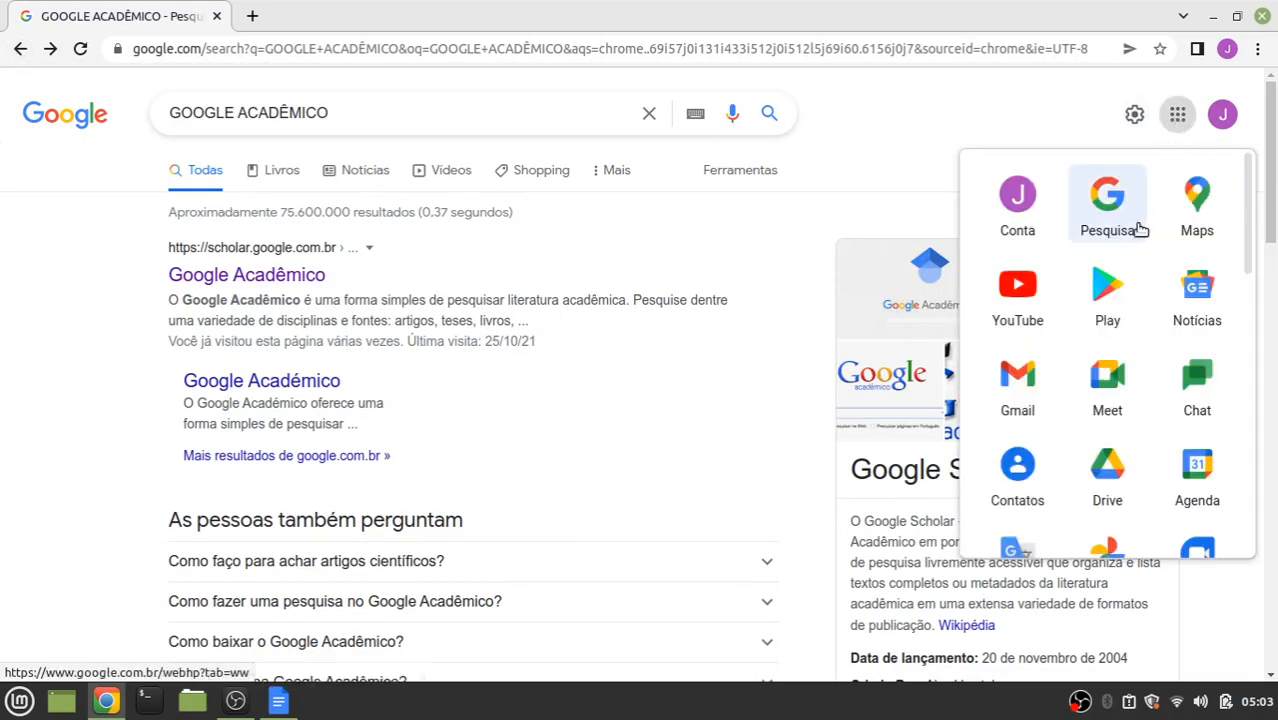
{"action": "scroll", "coordinate": [1147, 310], "scroll_direction": "down", "scroll_amount": 3}
{"action": "scroll", "coordinate": [1150, 312], "scroll_direction": "down", "scroll_amount": 5}
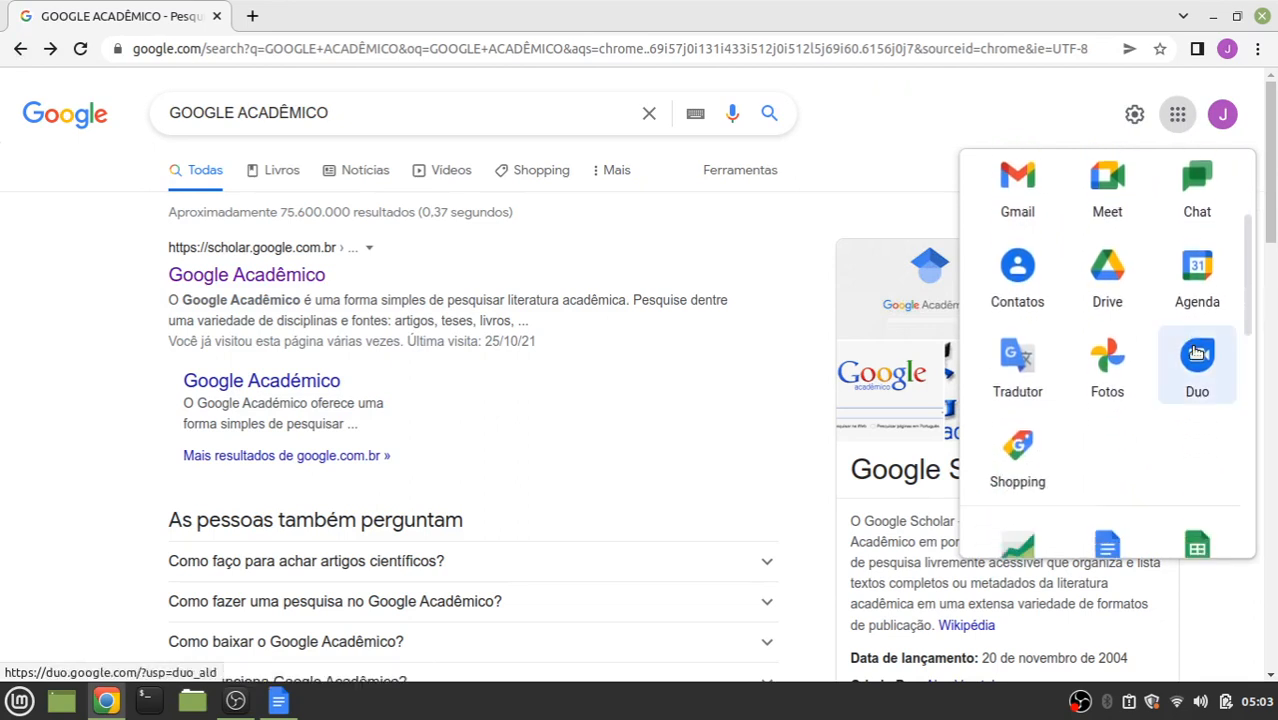
{"action": "scroll", "coordinate": [1180, 370], "scroll_direction": "down", "scroll_amount": 5}
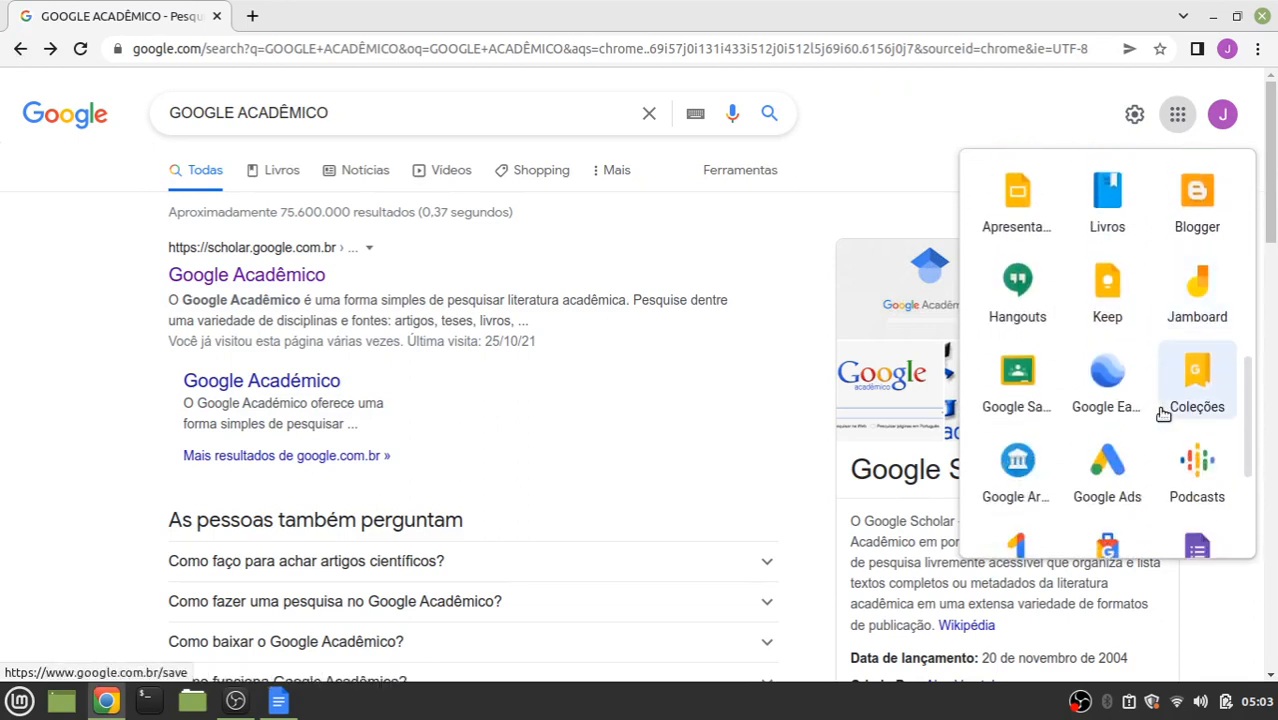
{"action": "scroll", "coordinate": [1163, 414], "scroll_direction": "down", "scroll_amount": 1}
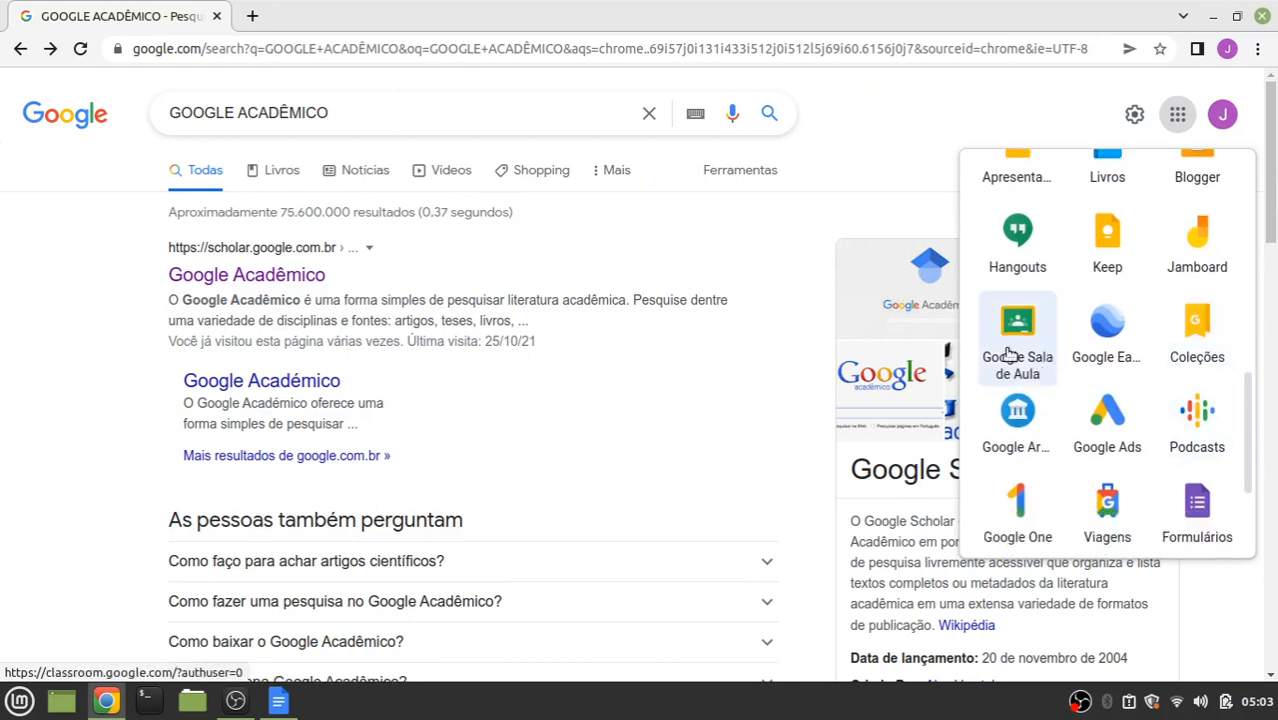
{"action": "scroll", "coordinate": [1100, 440], "scroll_direction": "down", "scroll_amount": 1}
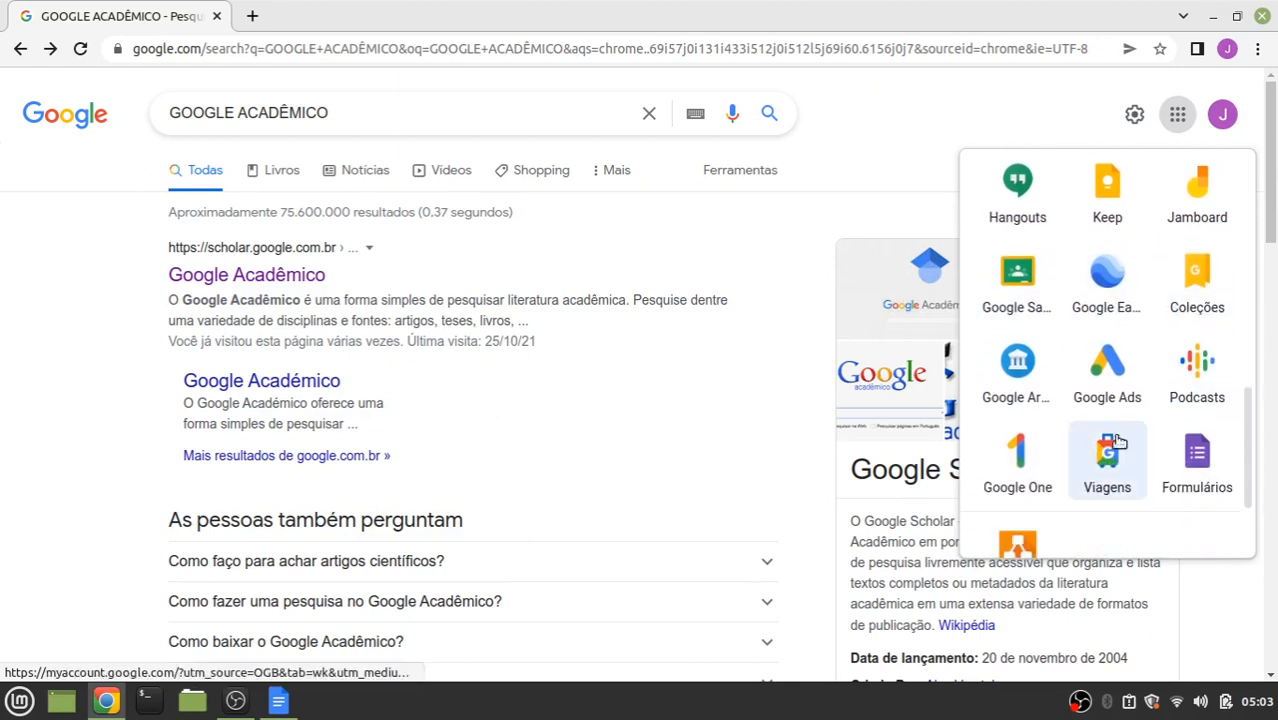
{"action": "scroll", "coordinate": [1120, 413], "scroll_direction": "down", "scroll_amount": 3}
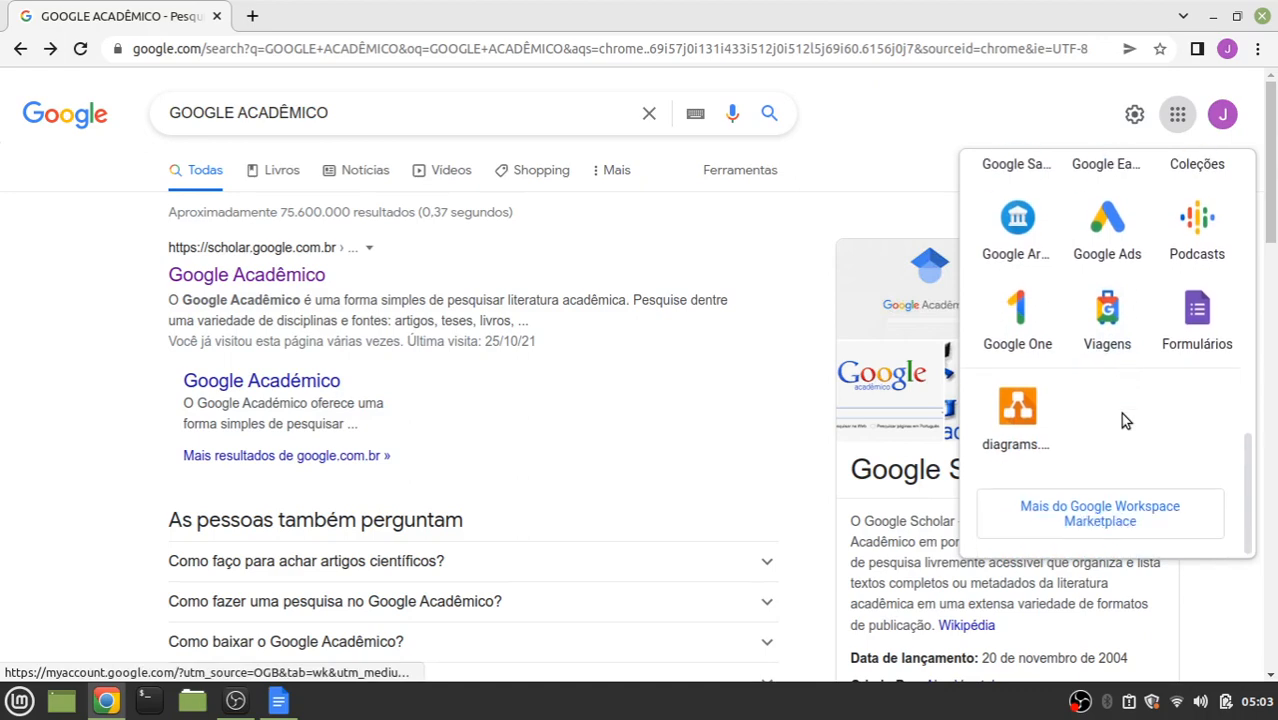
{"action": "scroll", "coordinate": [1122, 416], "scroll_direction": "down", "scroll_amount": 2}
{"action": "scroll", "coordinate": [1157, 322], "scroll_direction": "up", "scroll_amount": 5}
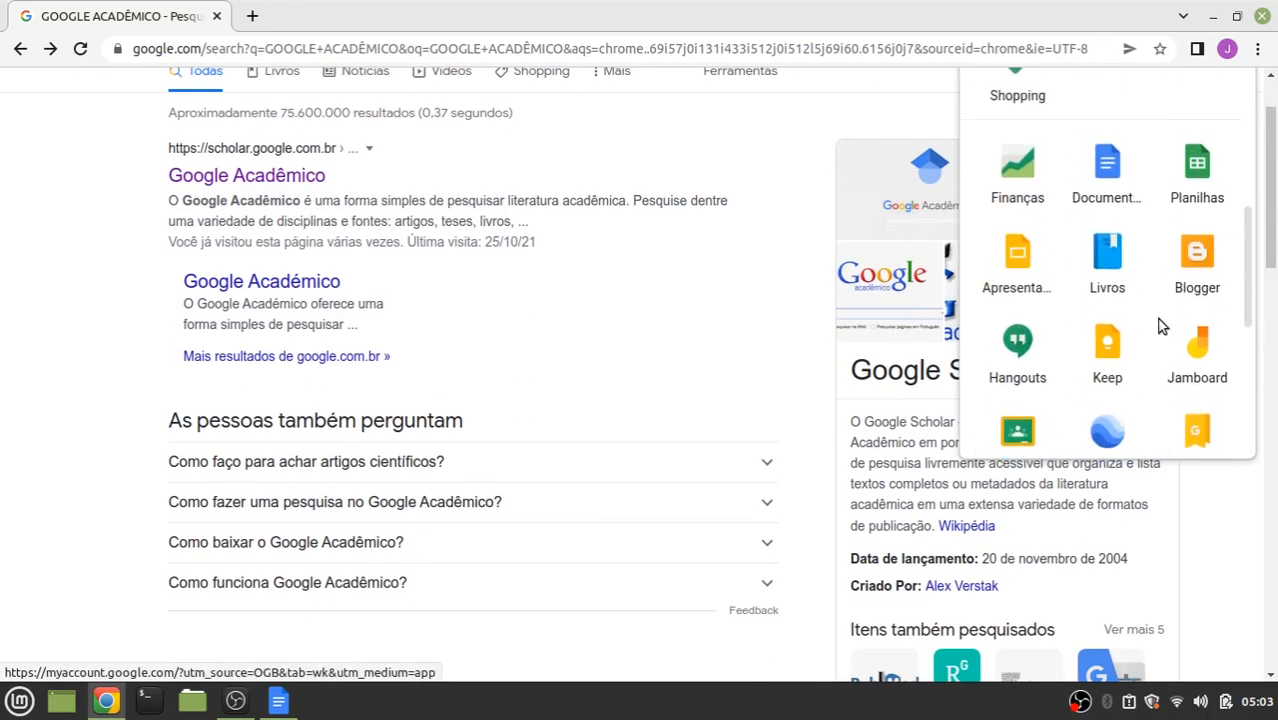
{"action": "scroll", "coordinate": [1161, 327], "scroll_direction": "up", "scroll_amount": 4}
{"action": "left_click", "coordinate": [627, 262]}
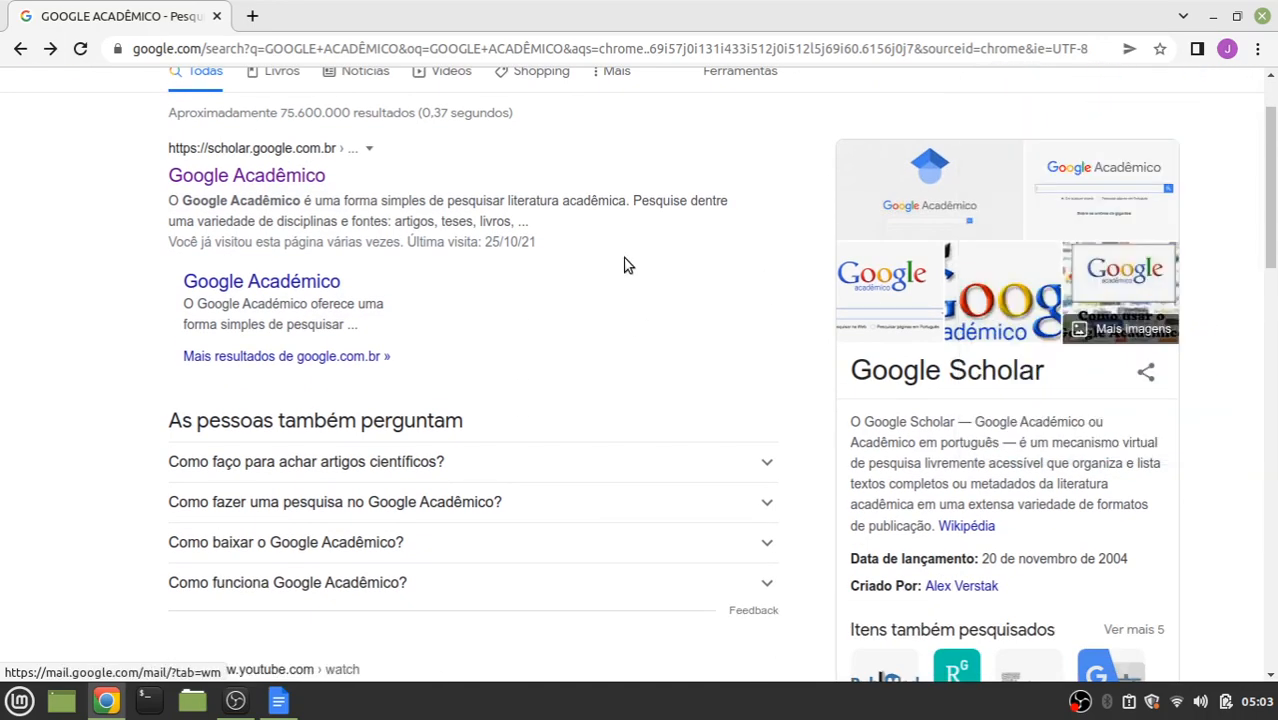
Search Google Acadêmico for 'ALICE NO PAIS DAS MARAVILHAS'
{"action": "left_click", "coordinate": [45, 50]}
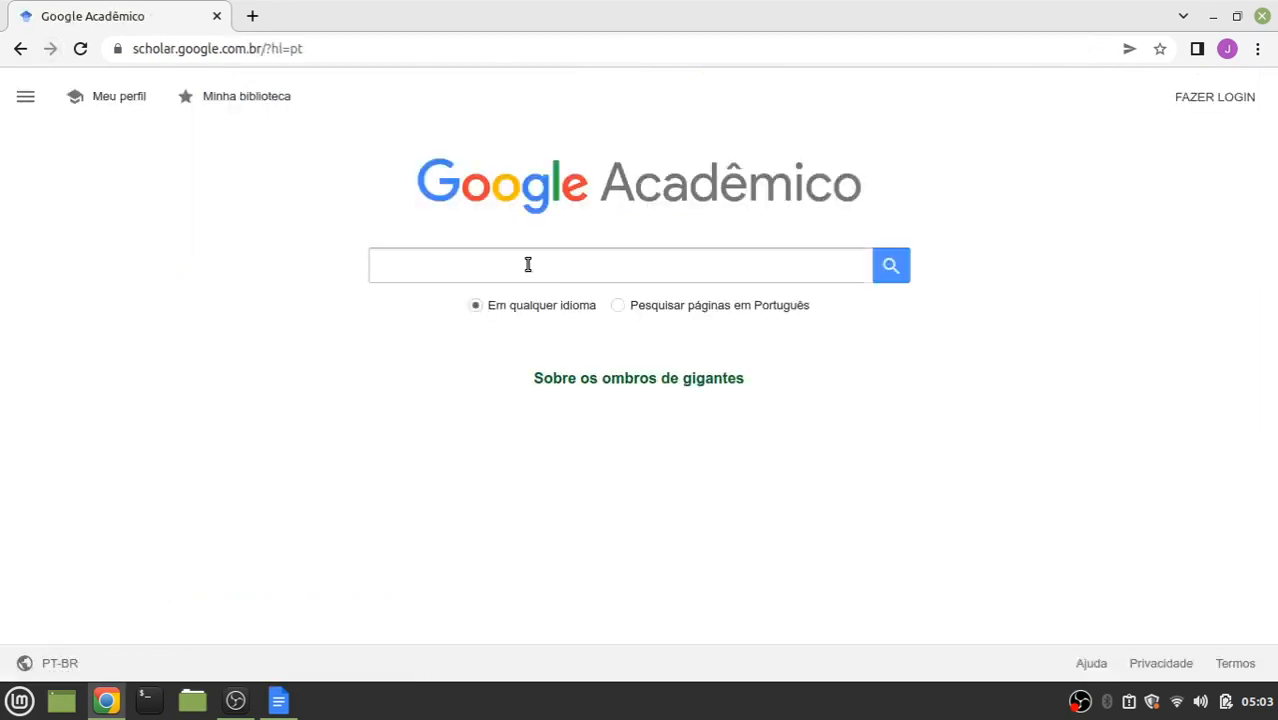
{"action": "left_click", "coordinate": [468, 264]}
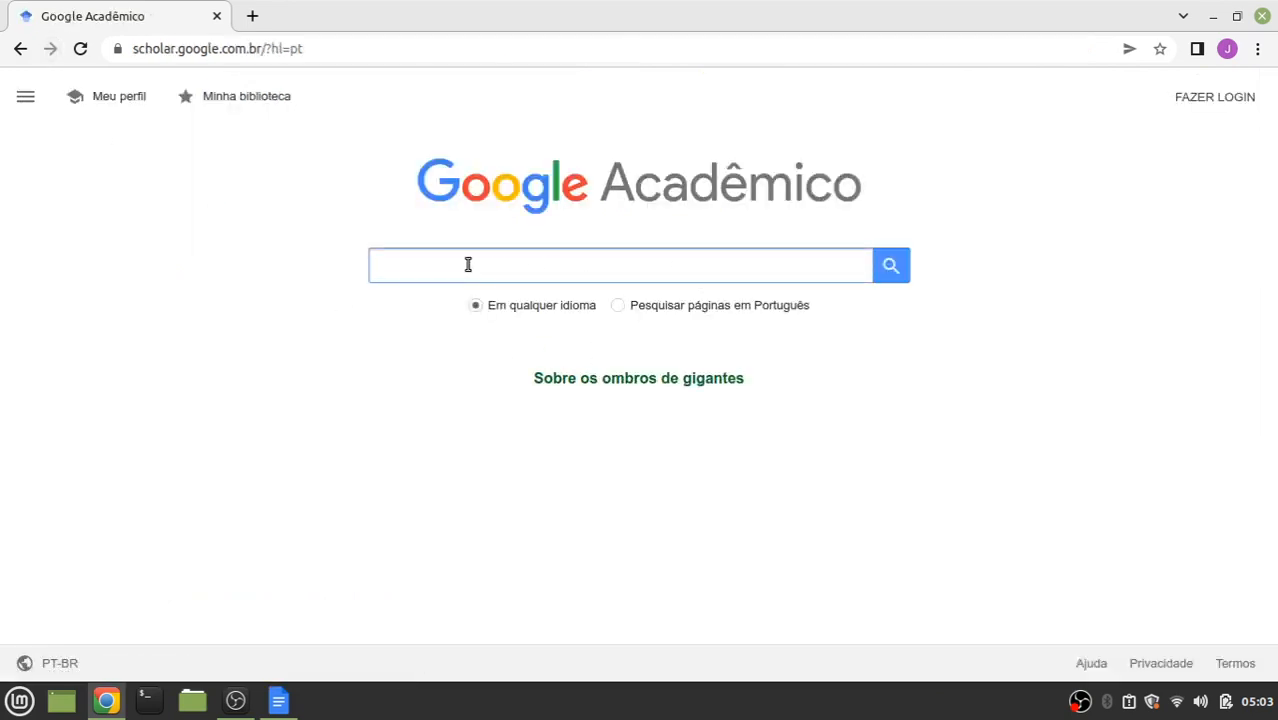
{"action": "type", "text": "ALICE "}
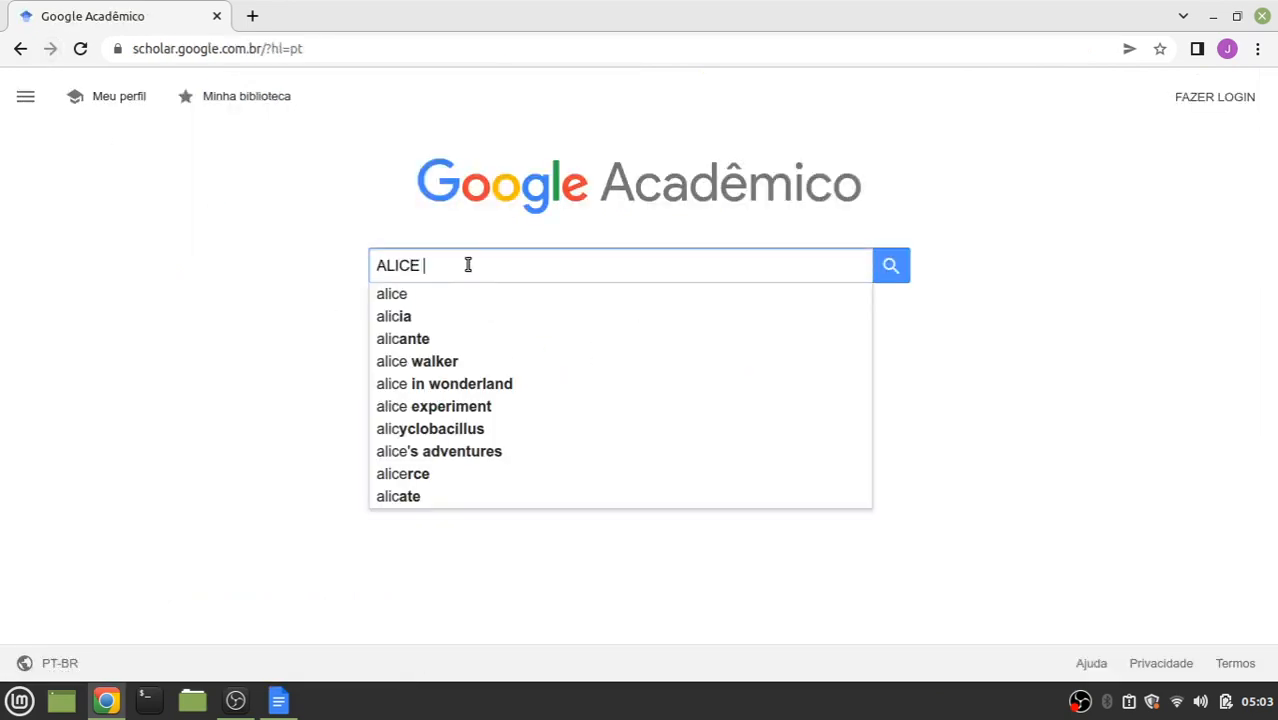
{"action": "type", "text": "NO PAIS DAS "}
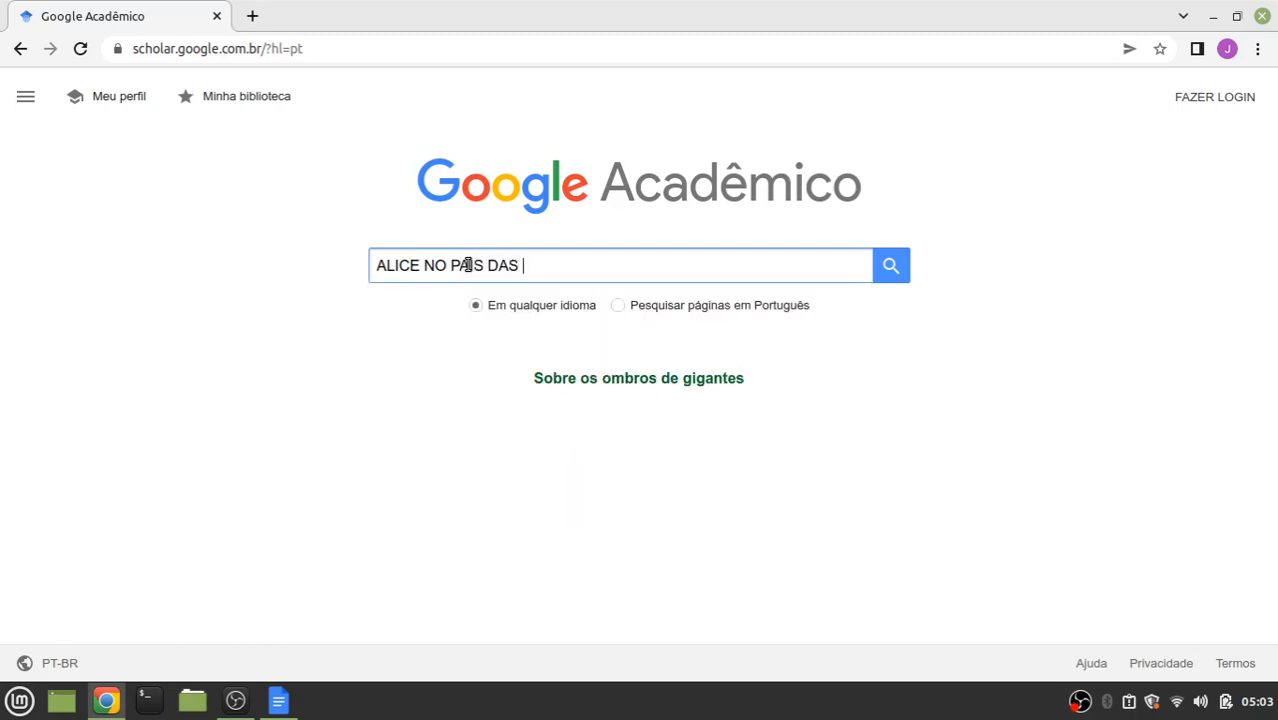
{"action": "type", "text": "MARAVILHAS"}
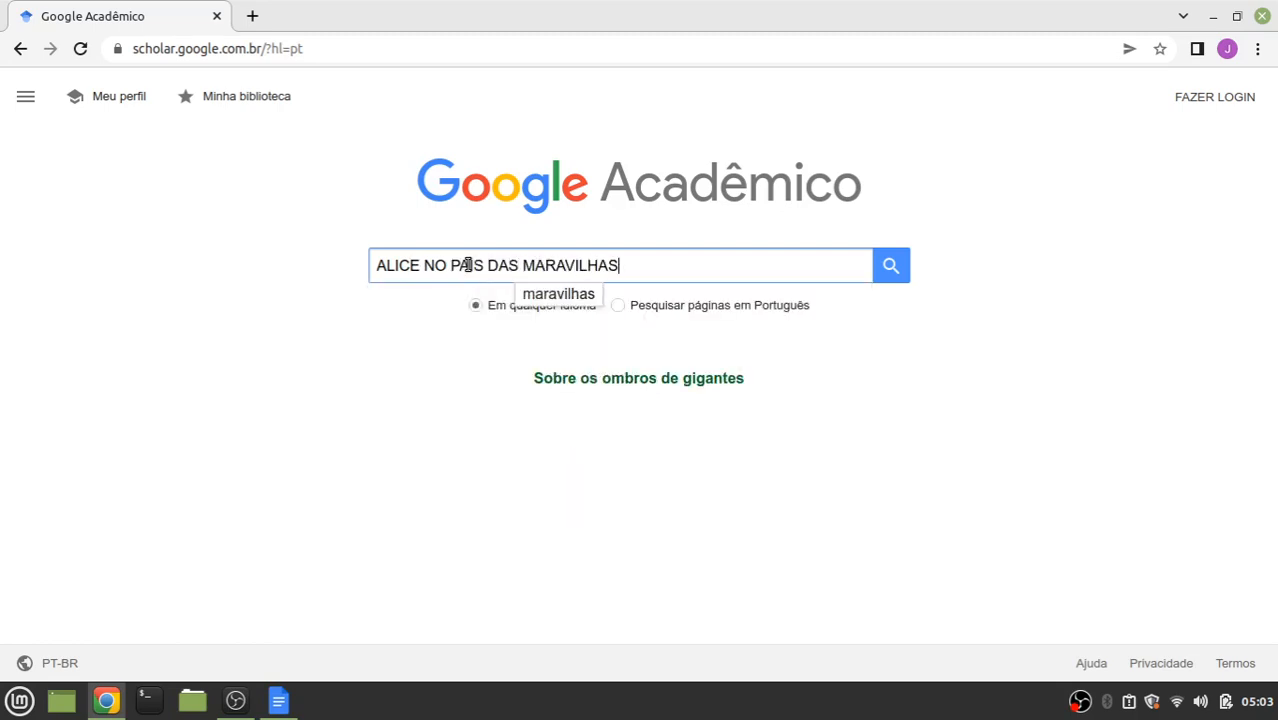
{"action": "key", "text": "Return"}
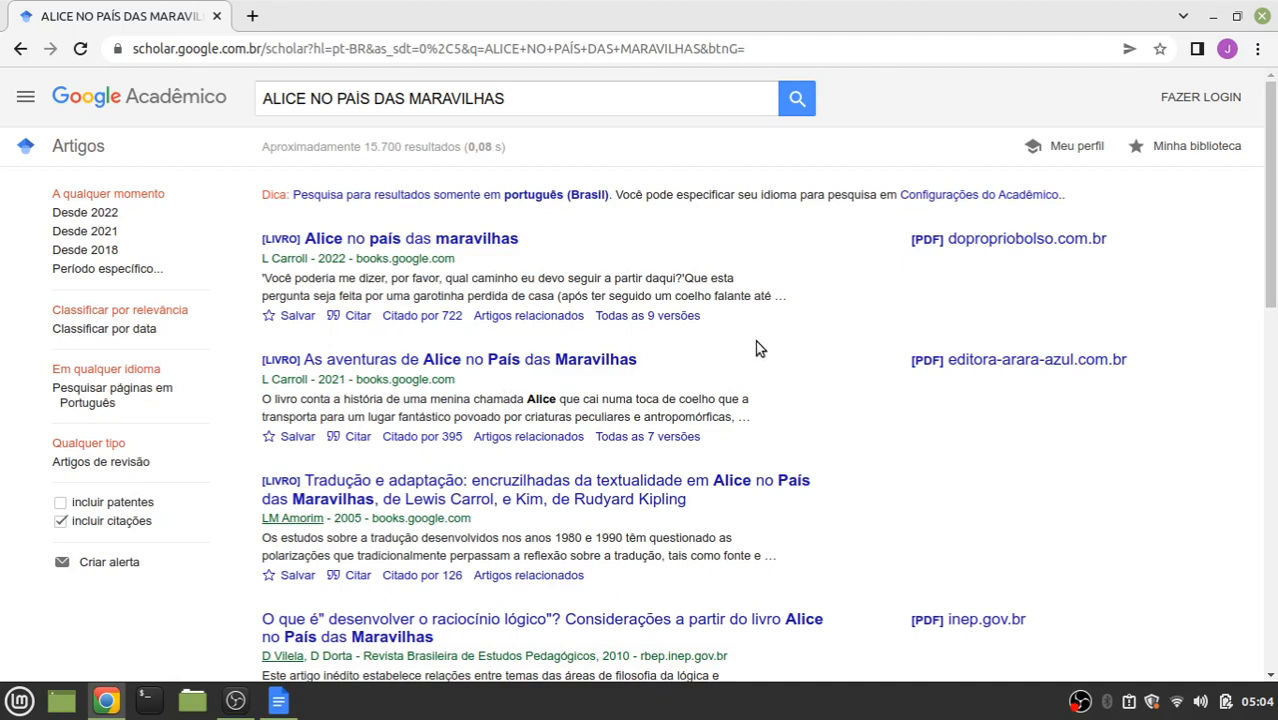
Copy the NBR 6023 citation for the first result, Carroll's Alice no país das maravilhas
{"action": "left_click", "coordinate": [336, 318]}
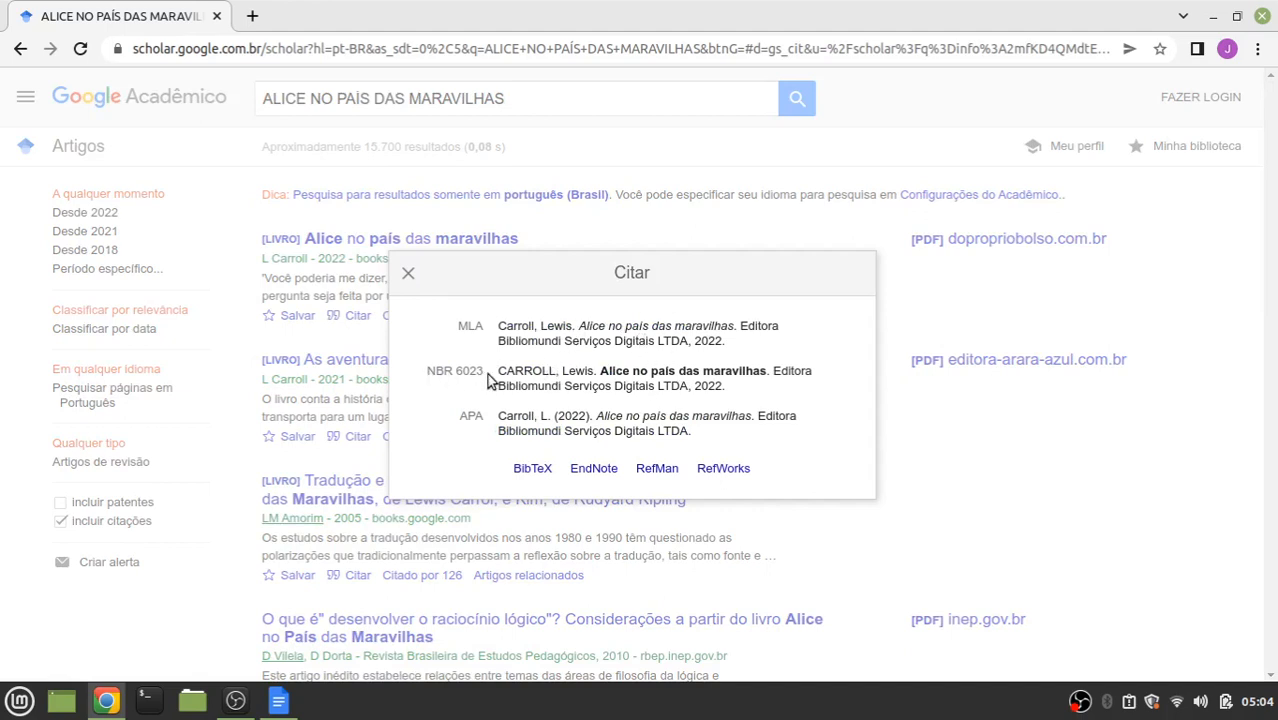
{"action": "triple_click", "coordinate": [740, 390]}
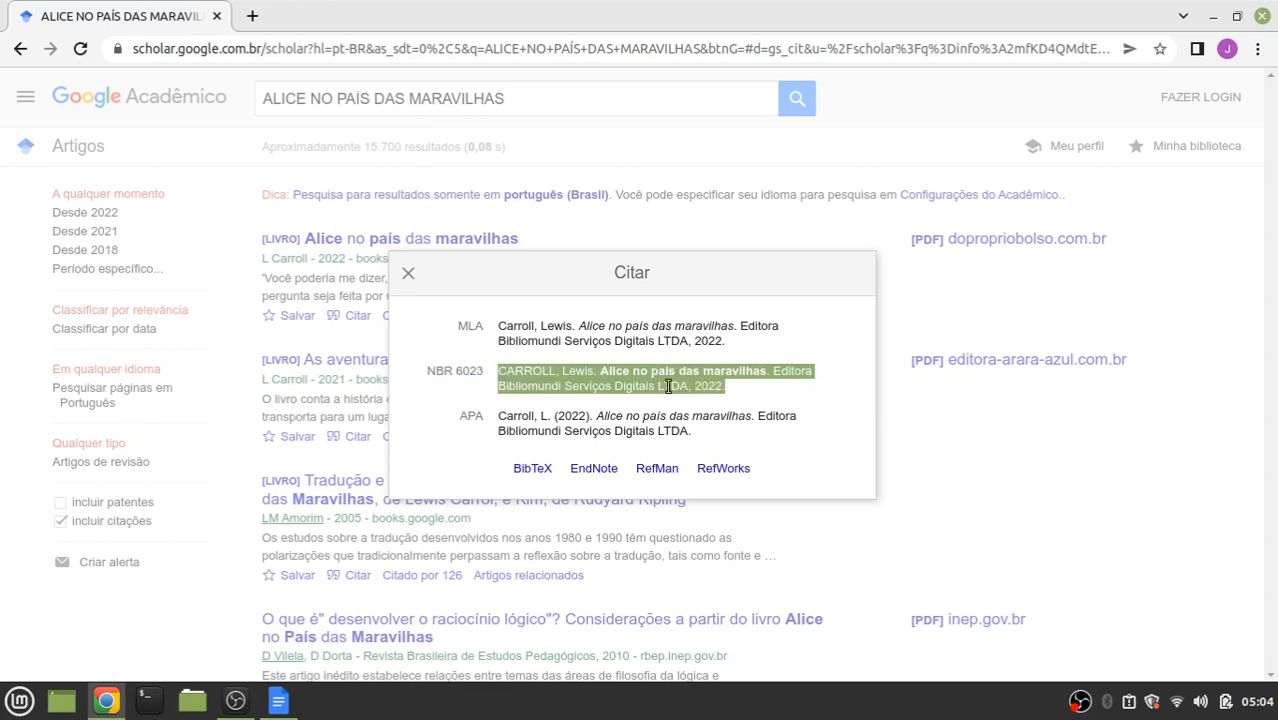
{"action": "right_click", "coordinate": [658, 370]}
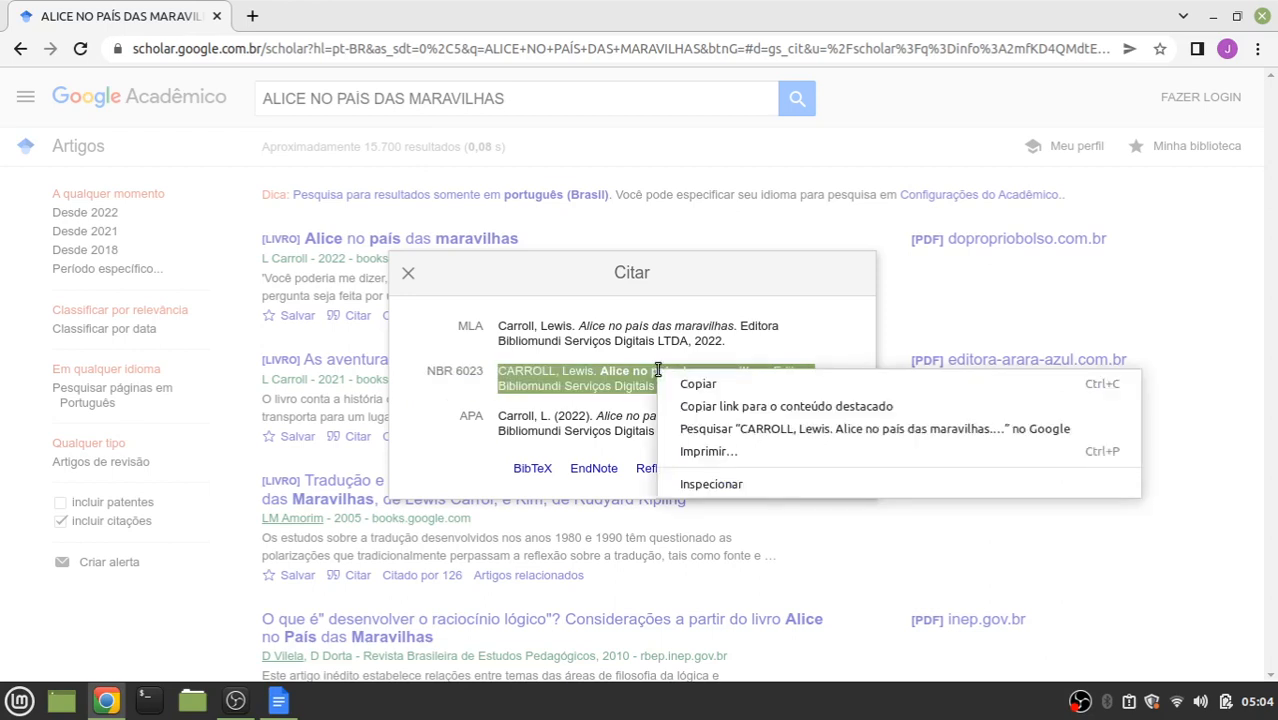
{"action": "left_click", "coordinate": [700, 380]}
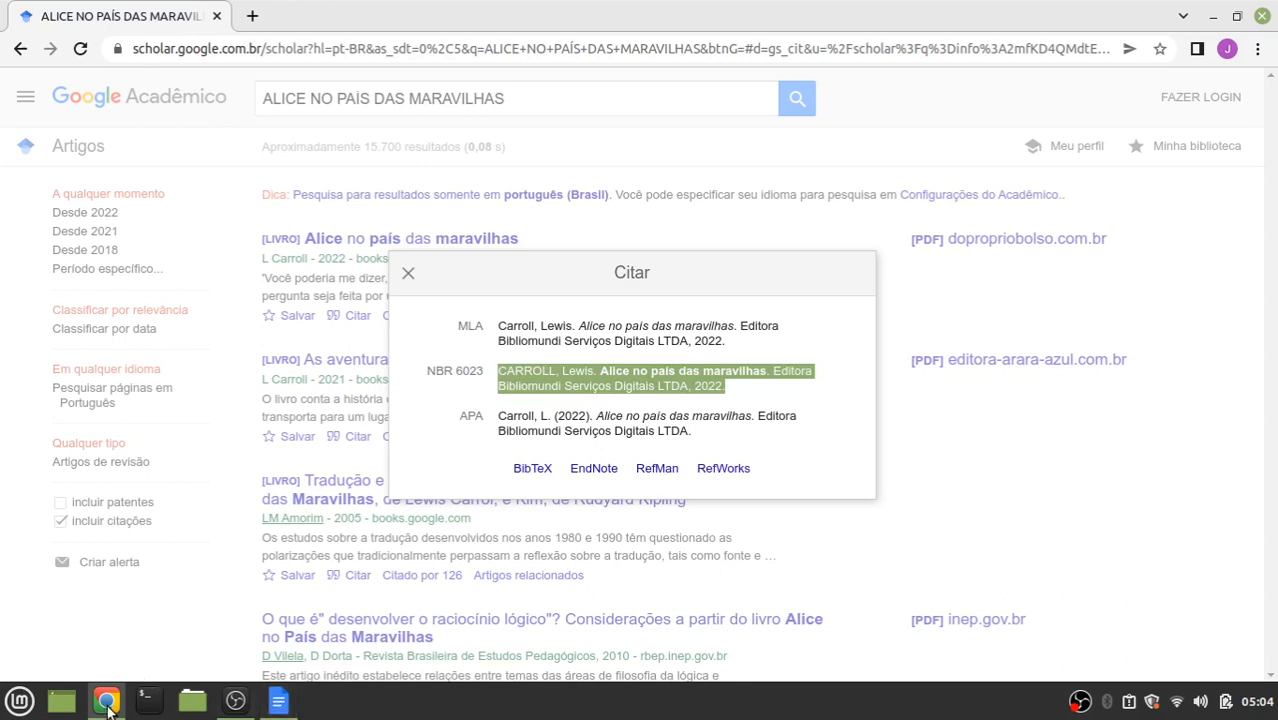
Paste the copied Carroll reference under BIBLIOGRAFIA in projetoabnttcc and start a new line
{"action": "left_click", "coordinate": [279, 702]}
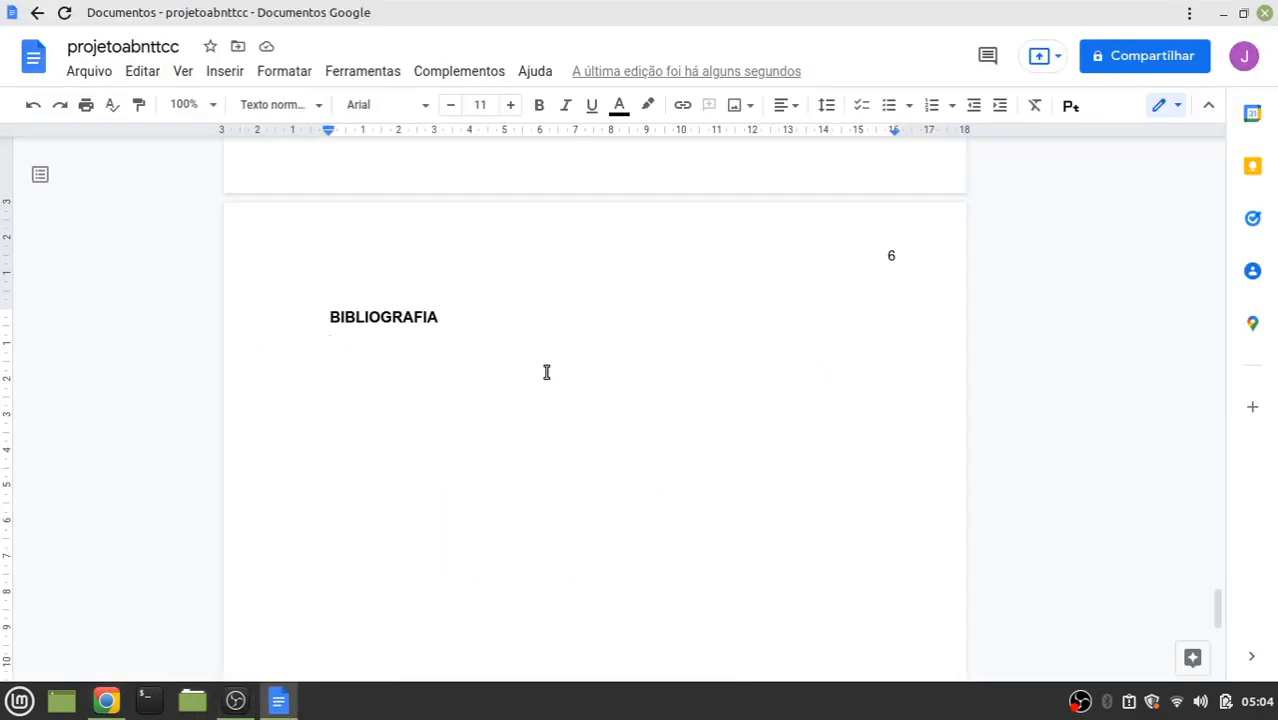
{"action": "right_click", "coordinate": [354, 343]}
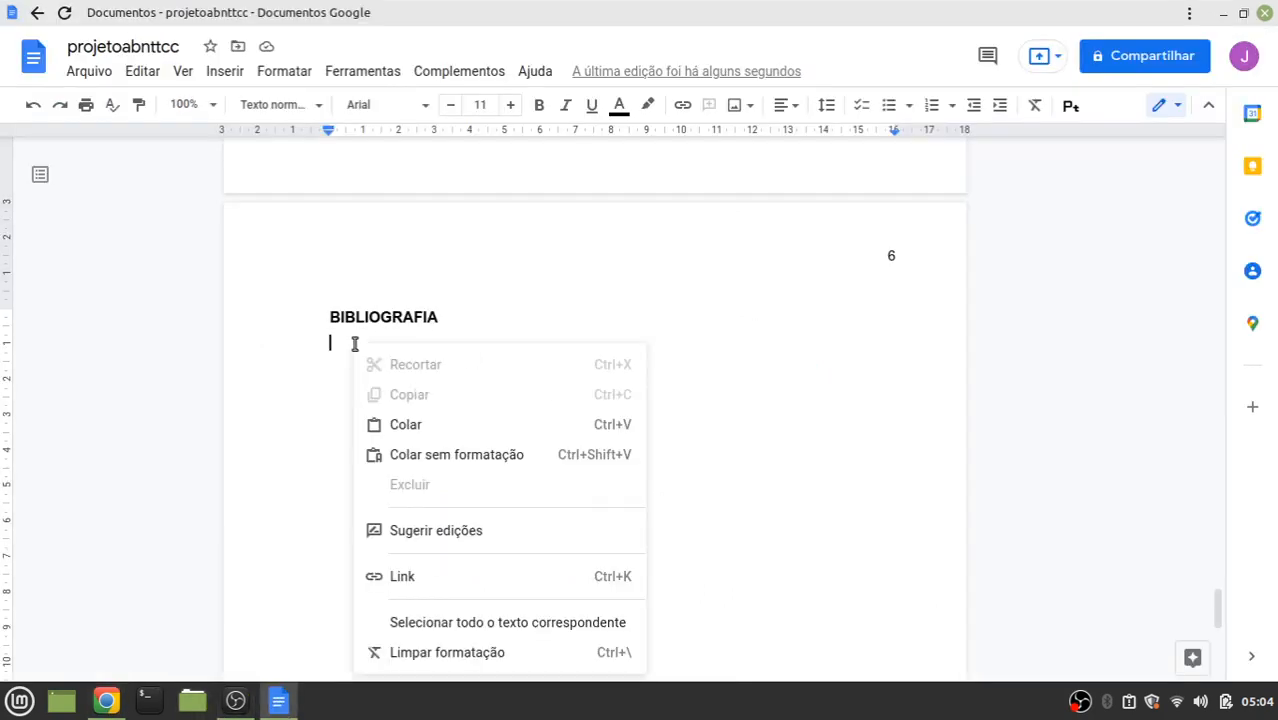
{"action": "left_click", "coordinate": [418, 428]}
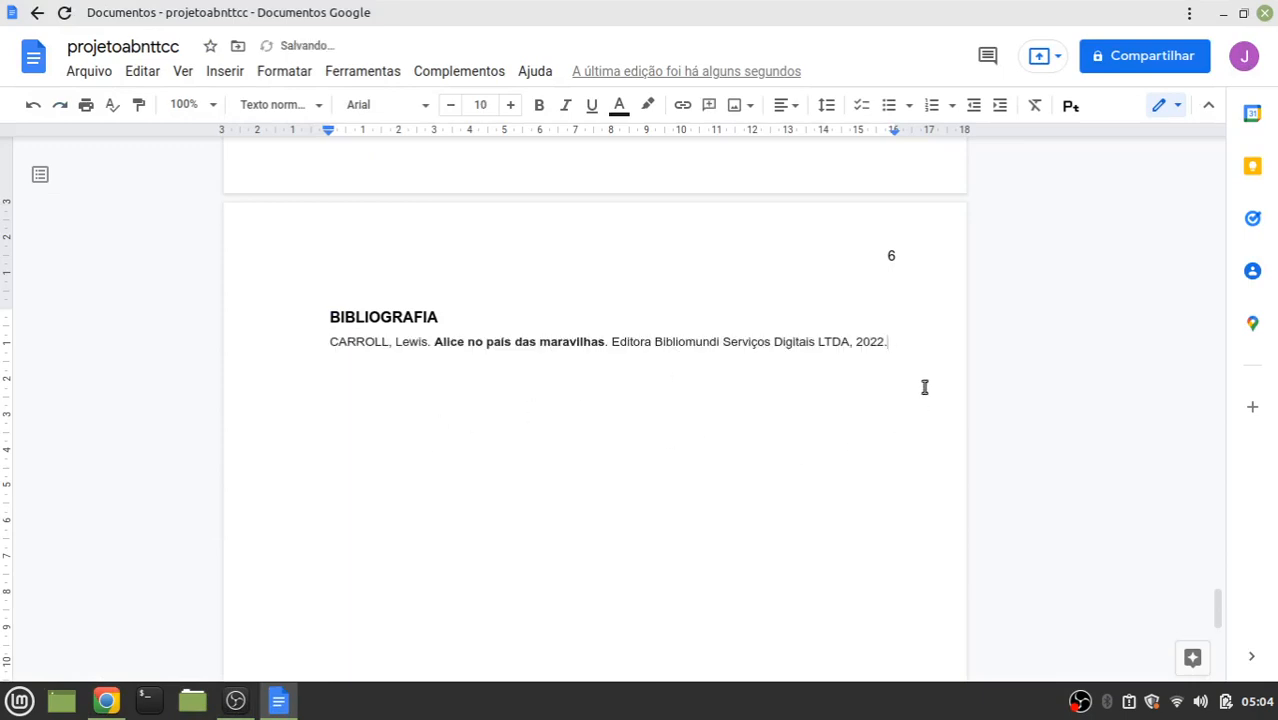
{"action": "key", "text": "Return"}
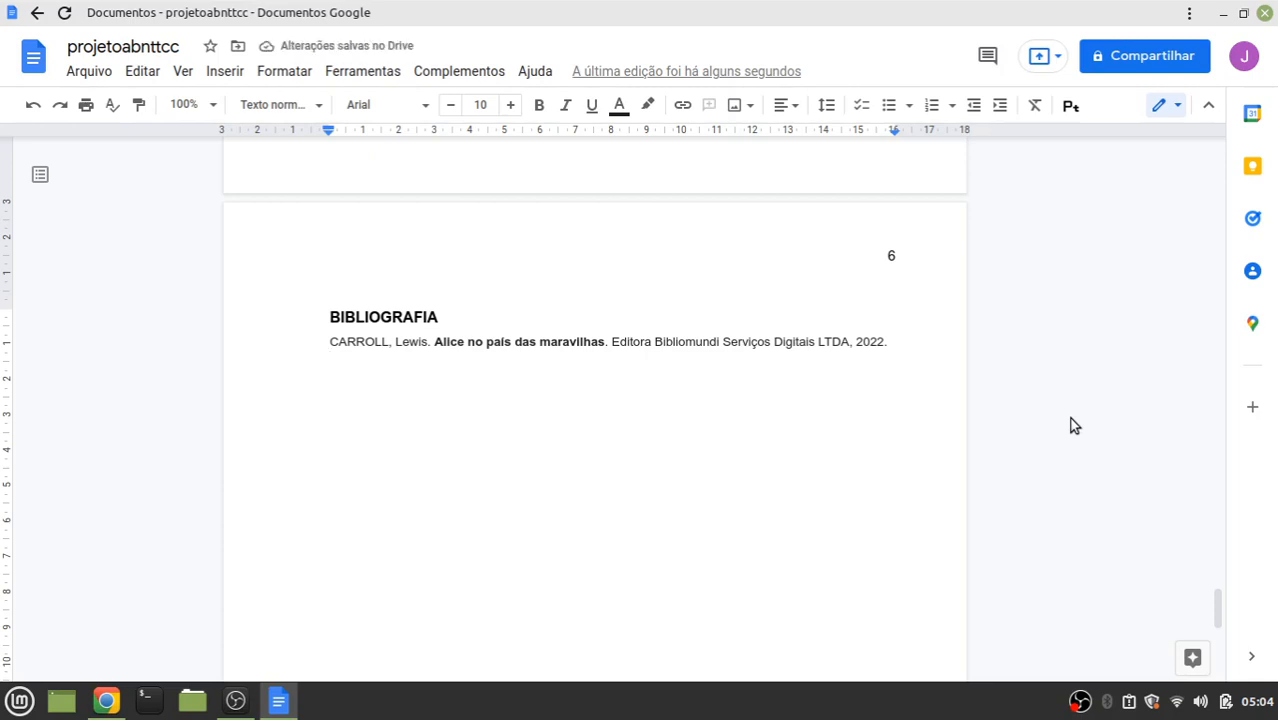
Enlarge the CARROLL reference to 12 points and give it 1,5 line spacing
{"action": "left_click_drag", "start_coordinate": [899, 345], "coordinate": [325, 345]}
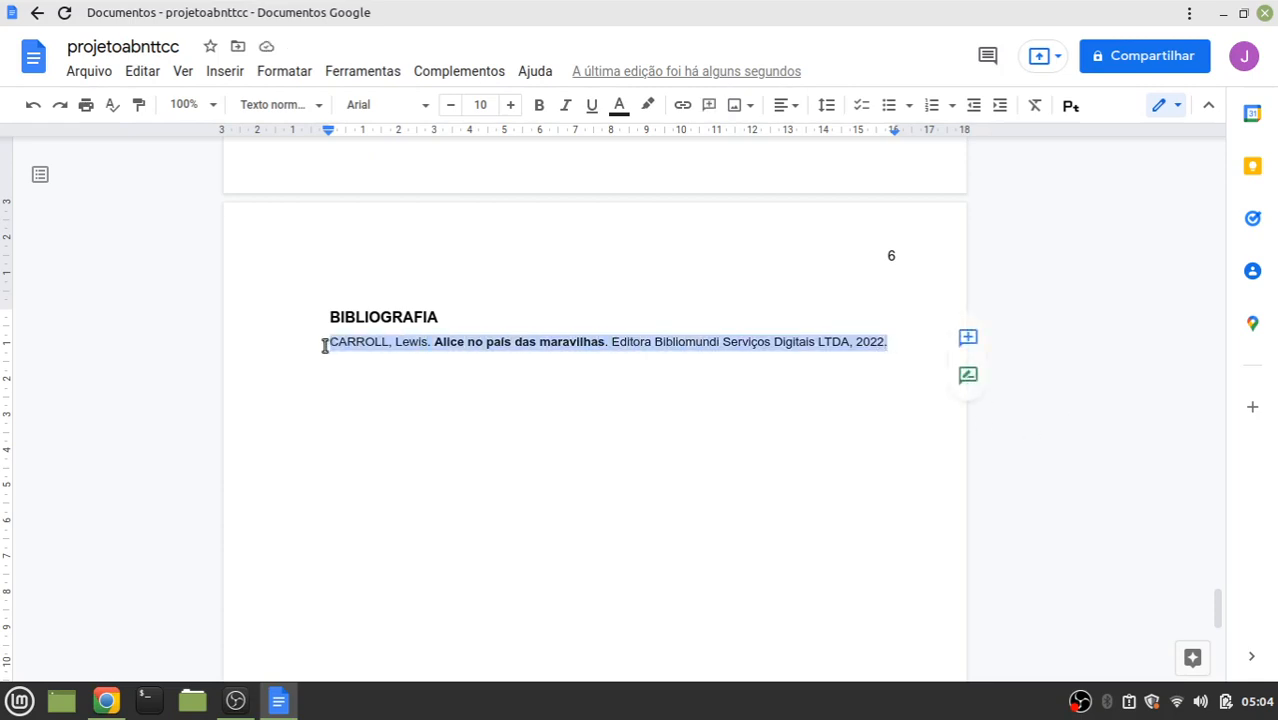
{"action": "left_click", "coordinate": [510, 105]}
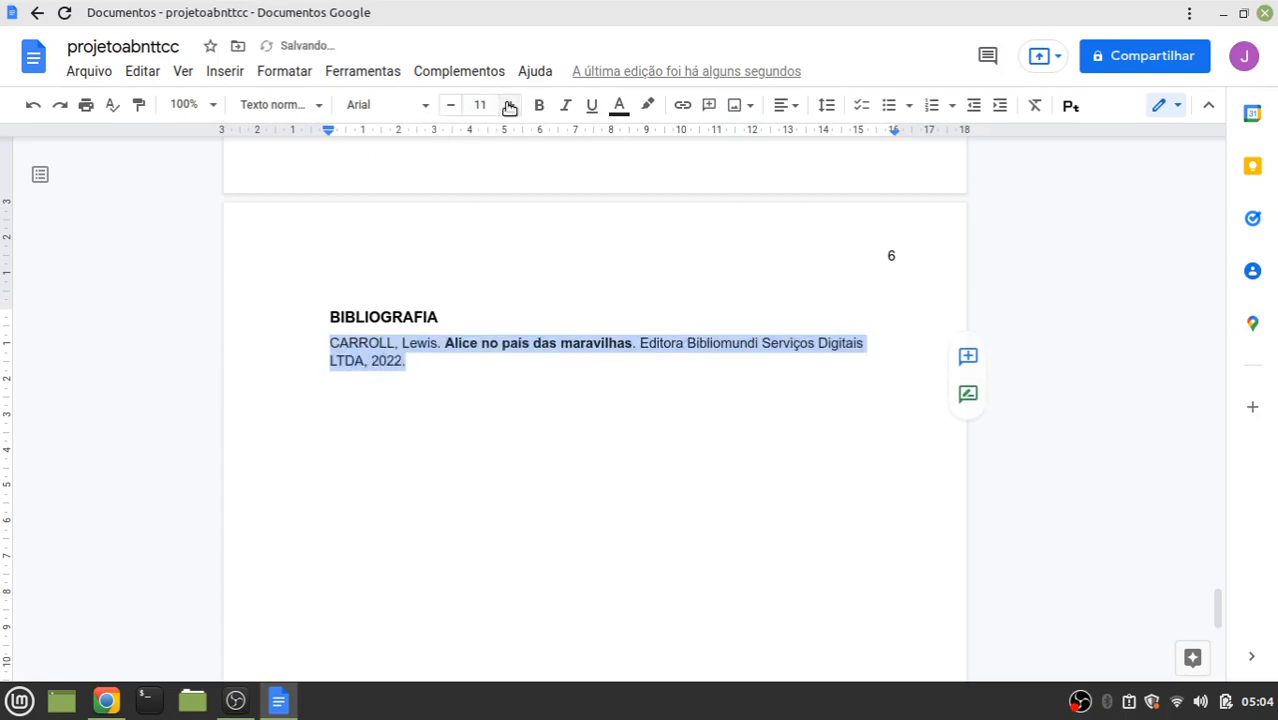
{"action": "left_click", "coordinate": [510, 105]}
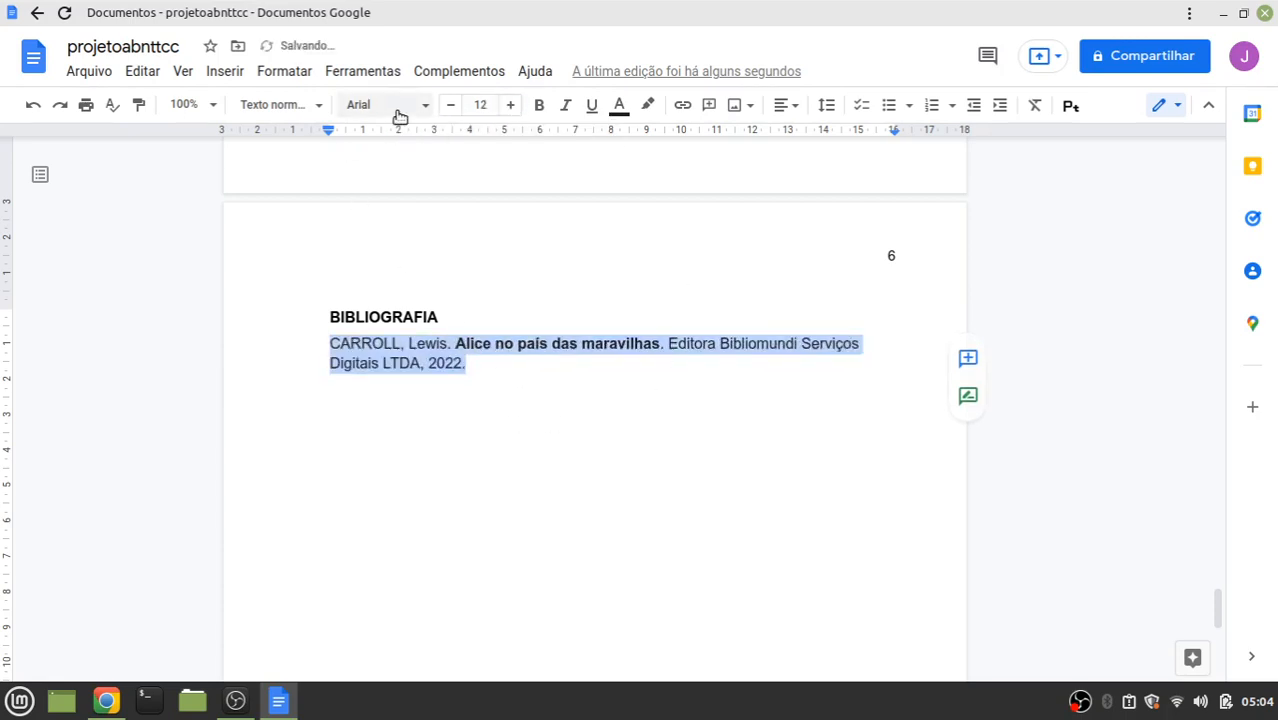
{"action": "left_click", "coordinate": [547, 379]}
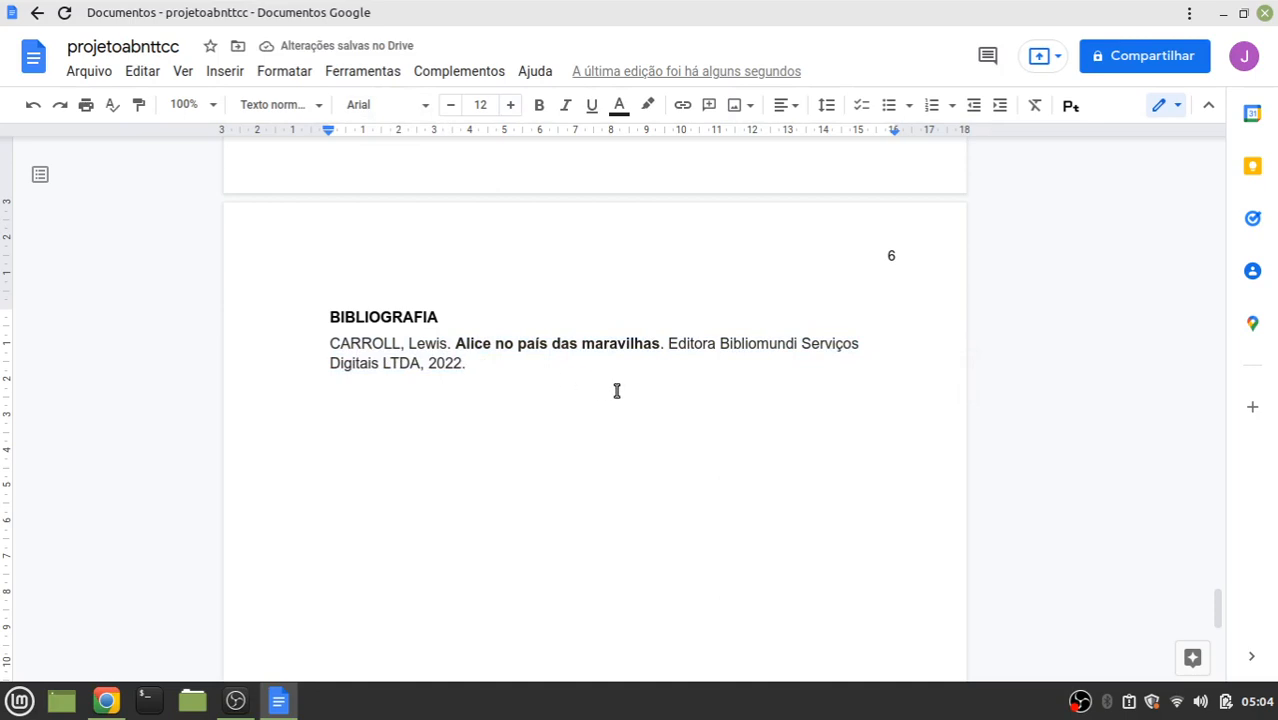
{"action": "key", "text": "Return"}
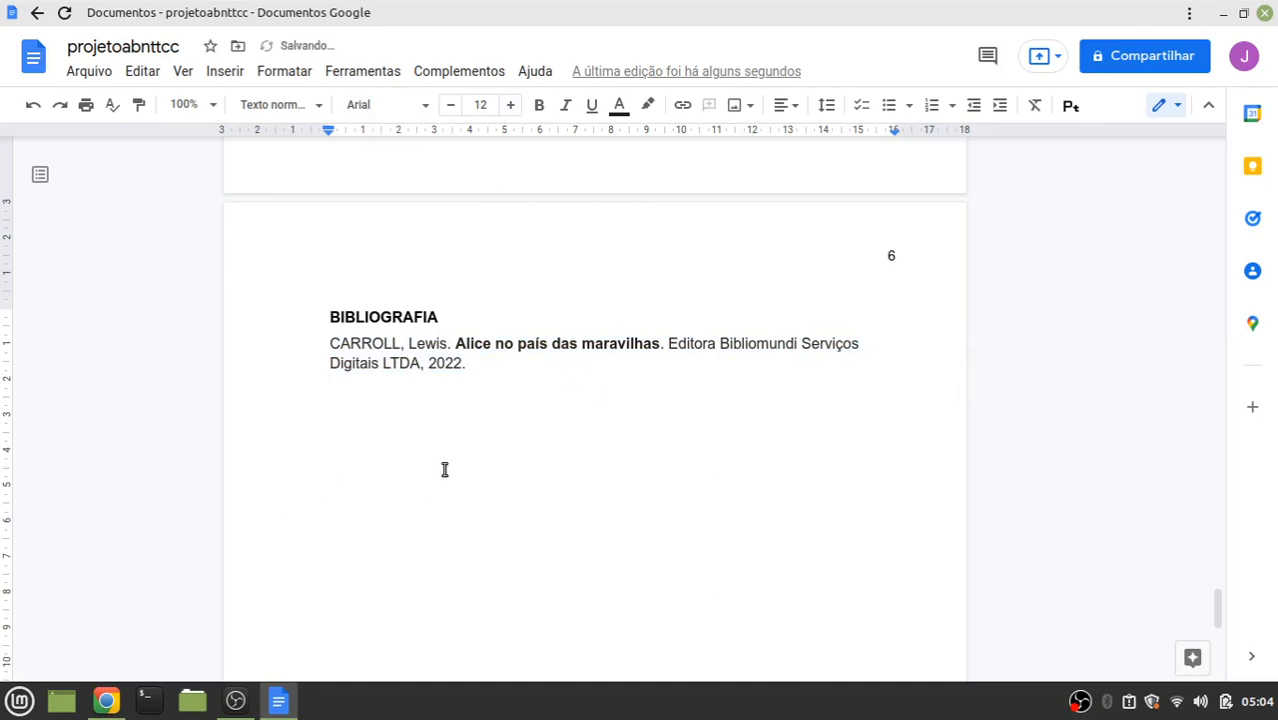
{"action": "left_click", "coordinate": [477, 367]}
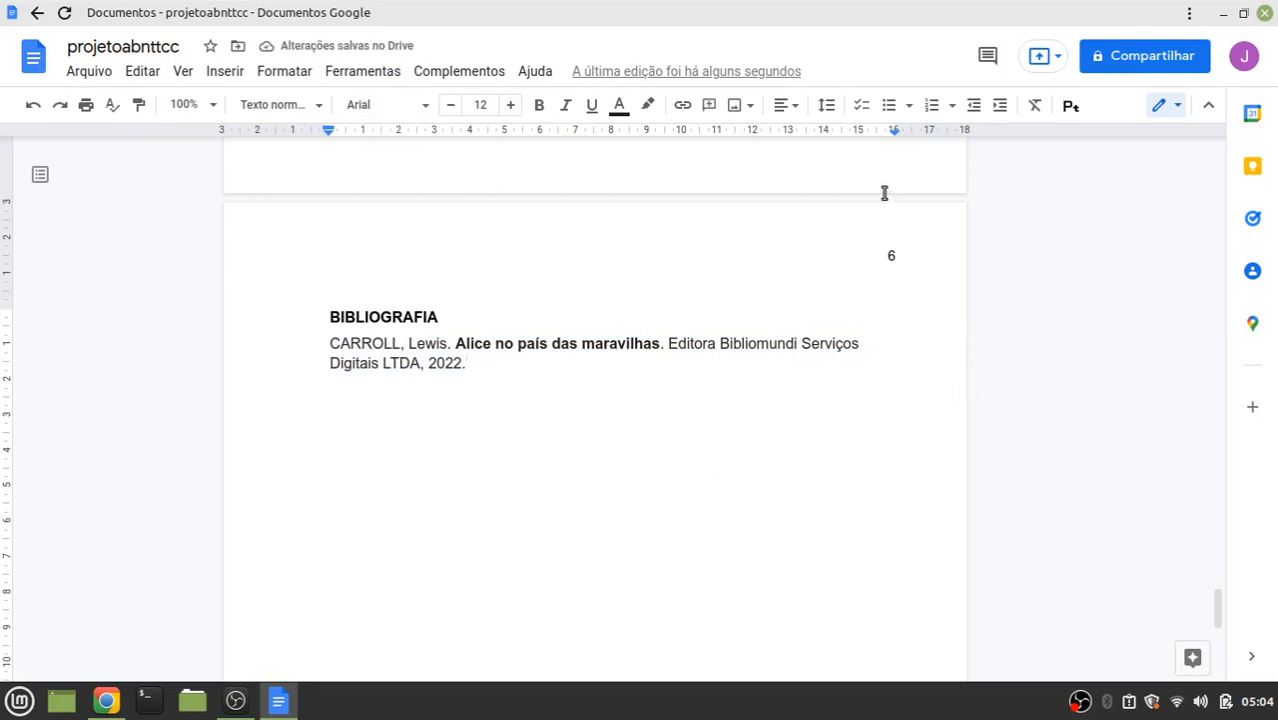
{"action": "left_click", "coordinate": [827, 105]}
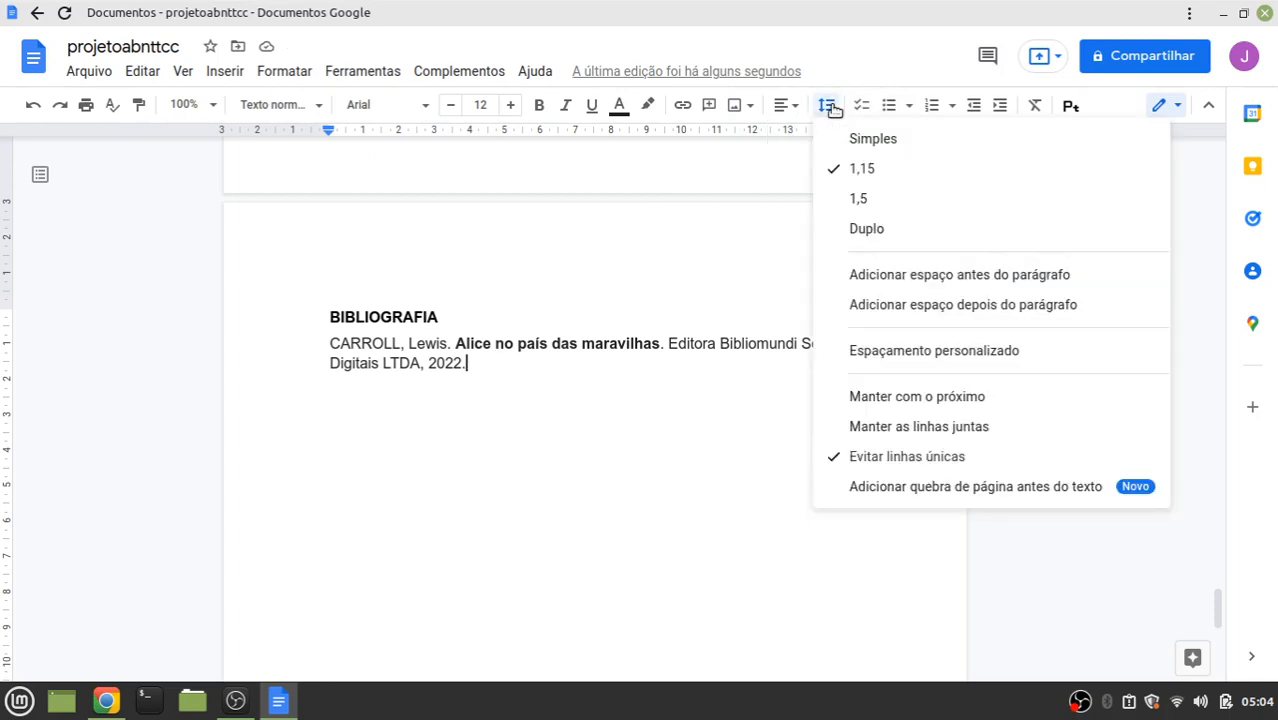
{"action": "left_click", "coordinate": [856, 195]}
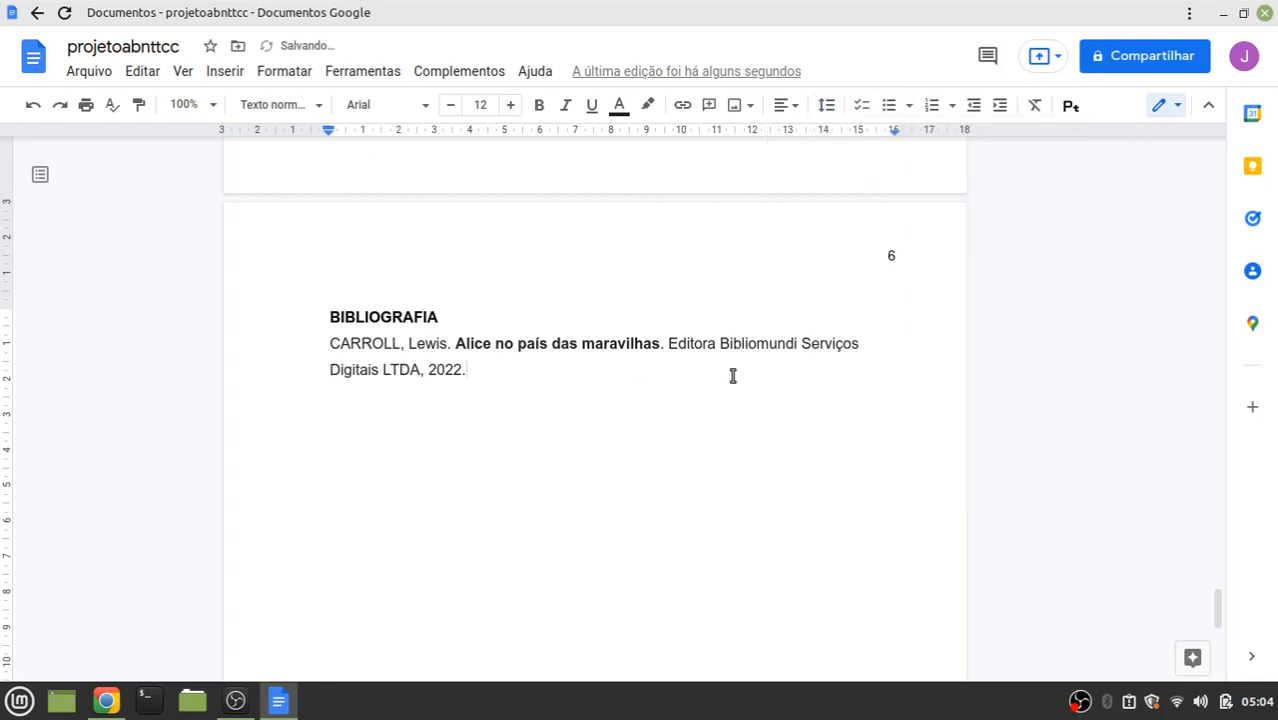
{"action": "key", "text": "Return"}
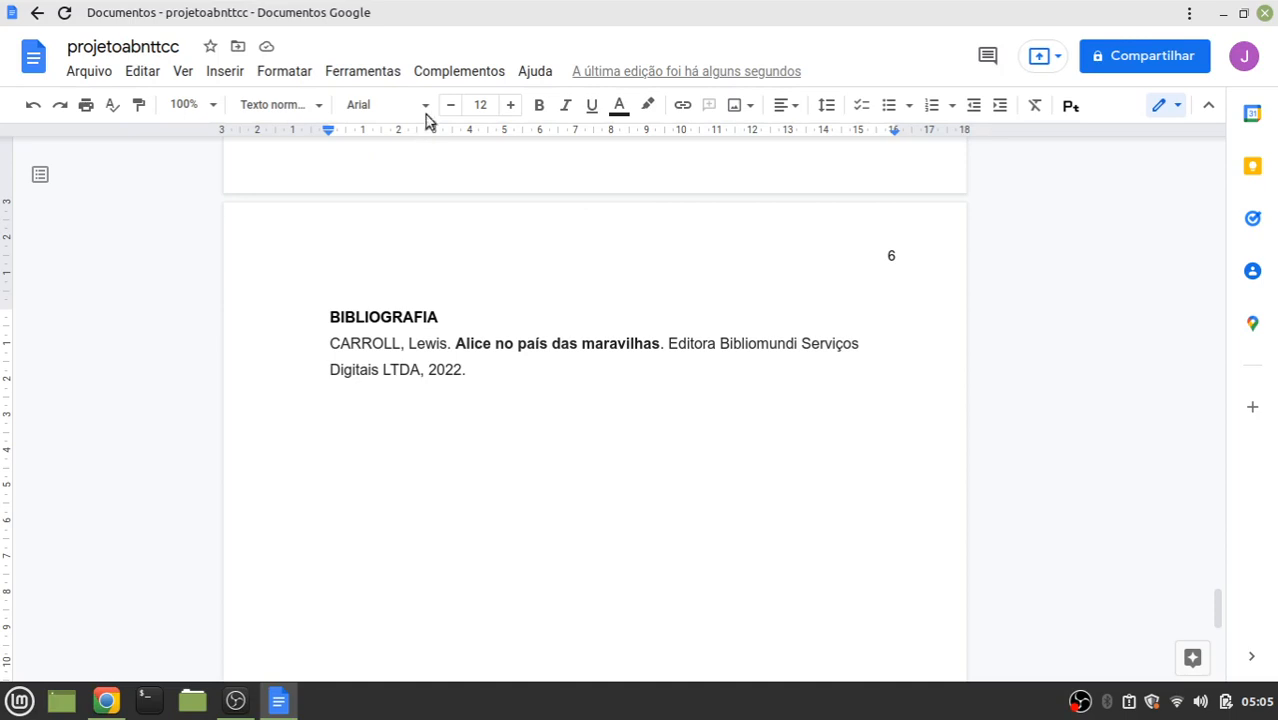
Launch EasyBib Bibliography Creator's Manage Bibliography from the Complementos menu
{"action": "left_click", "coordinate": [478, 76]}
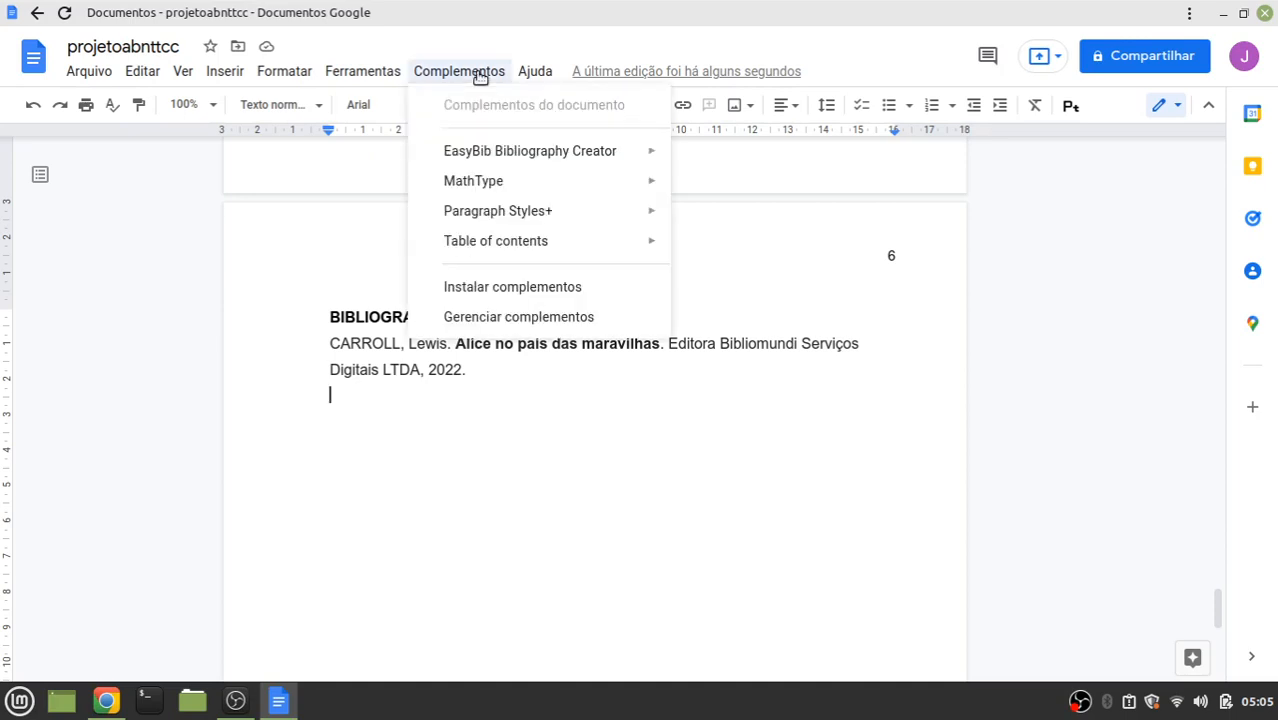
{"action": "mouse_move", "coordinate": [502, 165]}
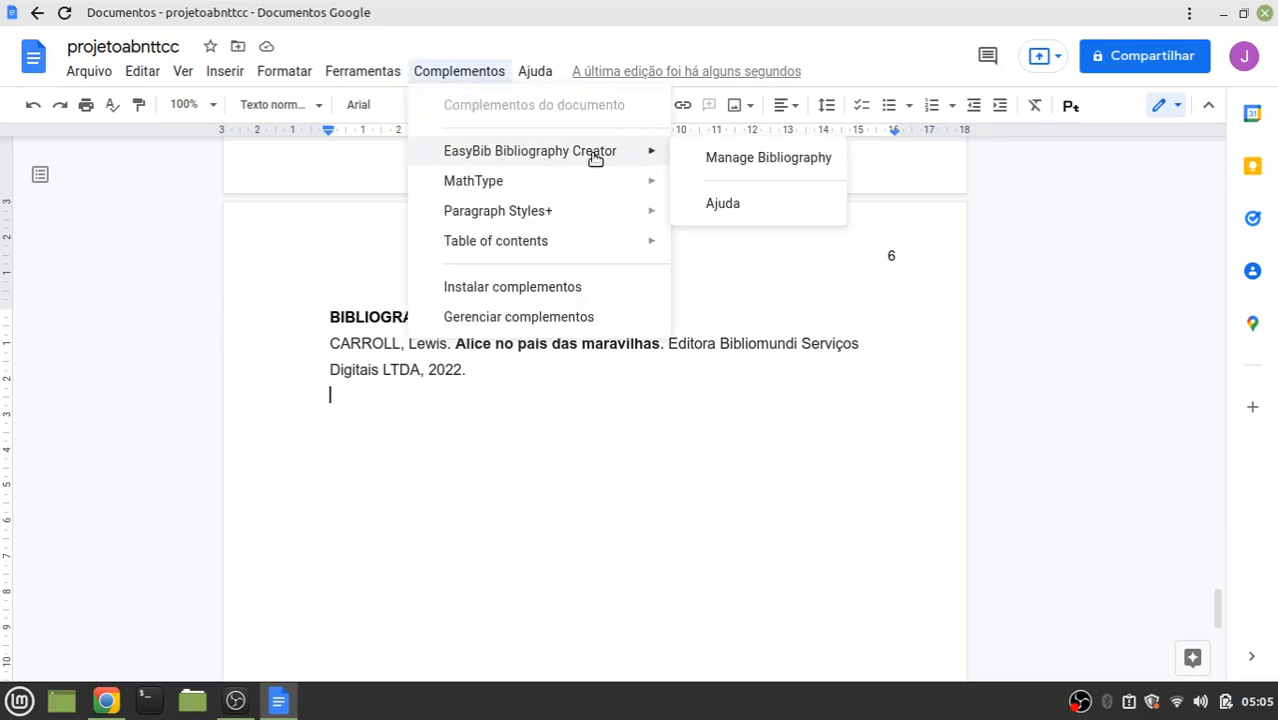
{"action": "left_click", "coordinate": [768, 158]}
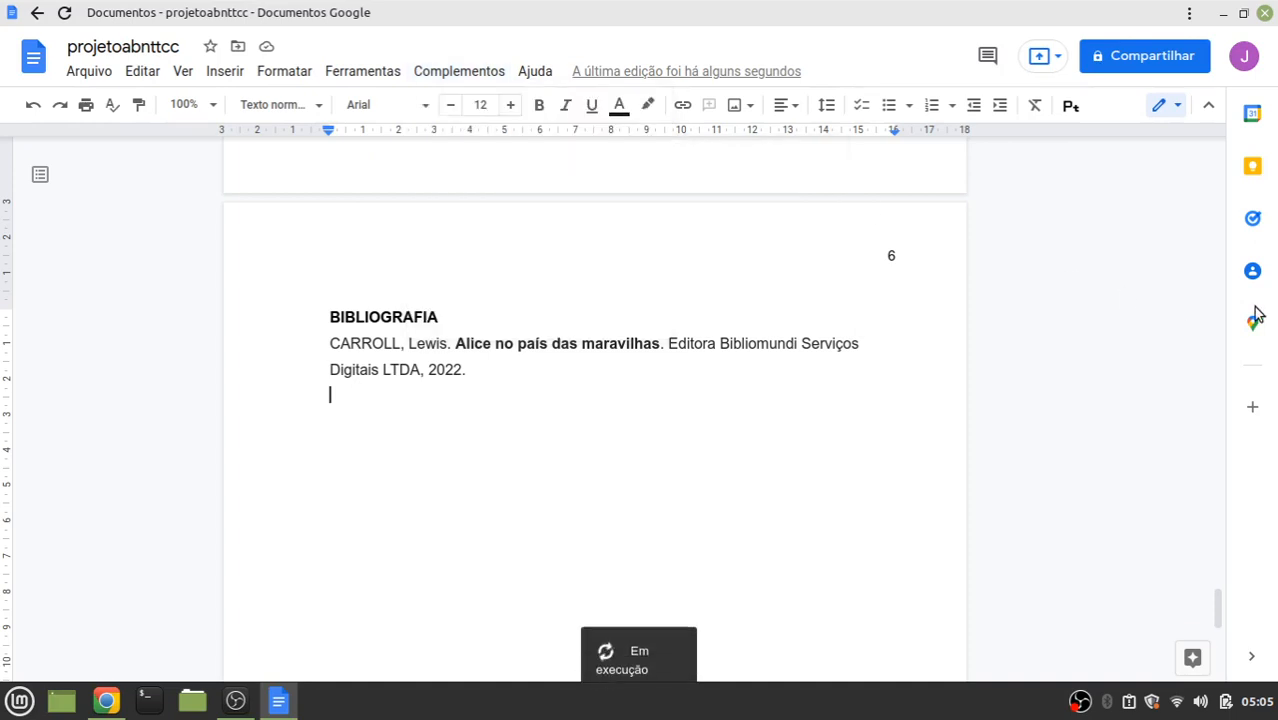
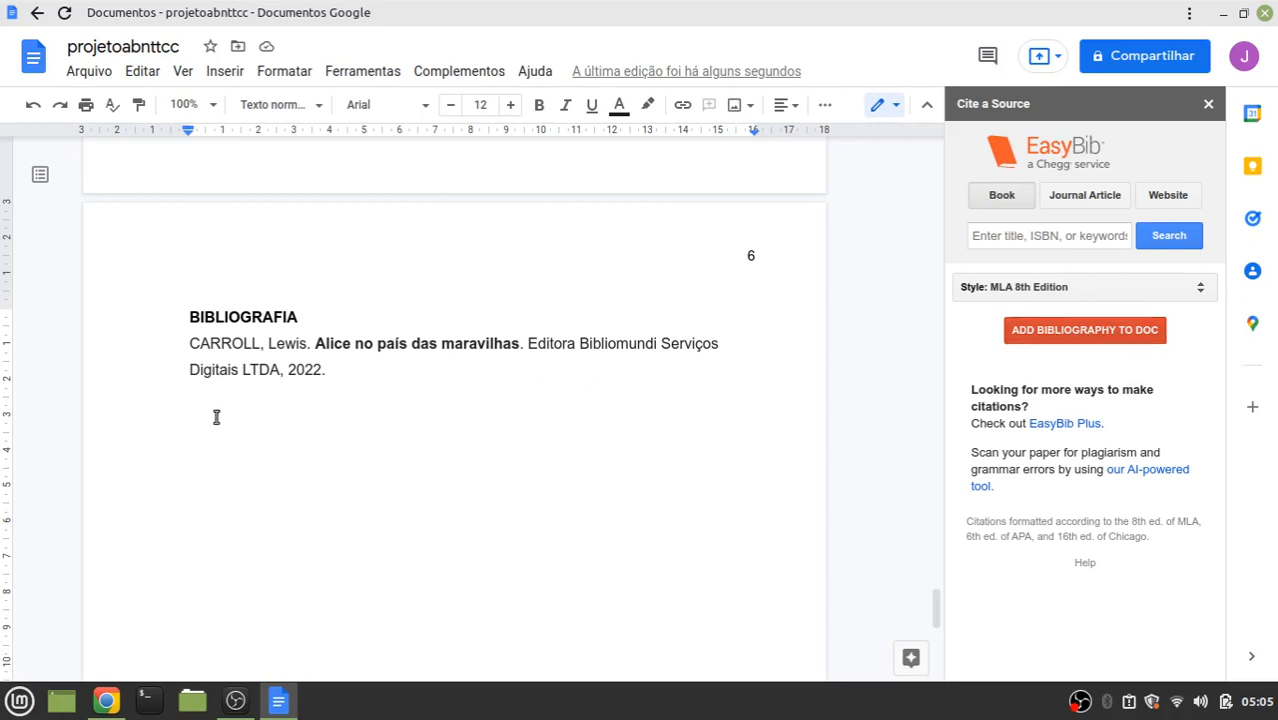
Close the citation sidebar and apply the Título 1 heading style to BIBLIOGRAFIA
{"action": "left_click", "coordinate": [1209, 104]}
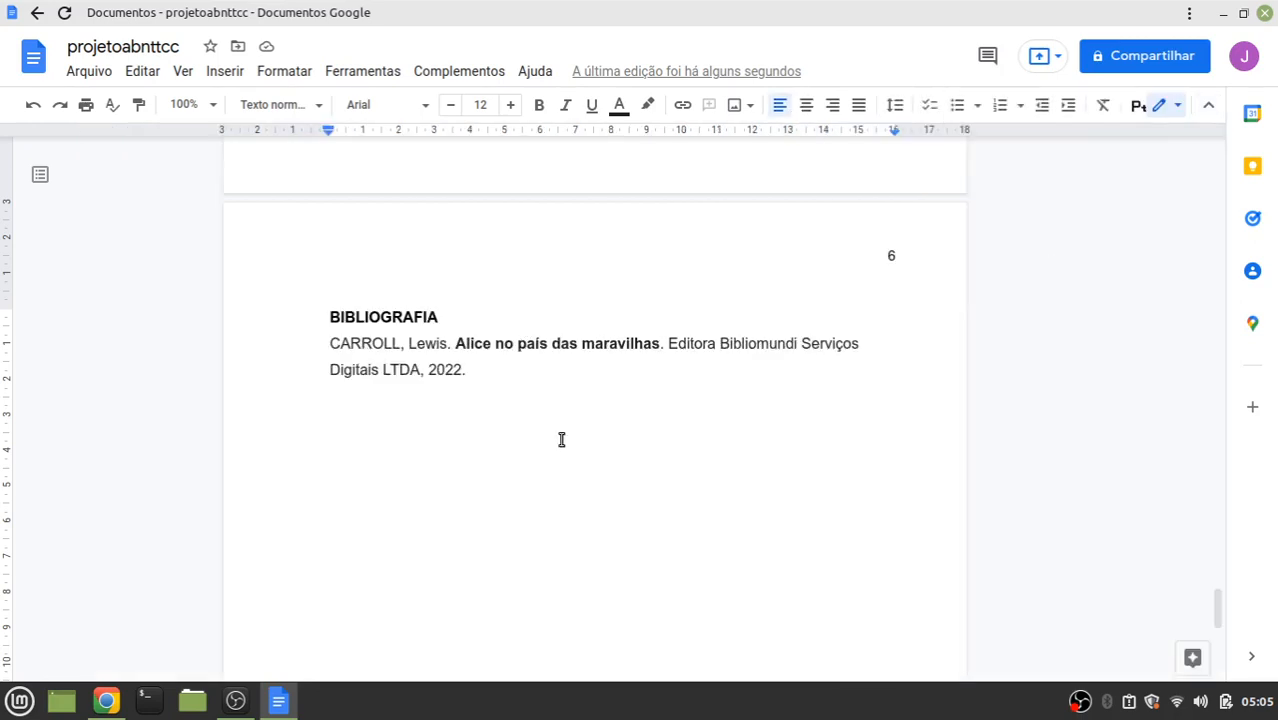
{"action": "left_click_drag", "start_coordinate": [445, 320], "coordinate": [314, 311]}
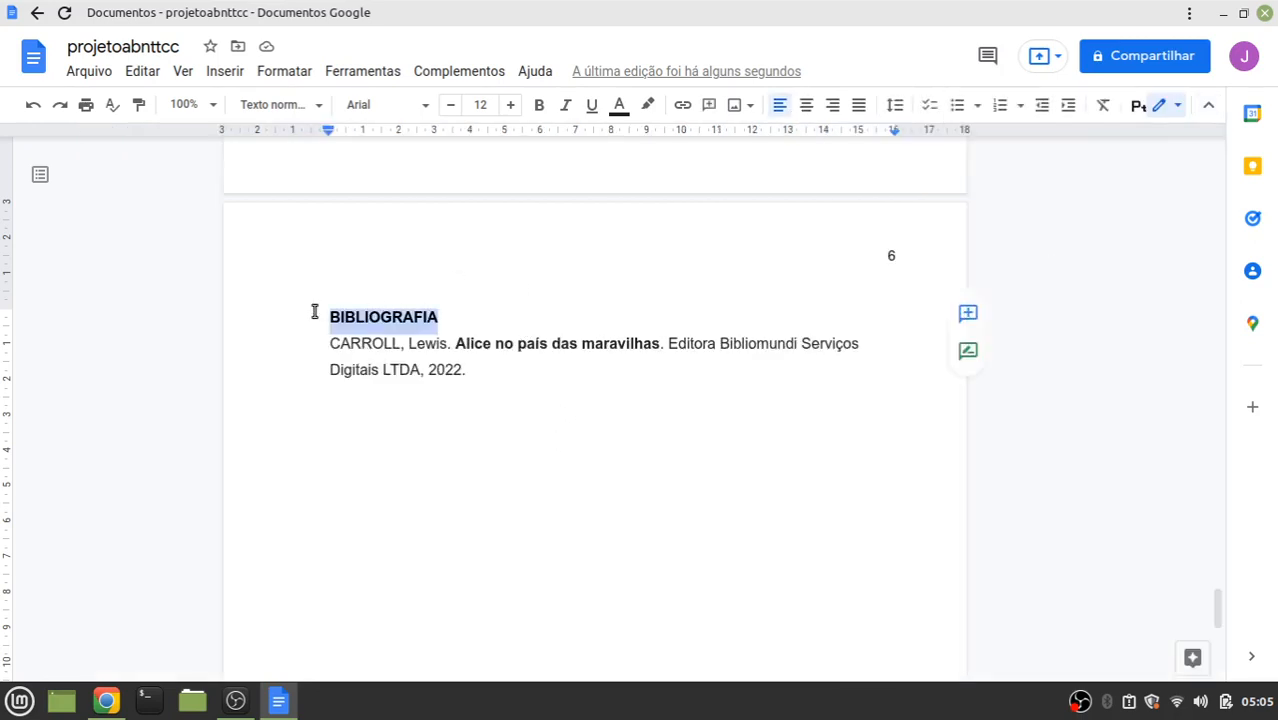
{"action": "left_click", "coordinate": [300, 80]}
{"action": "mouse_move", "coordinate": [397, 134]}
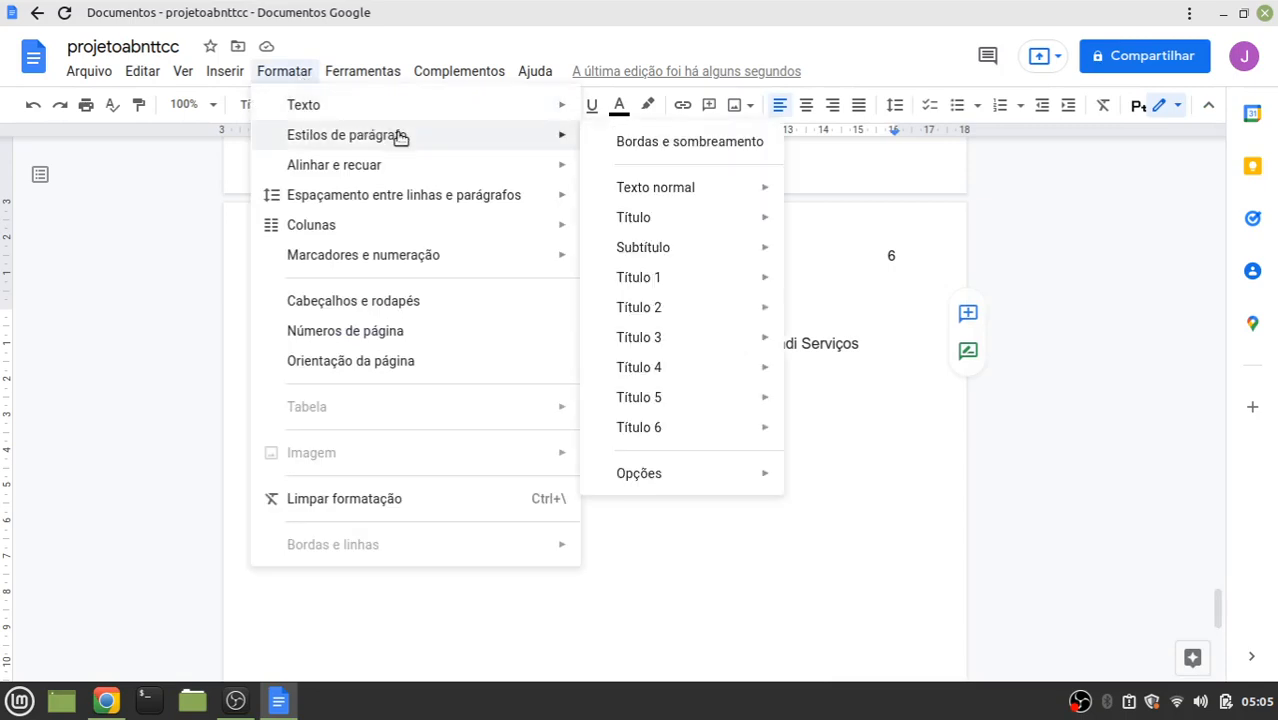
{"action": "mouse_move", "coordinate": [688, 280]}
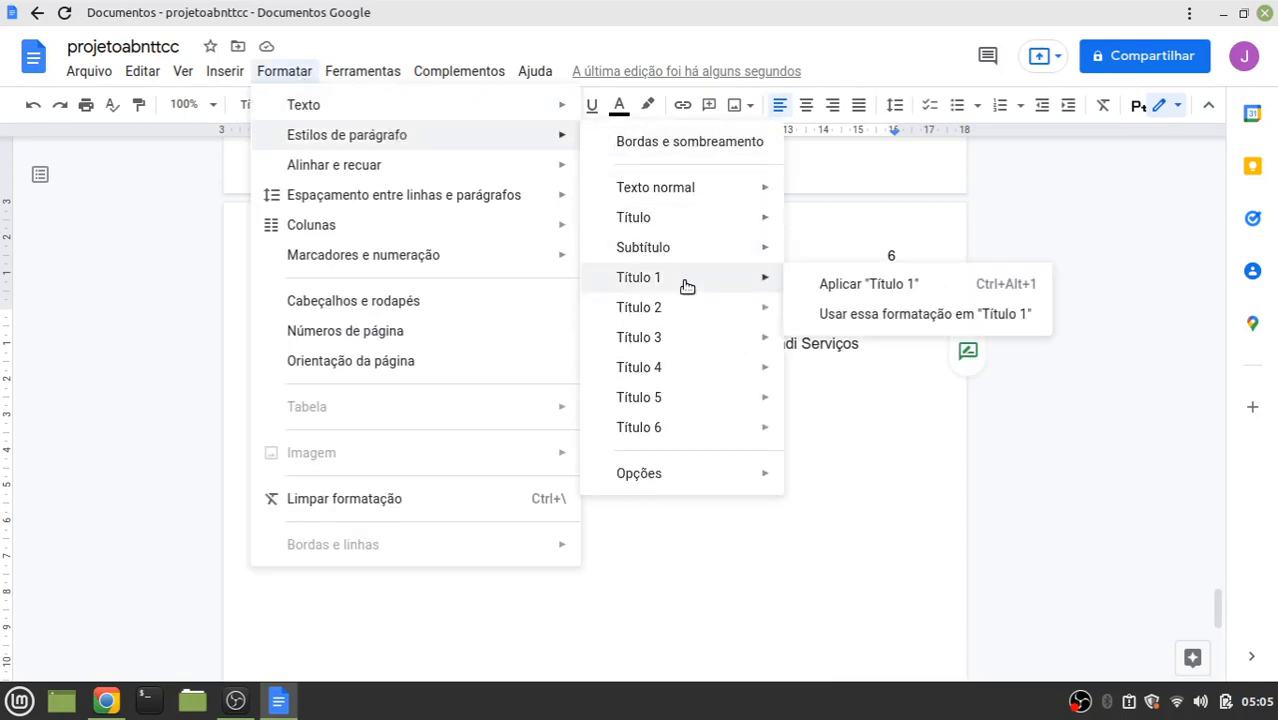
{"action": "left_click", "coordinate": [883, 285]}
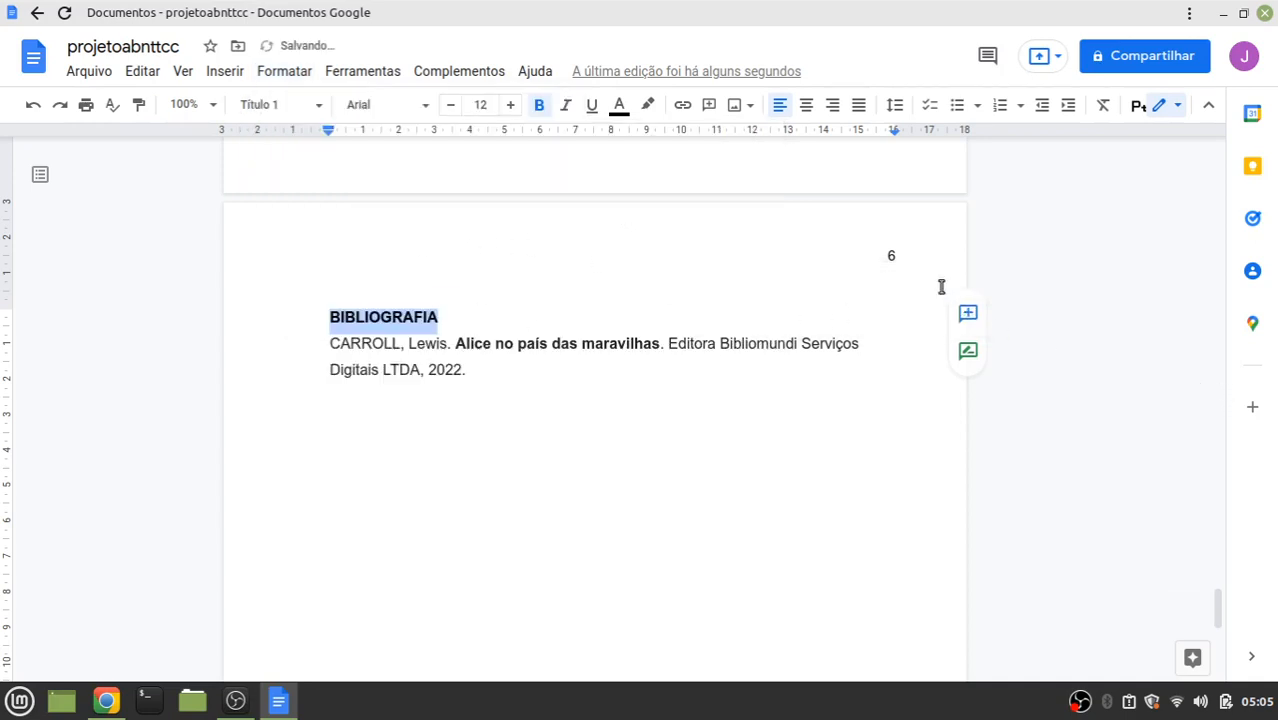
{"action": "left_click_drag", "start_coordinate": [1217, 608], "coordinate": [1230, 345]}
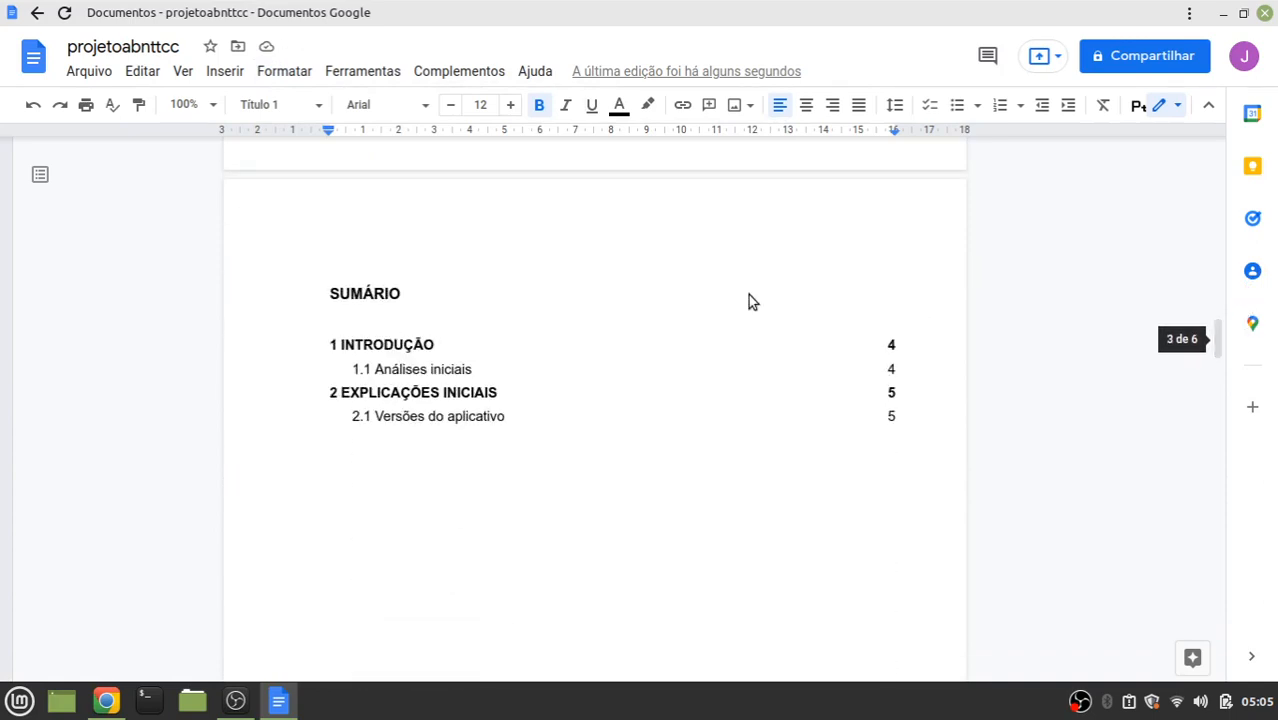
Update the Sumário so it lists BIBLIOGRAFIA, and give that entry 1,5 line spacing
{"action": "left_click", "coordinate": [412, 344]}
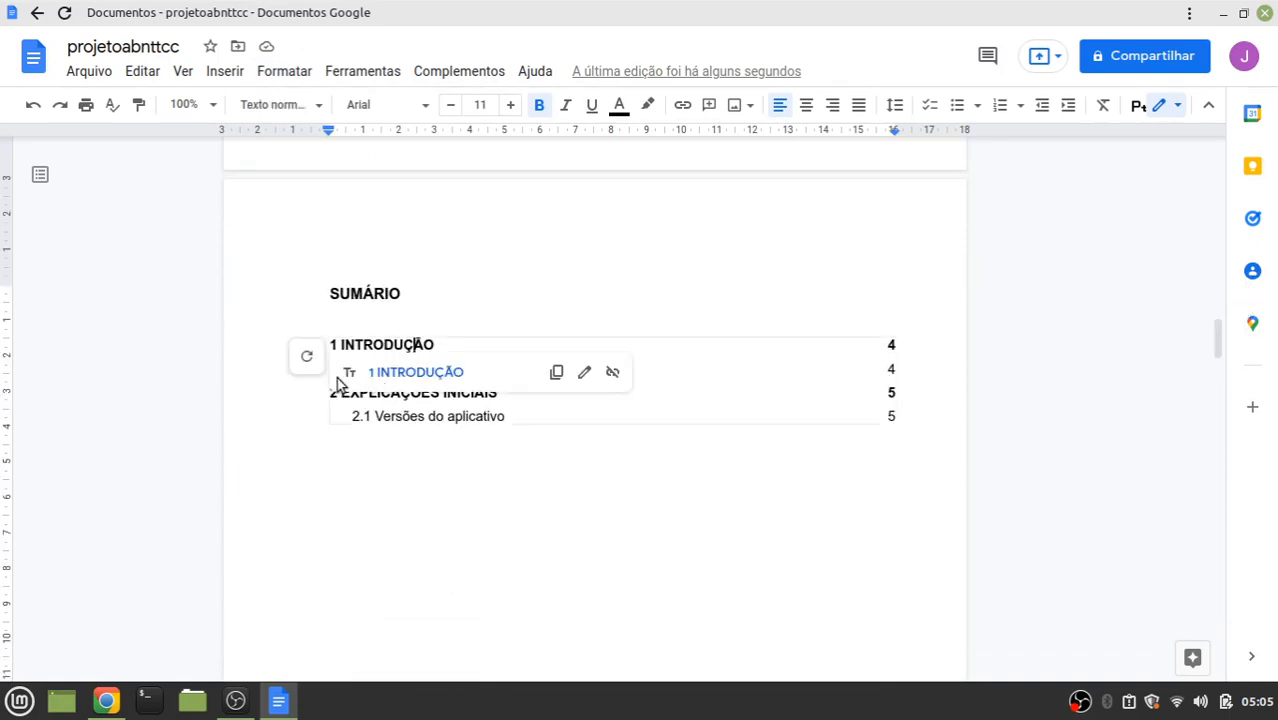
{"action": "left_click", "coordinate": [308, 358]}
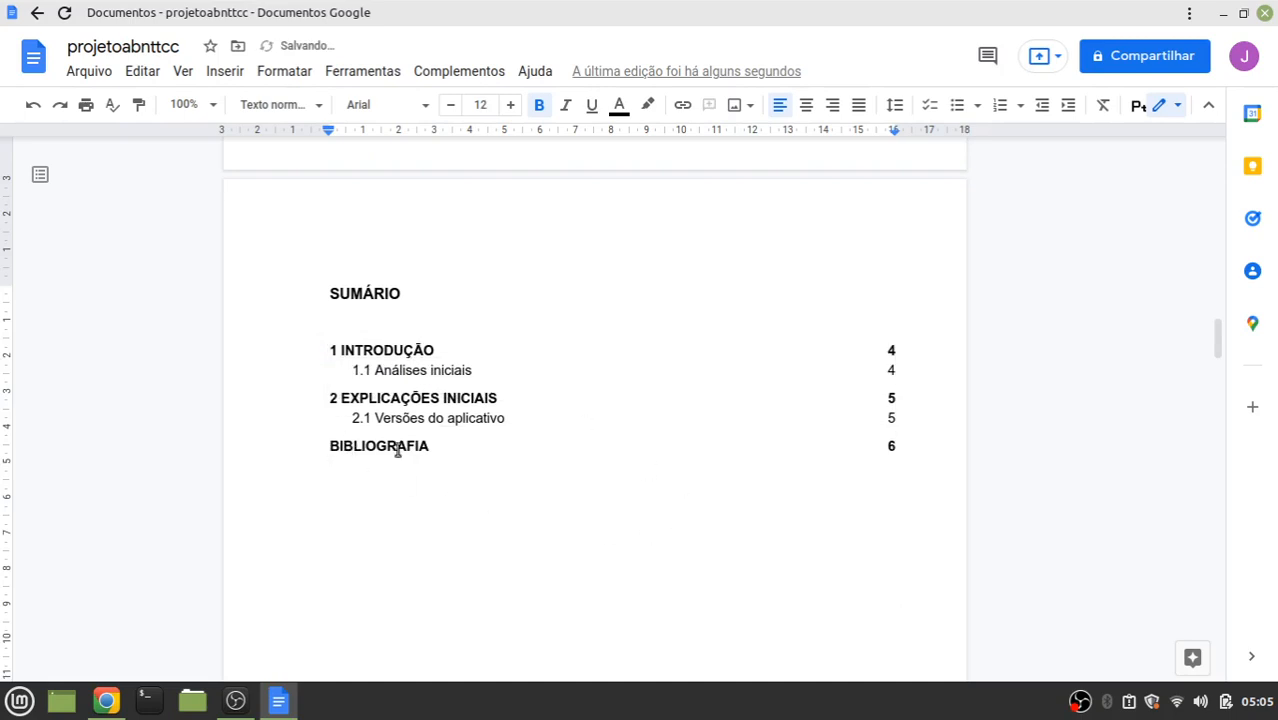
{"action": "left_click", "coordinate": [434, 445]}
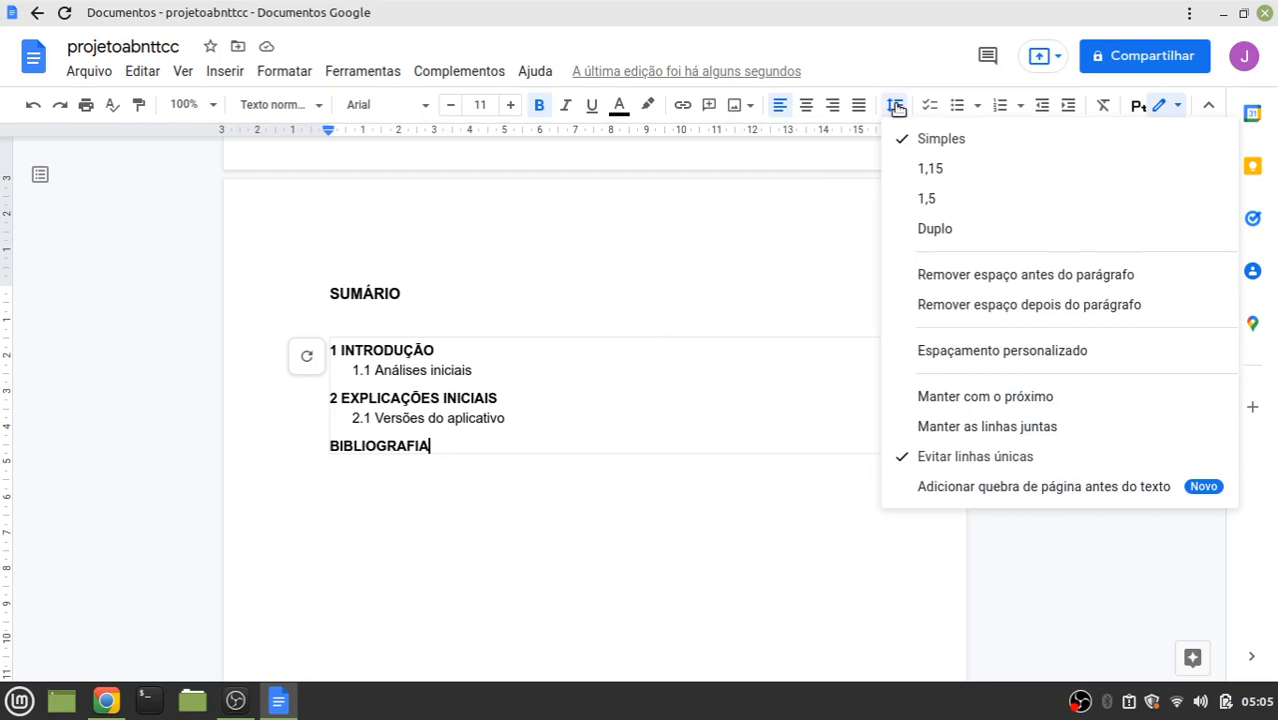
{"action": "left_click", "coordinate": [927, 199]}
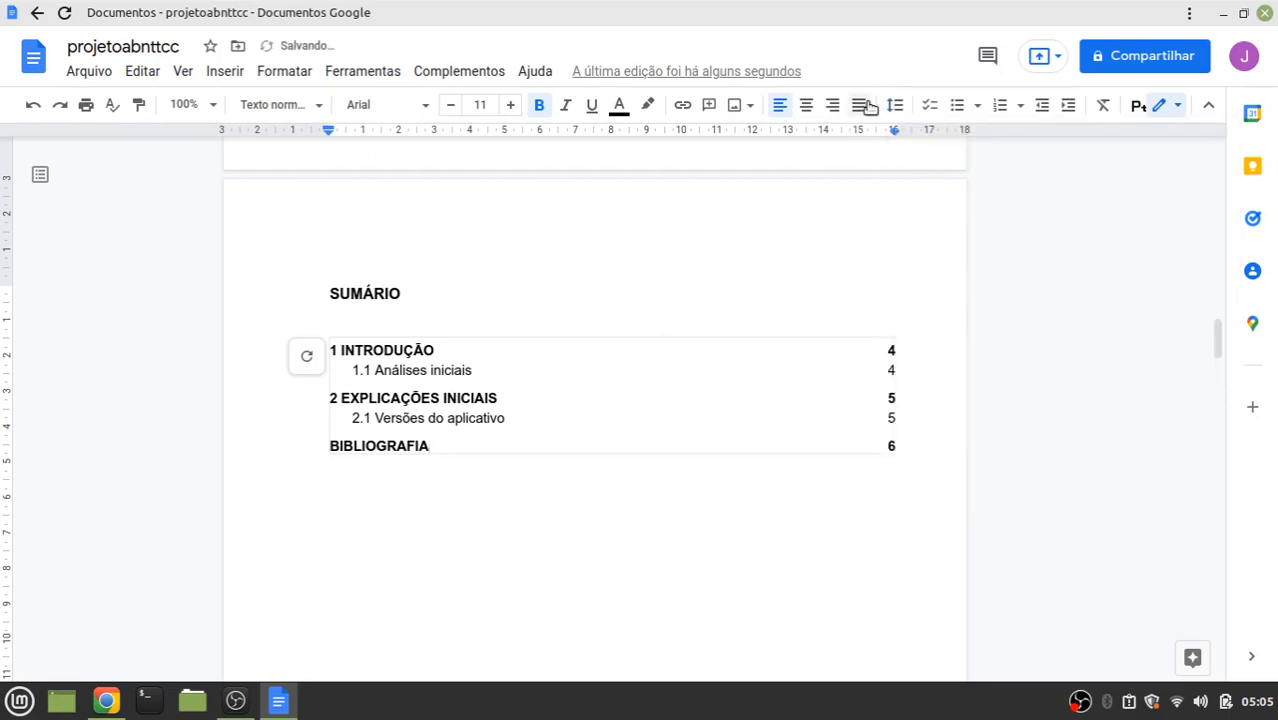
{"action": "left_click", "coordinate": [894, 104]}
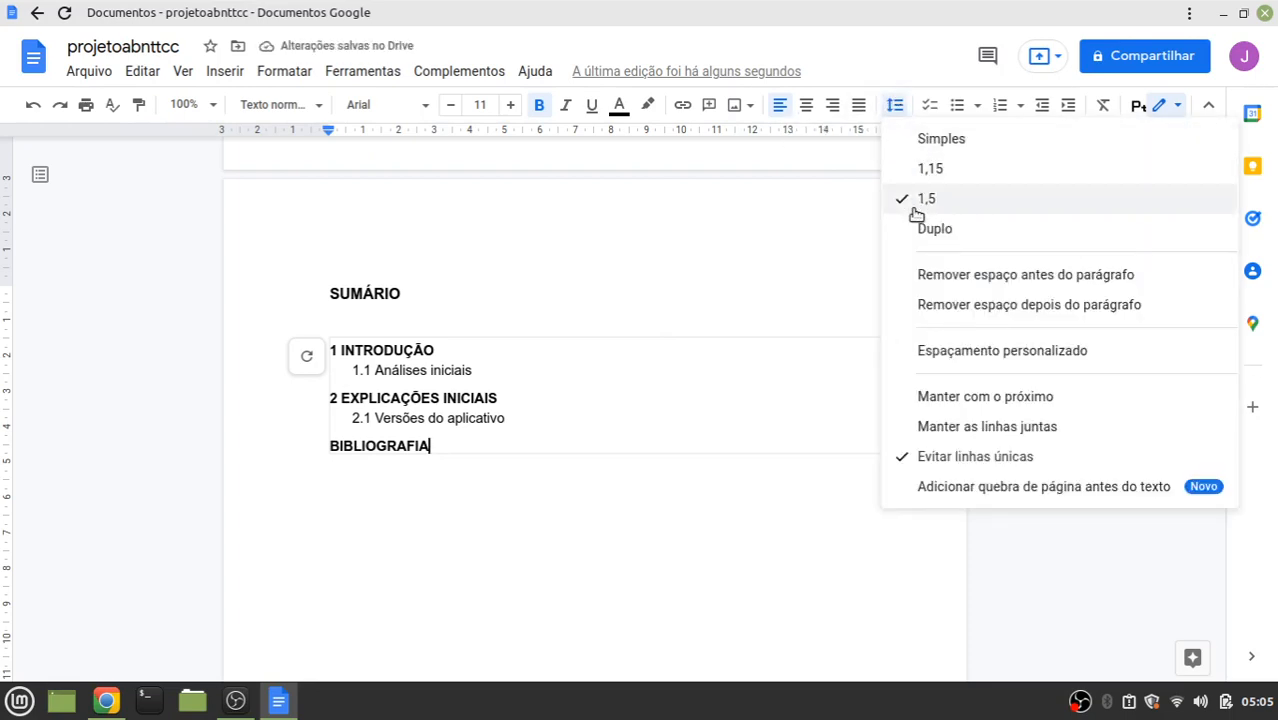
{"action": "left_click", "coordinate": [924, 272]}
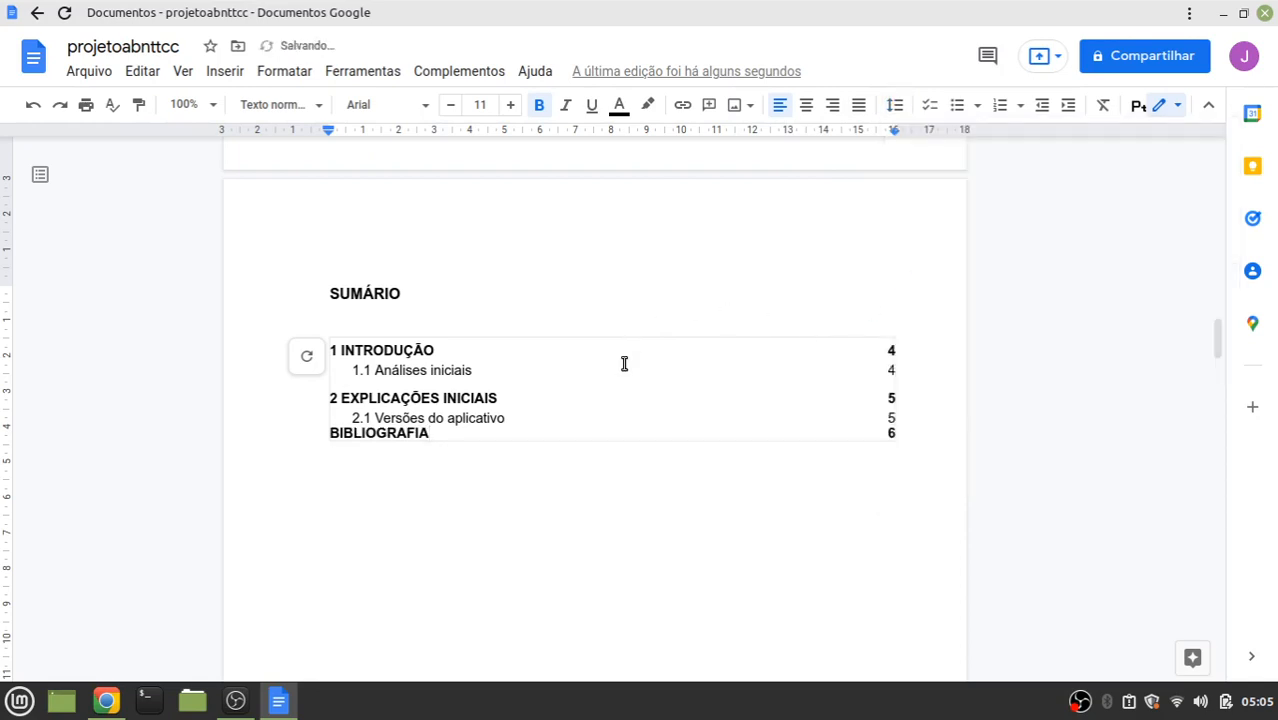
Give the 2.1 Sumário entry 1,5 line spacing
{"action": "left_click", "coordinate": [512, 420]}
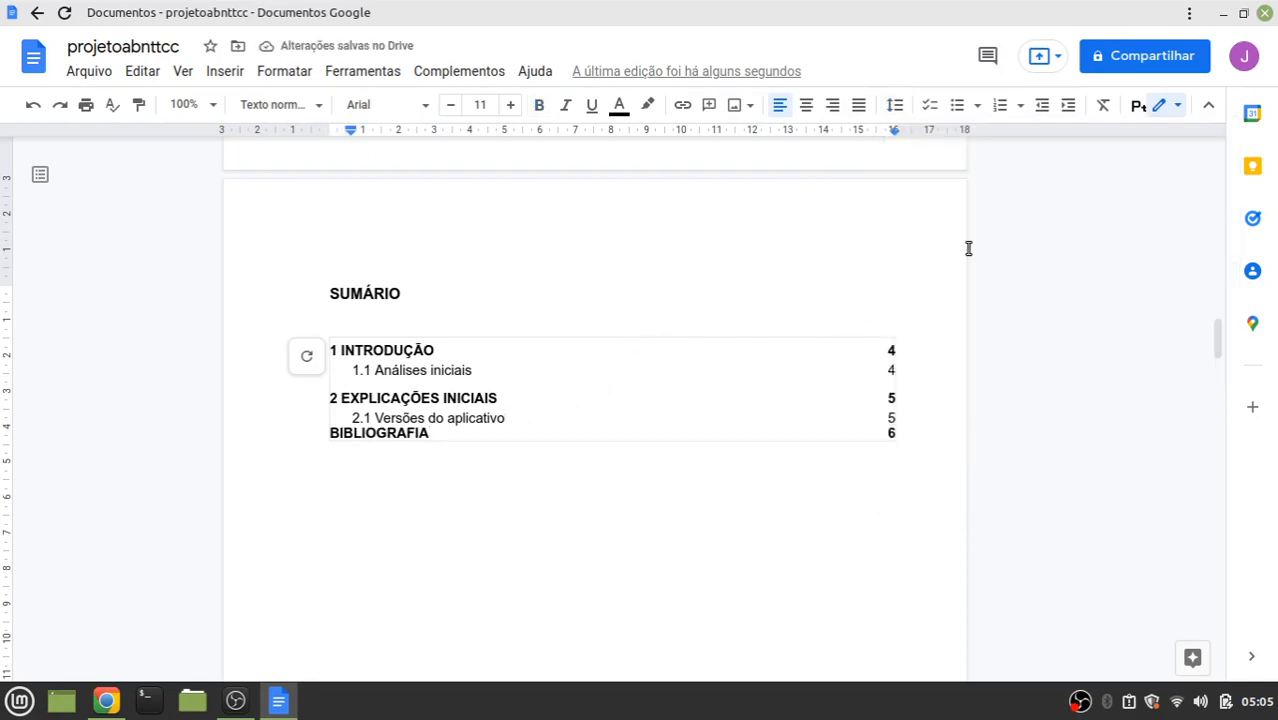
{"action": "left_click", "coordinate": [962, 106]}
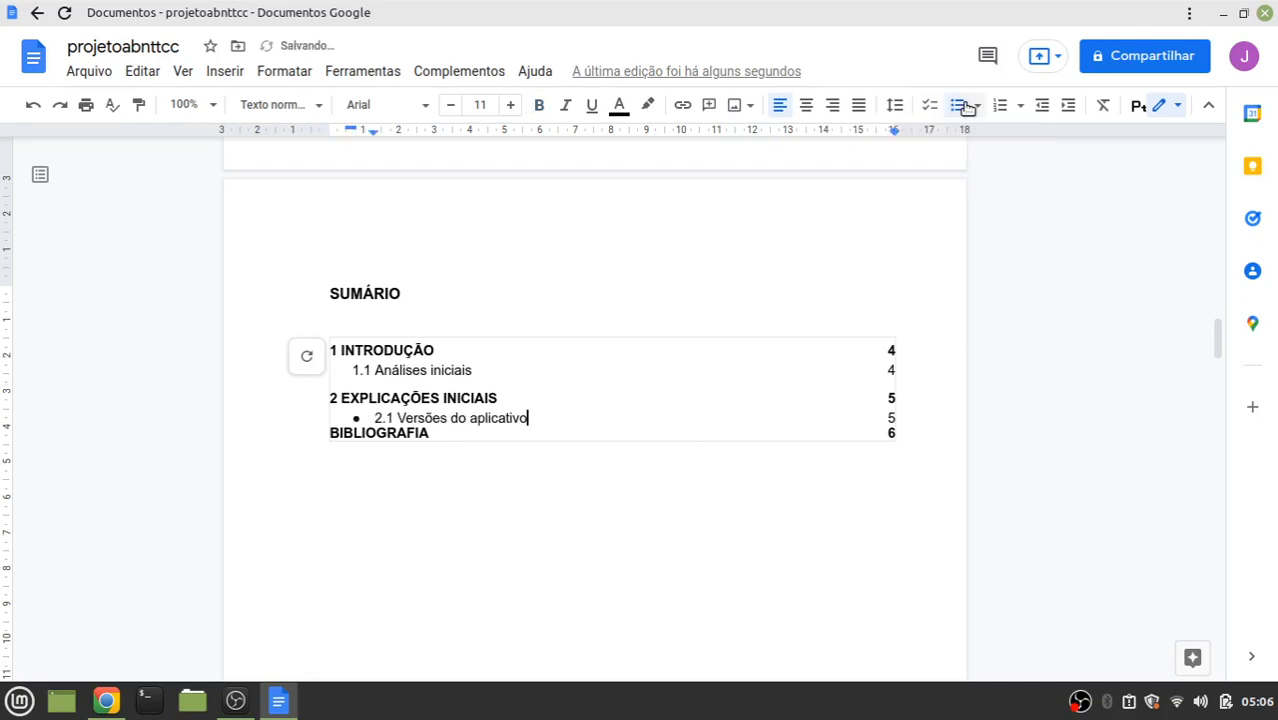
{"action": "left_click", "coordinate": [894, 105]}
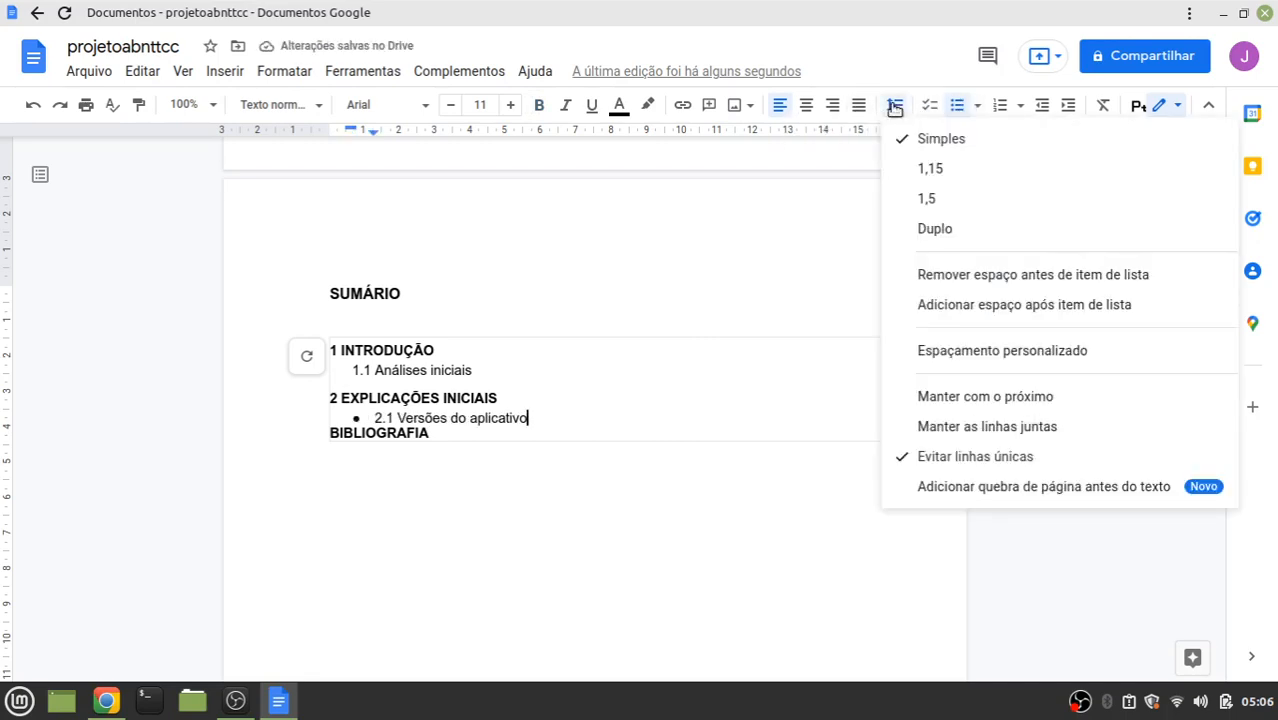
{"action": "left_click", "coordinate": [962, 106]}
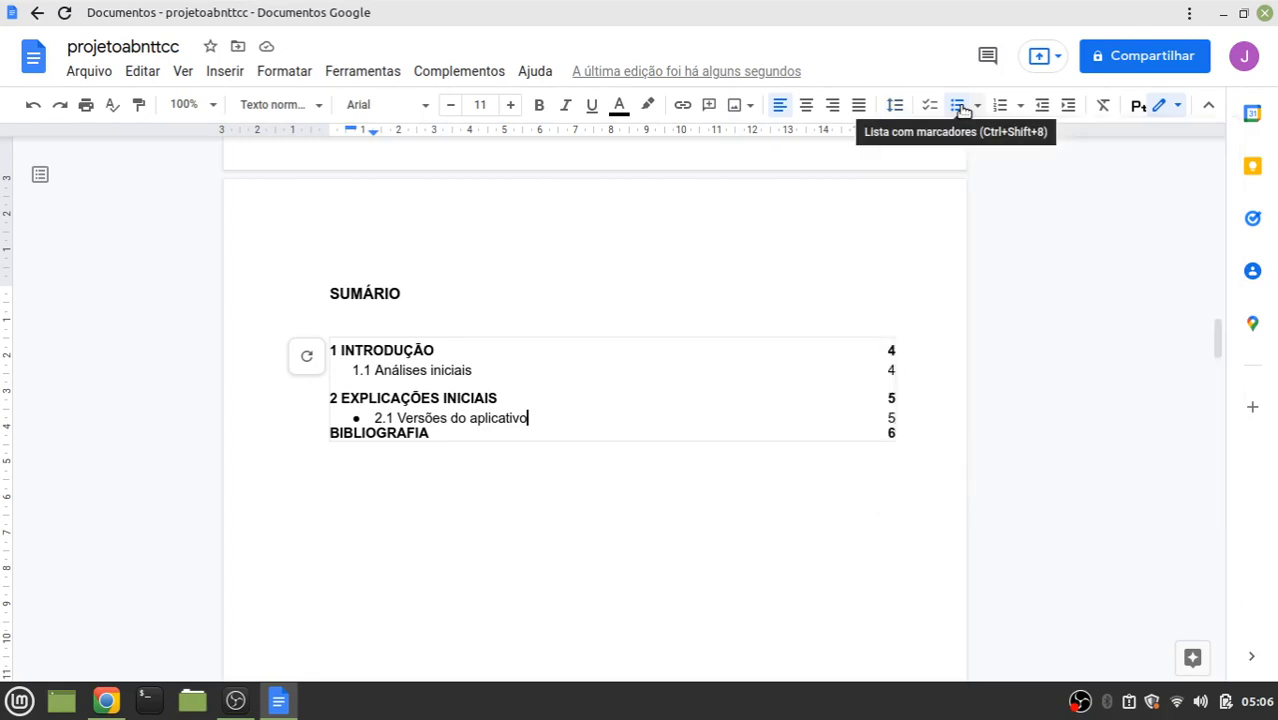
{"action": "left_click", "coordinate": [894, 105]}
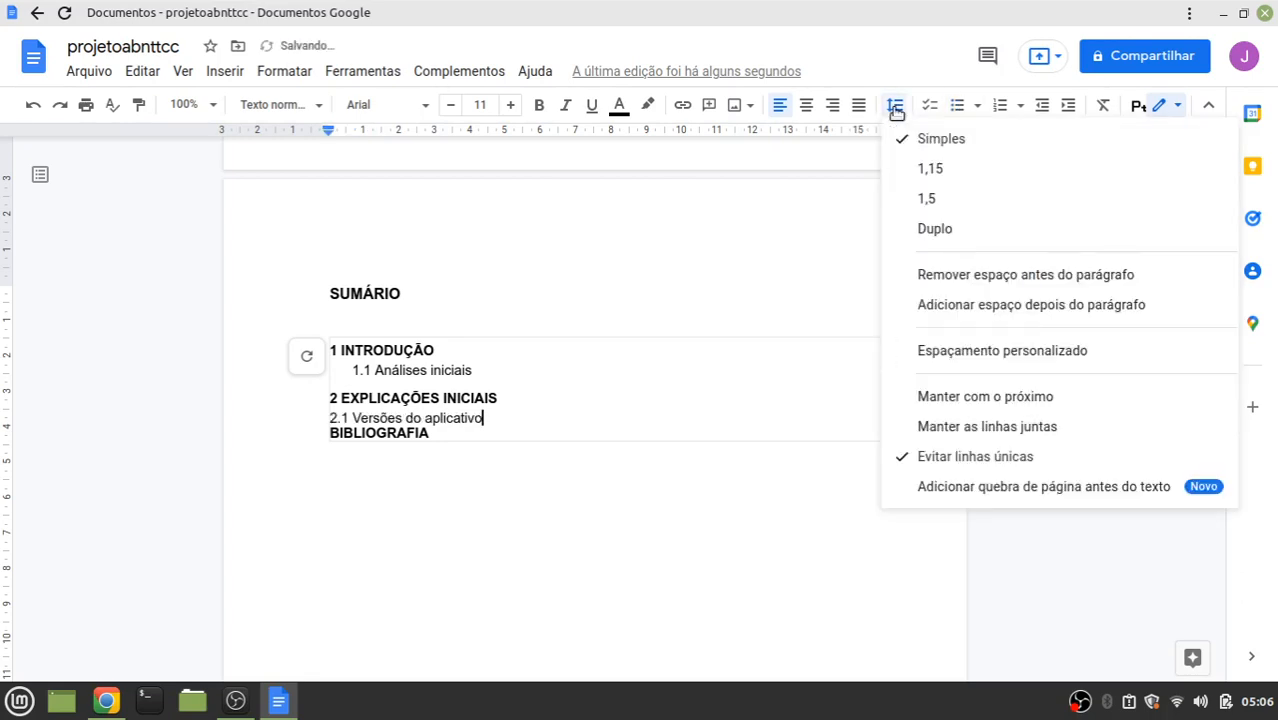
{"action": "left_click", "coordinate": [917, 199]}
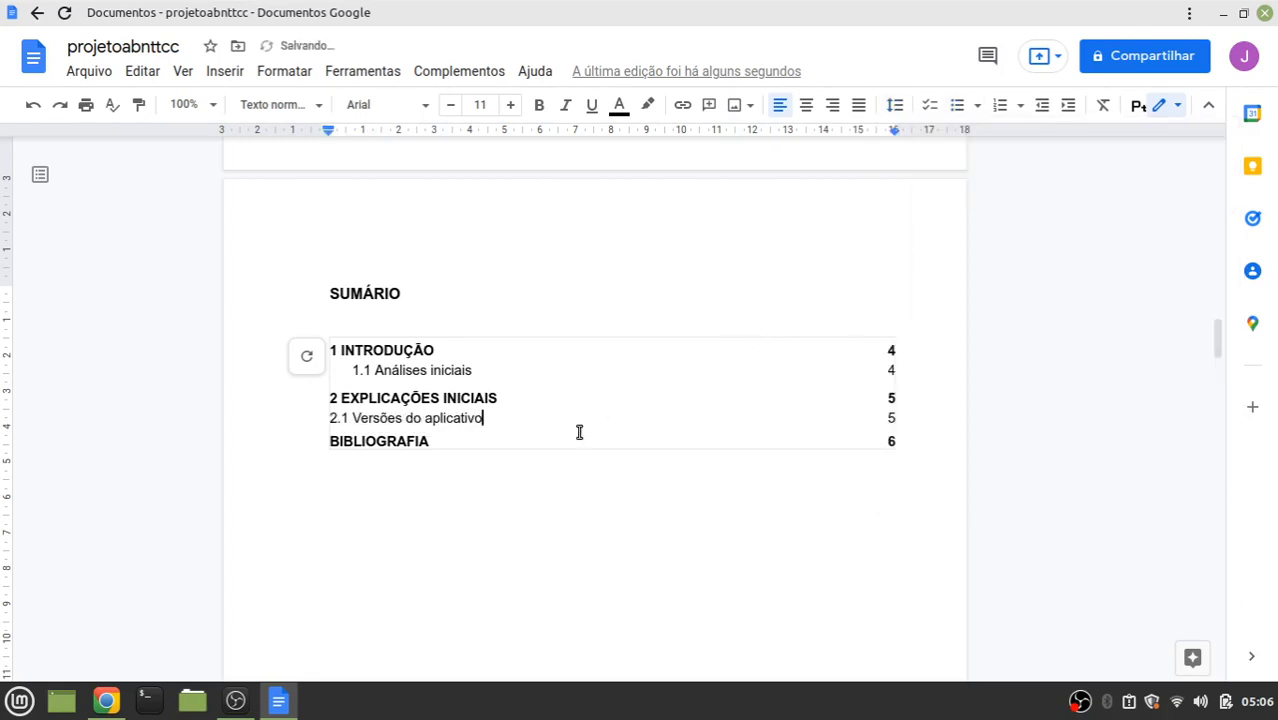
Set 1,5 line spacing on the 2 EXPLICAÇÕES INICIAIS and 1 INTRODUÇÃO entries
{"action": "left_click", "coordinate": [500, 397]}
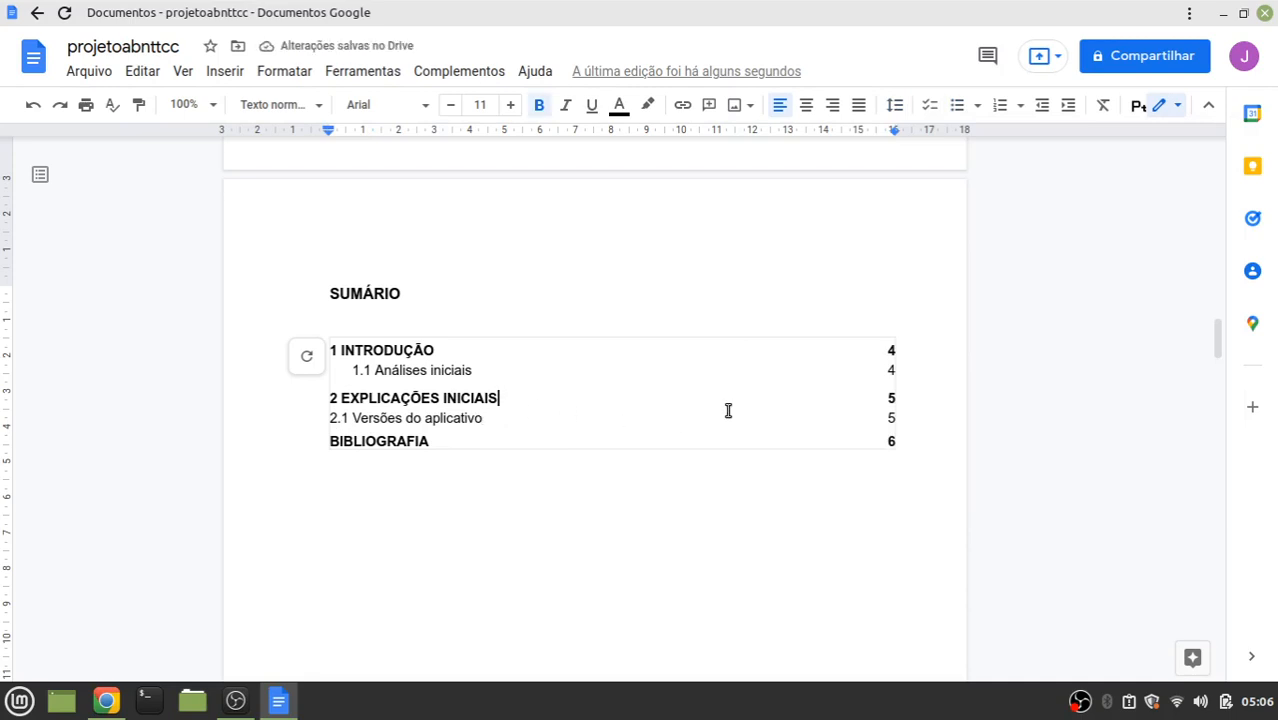
{"action": "left_click", "coordinate": [957, 105]}
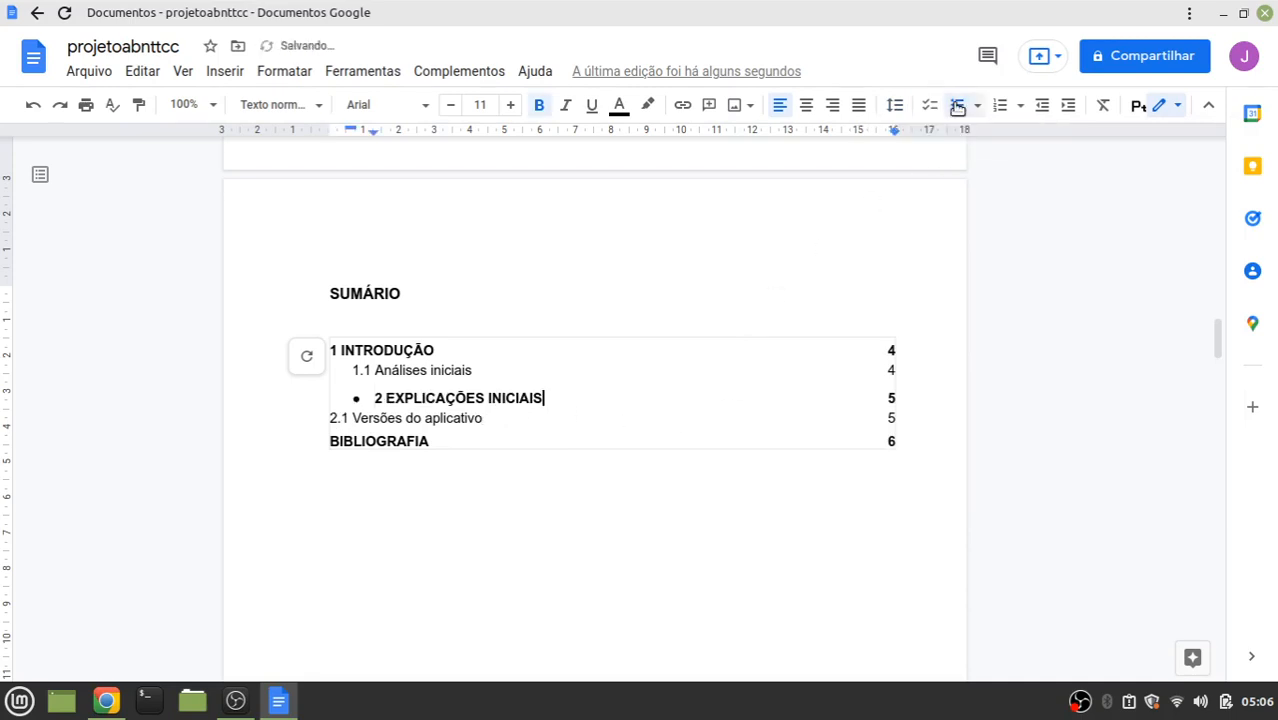
{"action": "left_click", "coordinate": [957, 105]}
{"action": "left_click", "coordinate": [893, 105]}
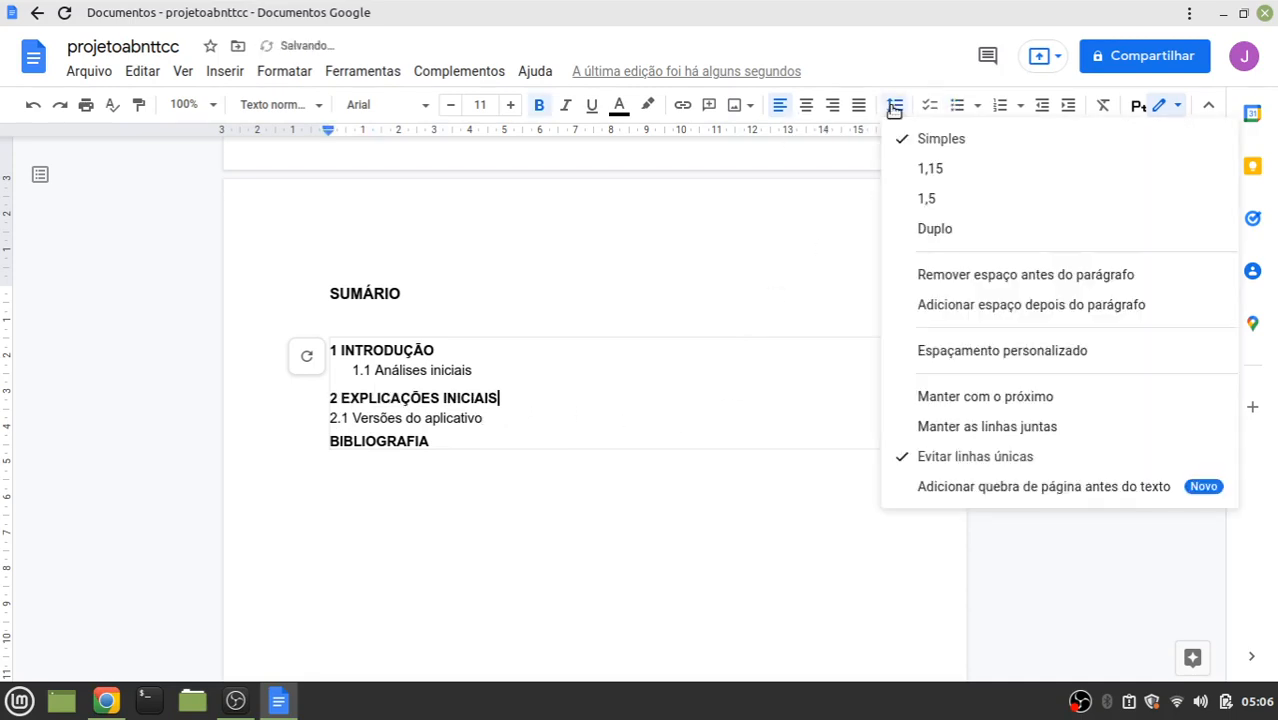
{"action": "left_click", "coordinate": [920, 199]}
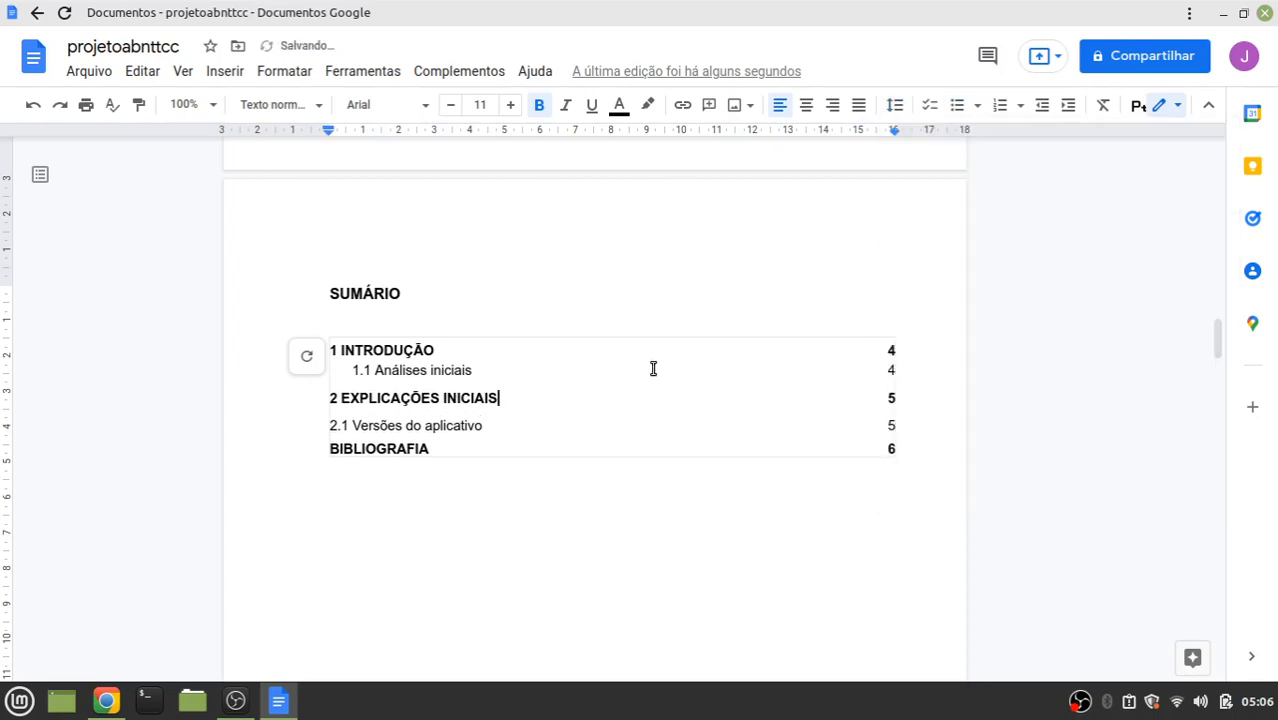
{"action": "left_click", "coordinate": [440, 348]}
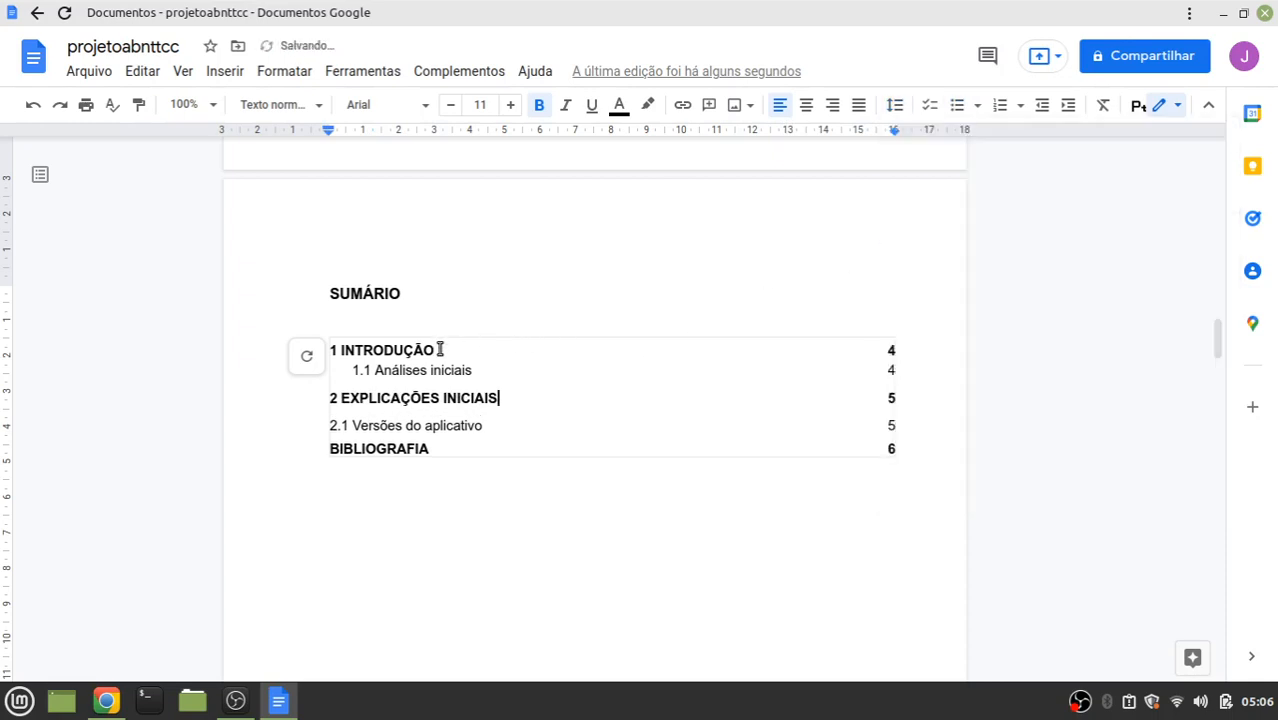
{"action": "left_click", "coordinate": [891, 106]}
{"action": "left_click", "coordinate": [919, 199]}
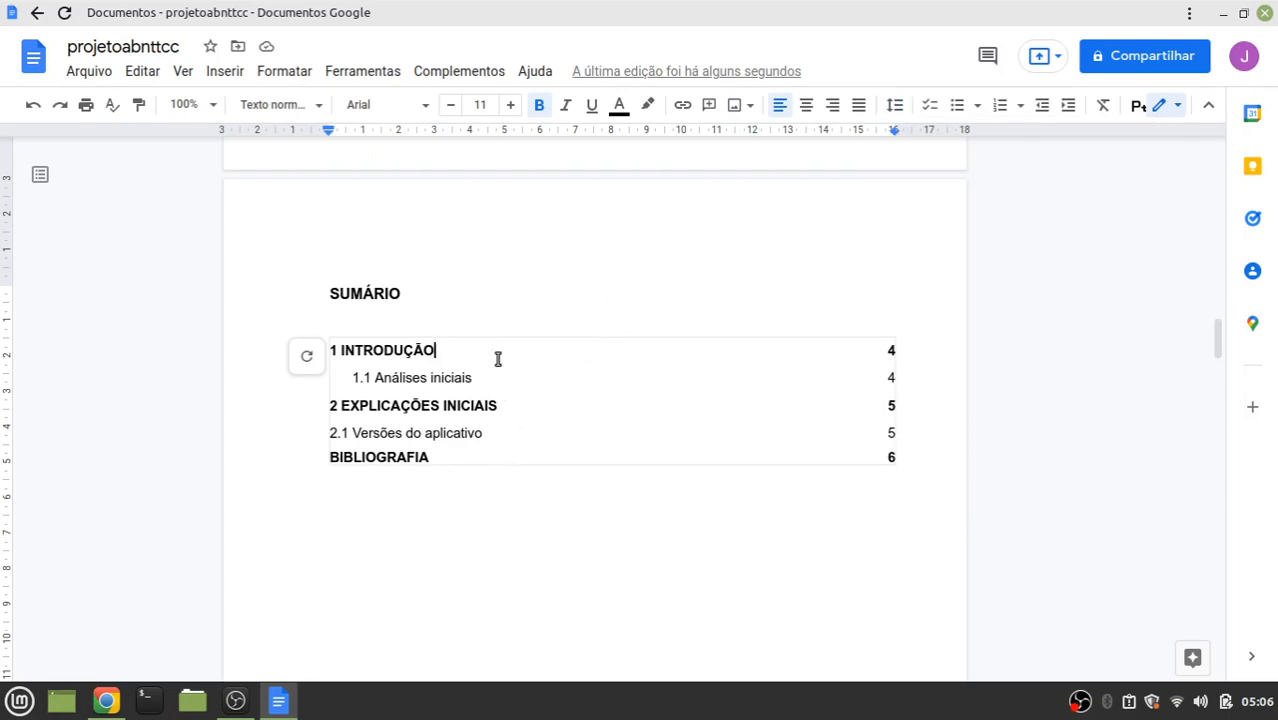
Add dot leaders after the first entries, 1.1 Análises iniciais and 2 EXPLICAÇÕES INICIAIS, keeping page 5 on its line
{"action": "type", "text": "..................................................................."}
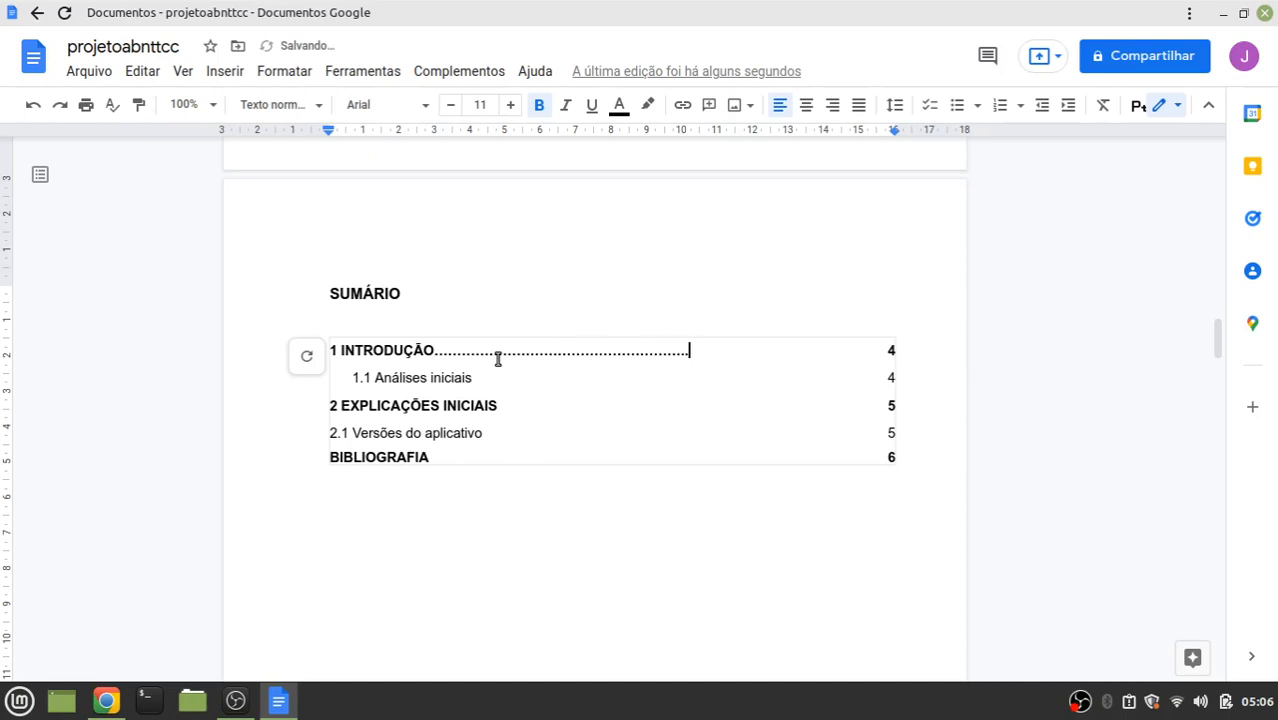
{"action": "type", "text": "........................................."}
{"action": "key", "text": "Down"}
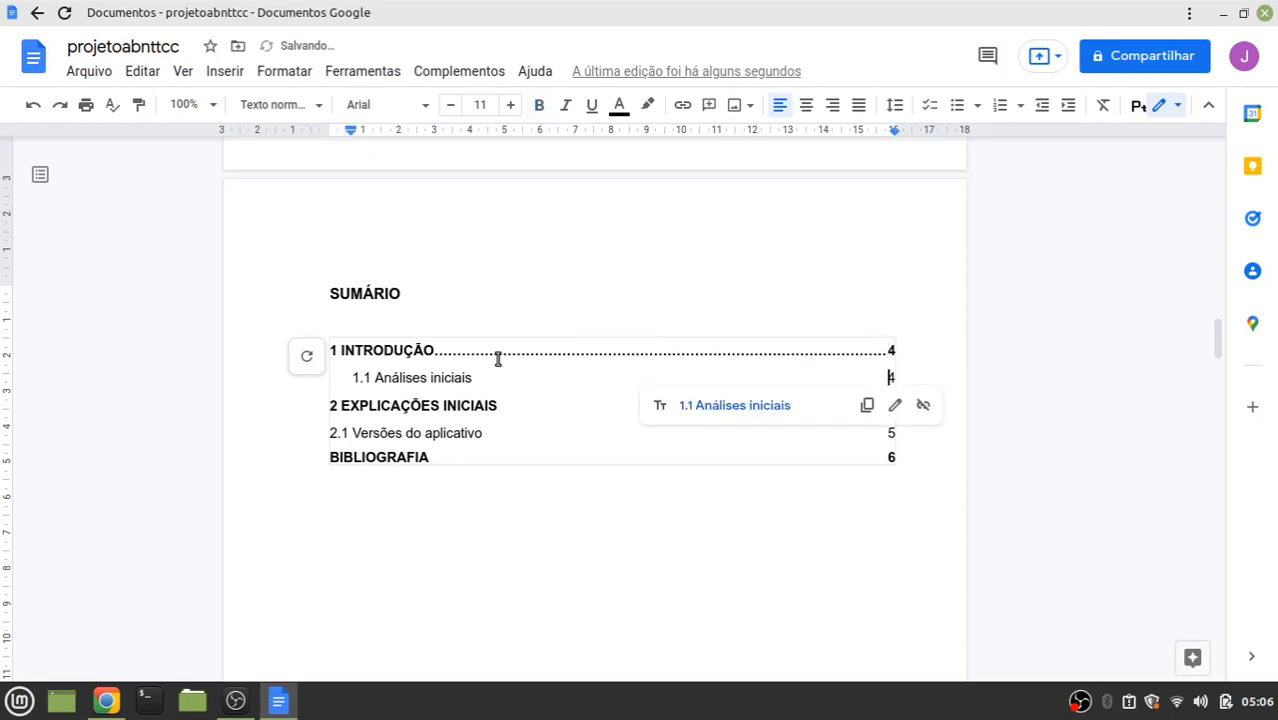
{"action": "key", "text": "Left"}
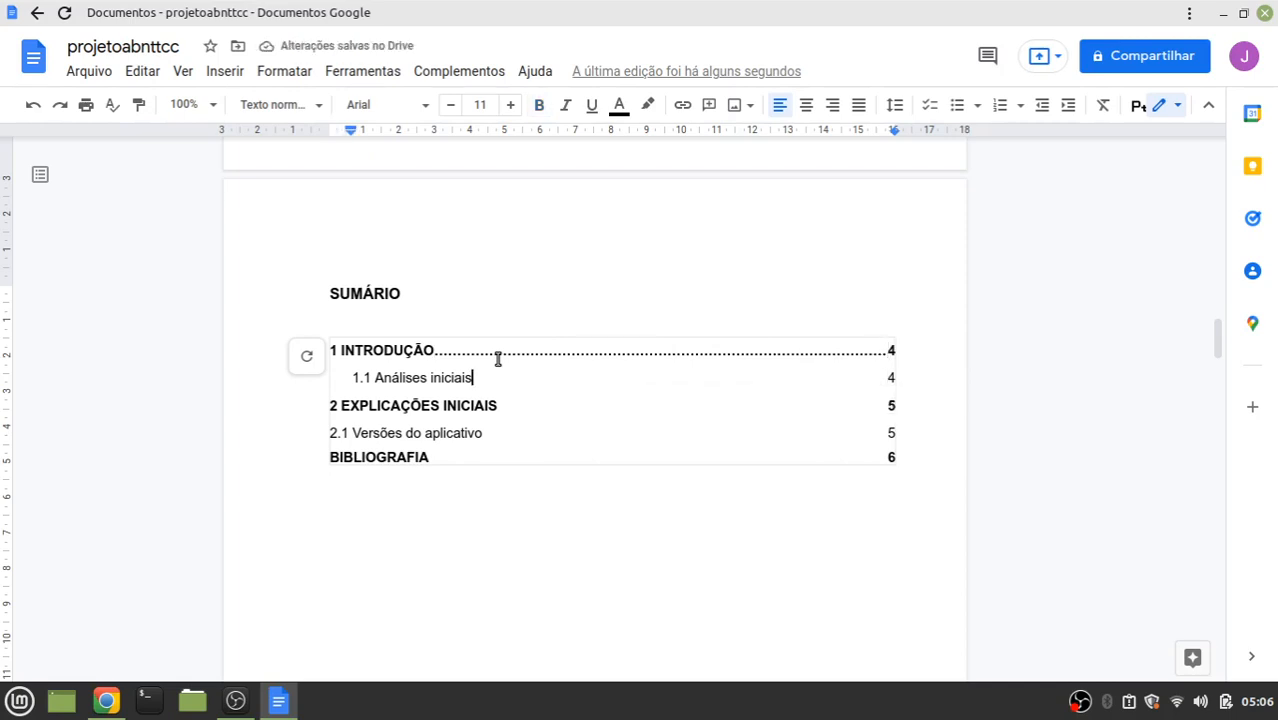
{"action": "type", "text": "........................"}
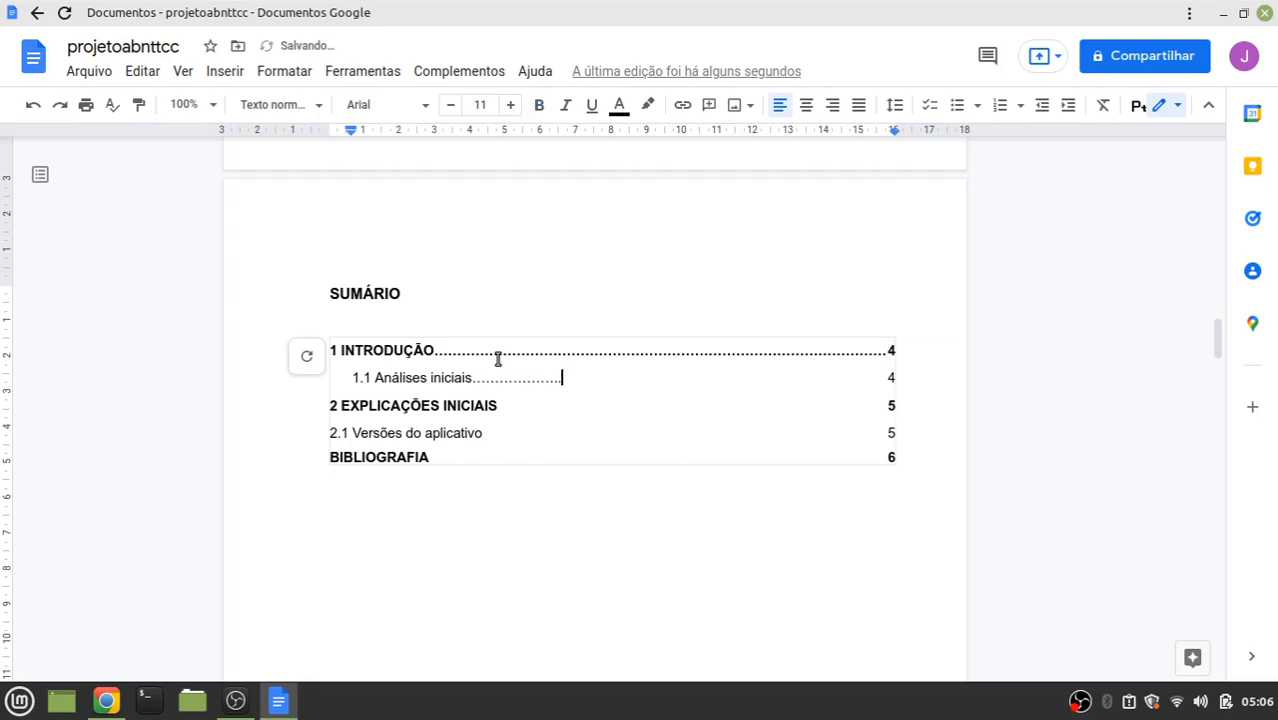
{"action": "type", "text": "........................................................................................"}
{"action": "key", "text": "Down"}
{"action": "key", "text": "Left"}
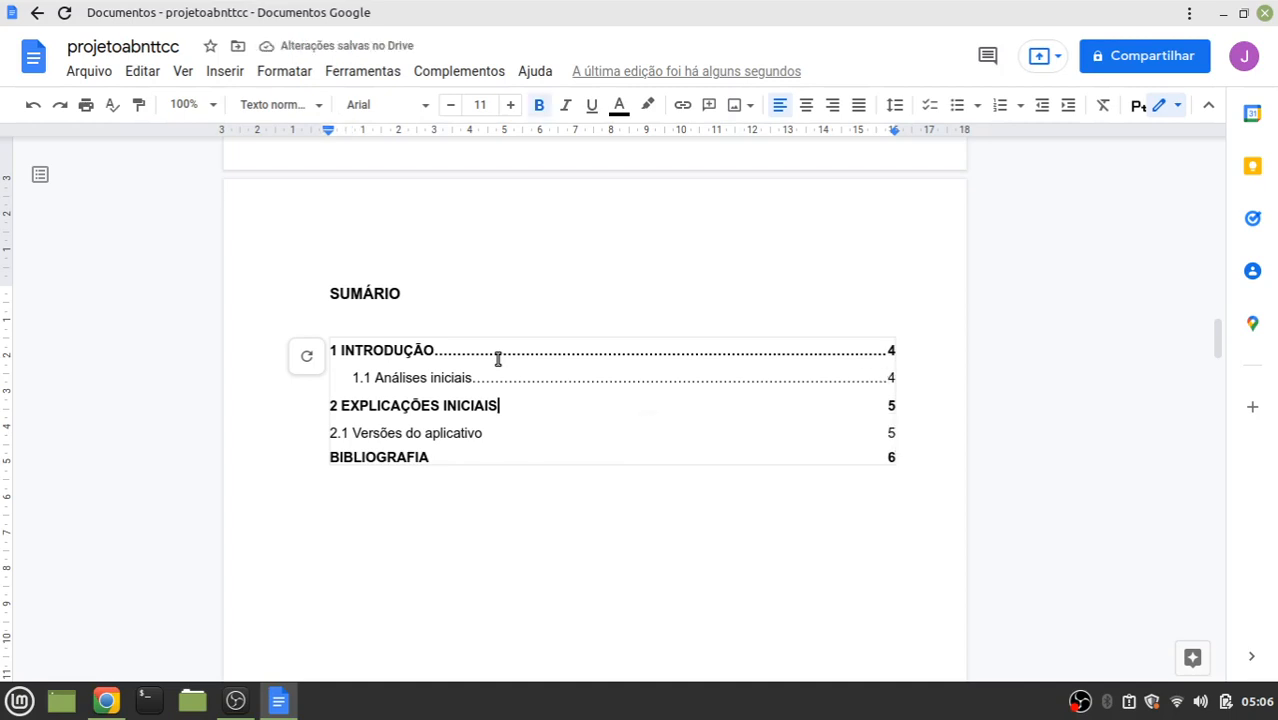
{"action": "type", "text": "......................."}
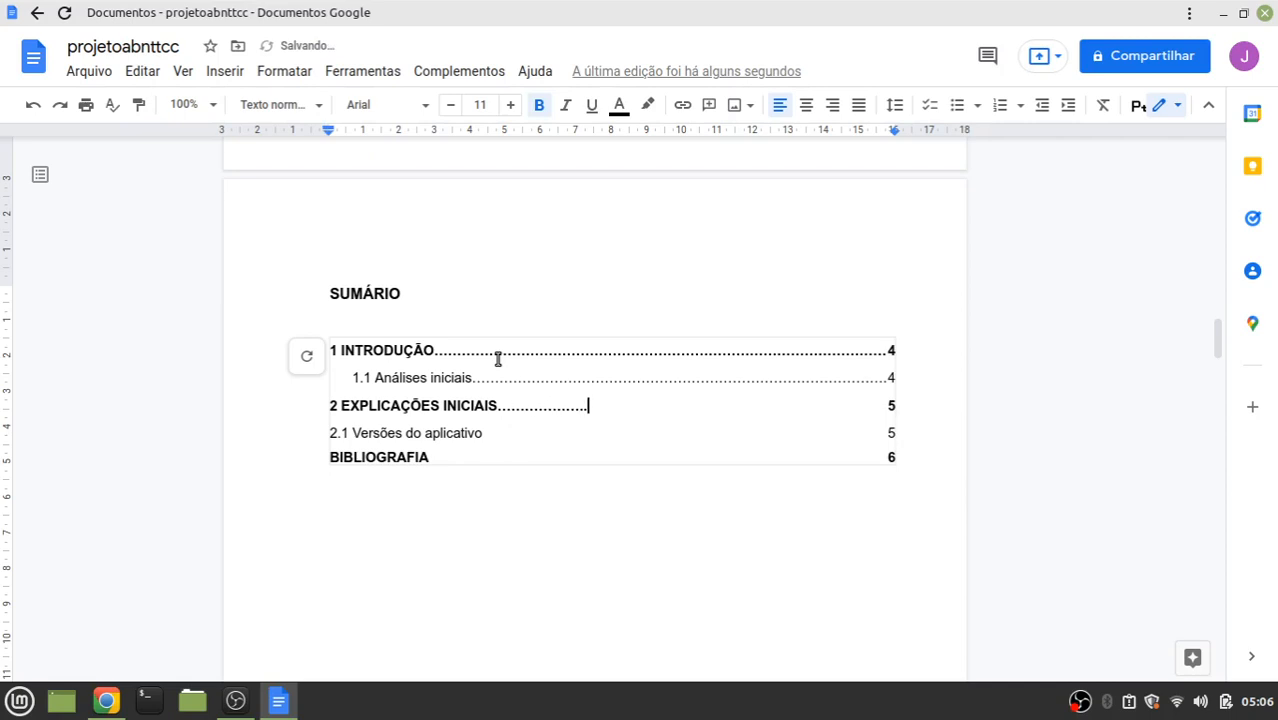
{"action": "type", "text": "............................................................."}
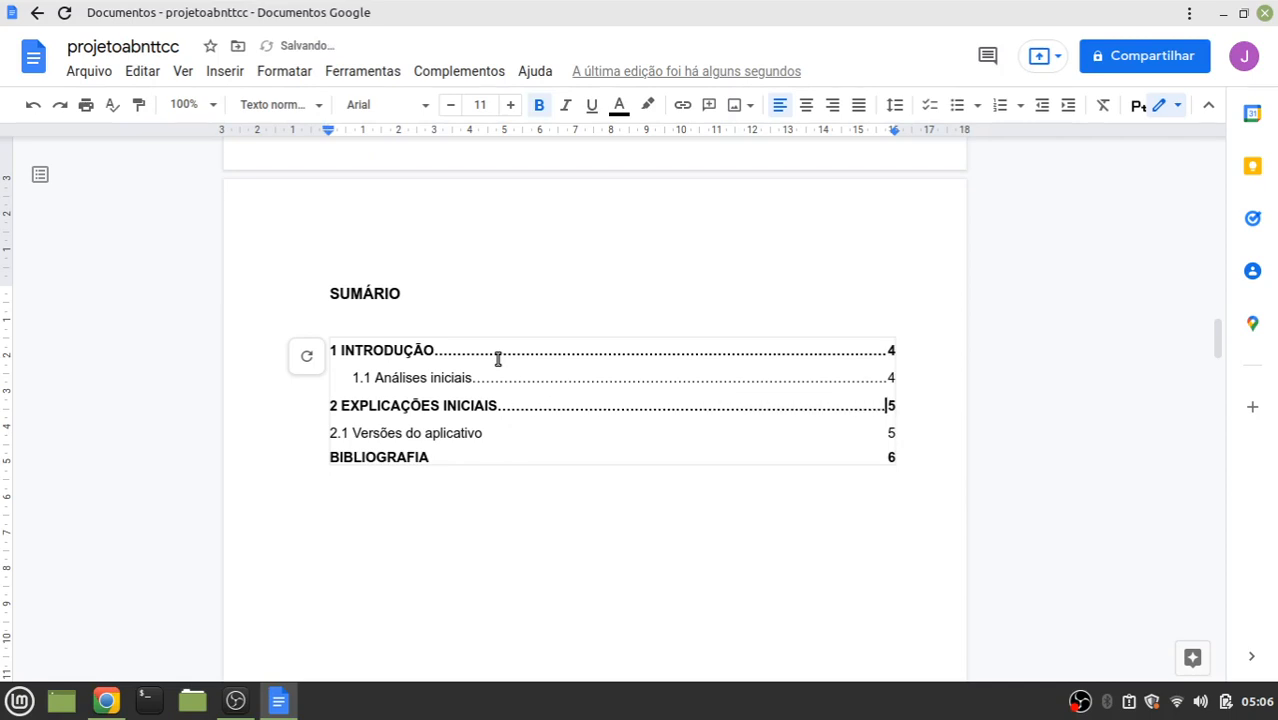
{"action": "type", "text": "."}
{"action": "key", "text": "BackSpace"}
Add dot leaders after 2.1 Versões do aplicativo and BIBLIOGRAFIA, keeping page 6 on its line
{"action": "key", "text": "Down"}
{"action": "key", "text": "Left"}
{"action": "type", "text": "................................."}
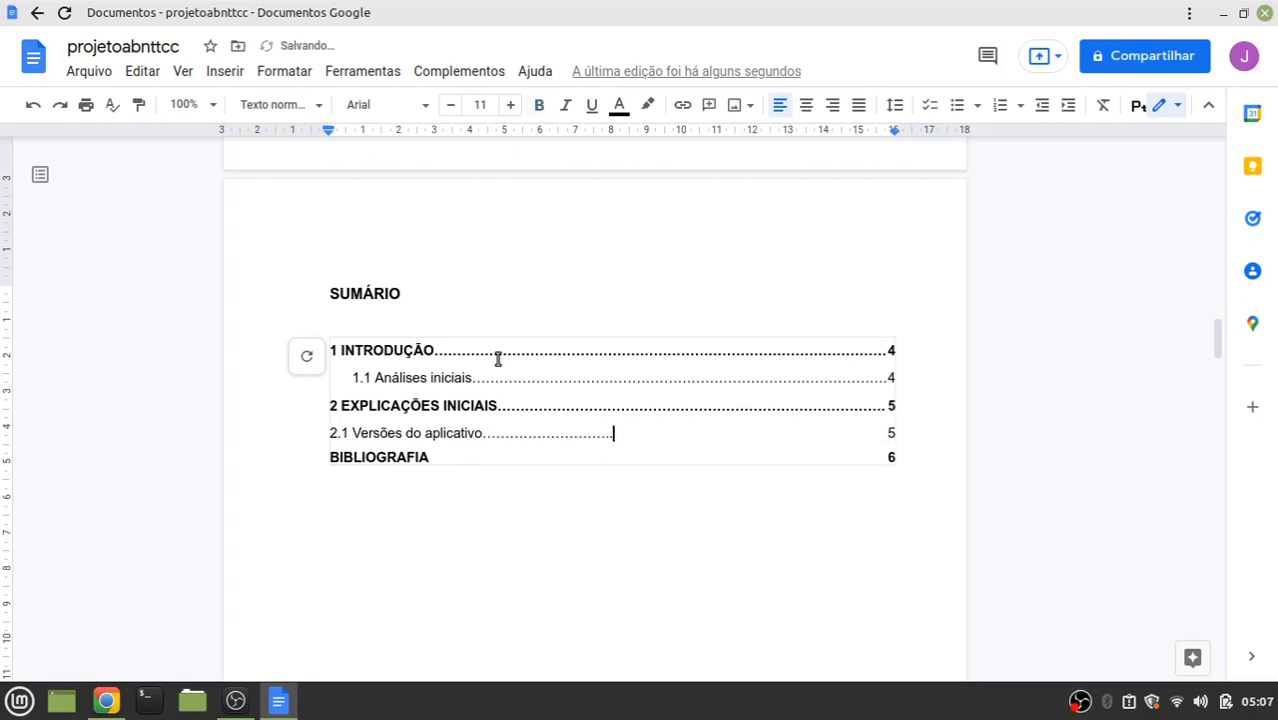
{"action": "type", "text": "..................................................."}
{"action": "key", "text": "Down"}
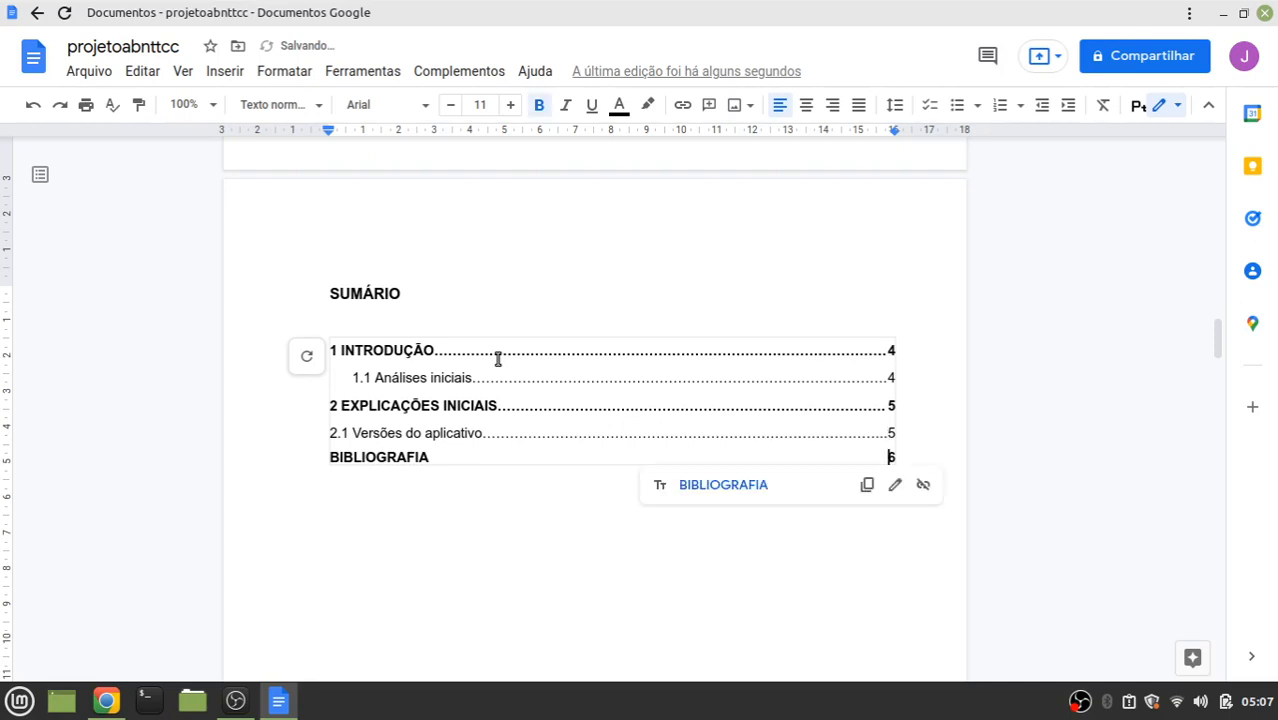
{"action": "key", "text": "Left"}
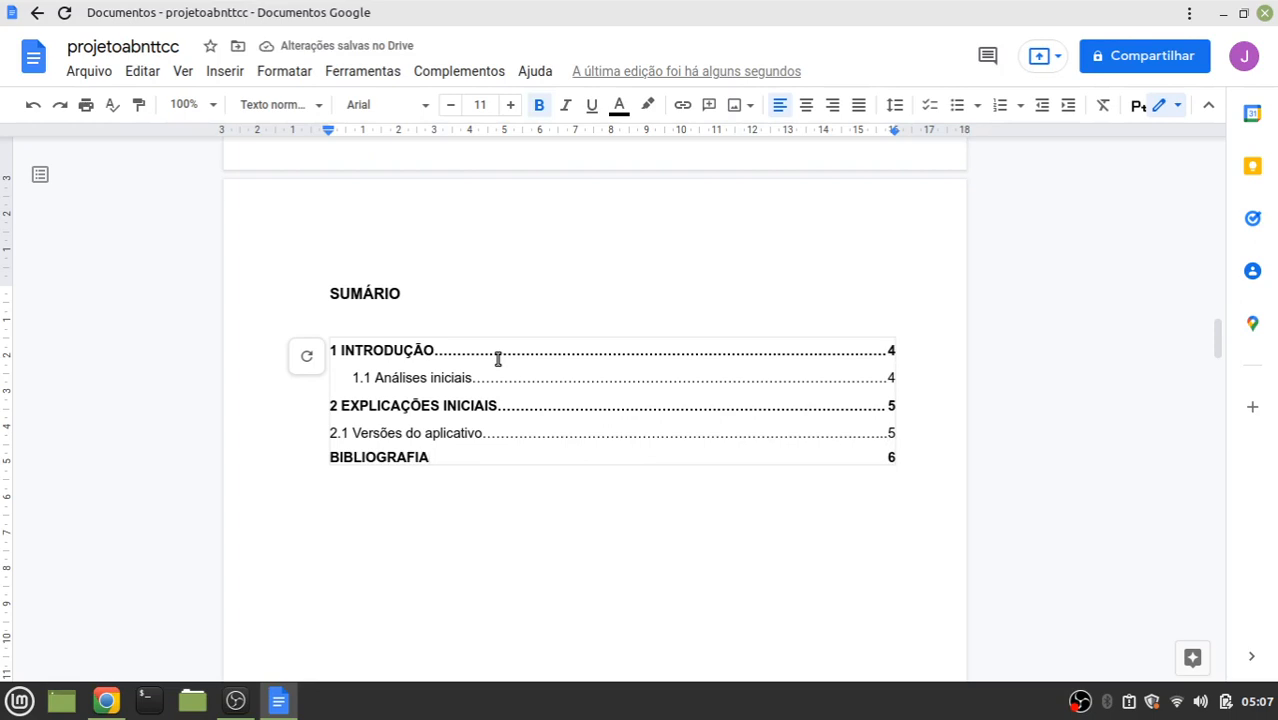
{"action": "type", "text": "................................................."}
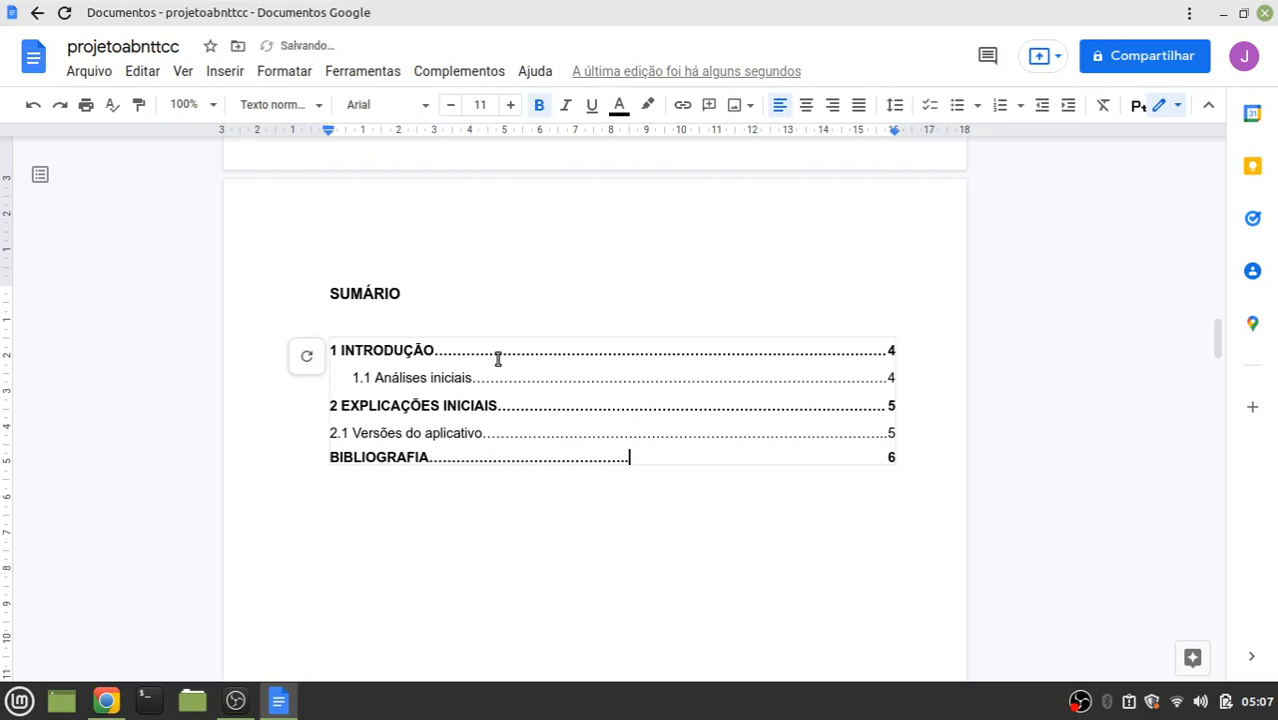
{"action": "type", "text": "....................................................................."}
{"action": "key", "text": "BackSpace"}
{"action": "key", "text": "BackSpace"}
{"action": "key", "text": "BackSpace"}
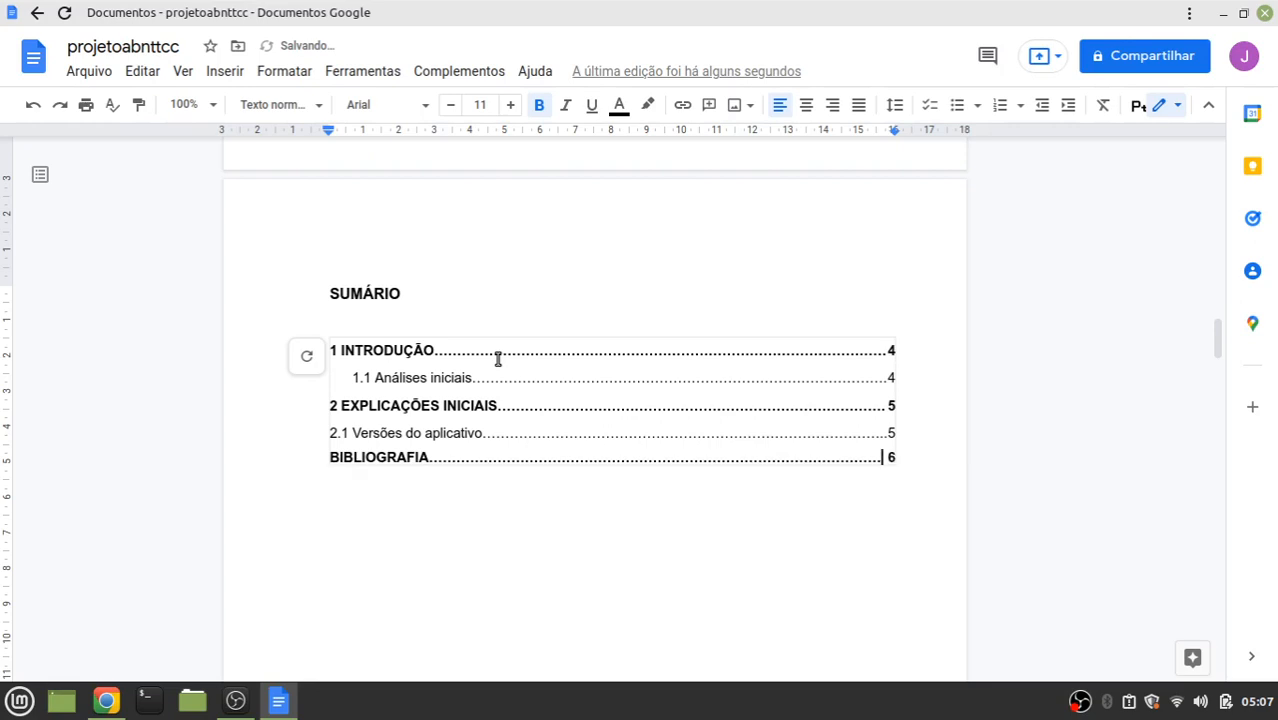
{"action": "left_click", "coordinate": [574, 251]}
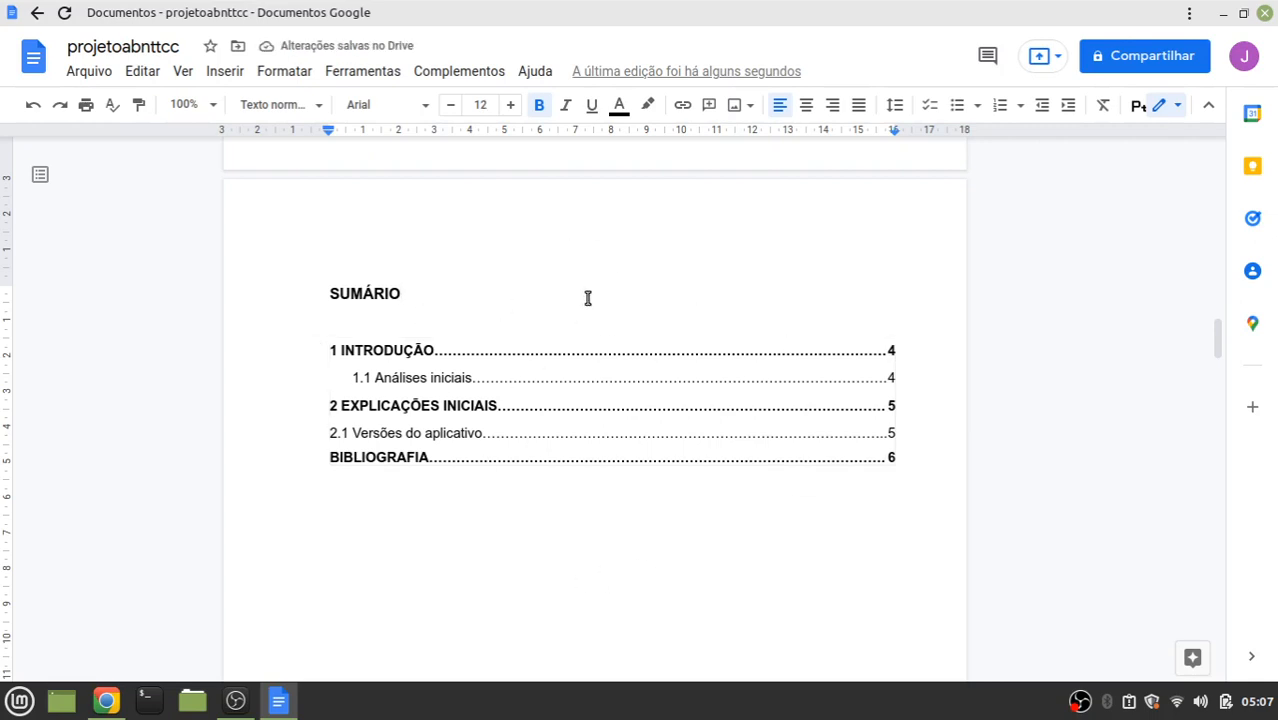
{"action": "scroll", "coordinate": [713, 366], "scroll_direction": "up", "scroll_amount": 6}
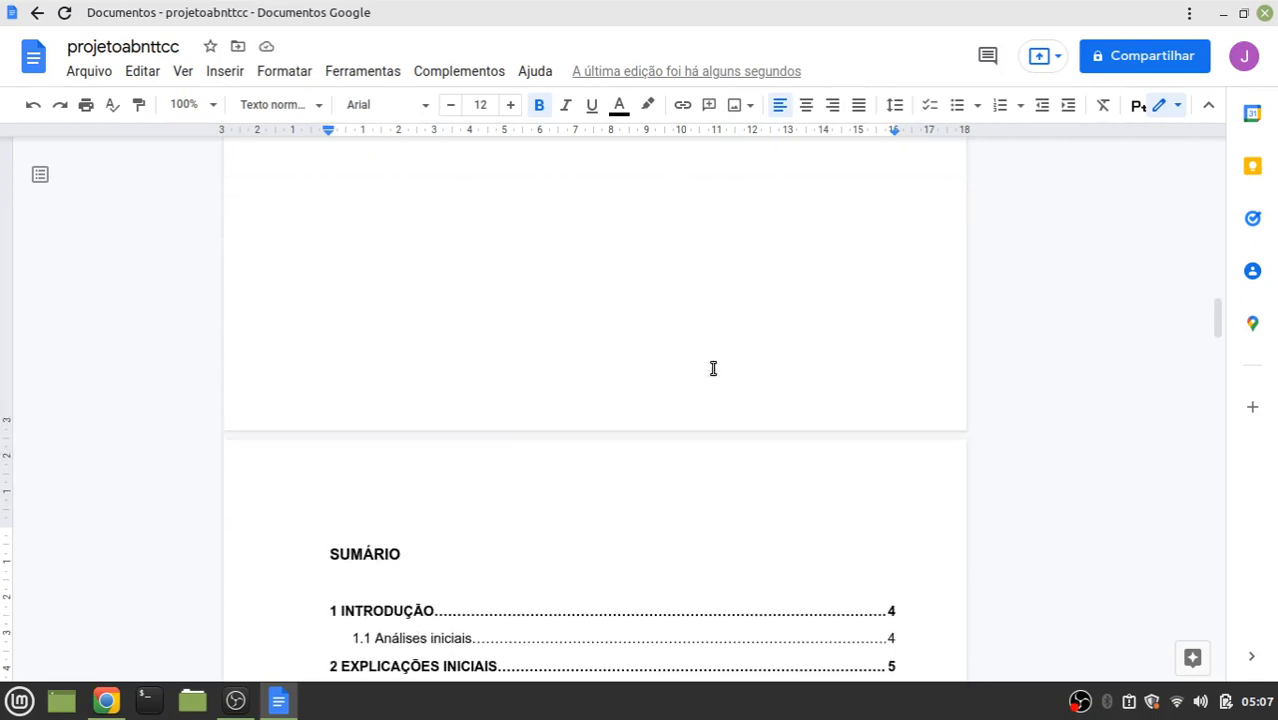
{"action": "scroll", "coordinate": [697, 392], "scroll_direction": "up", "scroll_amount": 5}
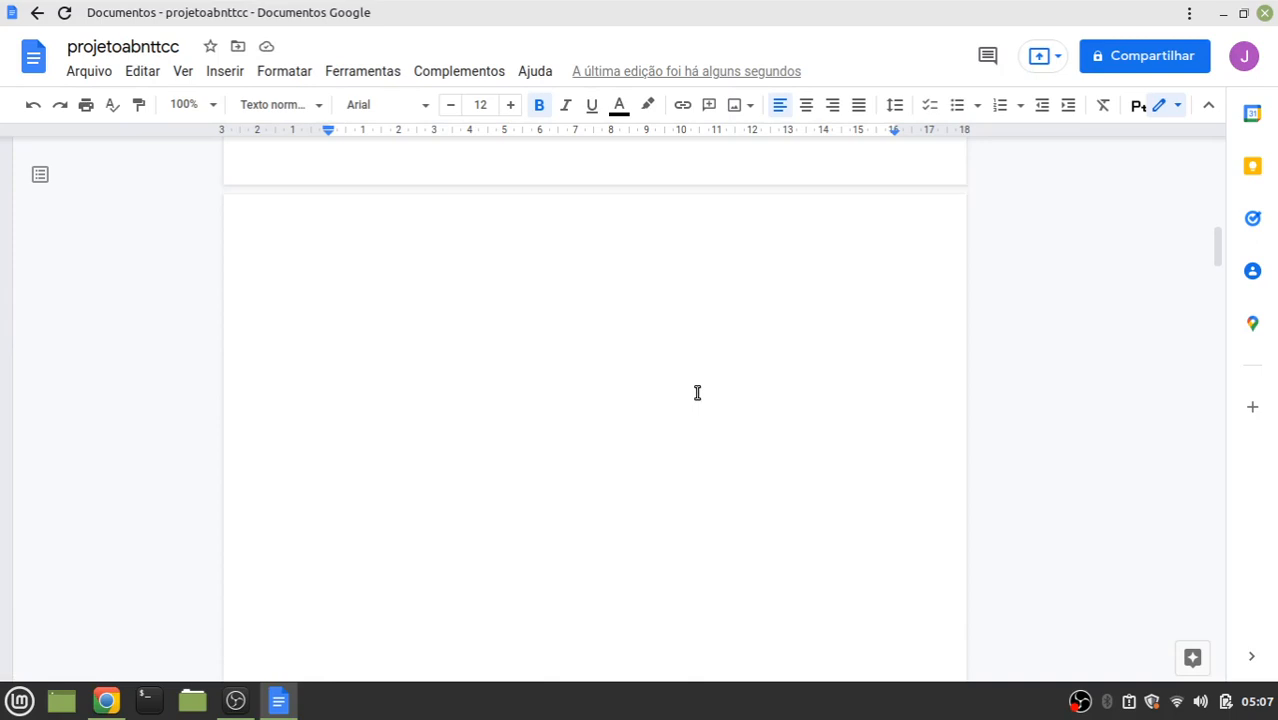
{"action": "scroll", "coordinate": [697, 392], "scroll_direction": "up", "scroll_amount": 2}
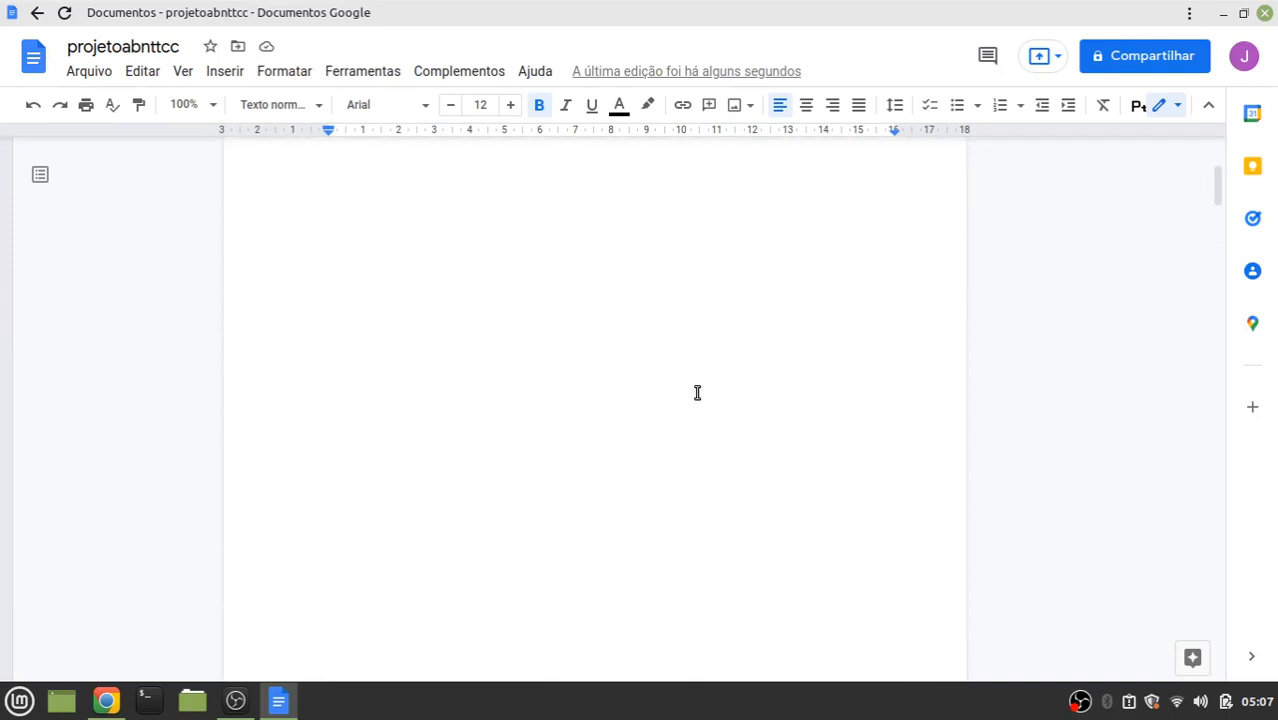
{"action": "scroll", "coordinate": [697, 392], "scroll_direction": "down", "scroll_amount": 13}
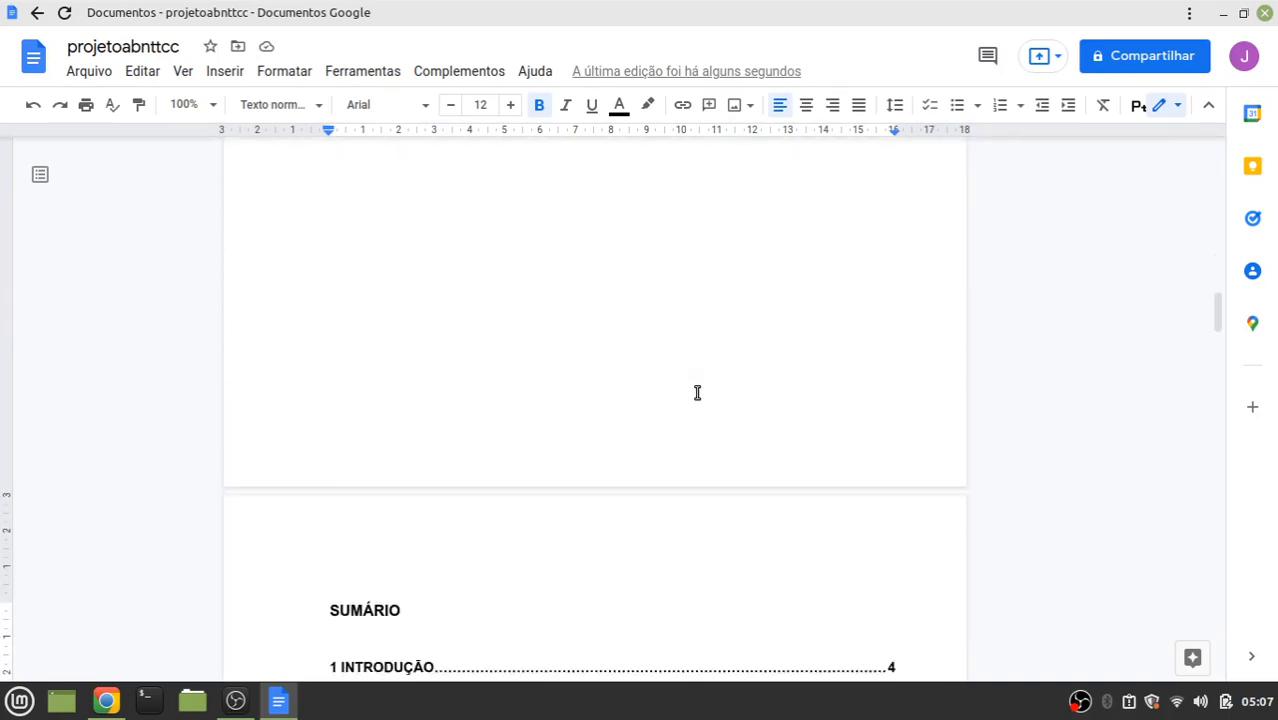
{"action": "scroll", "coordinate": [697, 392], "scroll_direction": "down", "scroll_amount": 10}
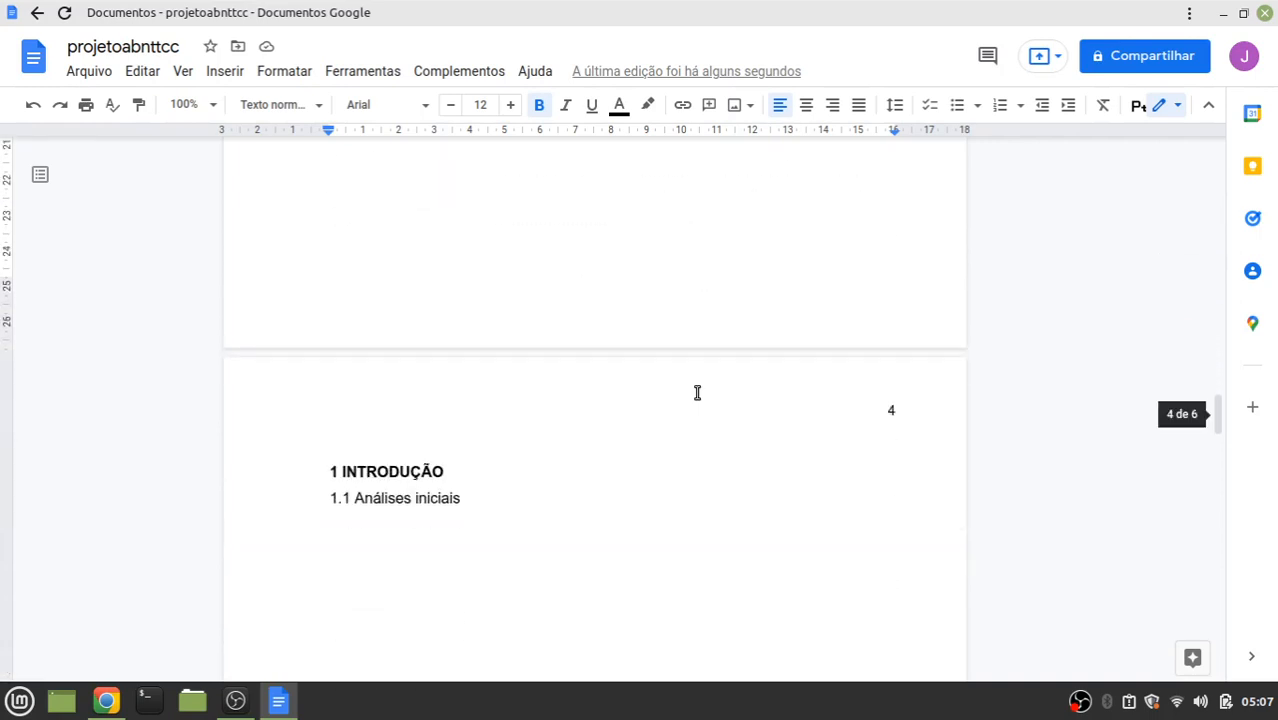
{"action": "scroll", "coordinate": [802, 312], "scroll_direction": "up", "scroll_amount": 6}
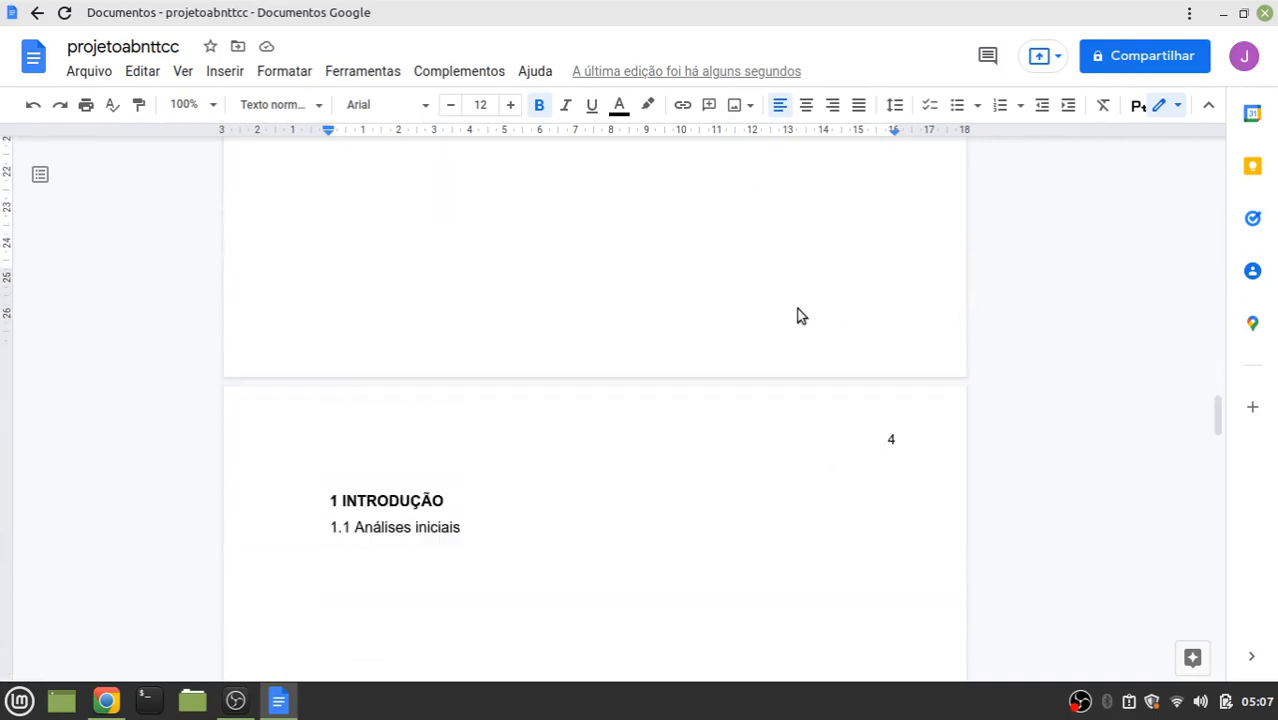
{"action": "scroll", "coordinate": [799, 310], "scroll_direction": "up", "scroll_amount": 5}
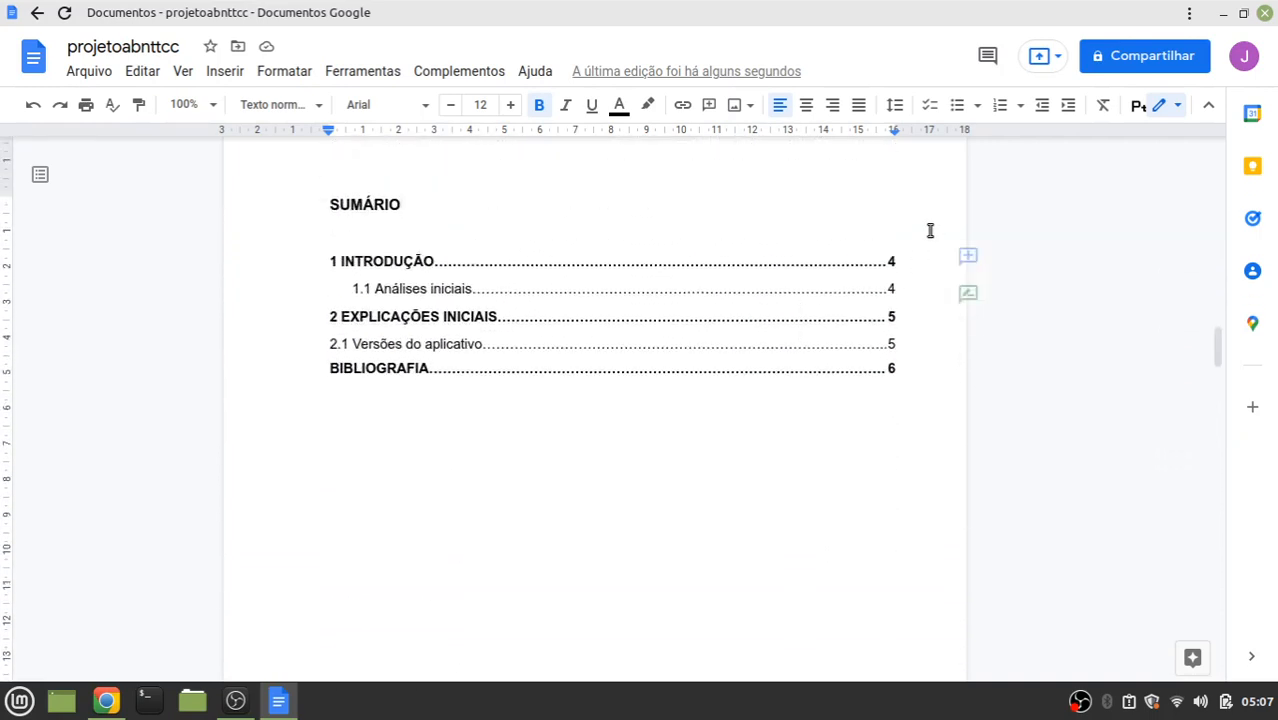
{"action": "scroll", "coordinate": [756, 559], "scroll_direction": "down", "scroll_amount": 10}
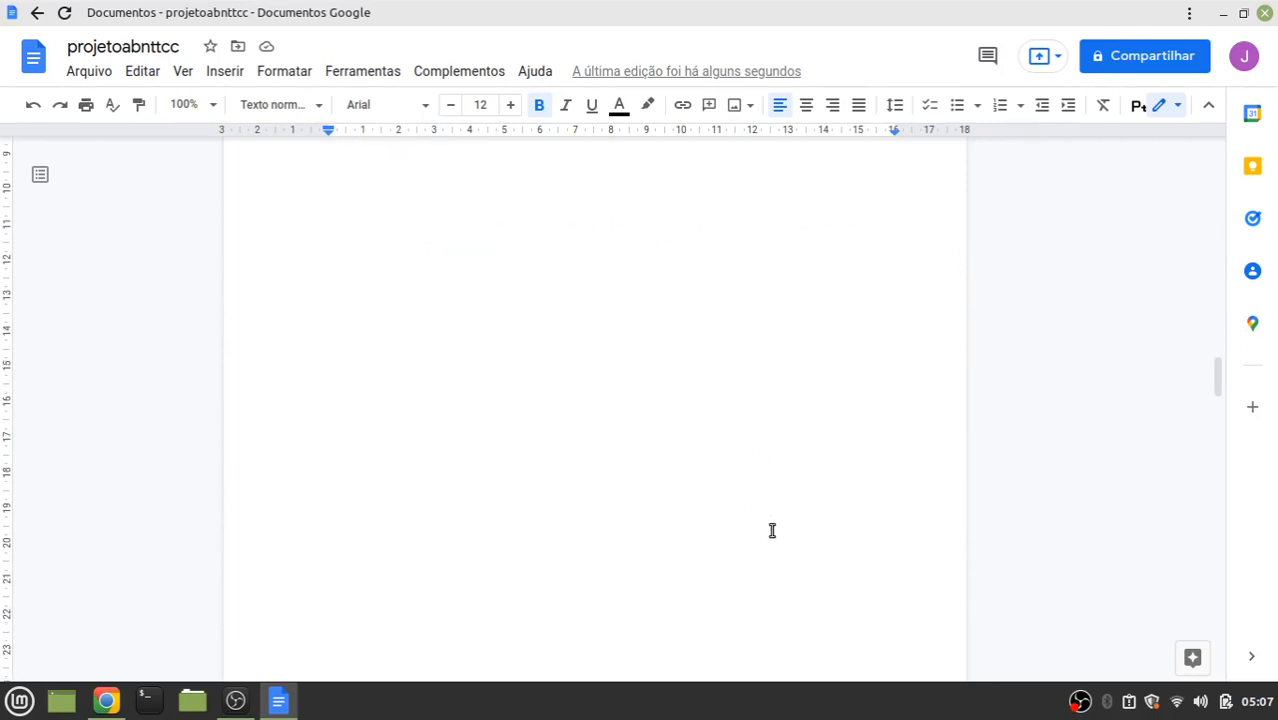
{"action": "scroll", "coordinate": [872, 456], "scroll_direction": "down", "scroll_amount": 15}
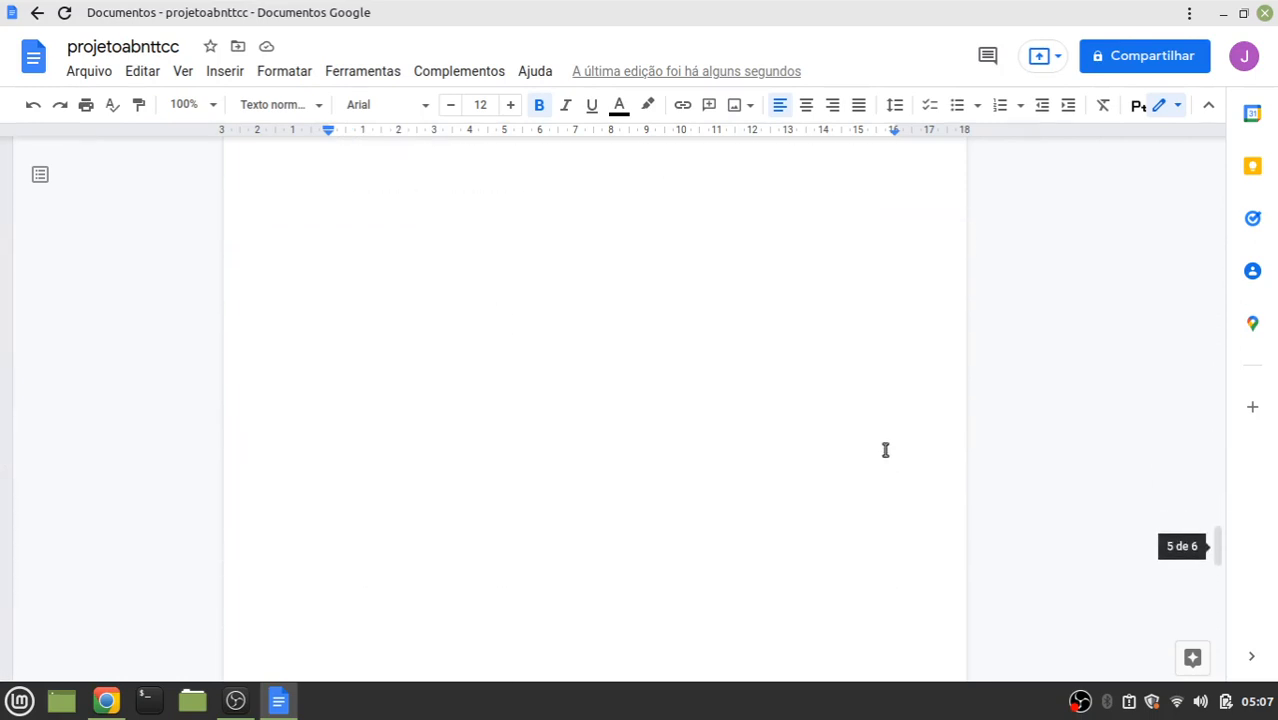
{"action": "scroll", "coordinate": [885, 450], "scroll_direction": "down", "scroll_amount": 5}
{"action": "scroll", "coordinate": [884, 448], "scroll_direction": "up", "scroll_amount": 2}
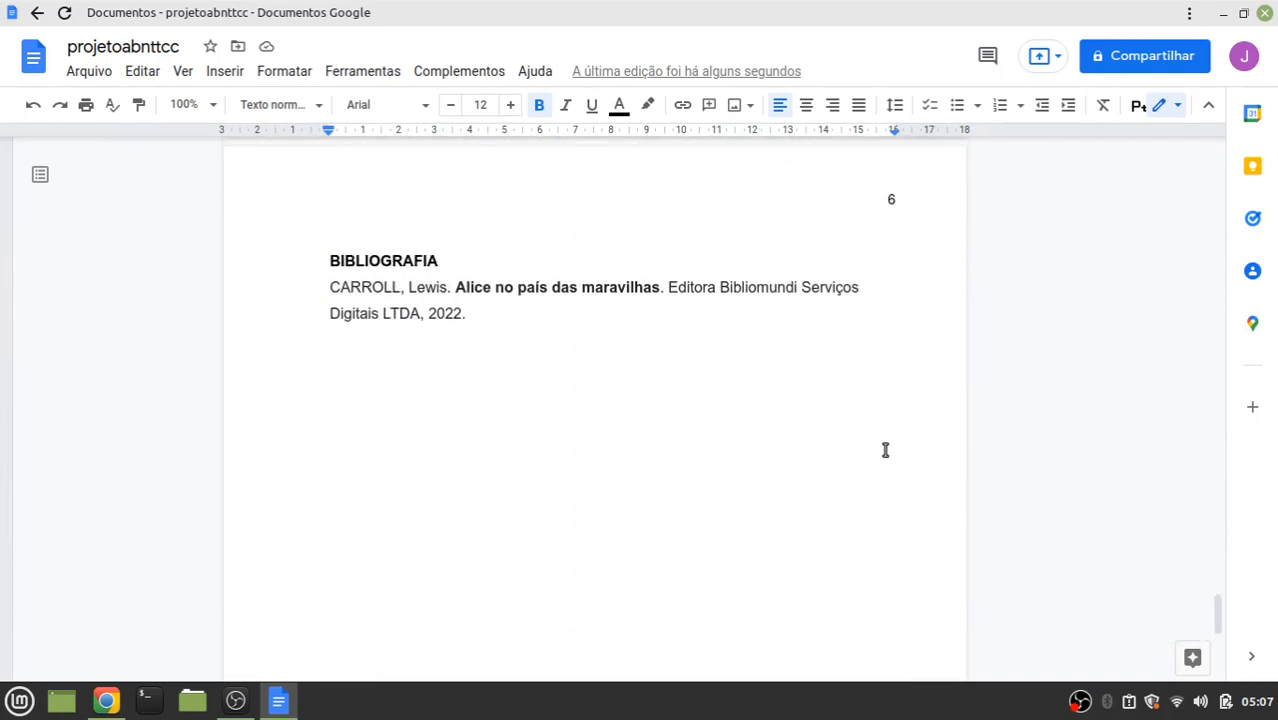
{"action": "scroll", "coordinate": [695, 416], "scroll_direction": "down", "scroll_amount": 3}
{"action": "scroll", "coordinate": [695, 416], "scroll_direction": "up", "scroll_amount": 6}
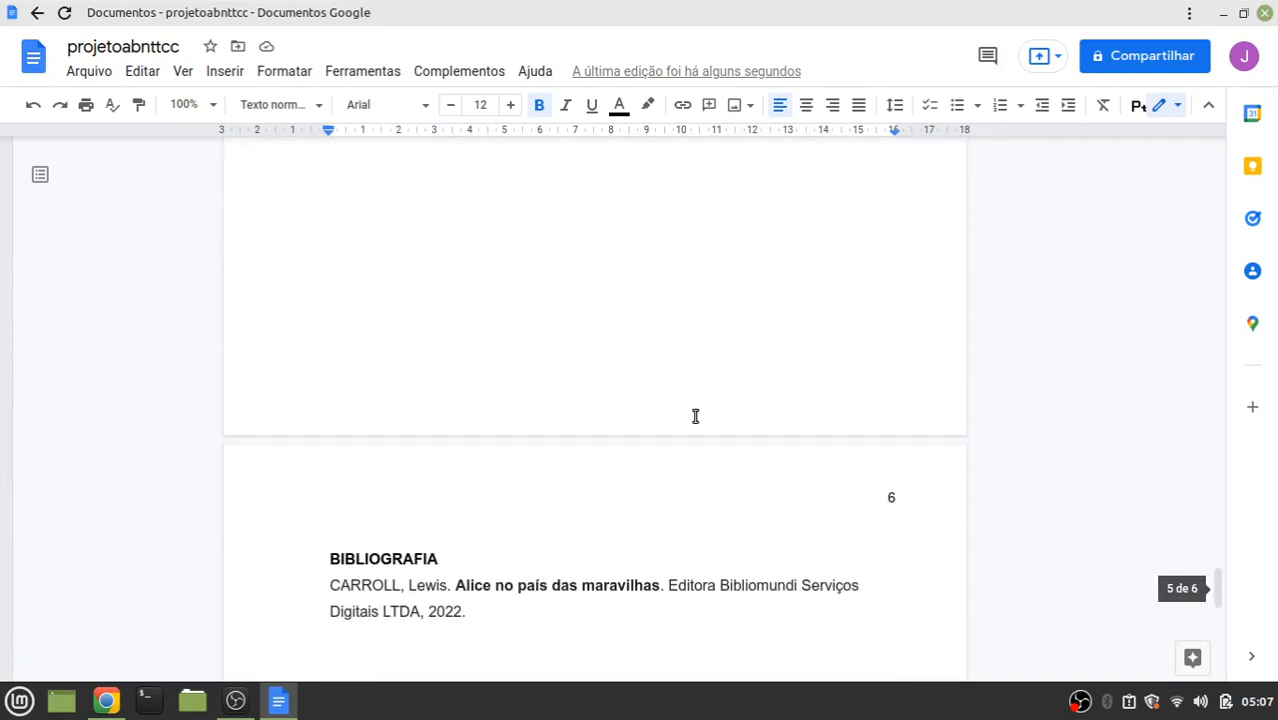
{"action": "scroll", "coordinate": [695, 416], "scroll_direction": "up", "scroll_amount": 5}
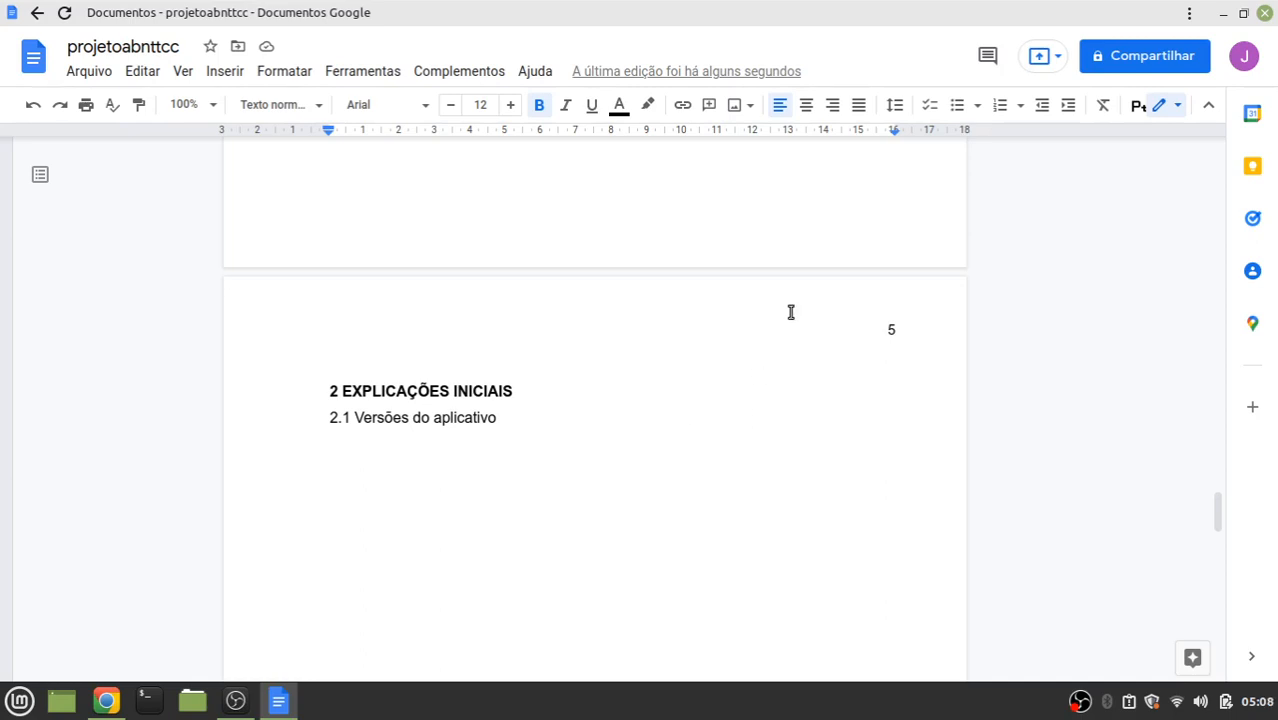
Select all of the document's text and justify it
{"action": "left_click", "coordinate": [153, 75]}
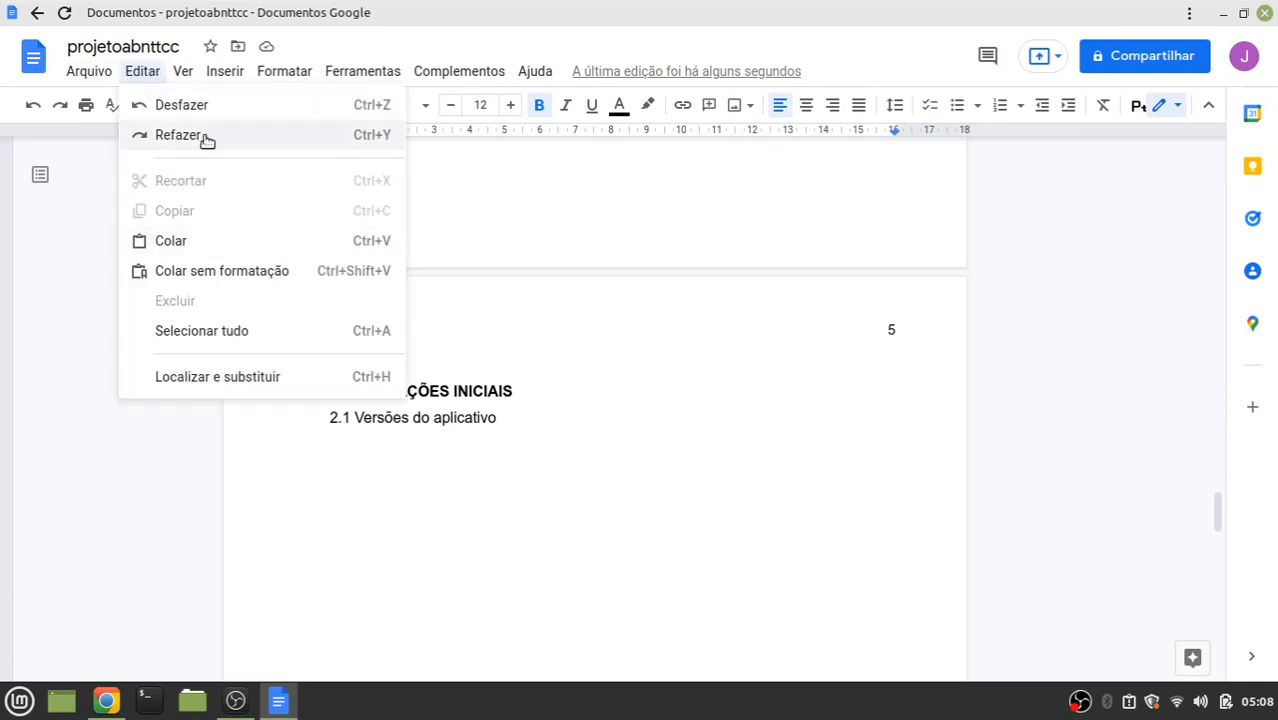
{"action": "left_click", "coordinate": [206, 333]}
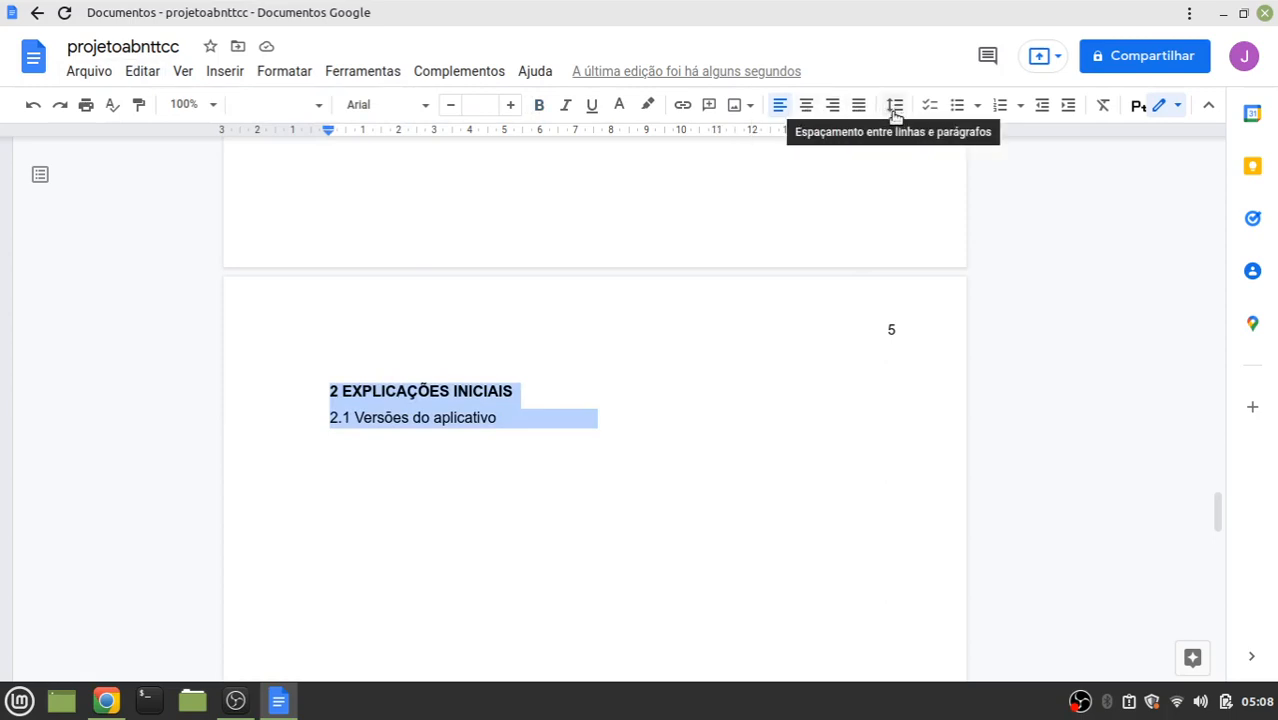
{"action": "left_click", "coordinate": [859, 105]}
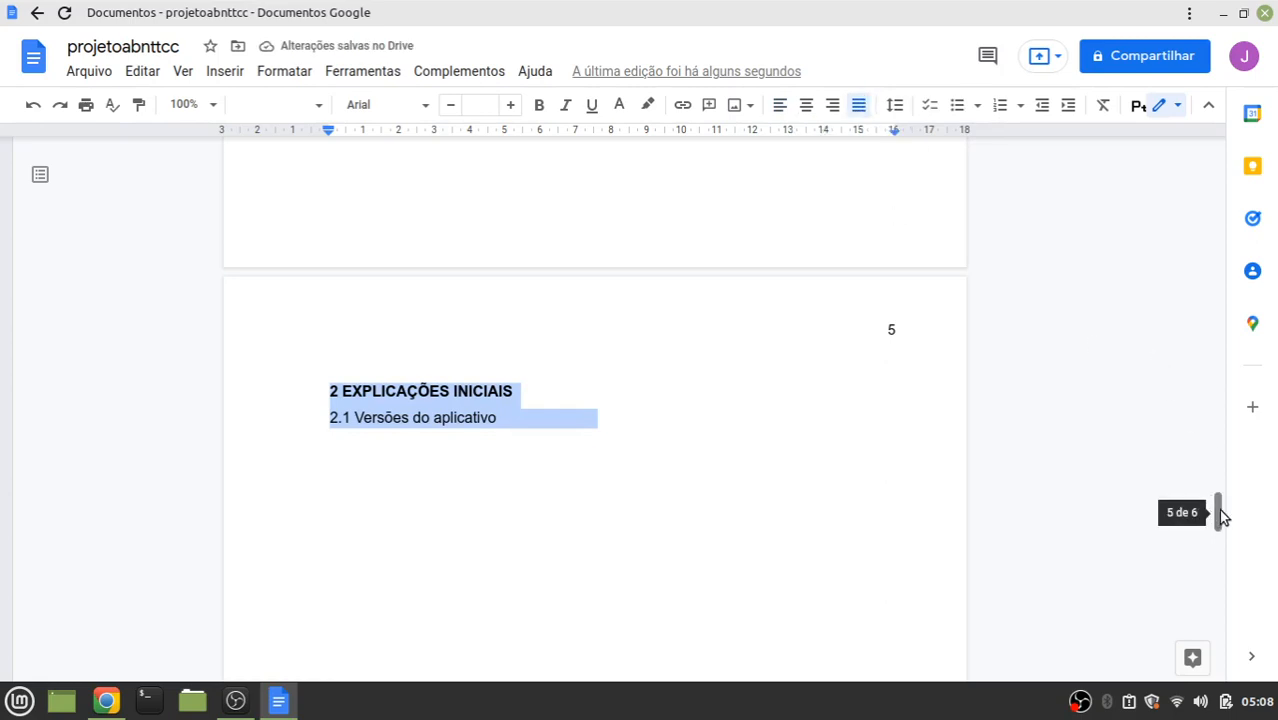
{"action": "left_click_drag", "start_coordinate": [1221, 512], "coordinate": [1270, 143]}
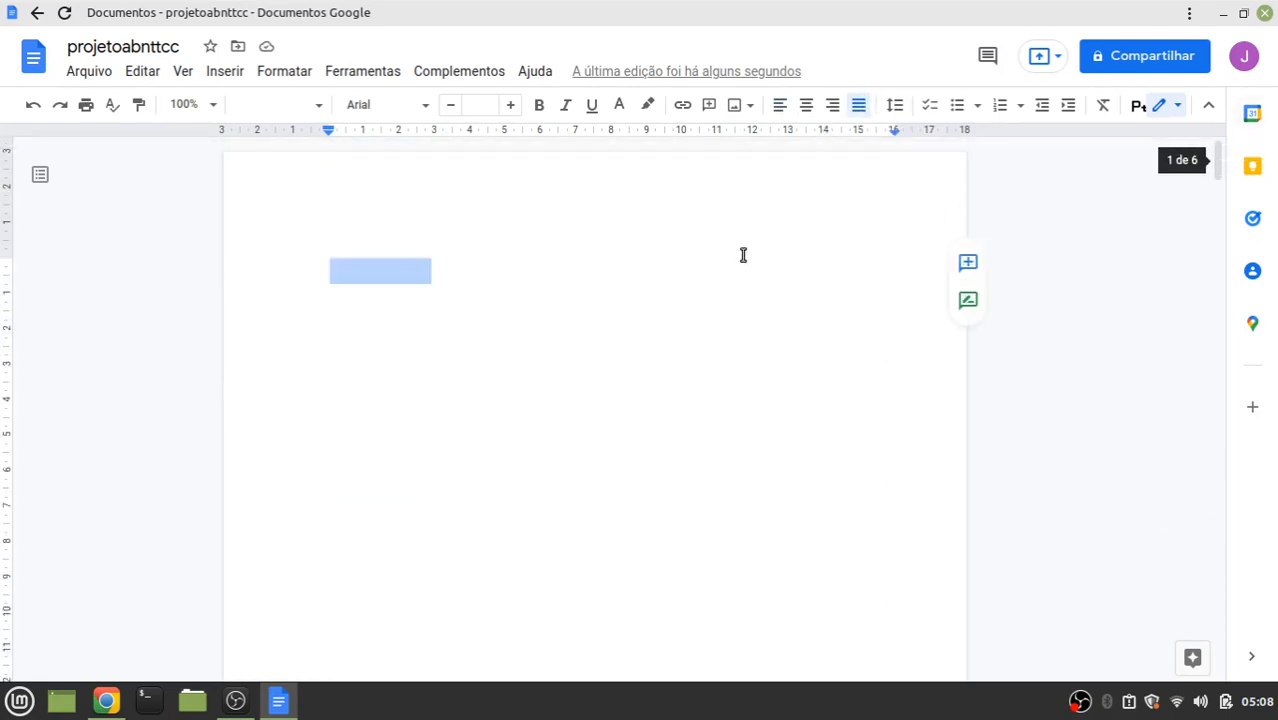
{"action": "left_click", "coordinate": [603, 340]}
Left-align the CARROLL reference under BIBLIOGRAFIA
{"action": "scroll", "coordinate": [603, 340], "scroll_direction": "down", "scroll_amount": 20}
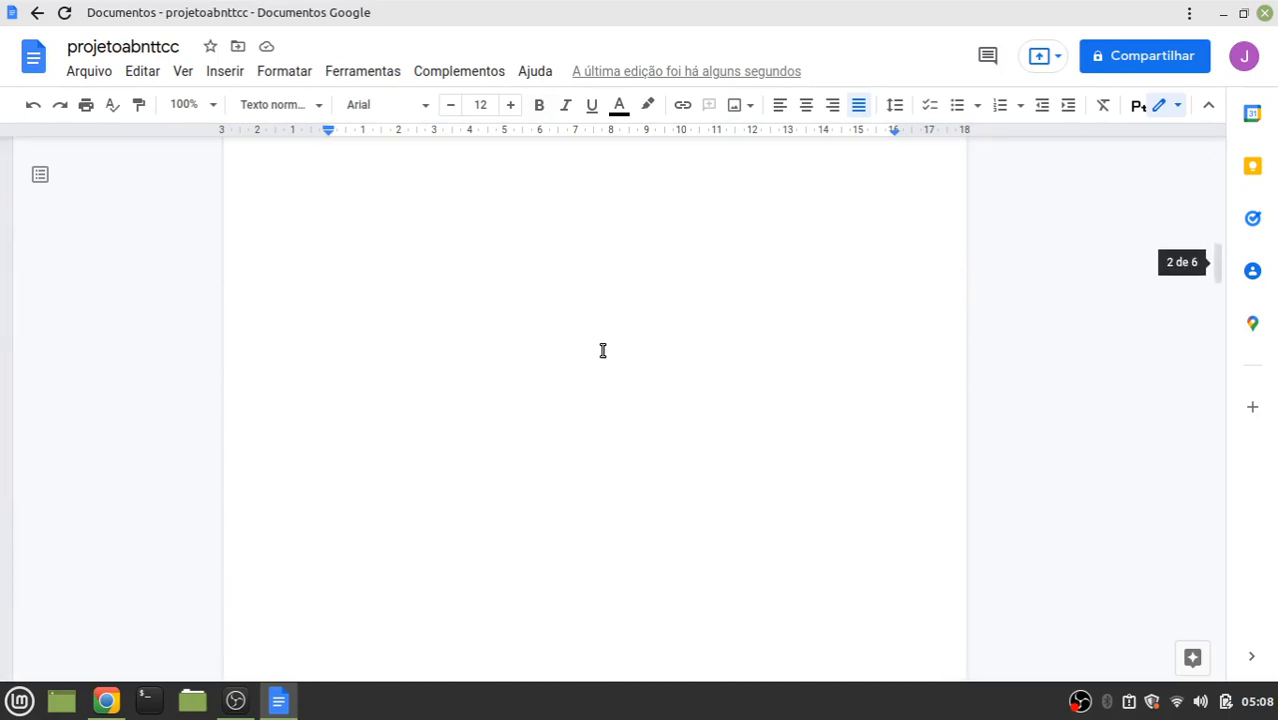
{"action": "scroll", "coordinate": [603, 350], "scroll_direction": "down", "scroll_amount": 20}
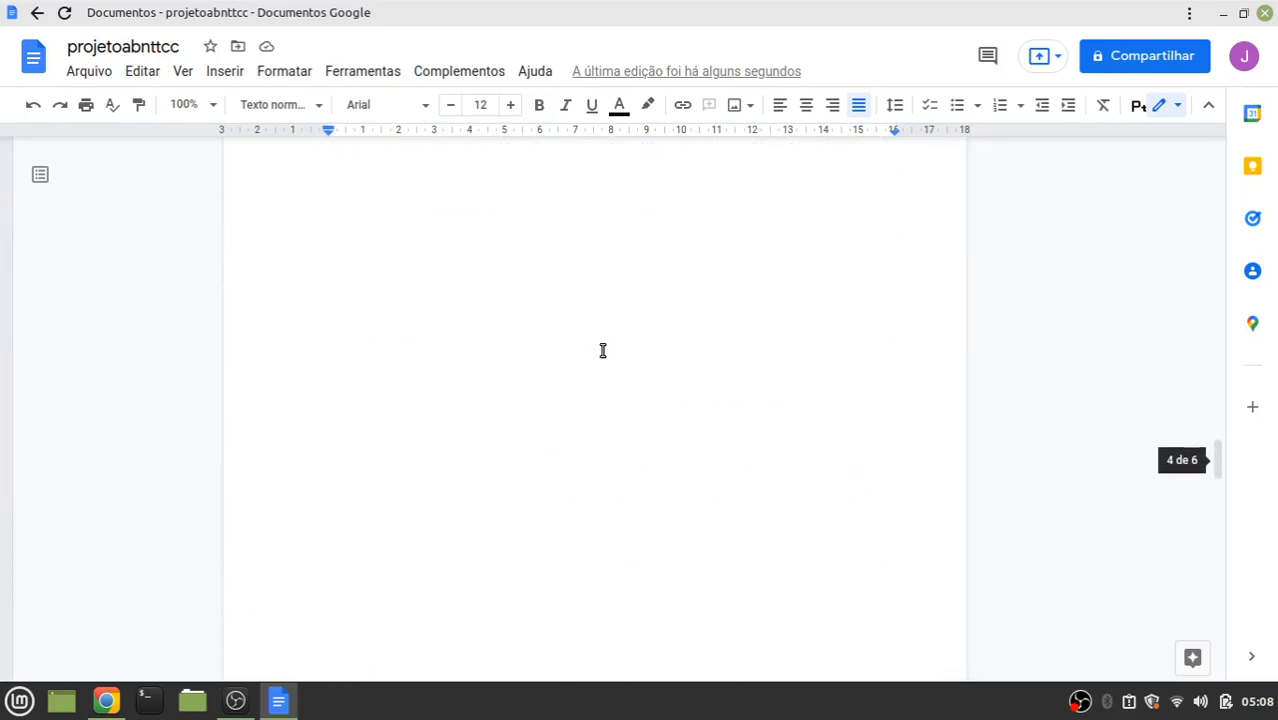
{"action": "scroll", "coordinate": [603, 350], "scroll_direction": "down", "scroll_amount": 10}
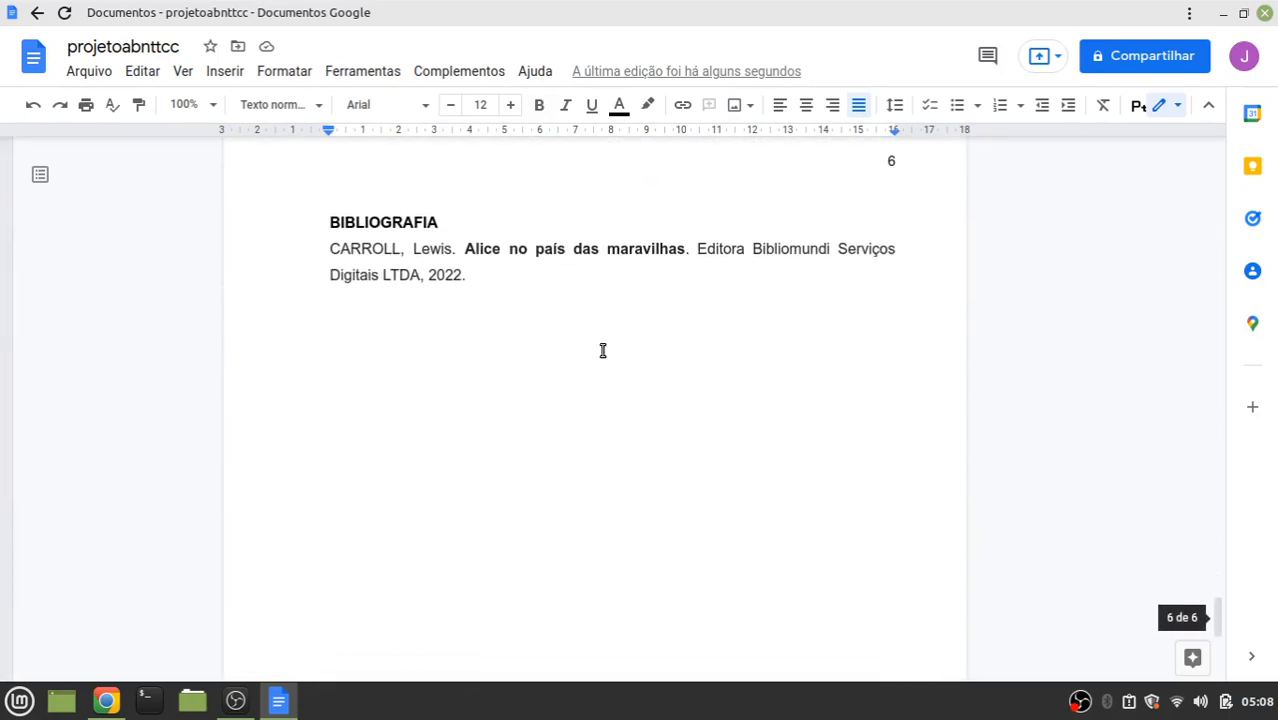
{"action": "left_click_drag", "start_coordinate": [485, 271], "coordinate": [297, 246]}
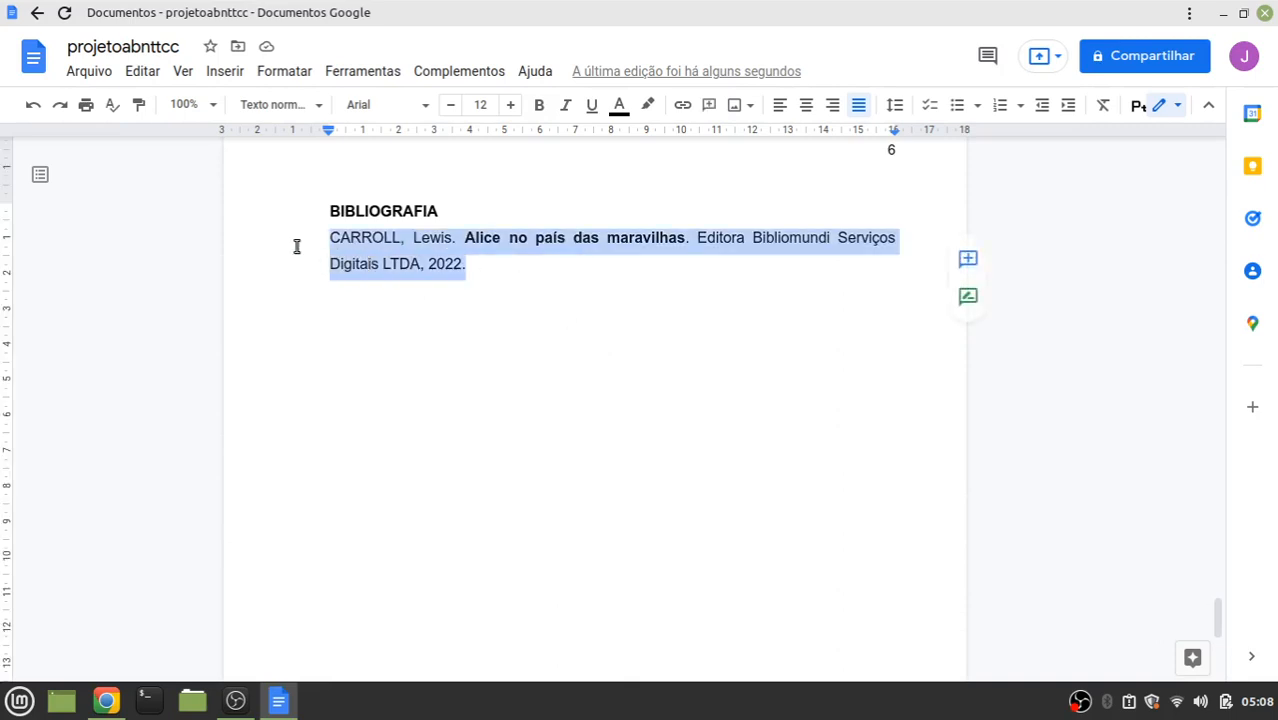
{"action": "left_click", "coordinate": [781, 104]}
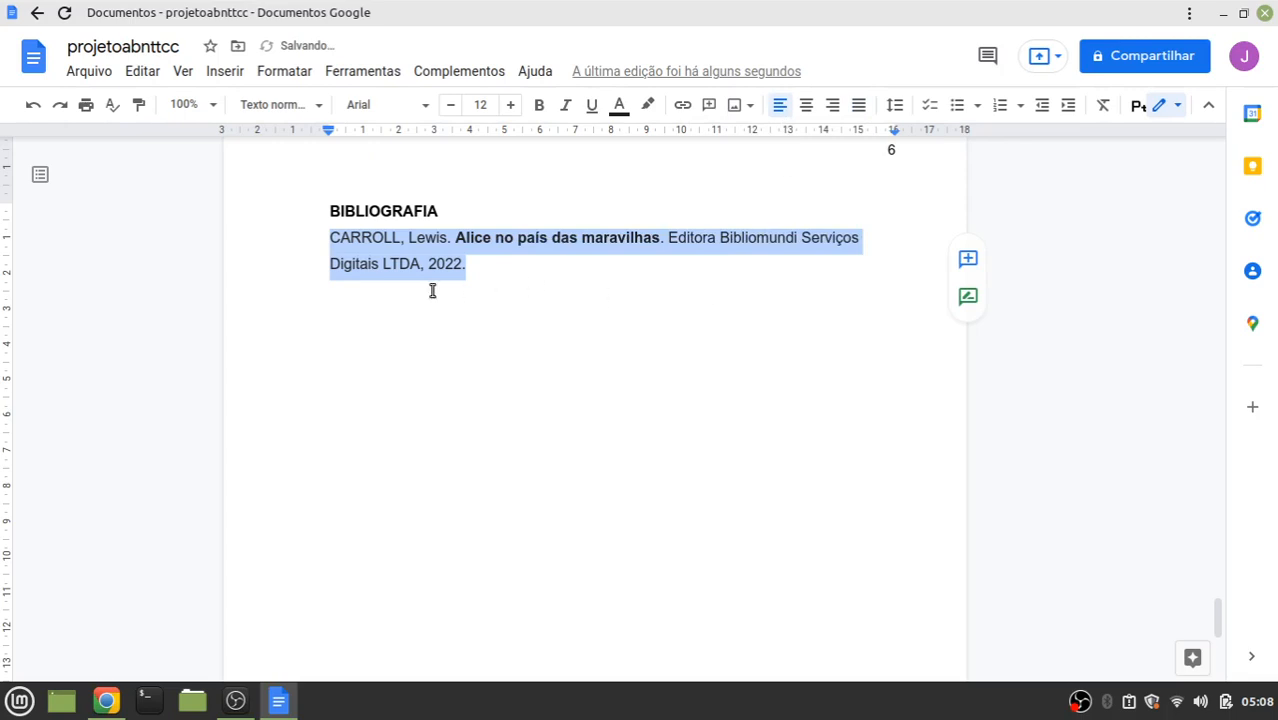
{"action": "scroll", "coordinate": [670, 252], "scroll_direction": "up", "scroll_amount": 5}
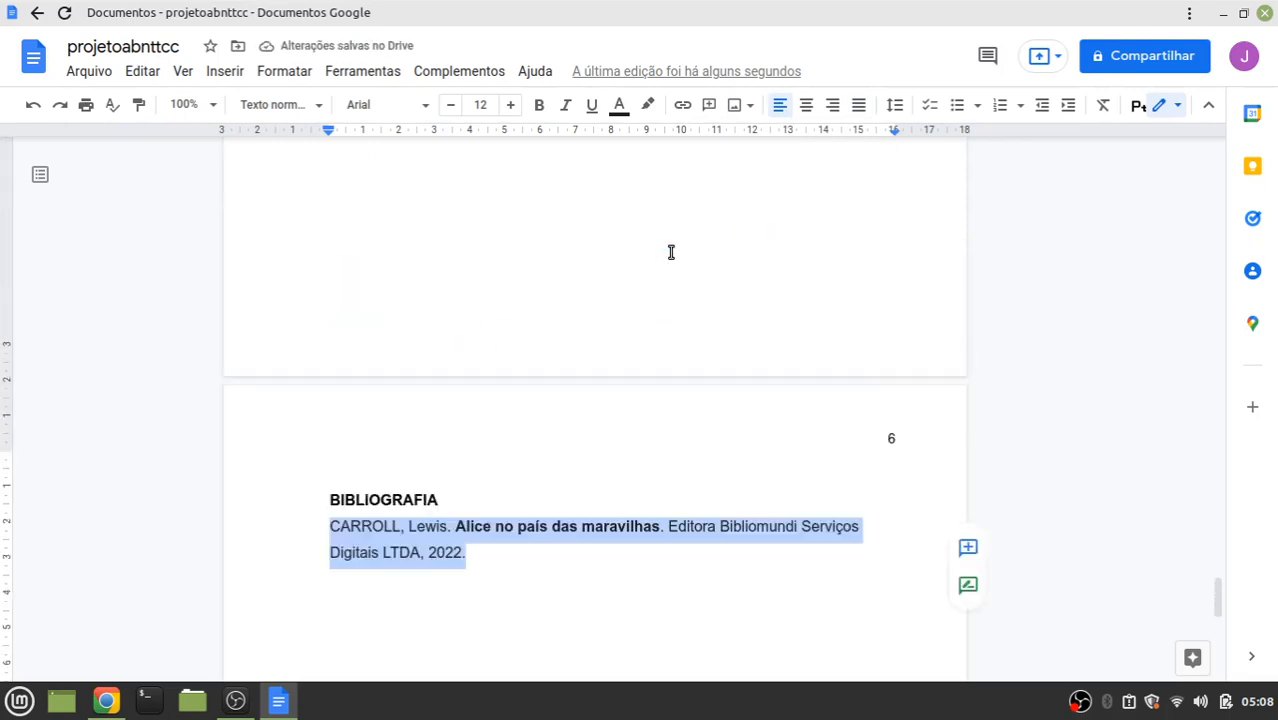
{"action": "scroll", "coordinate": [670, 252], "scroll_direction": "up", "scroll_amount": 4}
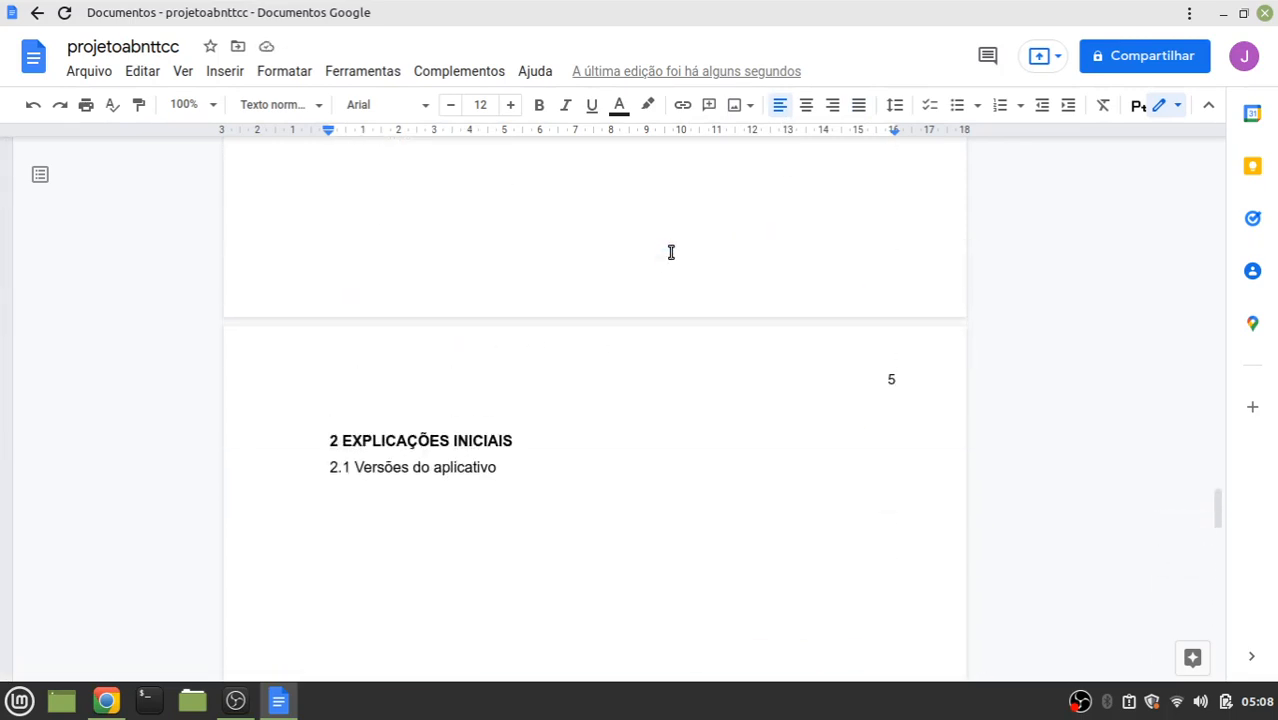